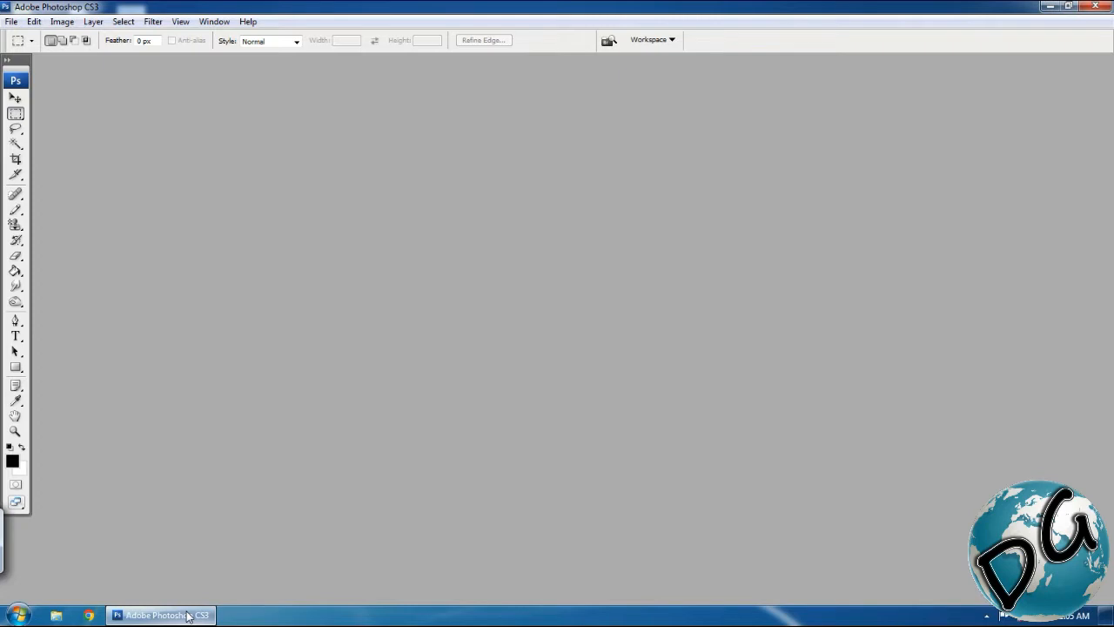
click(1069, 7)
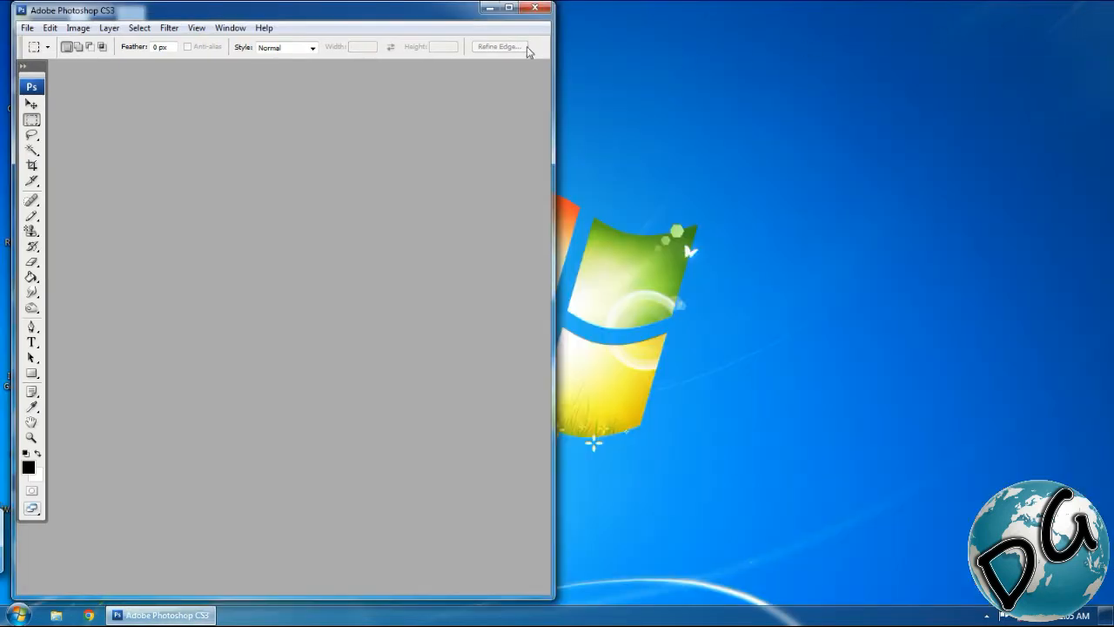
click(509, 7)
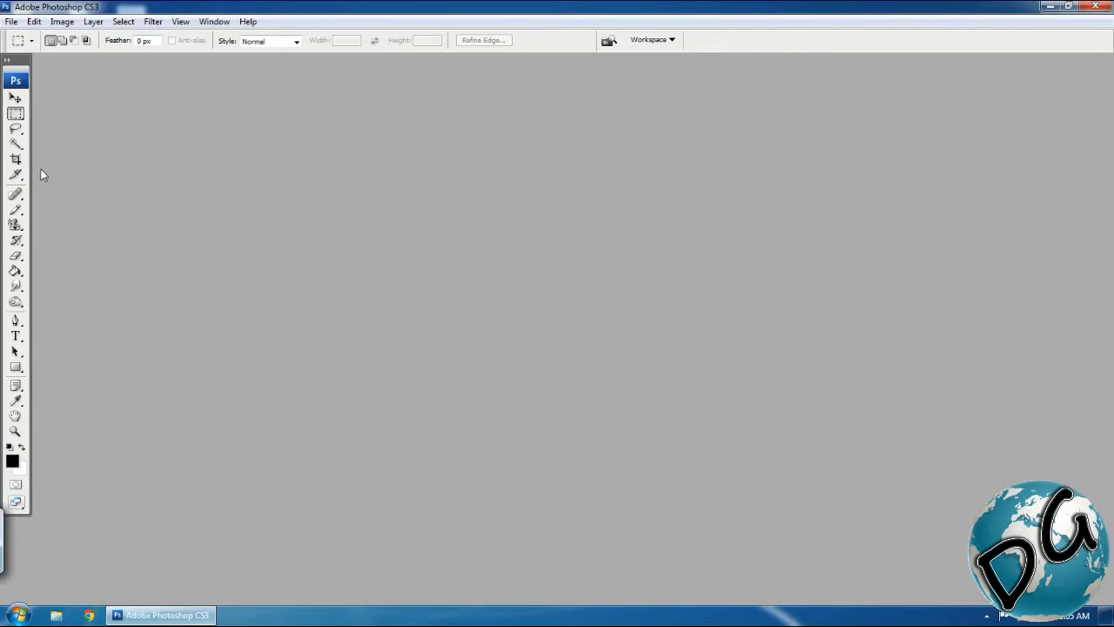
Examine the toolbox groups, including the pencil, stamp, smudge, burn, pen, type and shape tools, and their variants.
click(16, 210)
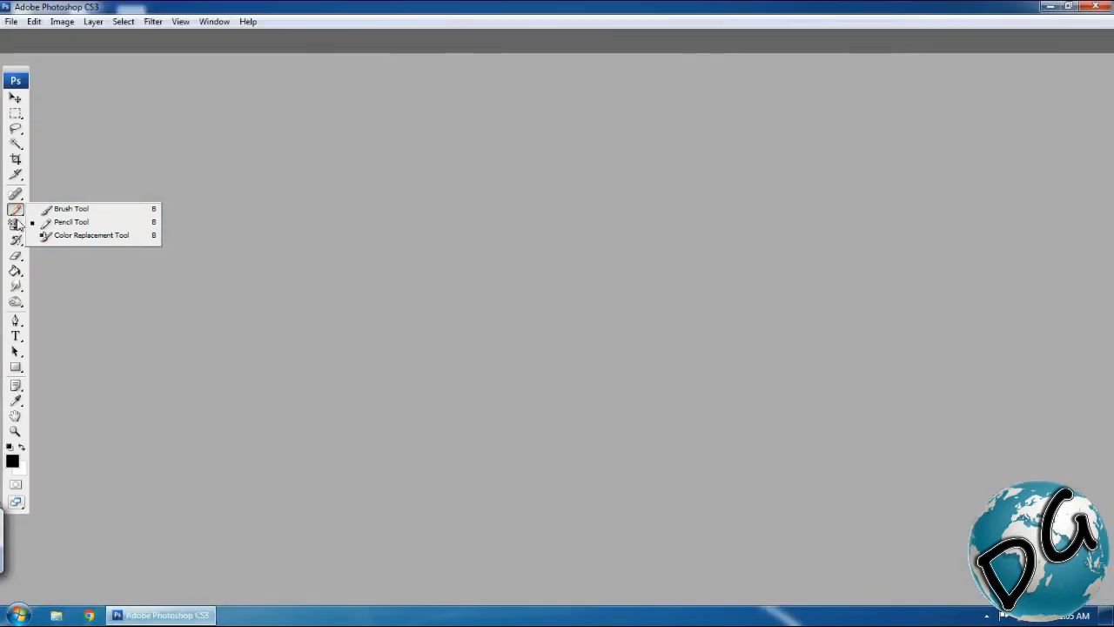
click(16, 224)
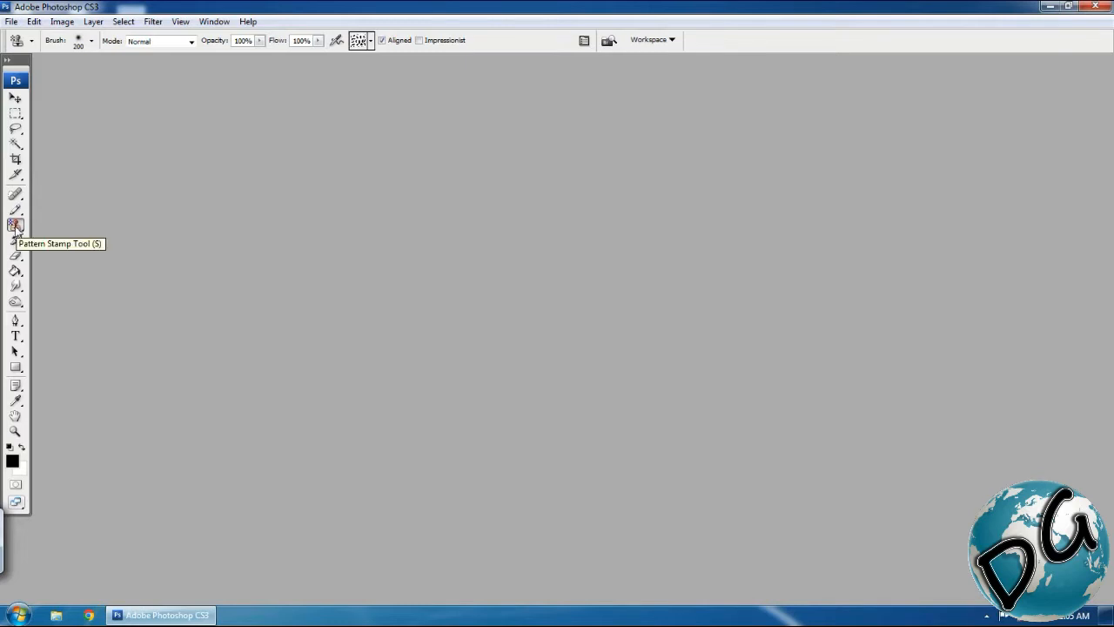
click(16, 287)
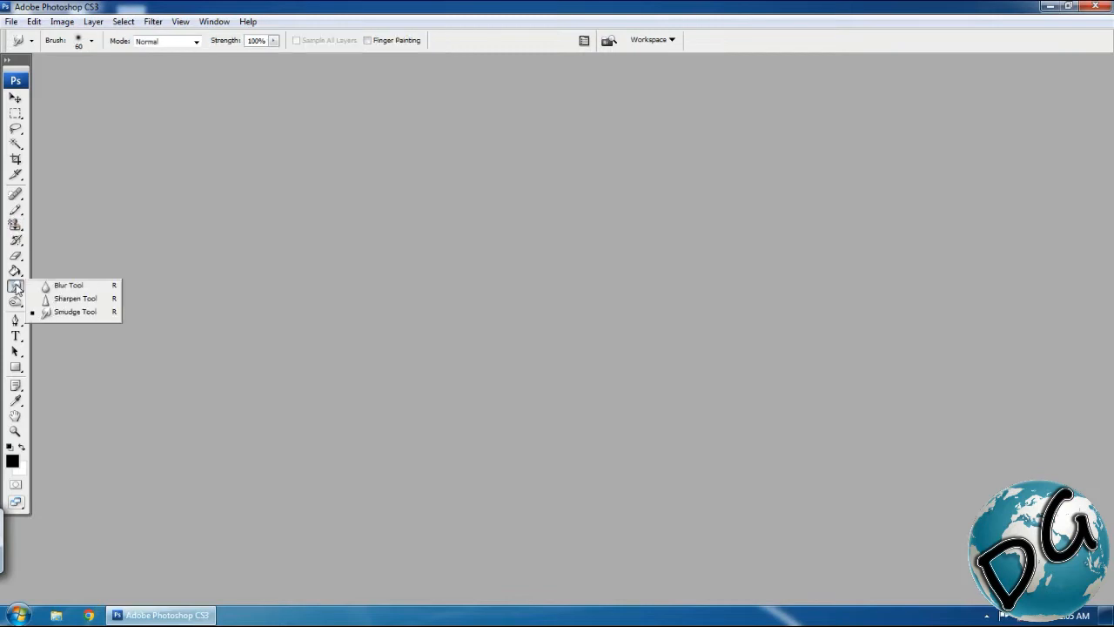
click(14, 302)
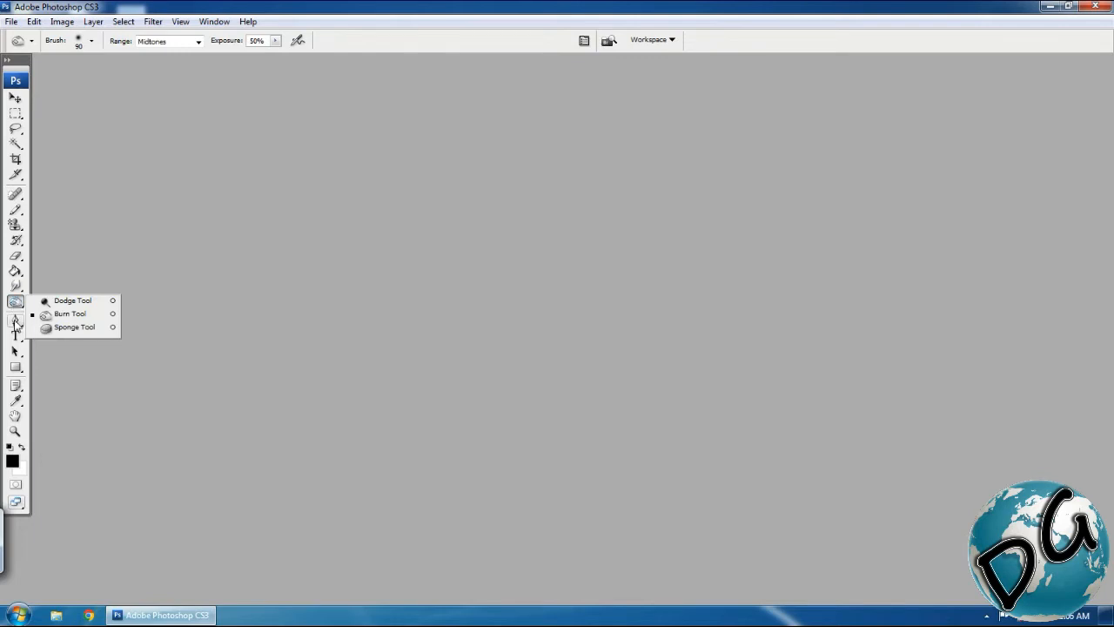
click(16, 321)
click(18, 337)
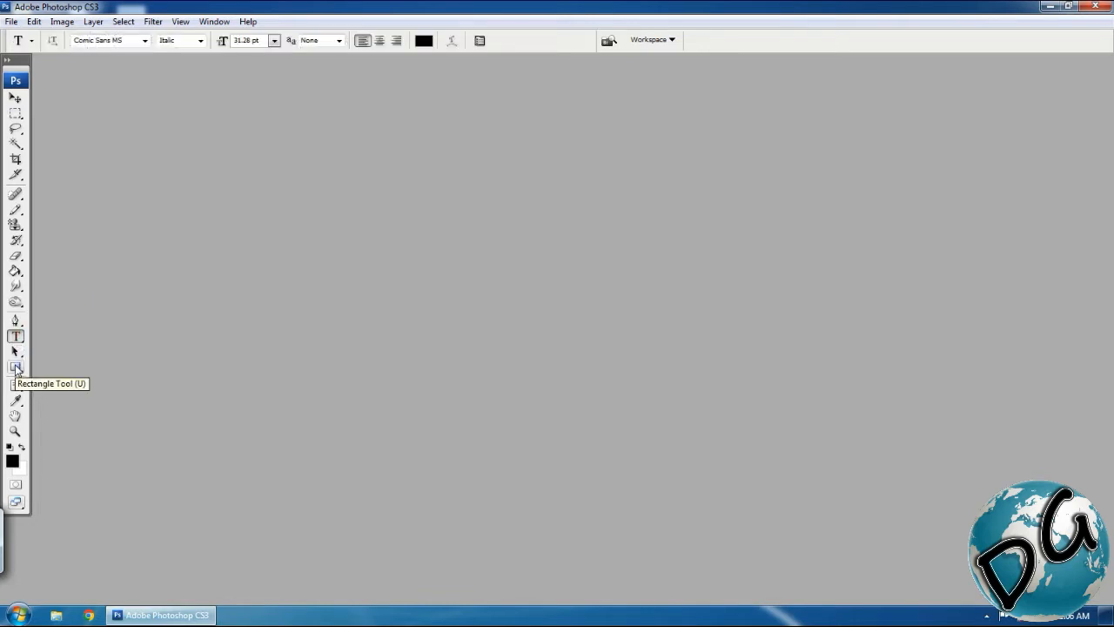
click(17, 369)
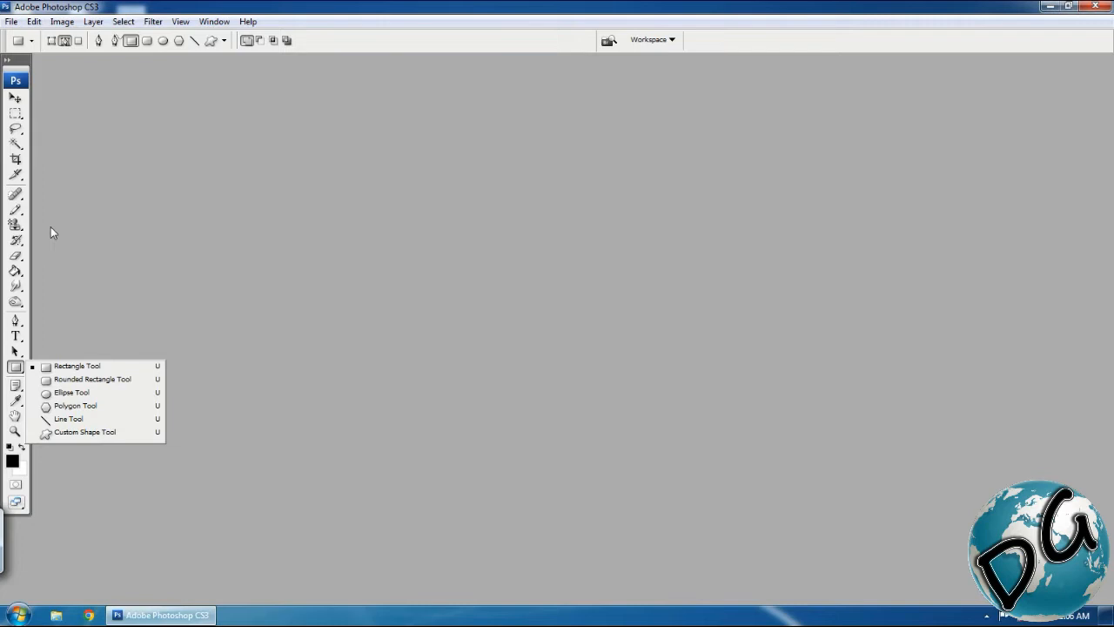
click(582, 393)
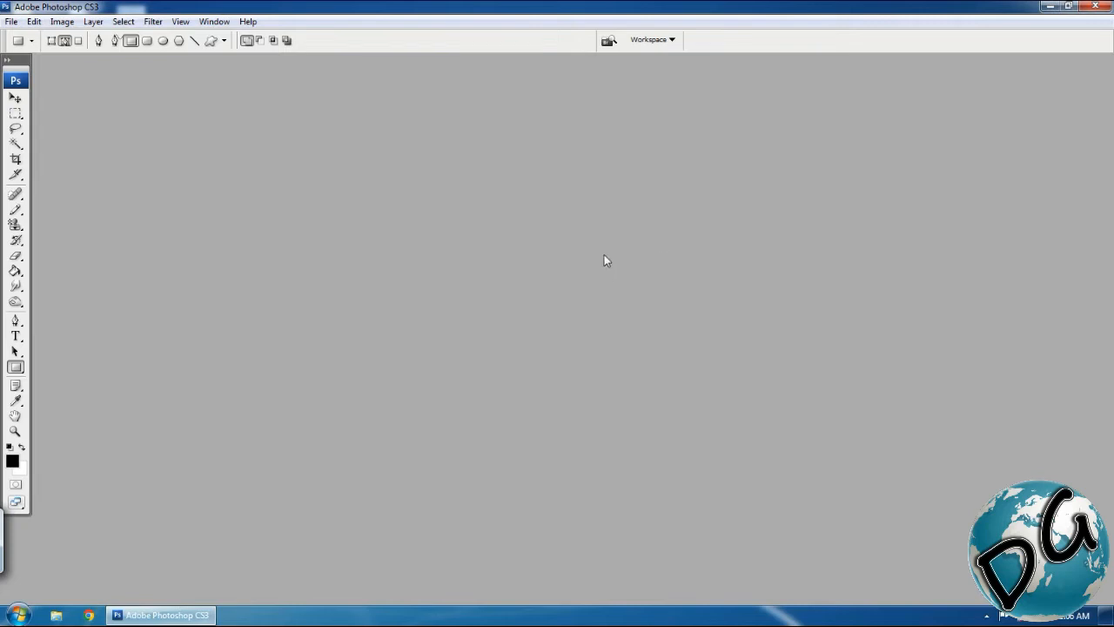
Start a new document and set its width and height to 1894 pixels each.
key(ctrl+n)
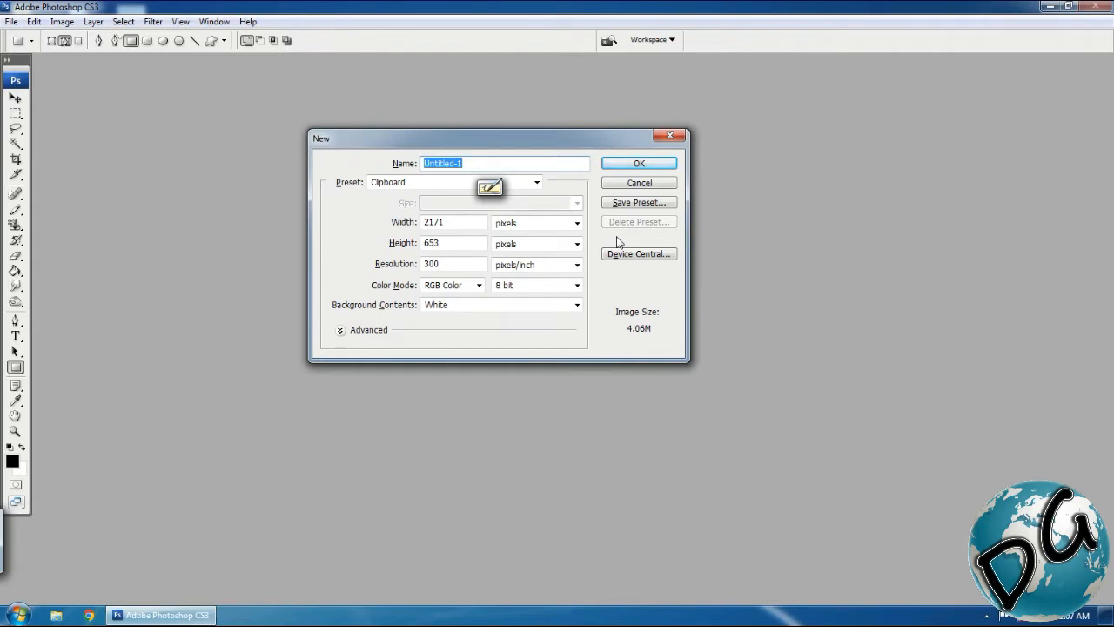
drag(581, 142, 647, 161)
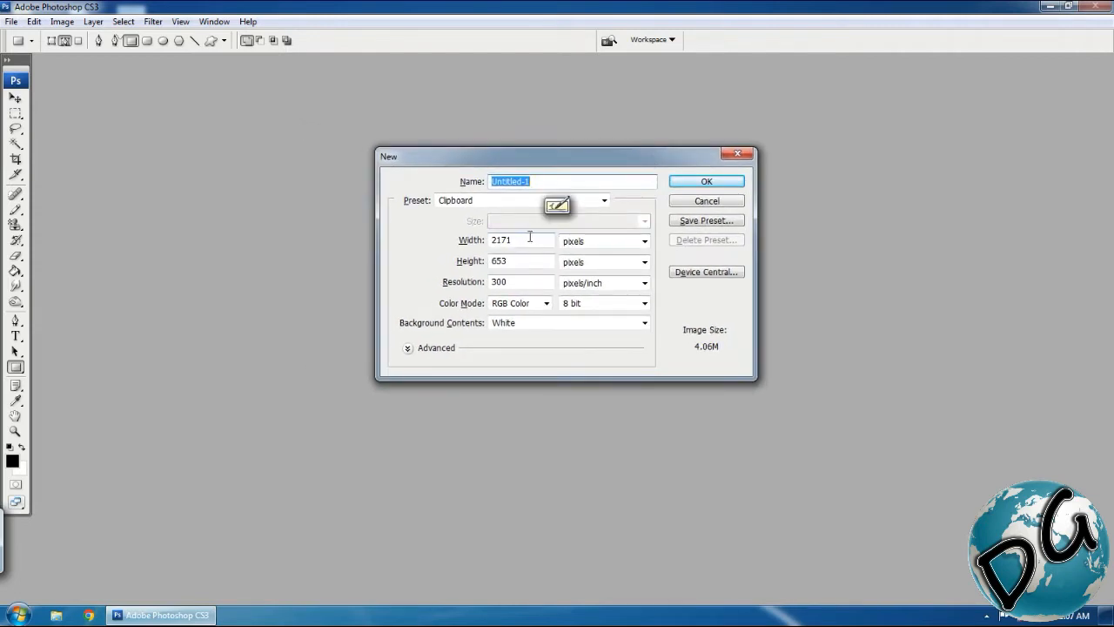
drag(529, 237, 307, 293)
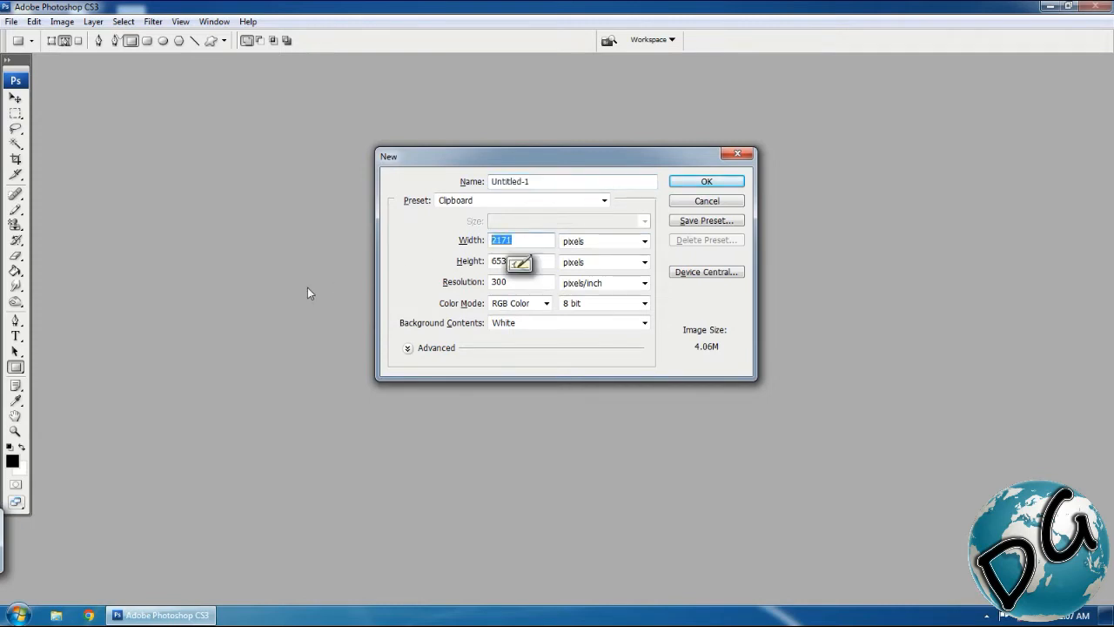
text(1894)
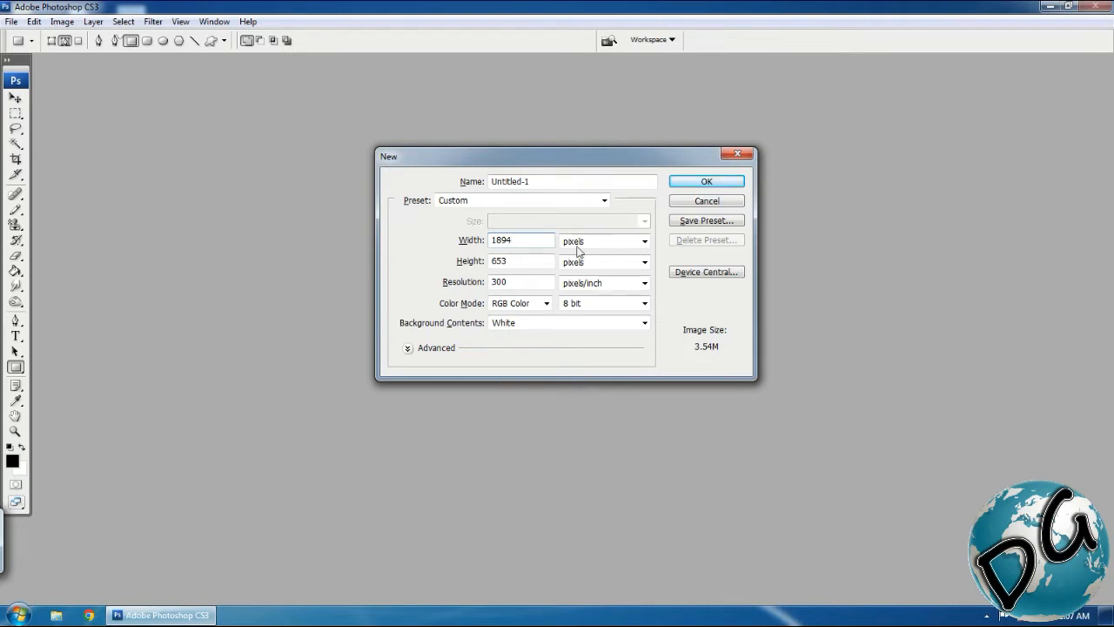
double_click(515, 261)
text(1894)
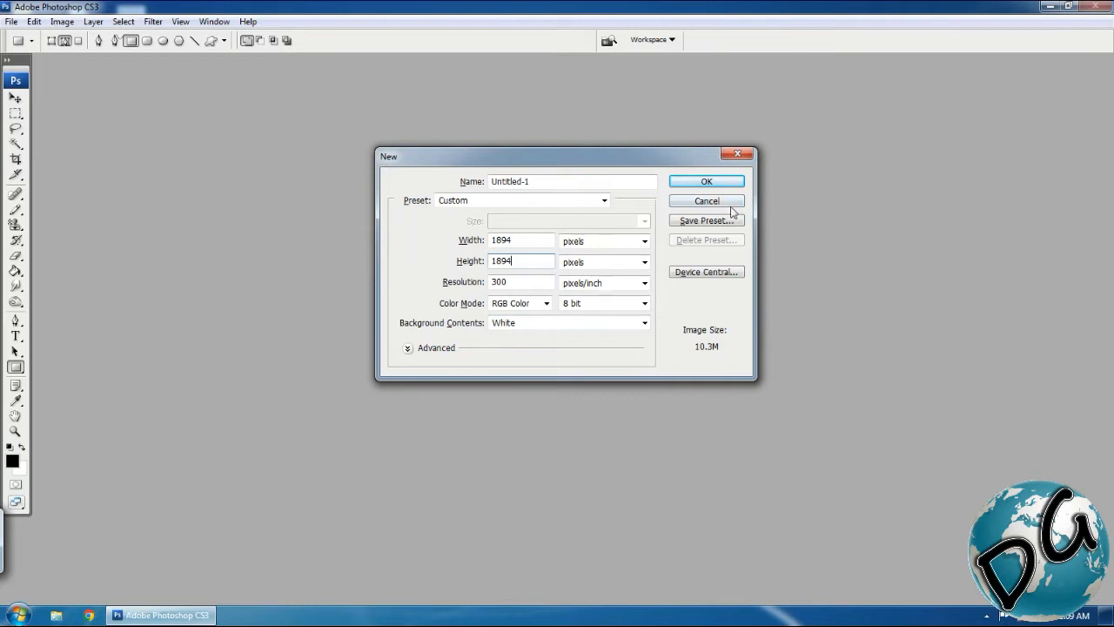
Try the 16 bit and 32 bit colour depths for the new document and return it to 8 bit.
click(515, 281)
click(591, 304)
click(644, 303)
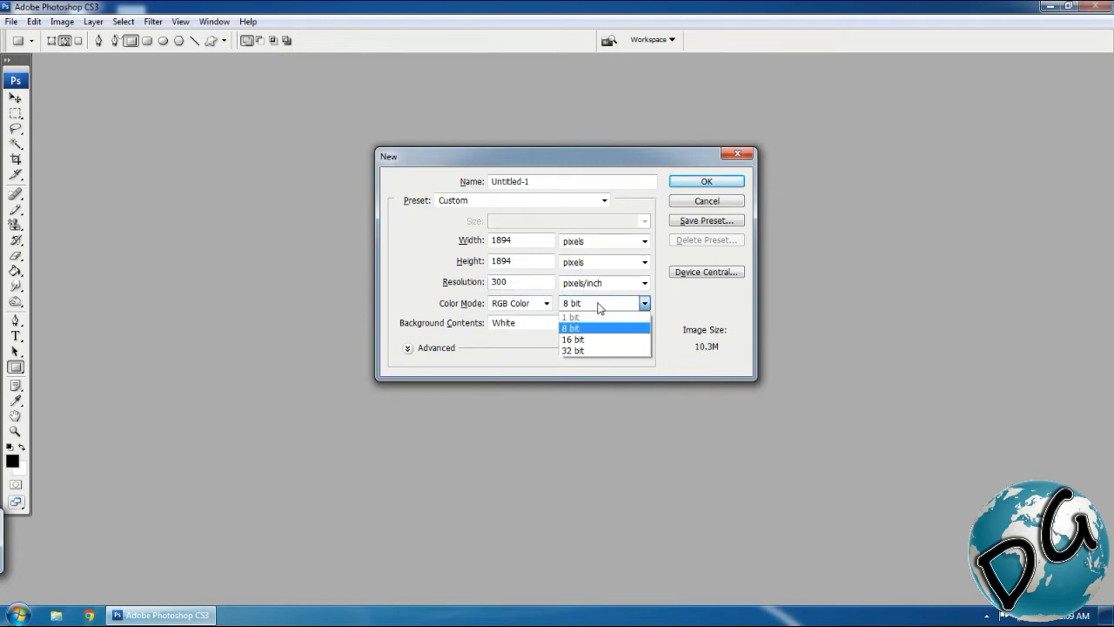
click(592, 339)
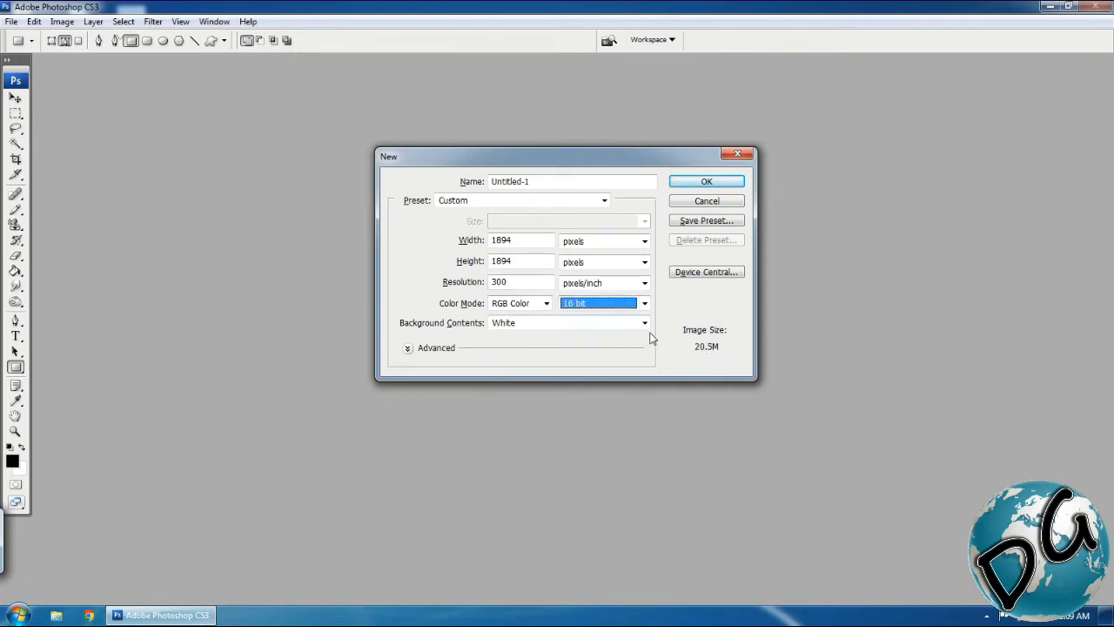
click(604, 311)
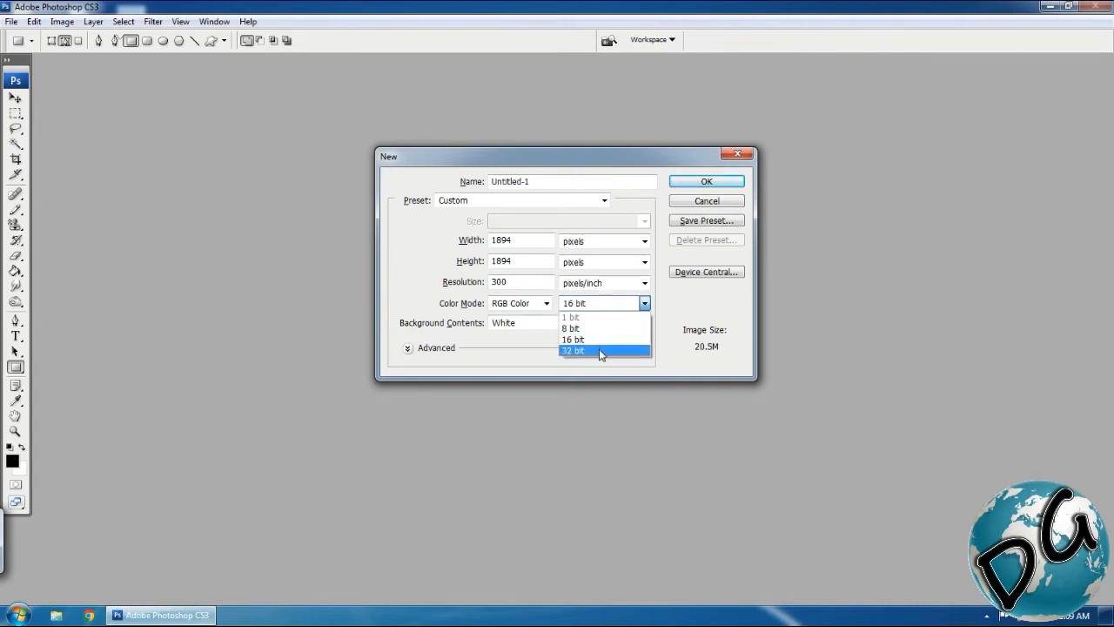
click(600, 351)
click(615, 312)
click(615, 306)
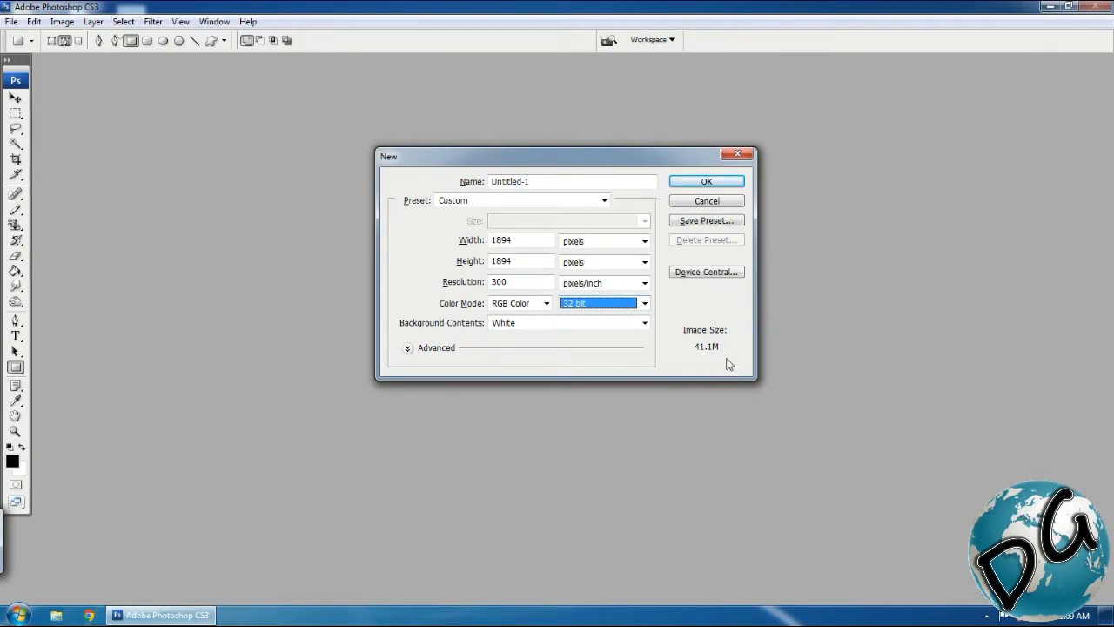
click(618, 306)
click(578, 328)
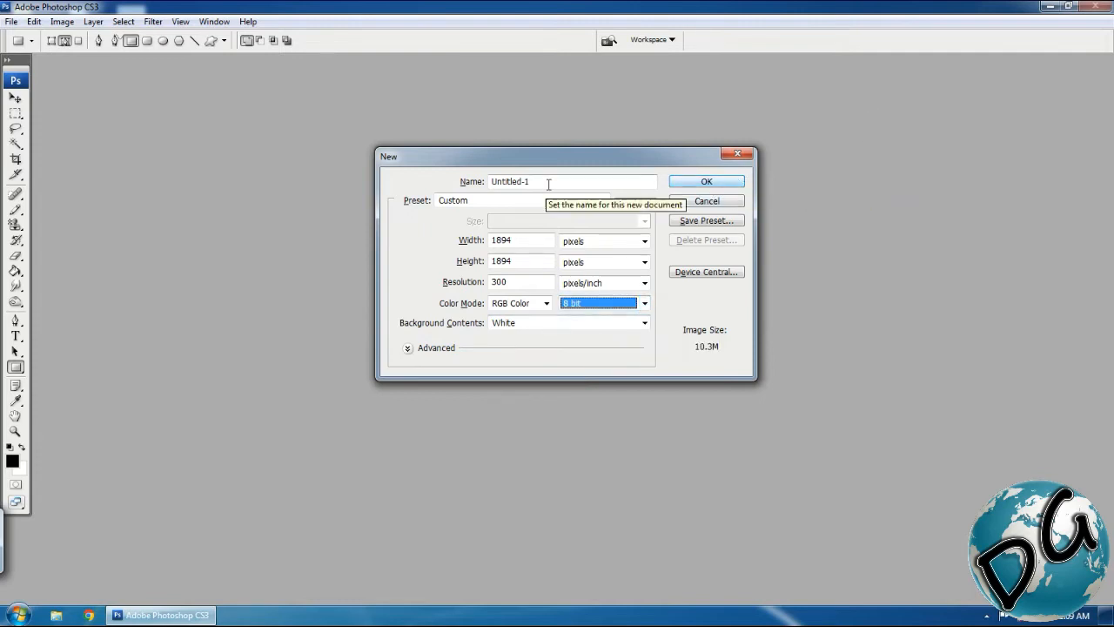
Replace the new document's default name with the person's full name.
drag(539, 181, 335, 209)
click(335, 209)
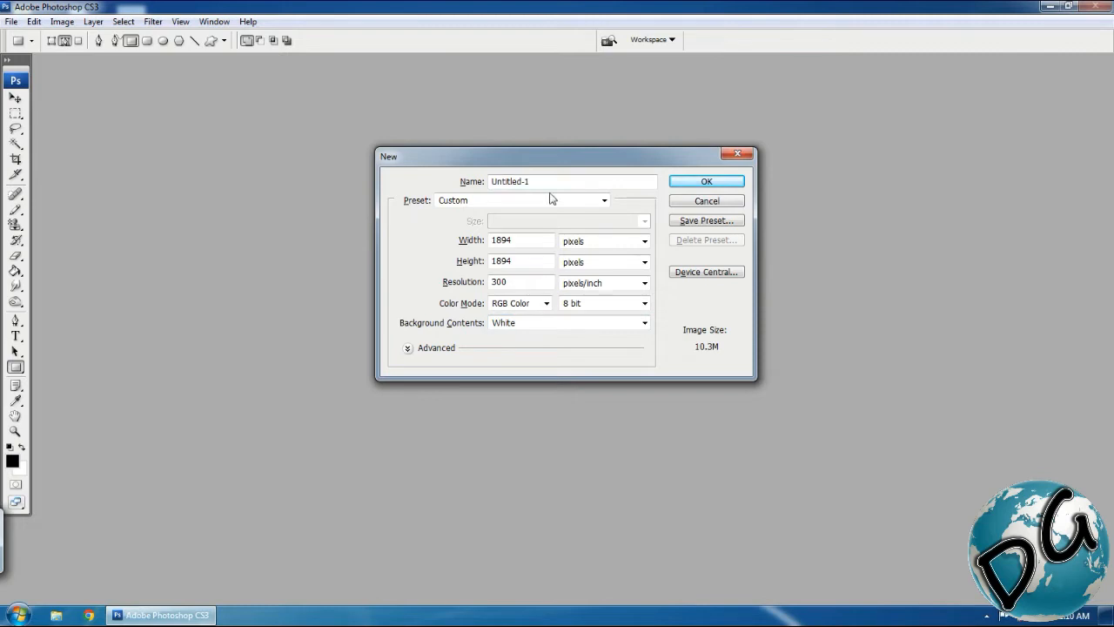
drag(540, 180, 247, 285)
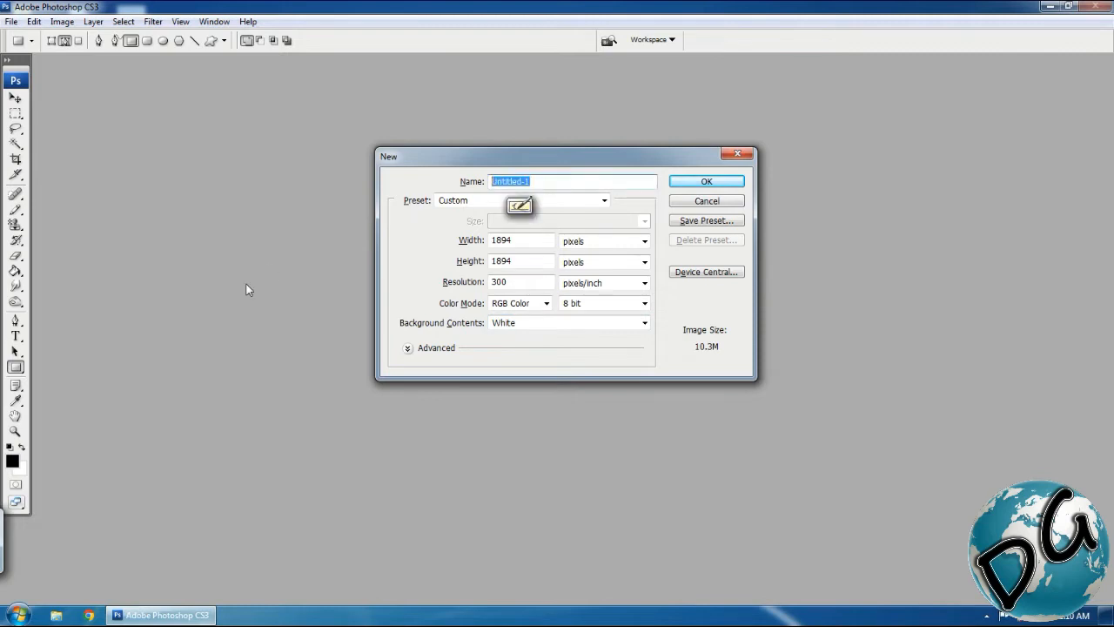
text(mOHAMM)
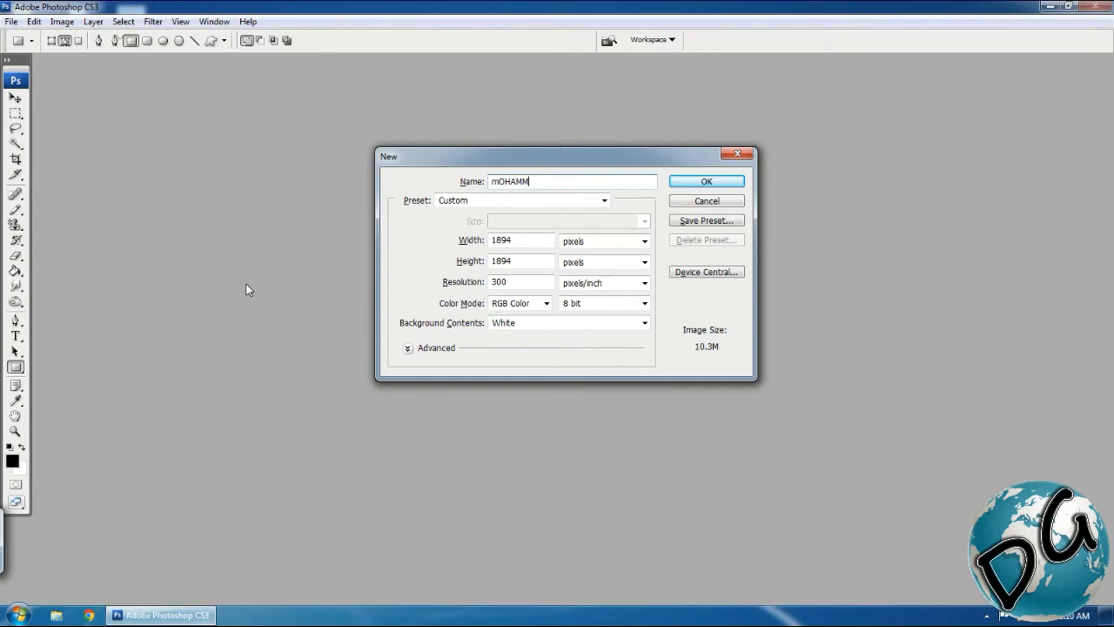
key(BackSpace)
key(BackSpace)
key(BackSpace)
key(BackSpace)
key(BackSpace)
key(BackSpace)
text(MO)
key(BackSpace)
text(oHAMMAD-AL)
Create the document with these settings and maximize its window.
click(708, 182)
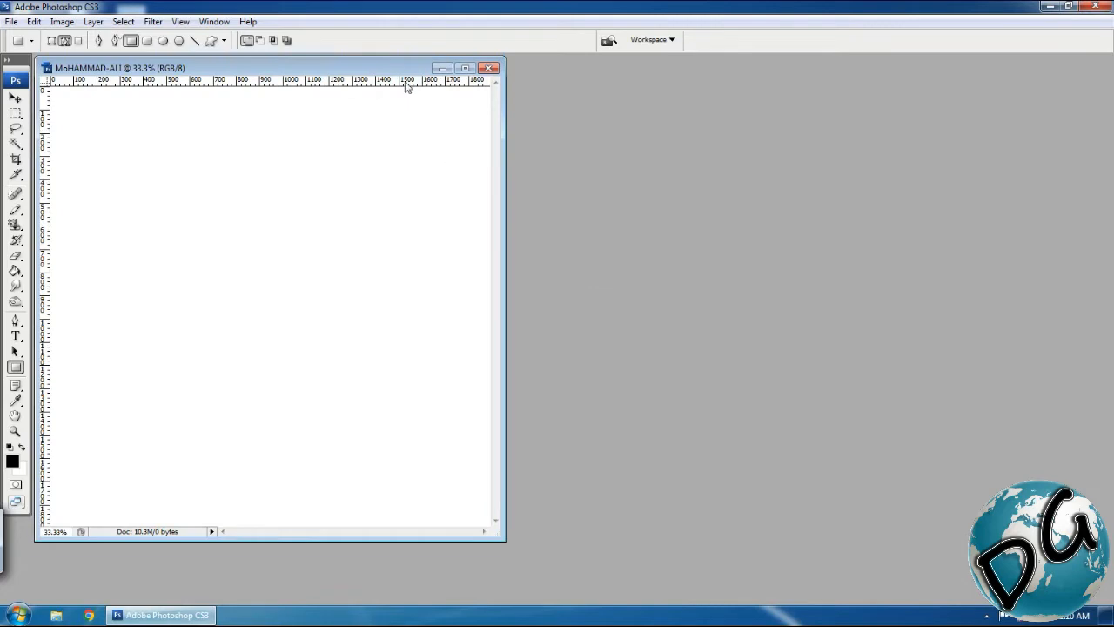
drag(406, 69, 634, 91)
click(684, 89)
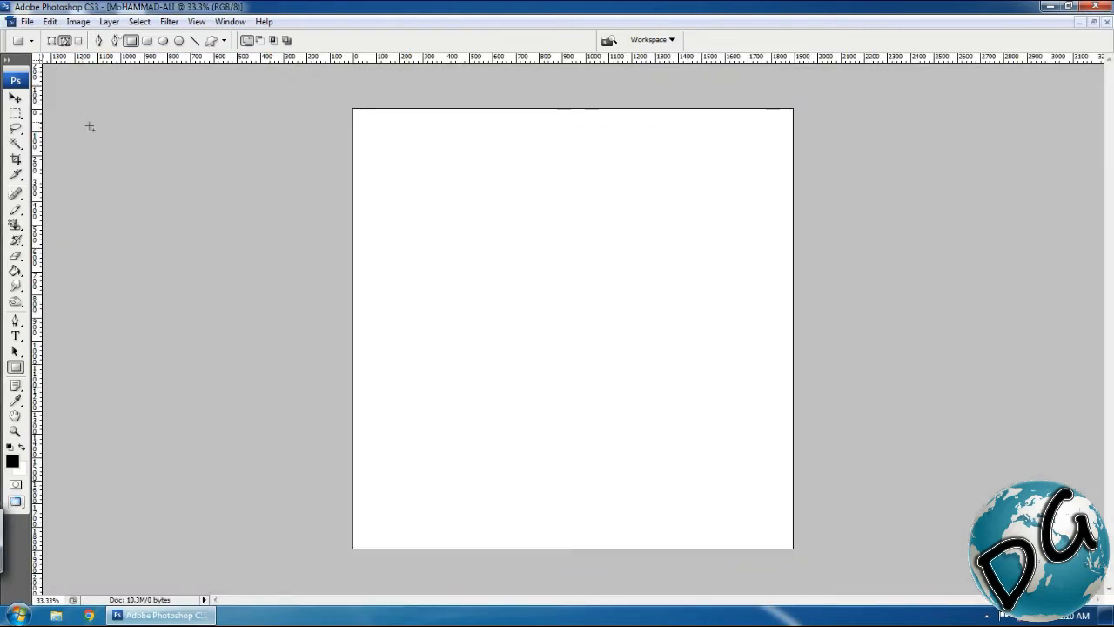
Select an area of about 410 by 430 pixels near the canvas centre with the Rectangular Marquee tool.
click(17, 100)
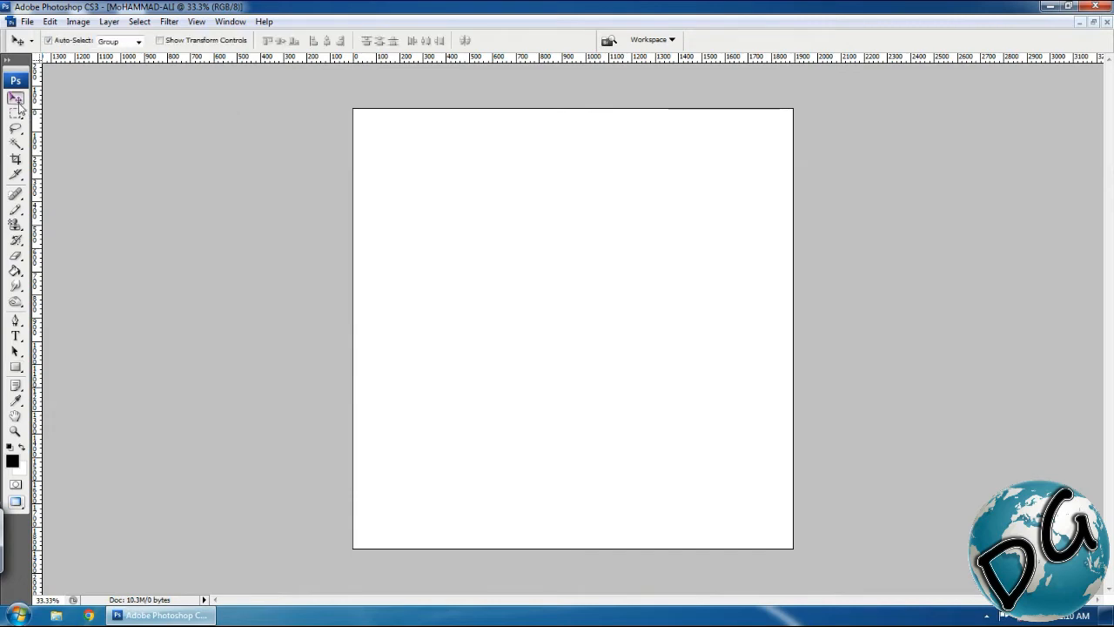
click(16, 113)
click(15, 142)
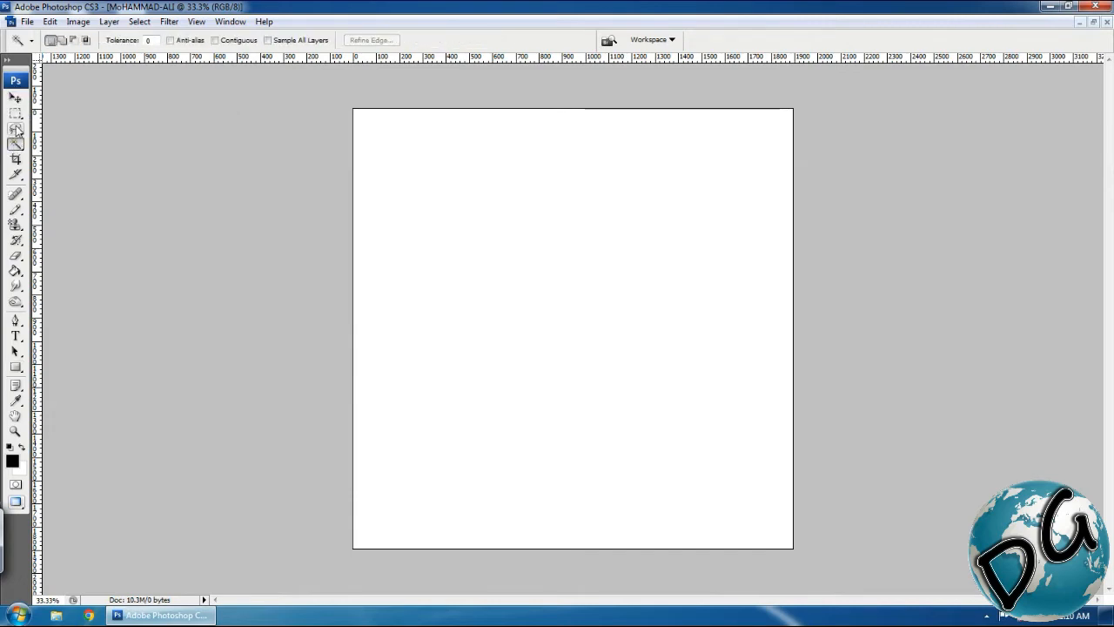
click(16, 113)
click(16, 99)
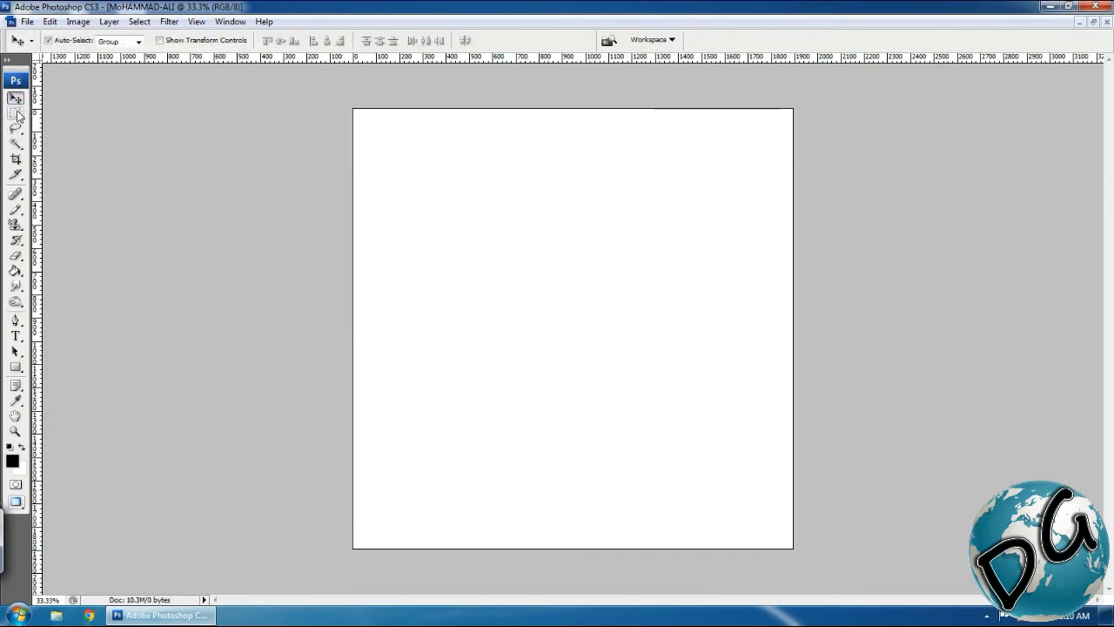
click(16, 113)
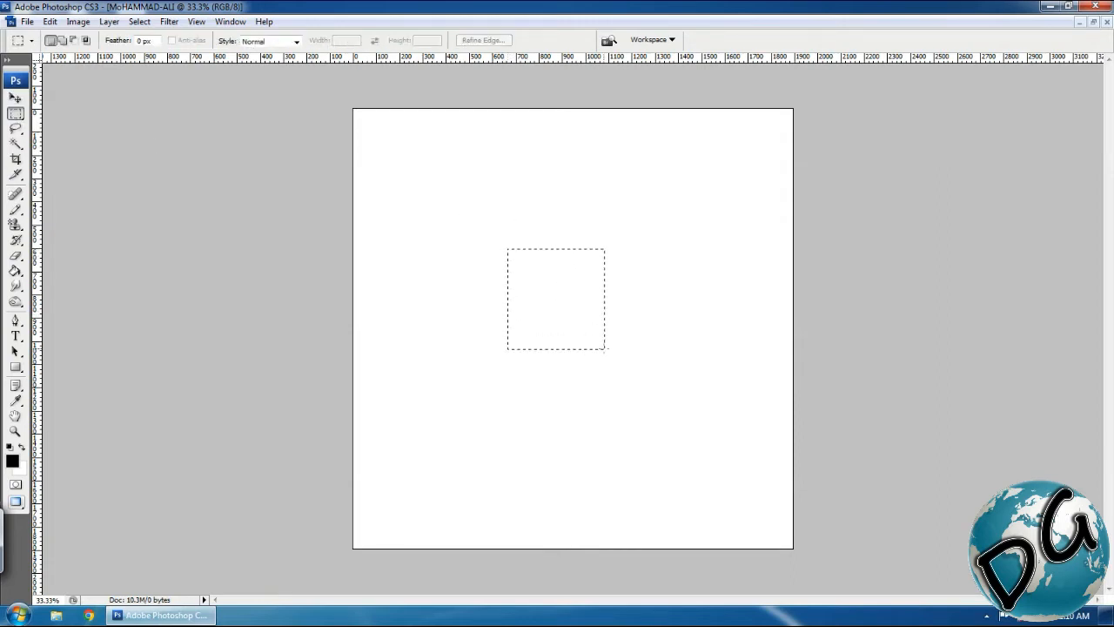
drag(604, 349, 603, 349)
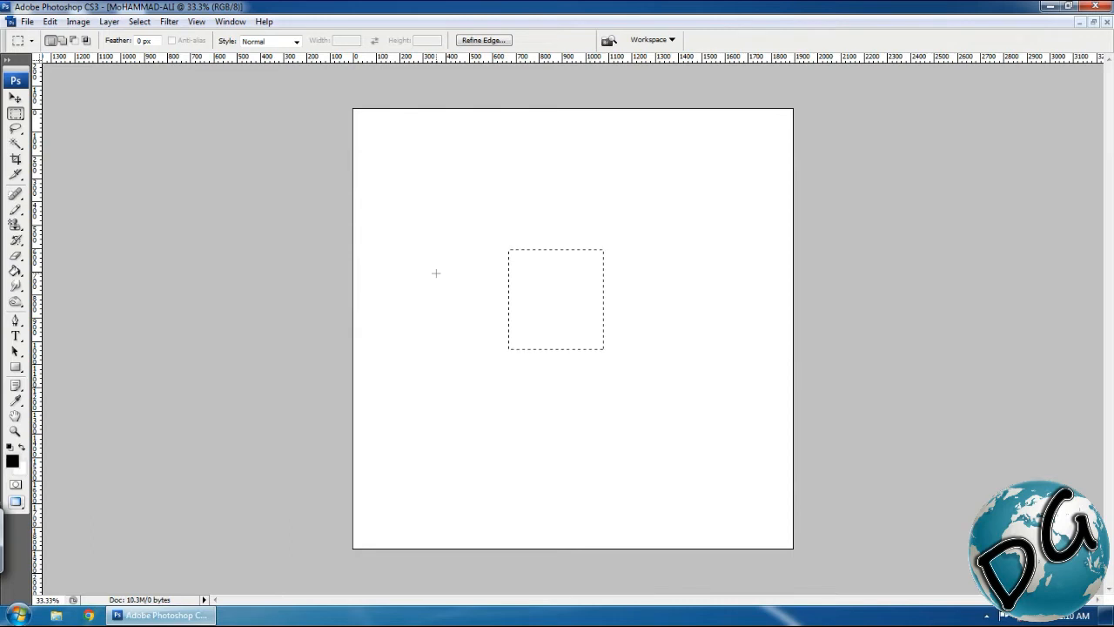
Swap the foreground and background colours so the background is black, and fill the selection with black.
key(x)
key(x)
key(x)
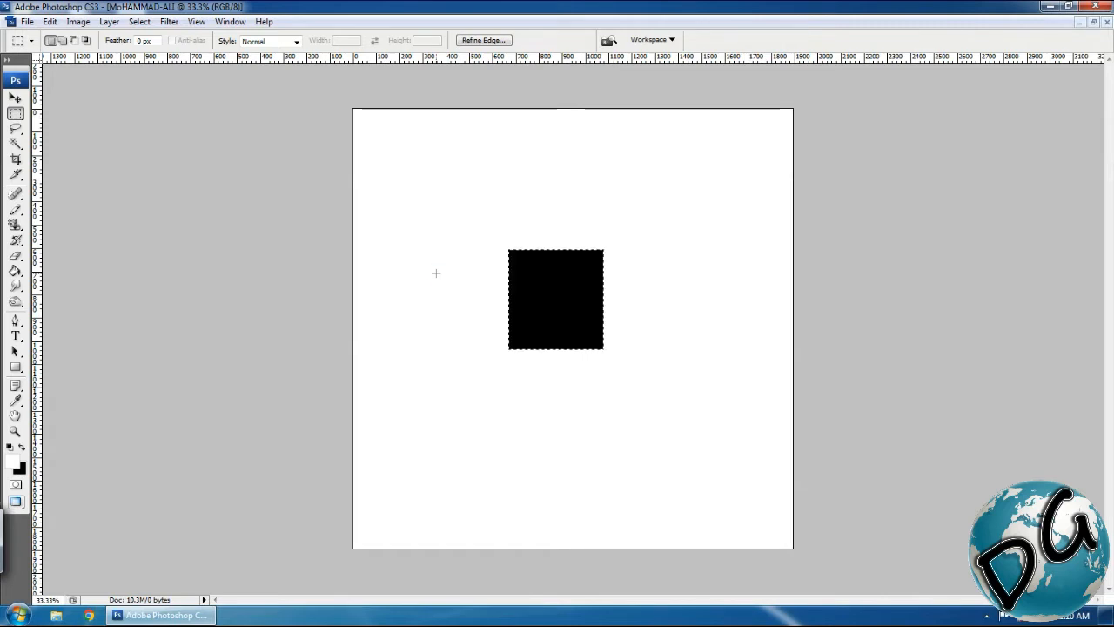
Undo and redo the black fill of the selection twice.
key(ctrl+z)
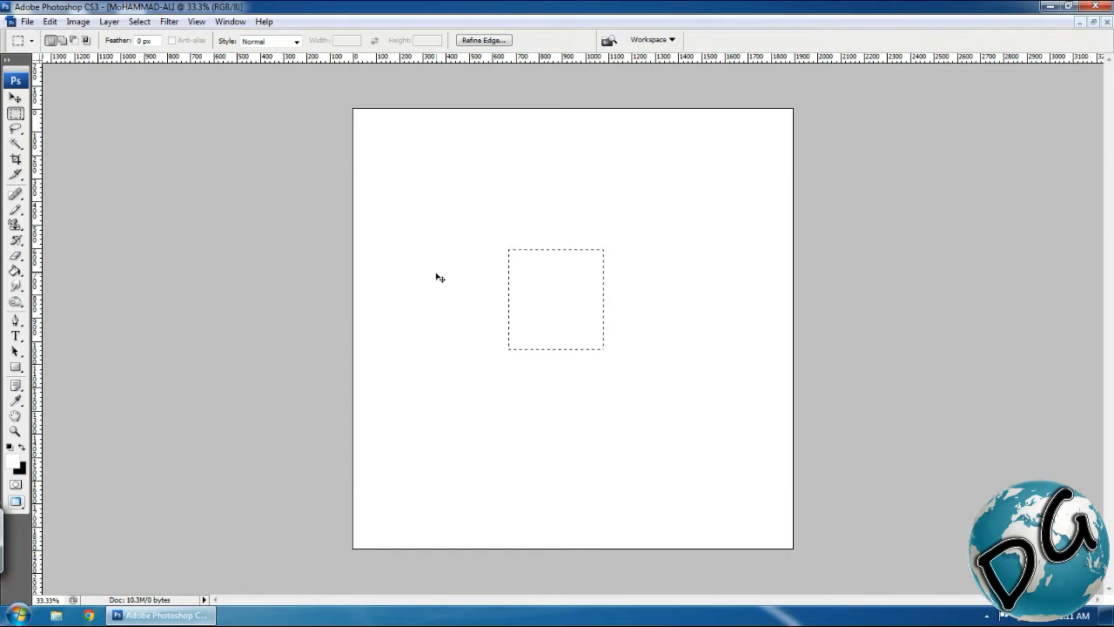
key(ctrl+z)
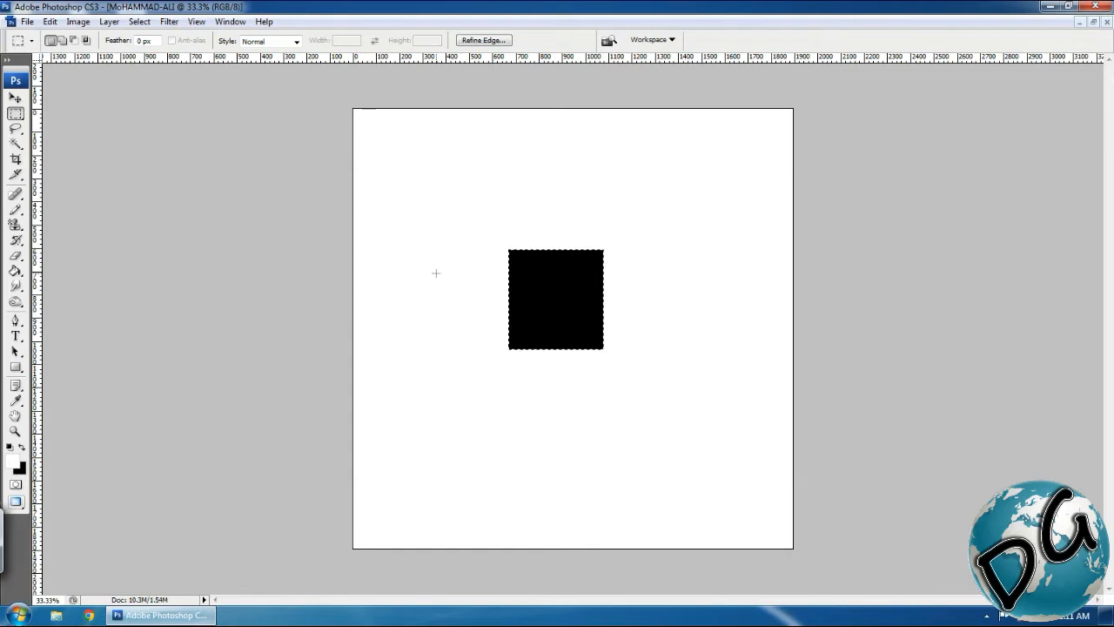
key(ctrl+z)
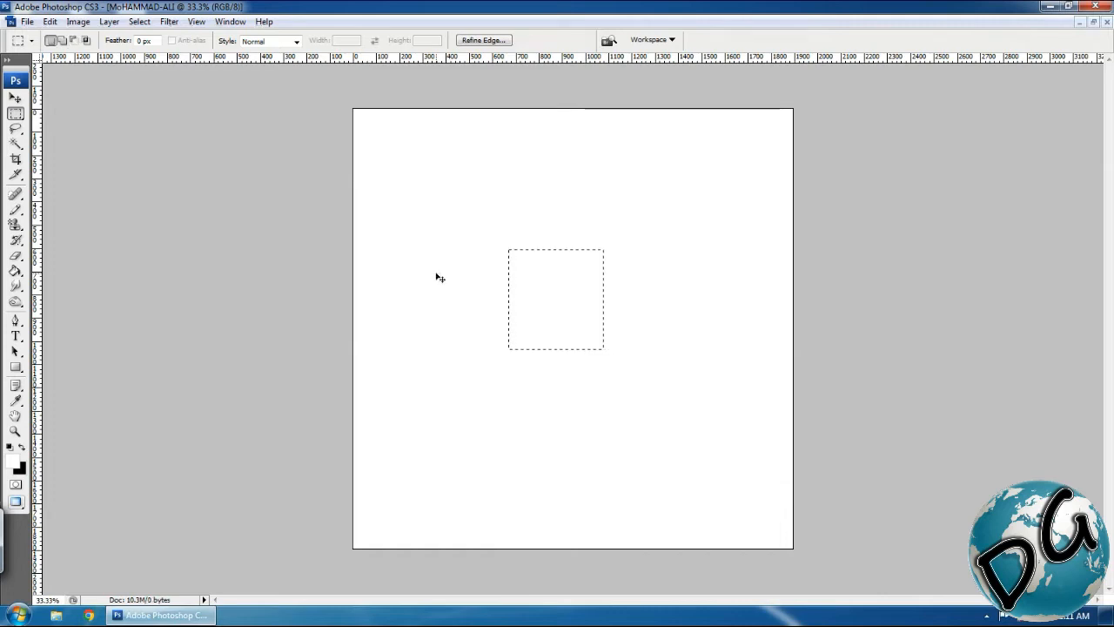
key(ctrl+z)
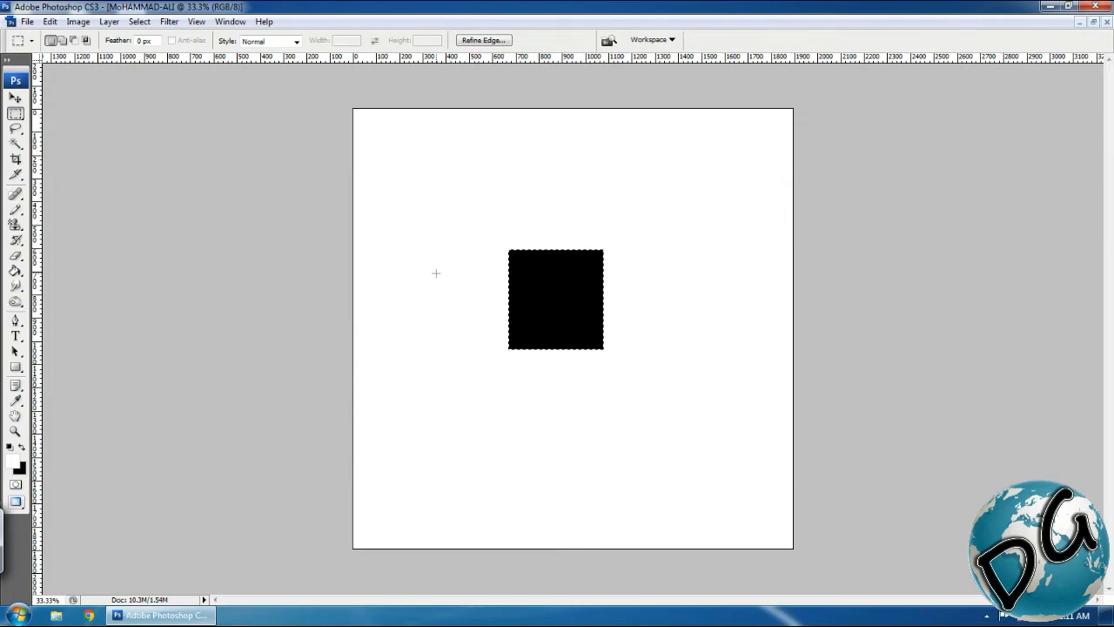
Switch to the Move tool with the filled square still selected.
key(v)
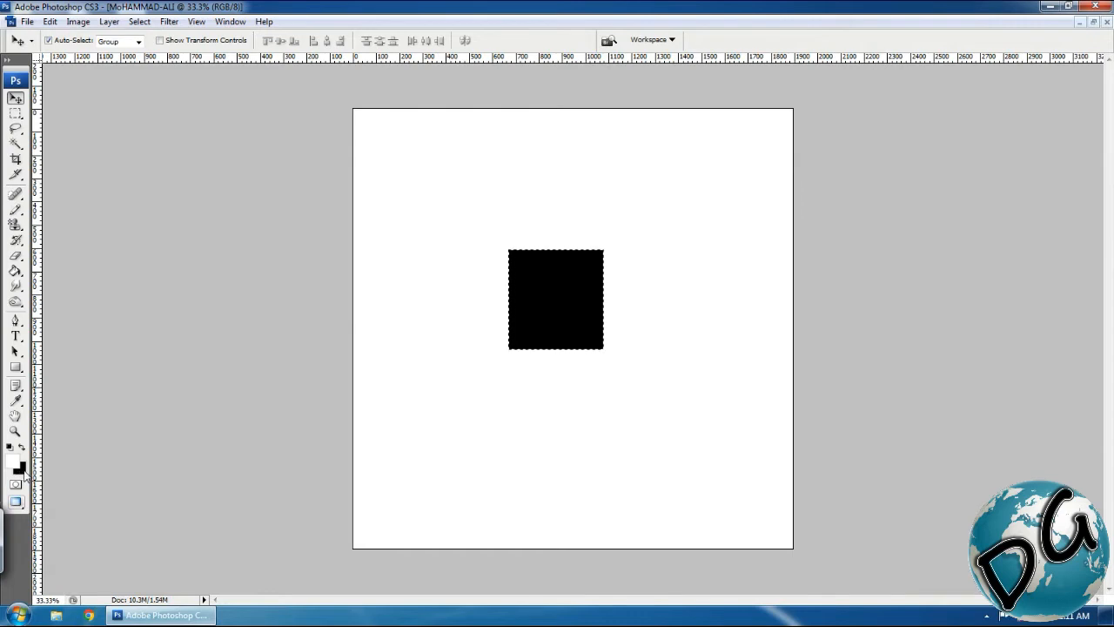
Move the selected black square about 80 px right and 35 px up, and place a copy of it to the lower right.
key(x)
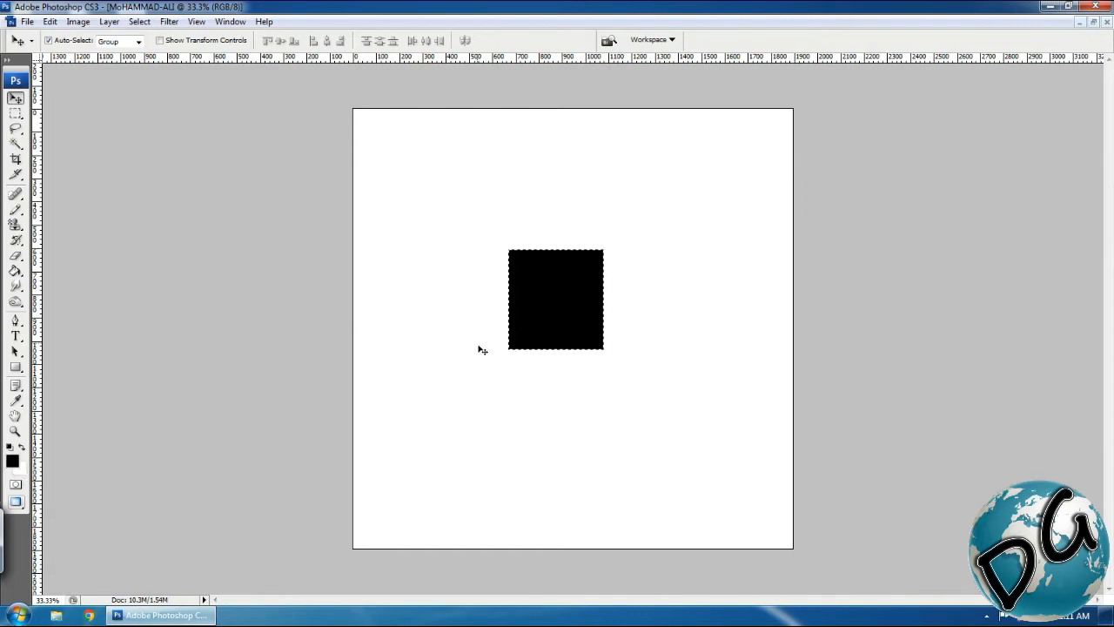
drag(542, 306, 583, 288)
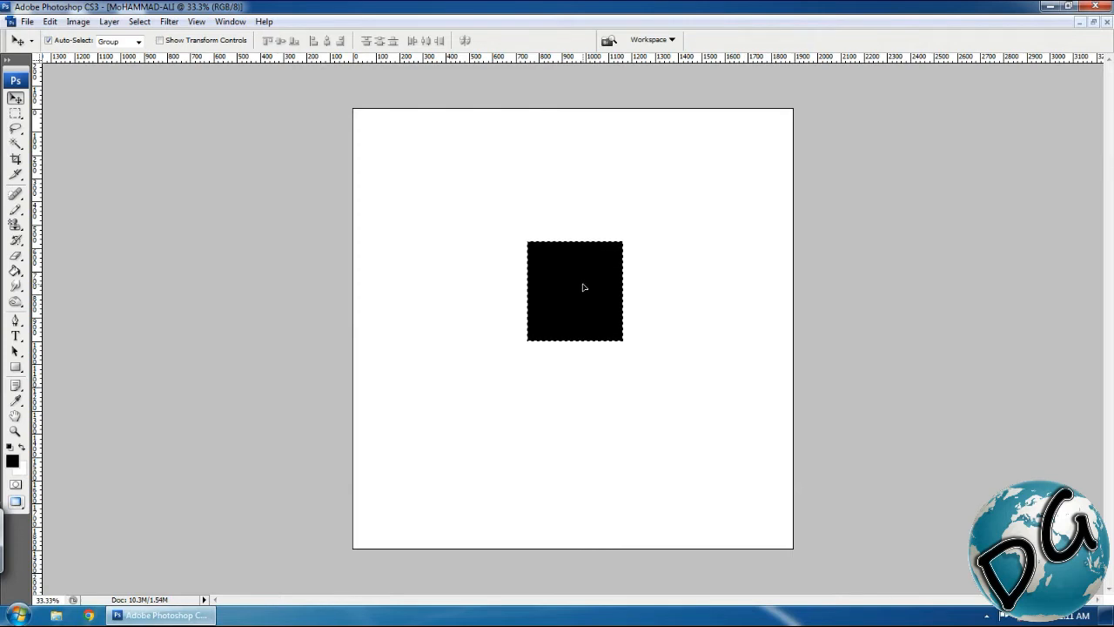
key(x)
key(w)
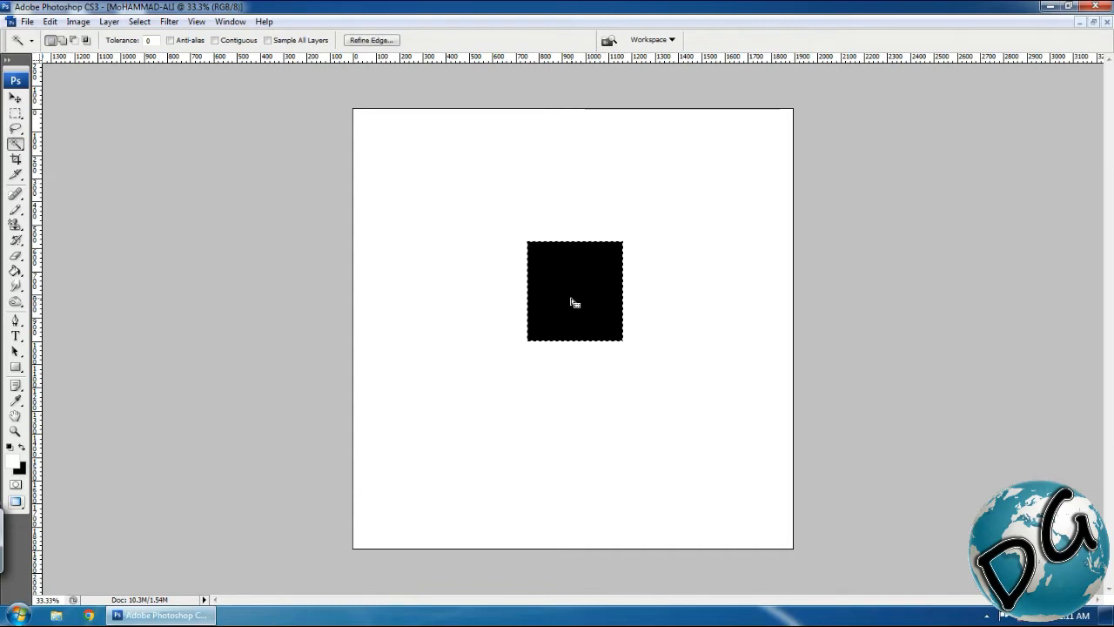
key(v)
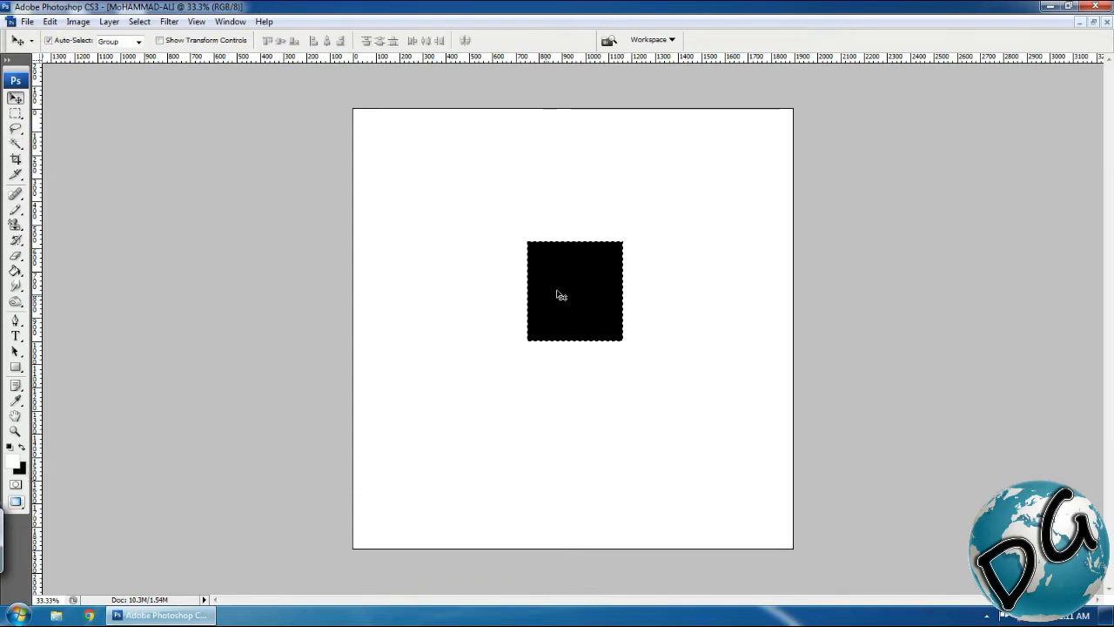
drag(560, 293, 661, 391)
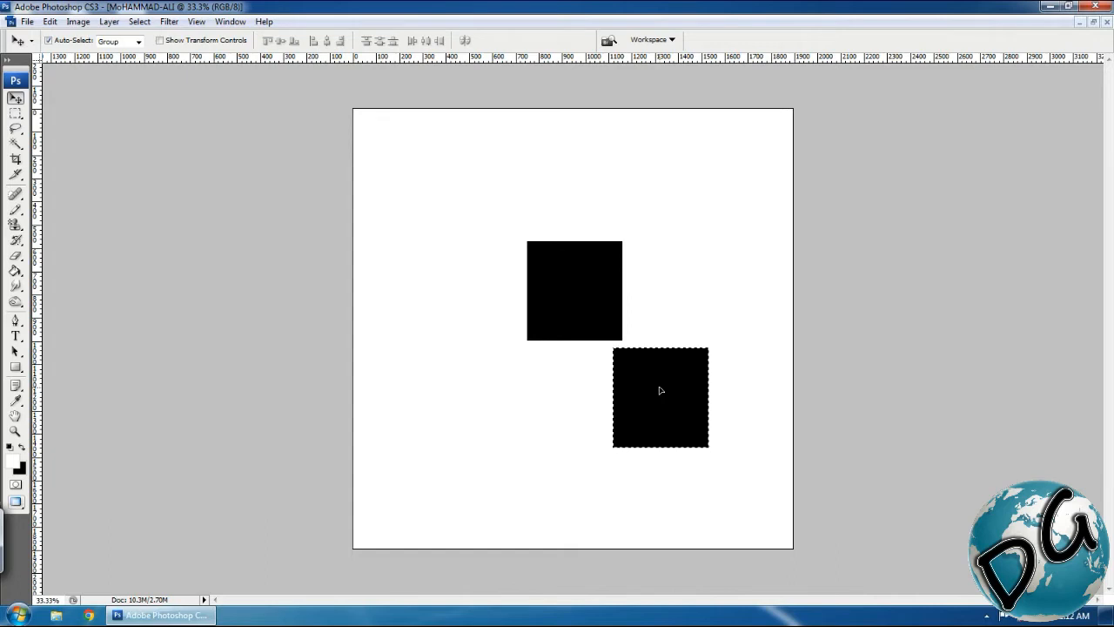
Undo the square's copy, its move and the black fill, back to the empty rectangular selection.
key(ctrl+alt+z)
key(ctrl+alt+z)
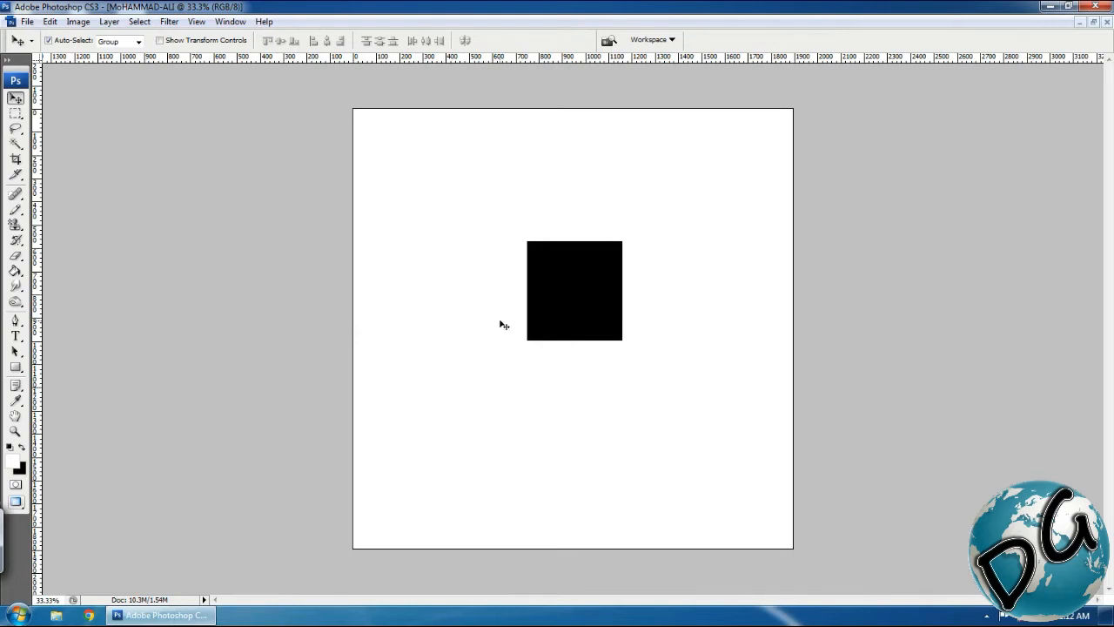
key(ctrl+alt+z)
key(ctrl+alt+z)
key(ctrl+alt+z)
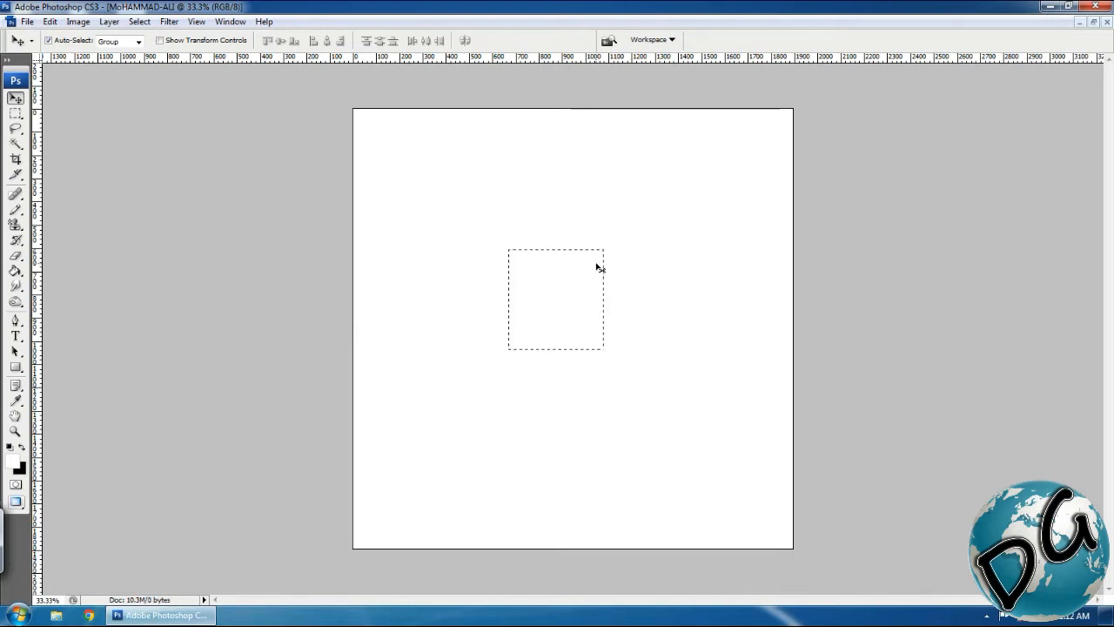
Subtract a notch from the selection's right side and add a rectangle about 205 by 360 px at its upper left with the Rectangular Marquee.
key(m)
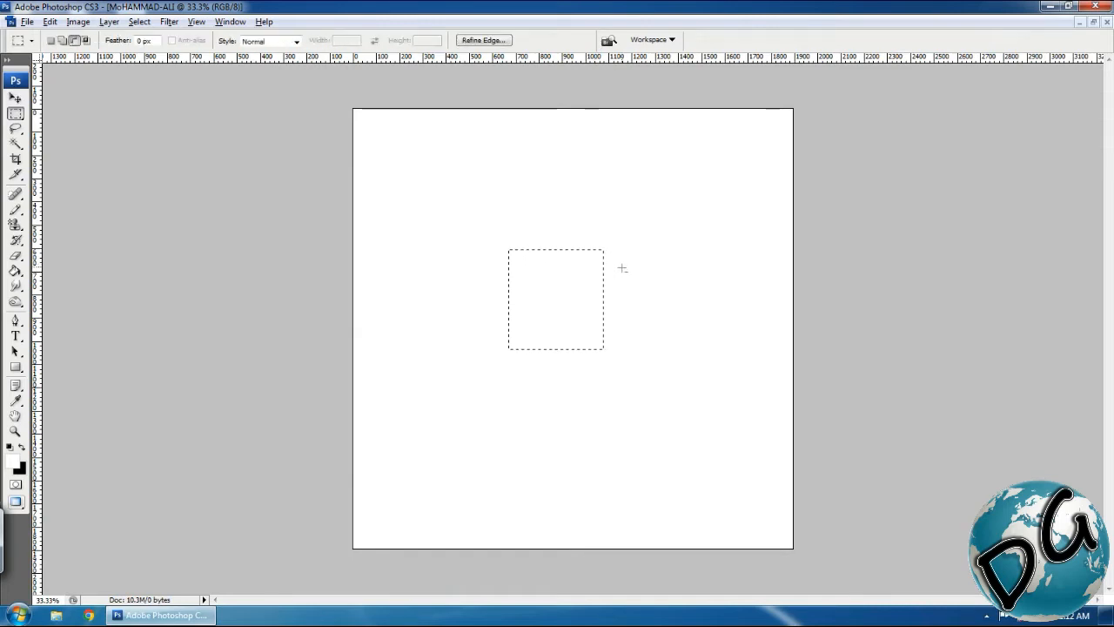
drag(626, 272, 555, 305)
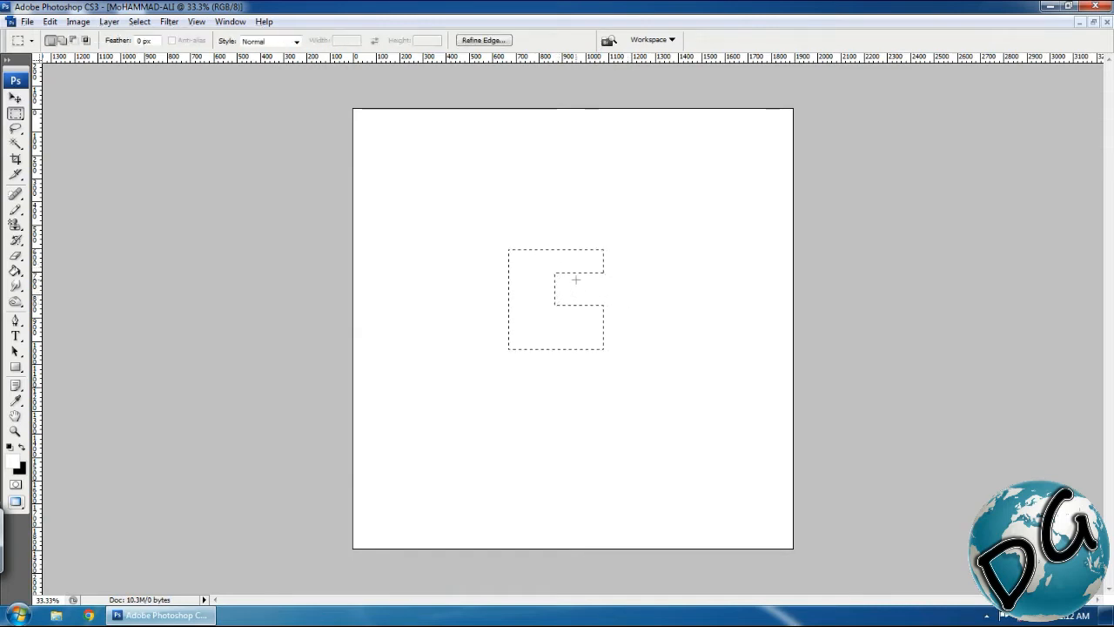
drag(476, 210, 524, 294)
Build a crescent selection with the Elliptical Marquee by subtracting an ellipse from a larger one's right side and adding a small one at its upper left.
right_click(15, 114)
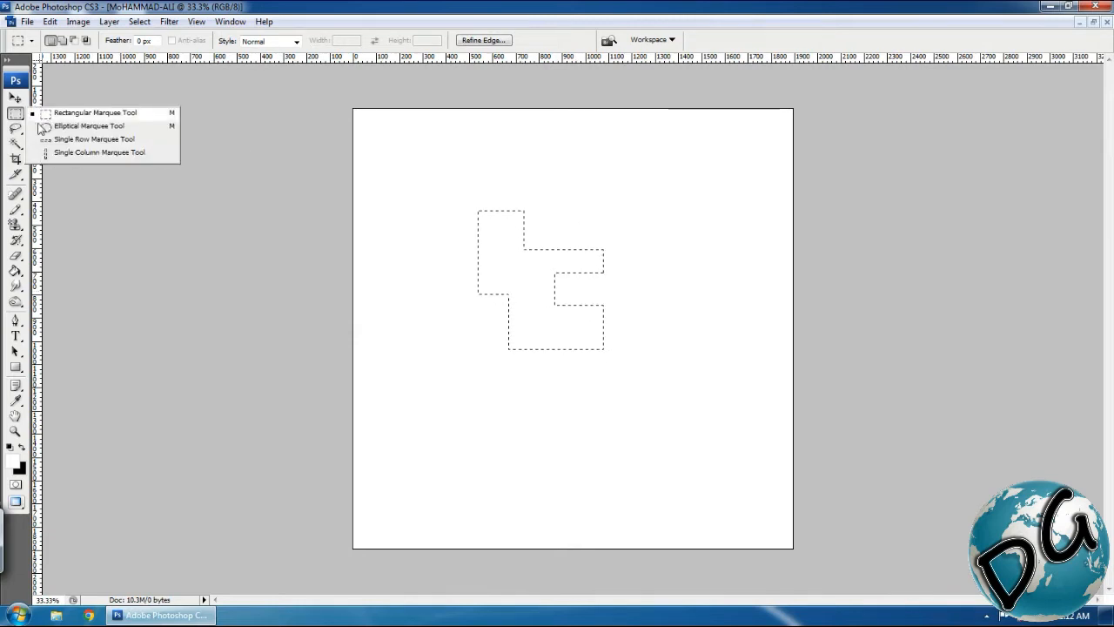
click(75, 127)
drag(462, 186, 662, 426)
drag(744, 263, 533, 393)
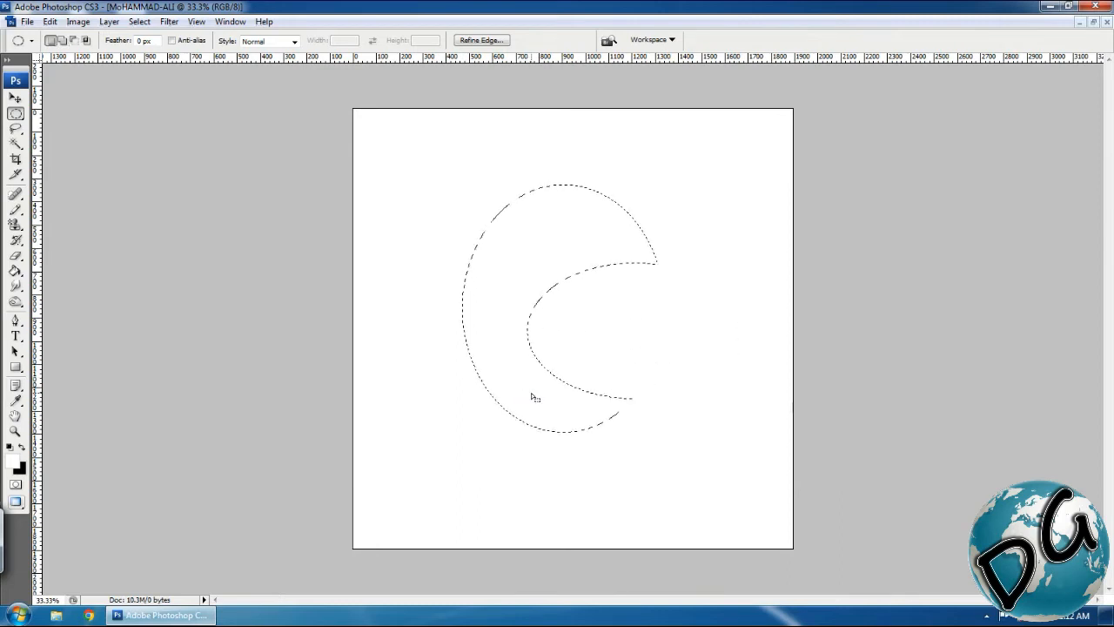
drag(435, 197, 522, 269)
Swap the colours so the foreground is black, and stroke the crescent selection with a 30 px black line inside its edge.
key(x)
right_click(519, 279)
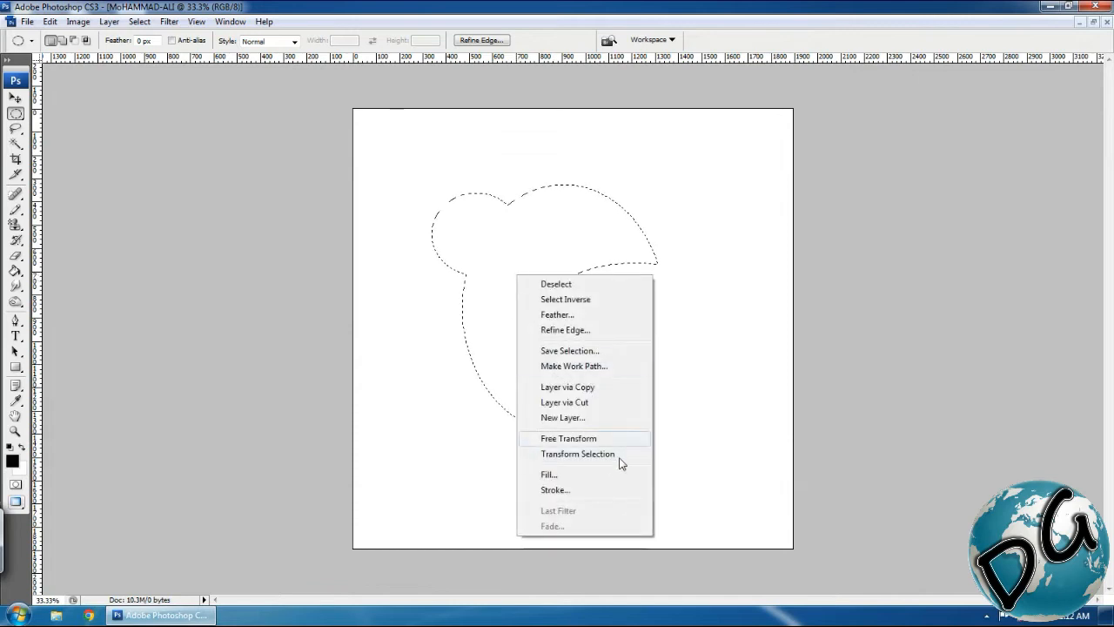
click(583, 492)
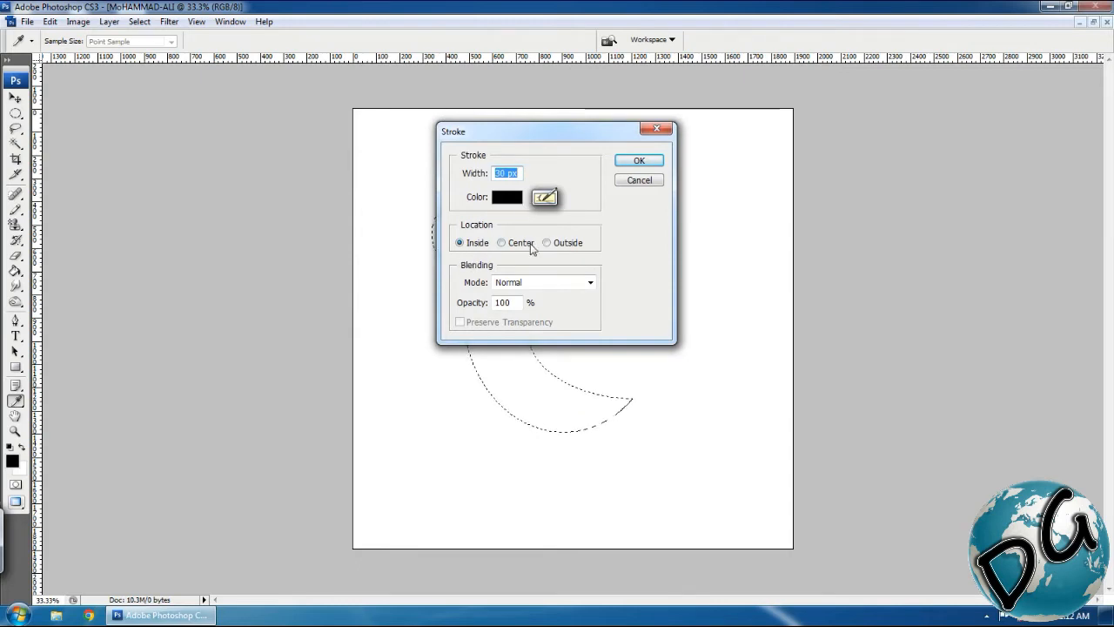
mouse_move(615, 136)
mouse_down()
mouse_move(630, 154)
mouse_move(716, 181)
mouse_up()
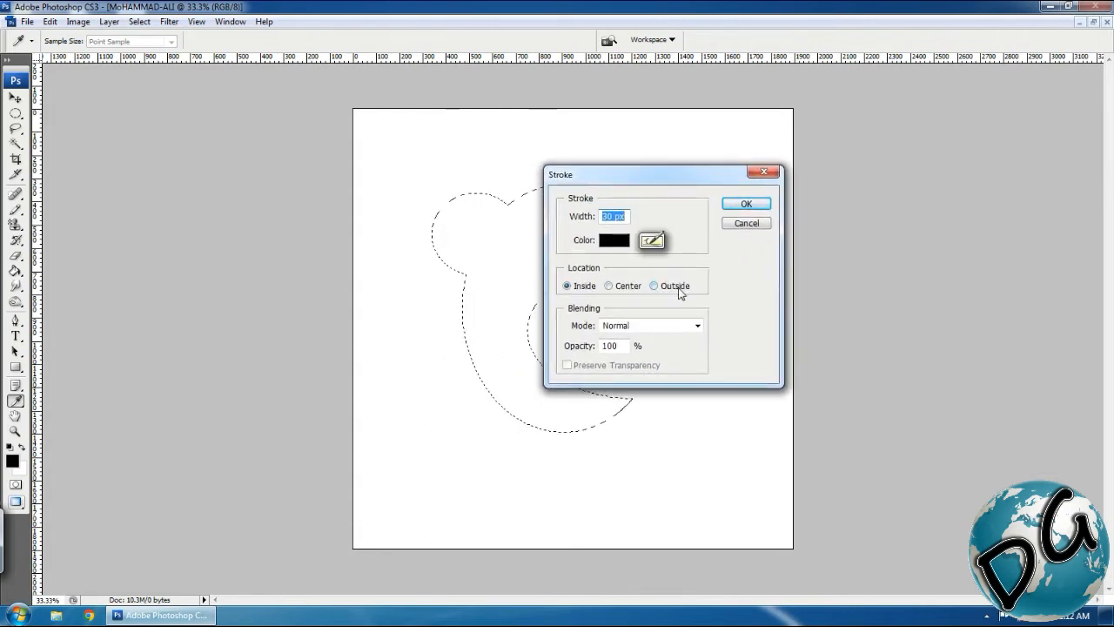
click(741, 207)
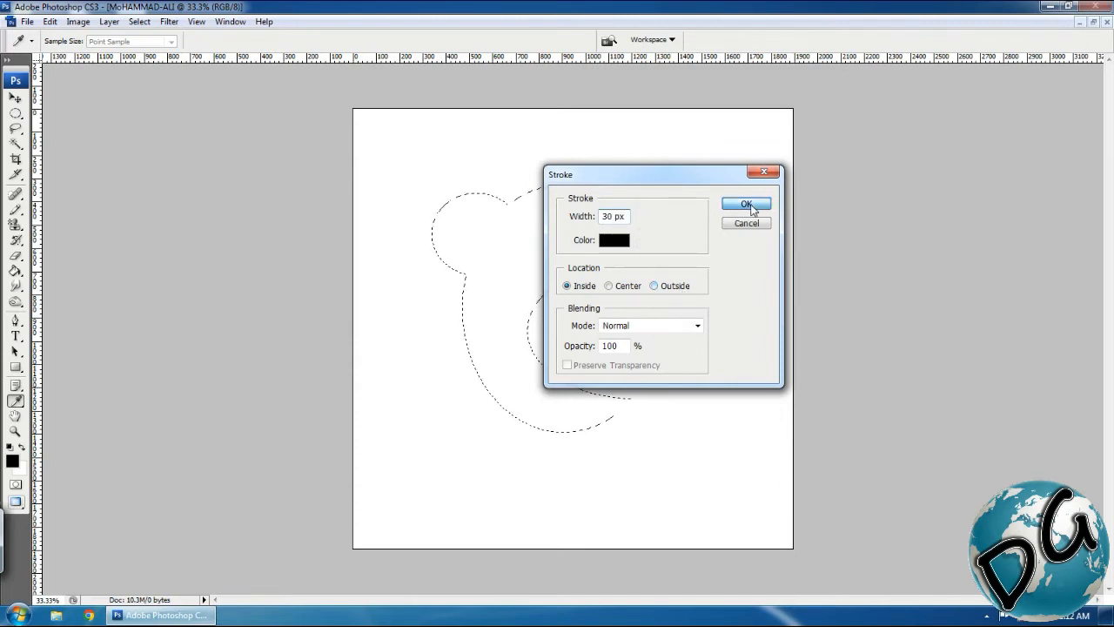
Fill the crescent selection with the foreground colour in Normal mode at 100% opacity.
key(m)
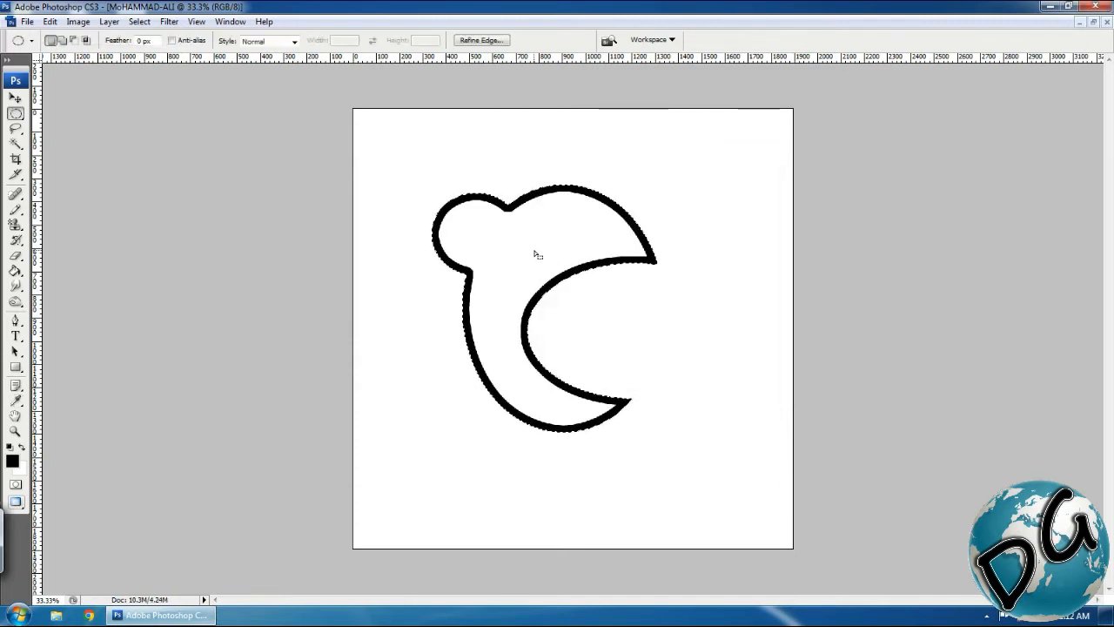
right_click(541, 244)
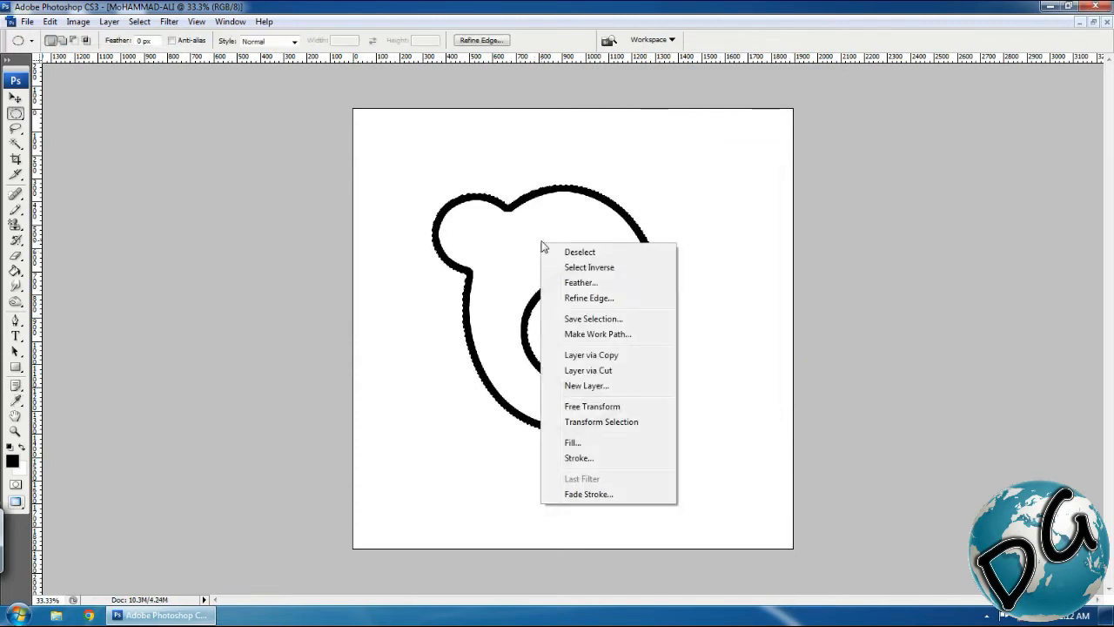
click(604, 445)
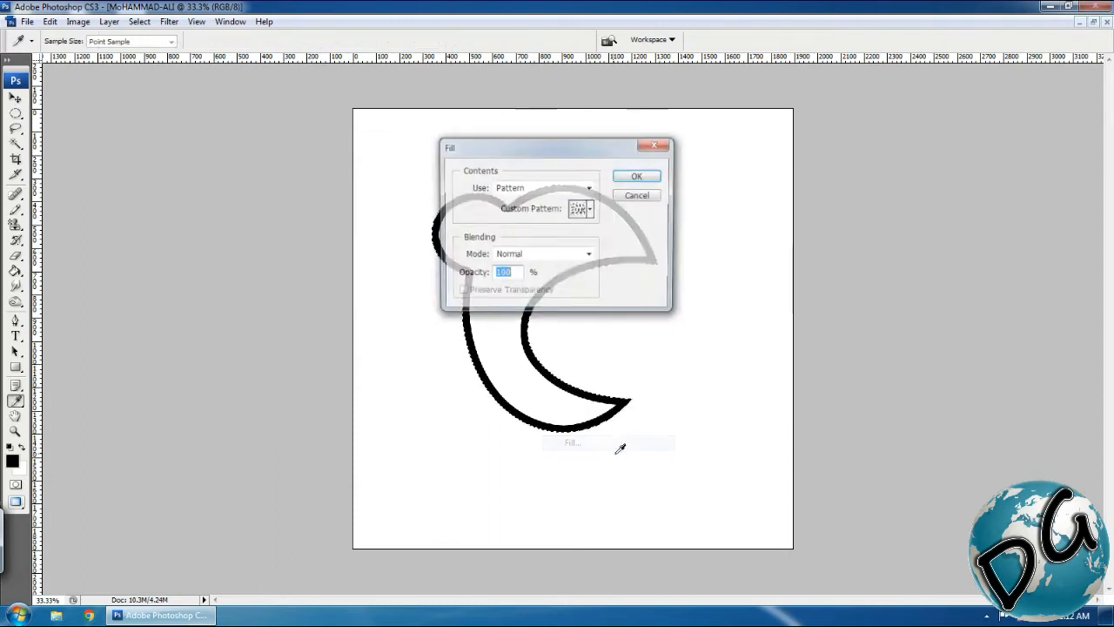
click(589, 187)
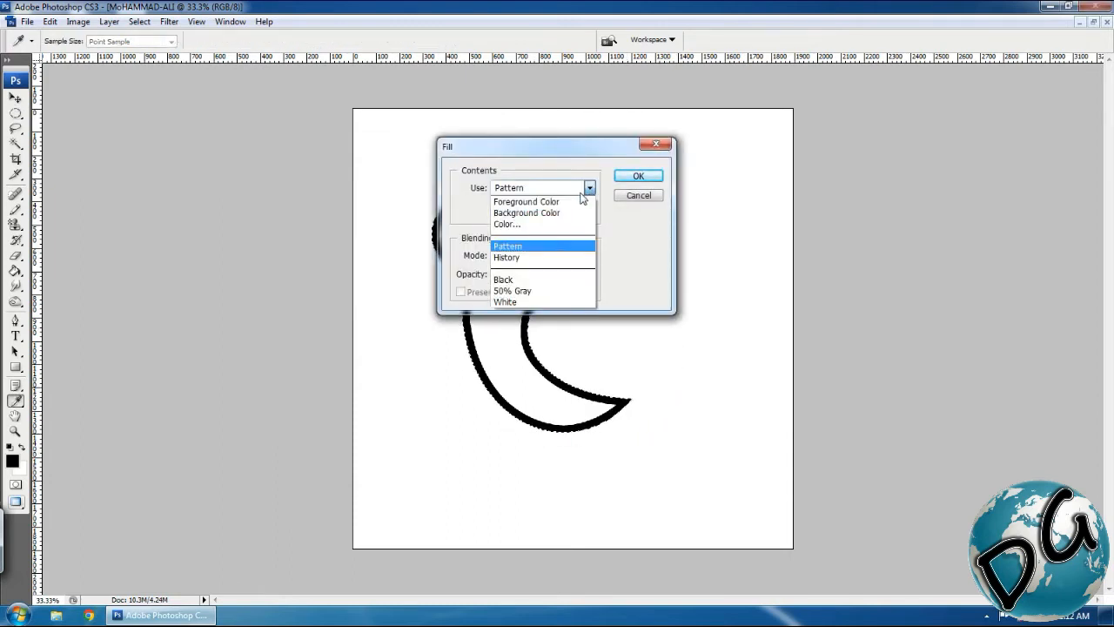
click(549, 203)
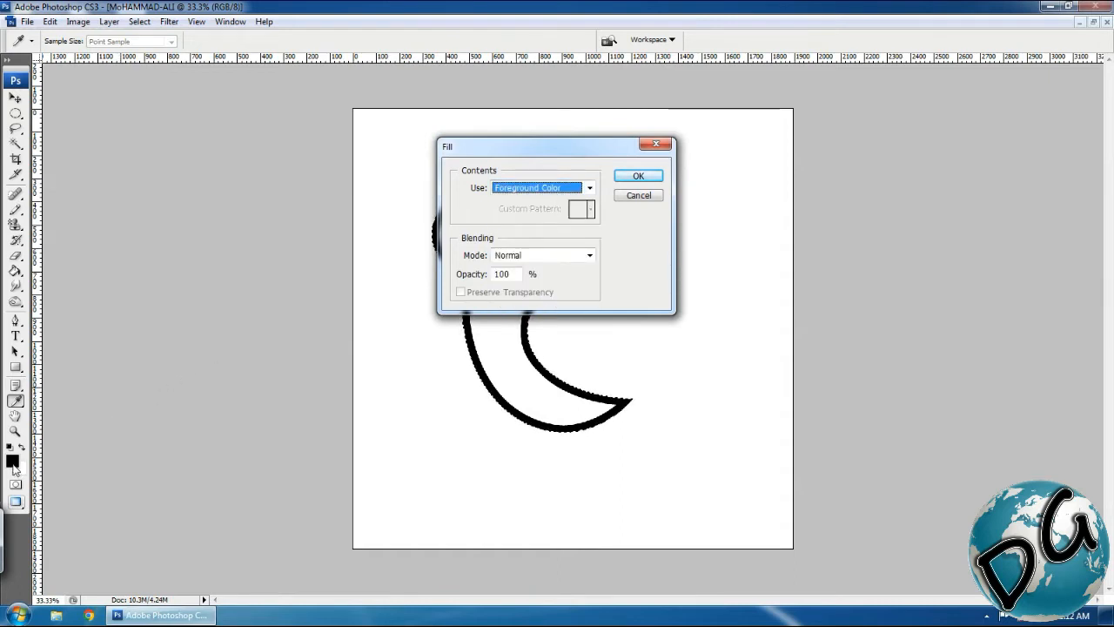
click(644, 178)
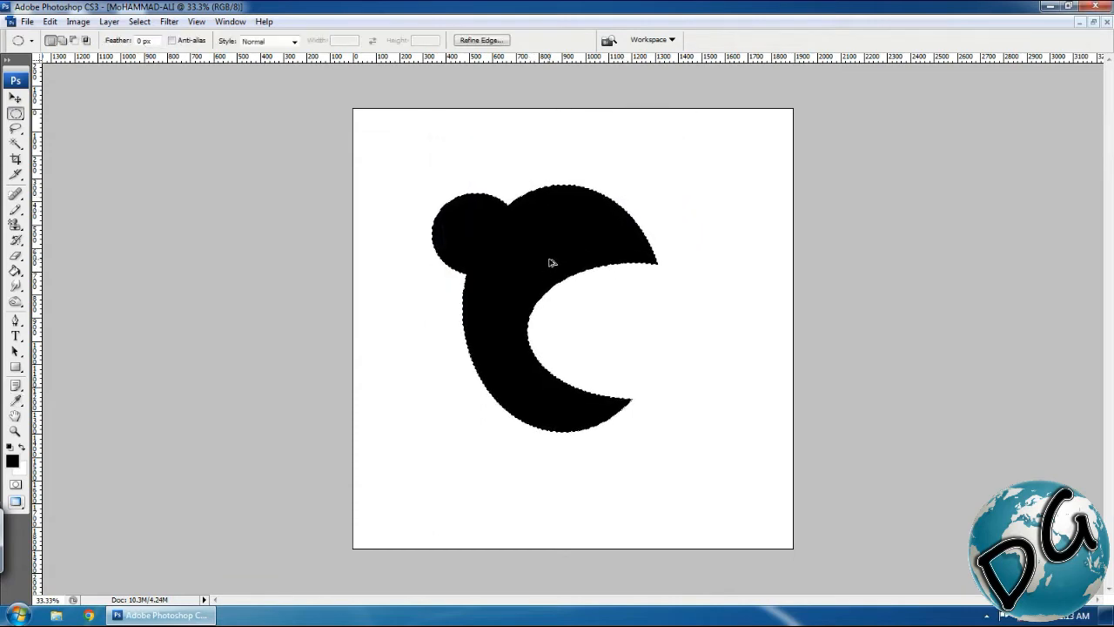
Undo the crescent's fill and stroke, and deselect it.
key(ctrl+z)
key(ctrl+alt+z)
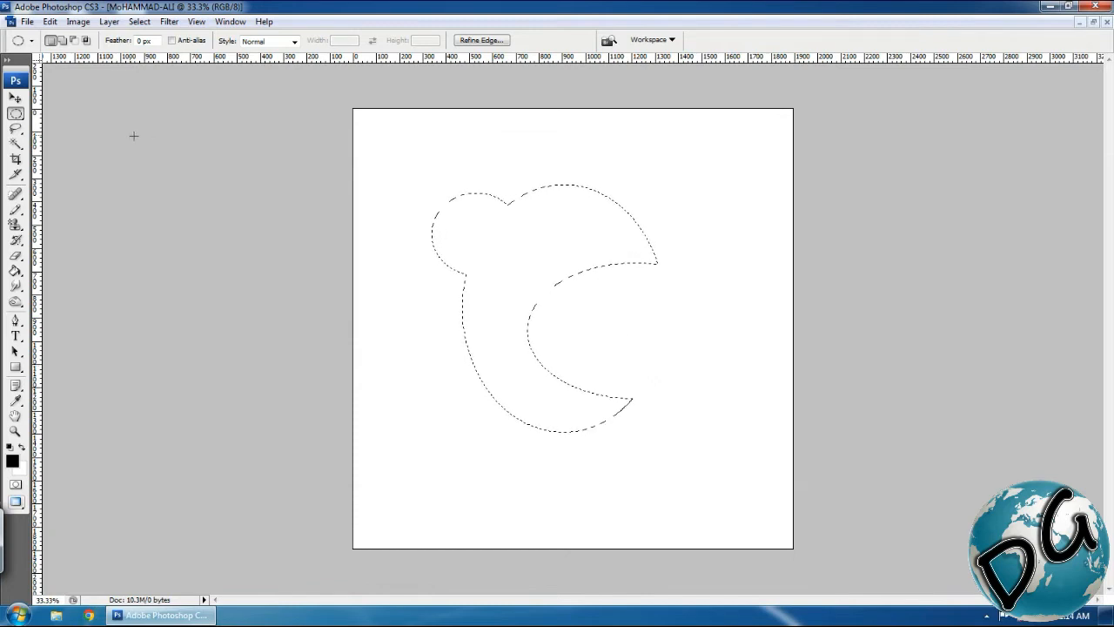
key(ctrl+d)
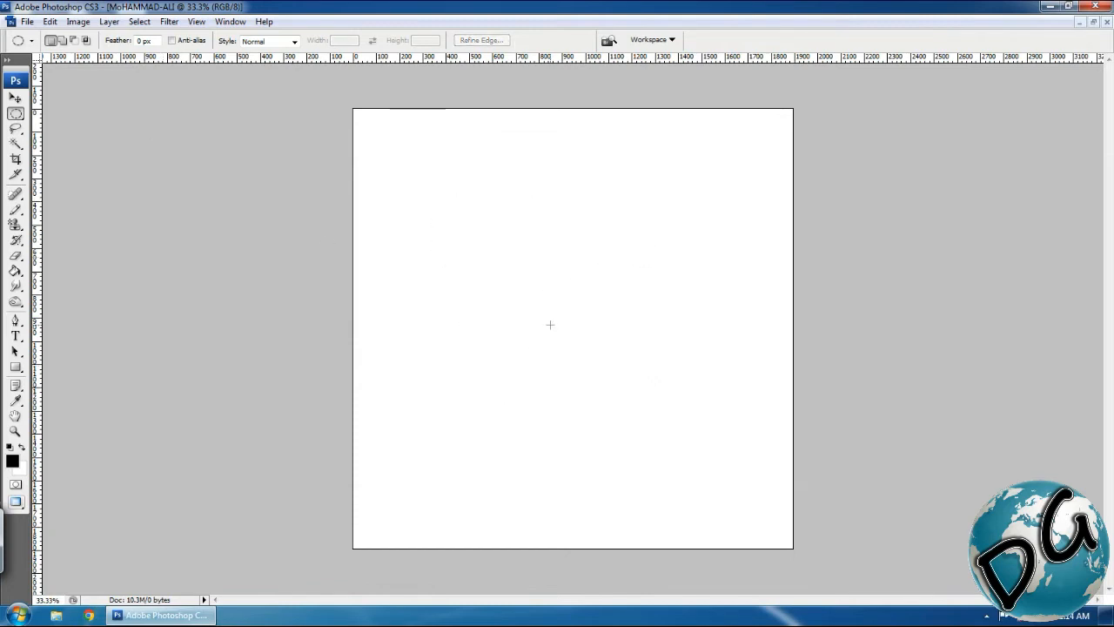
Paint a scattered cluster of 17 black dots around the canvas centre with the Pencil tool at a size of 80 px.
key(b)
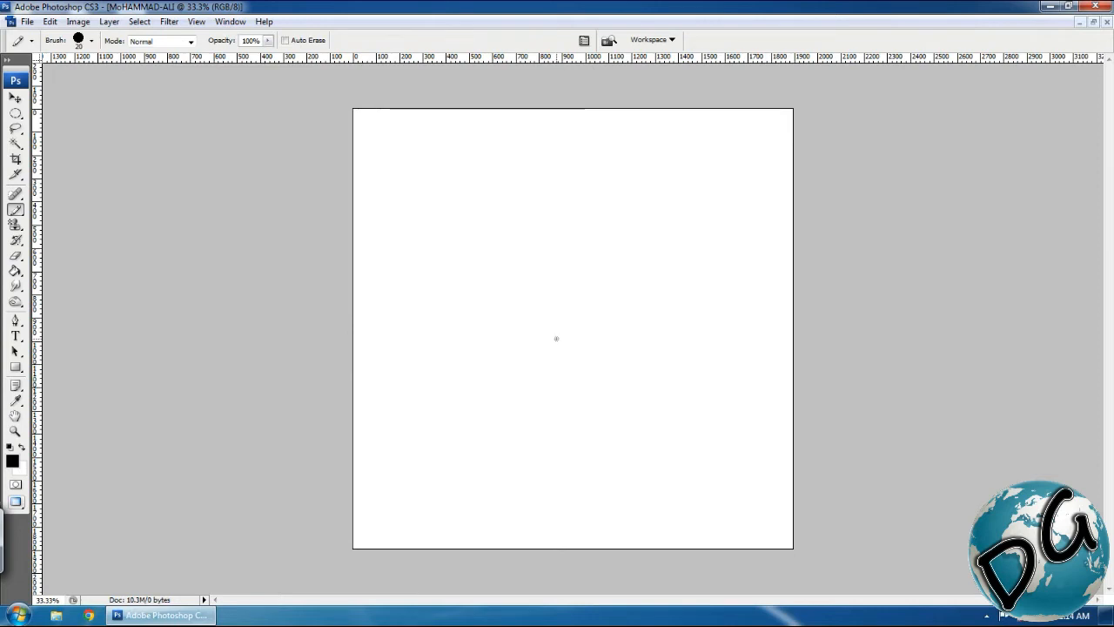
key(bracketright)
key(bracketright)
key(bracketright)
click(536, 321)
click(512, 350)
click(543, 352)
click(569, 323)
click(541, 287)
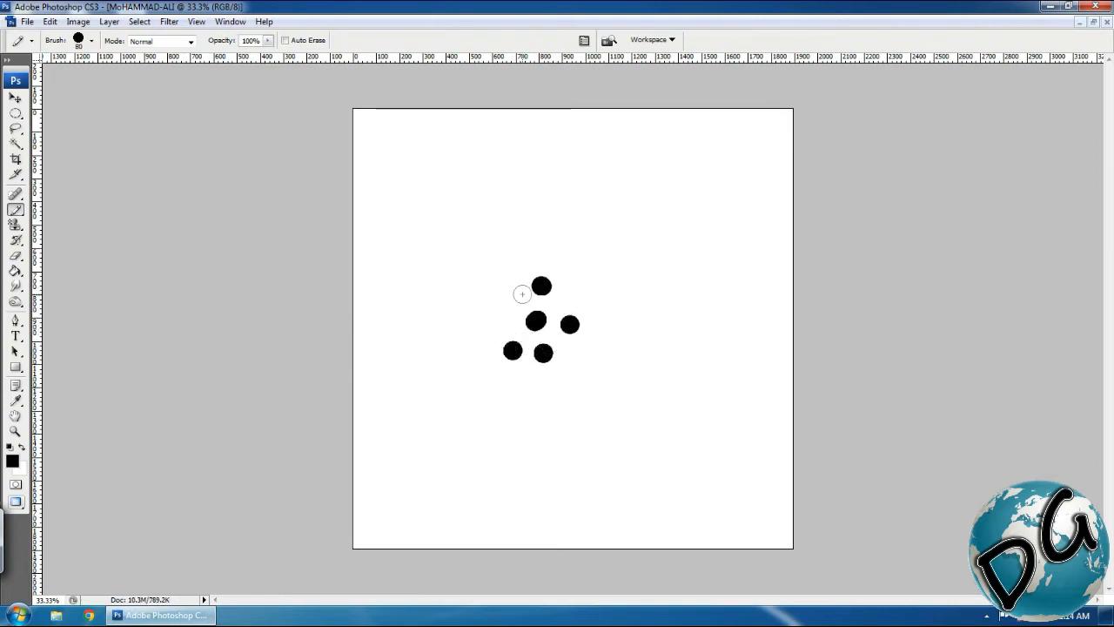
click(503, 303)
click(474, 341)
click(484, 378)
click(535, 384)
click(583, 379)
click(609, 329)
click(602, 281)
click(542, 253)
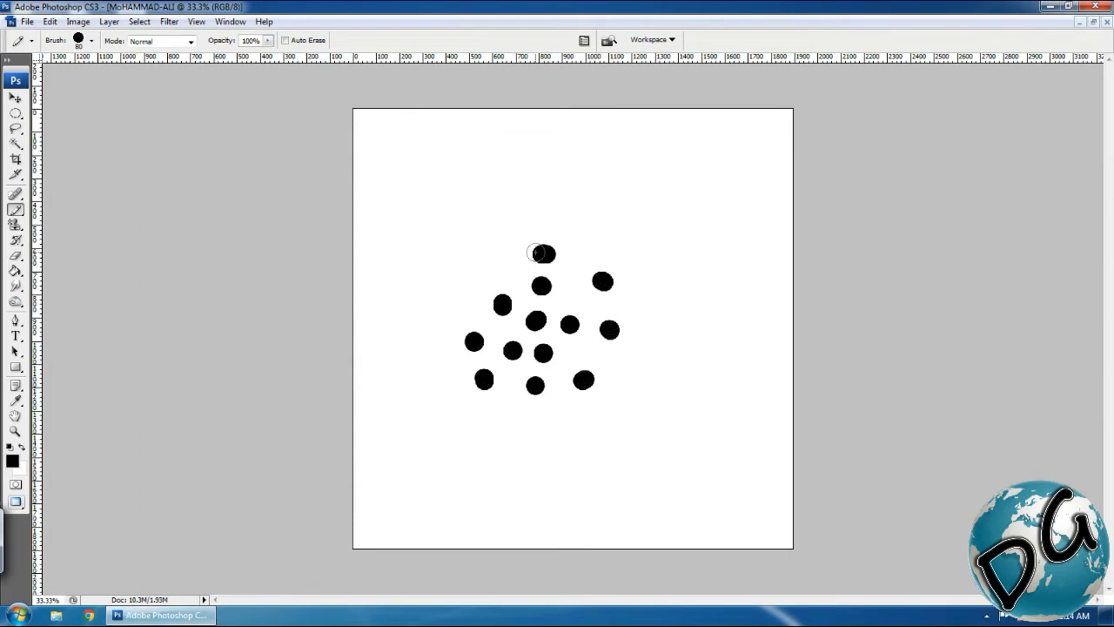
click(498, 259)
click(463, 293)
click(452, 323)
click(433, 360)
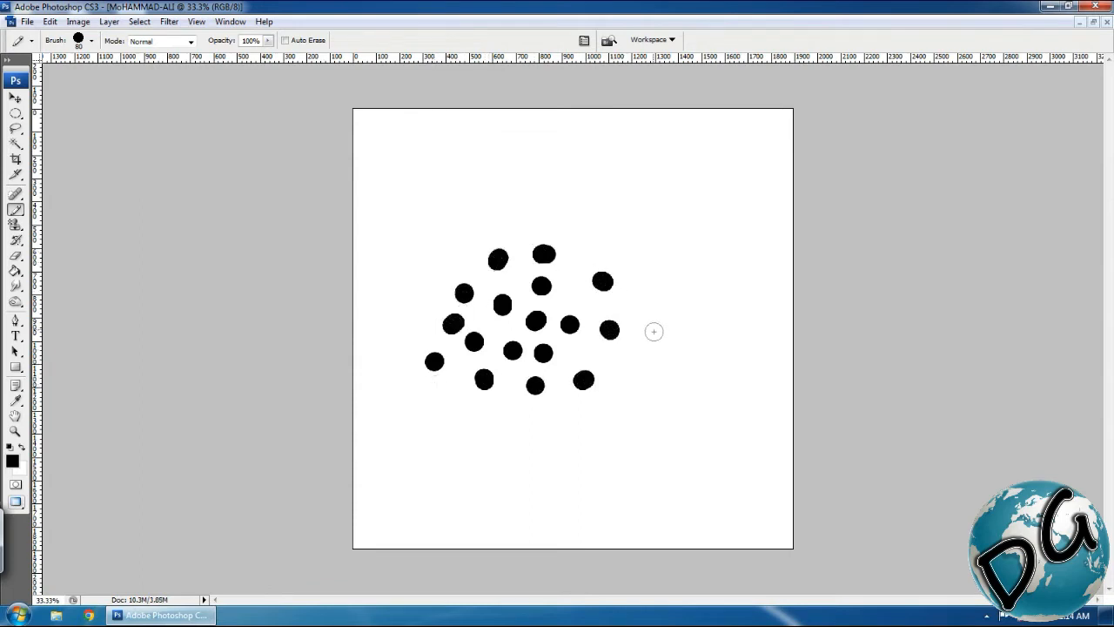
Select the dot cluster with an ellipse about 1150 by 950 px, scale it about its centre to 19.9%, and deselect it.
key(m)
mouse_move(398, 218)
mouse_down()
mouse_move(646, 437)
mouse_move(665, 438)
mouse_up()
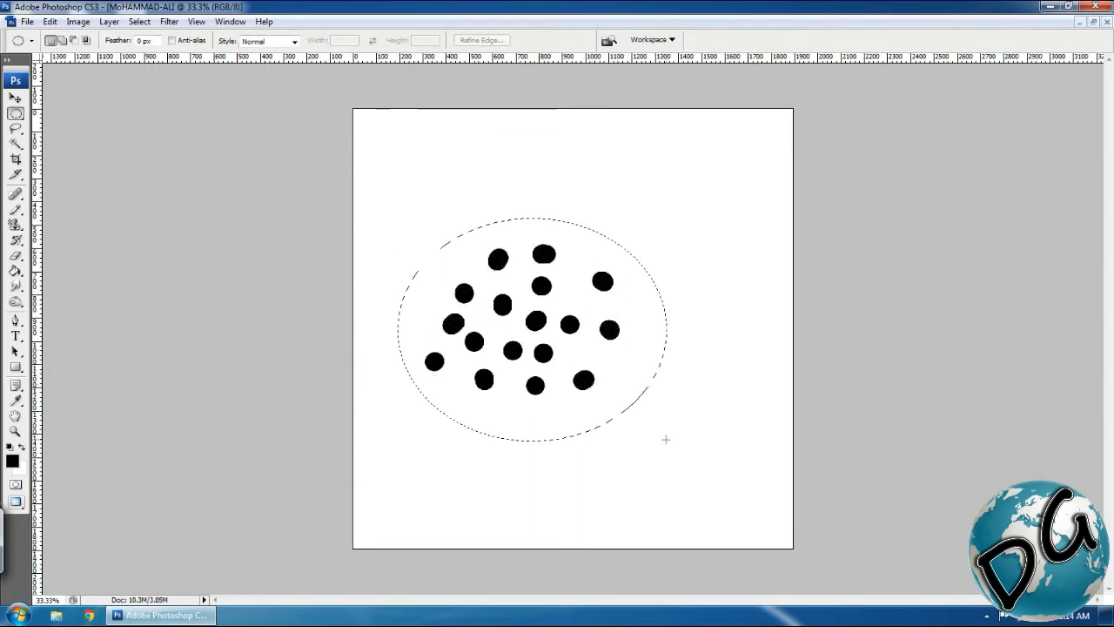
key(ctrl+t)
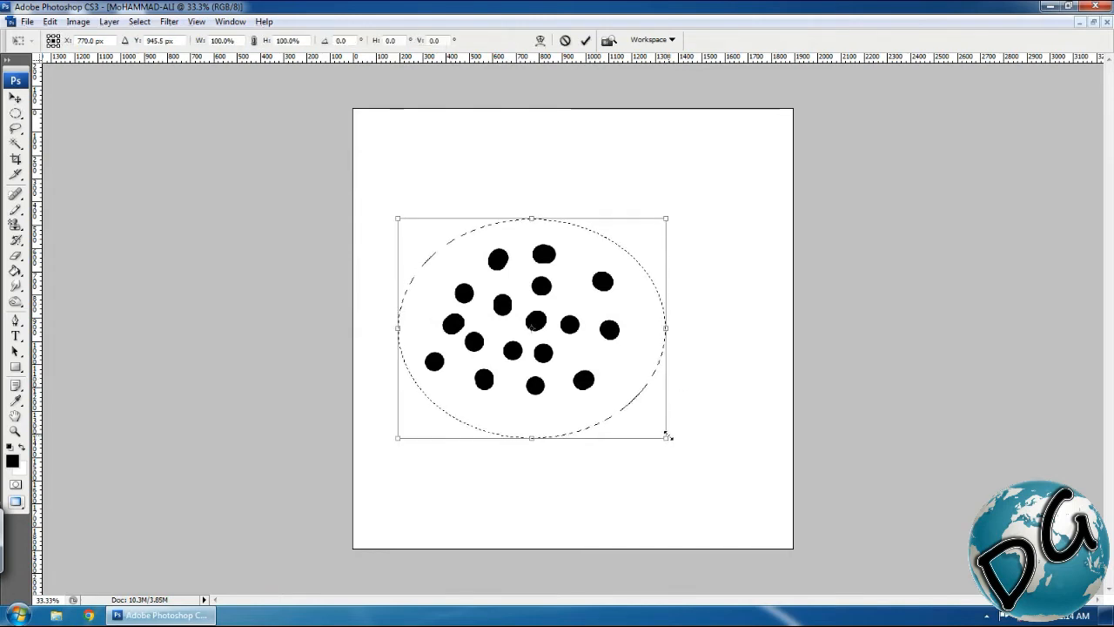
drag(664, 437, 561, 359)
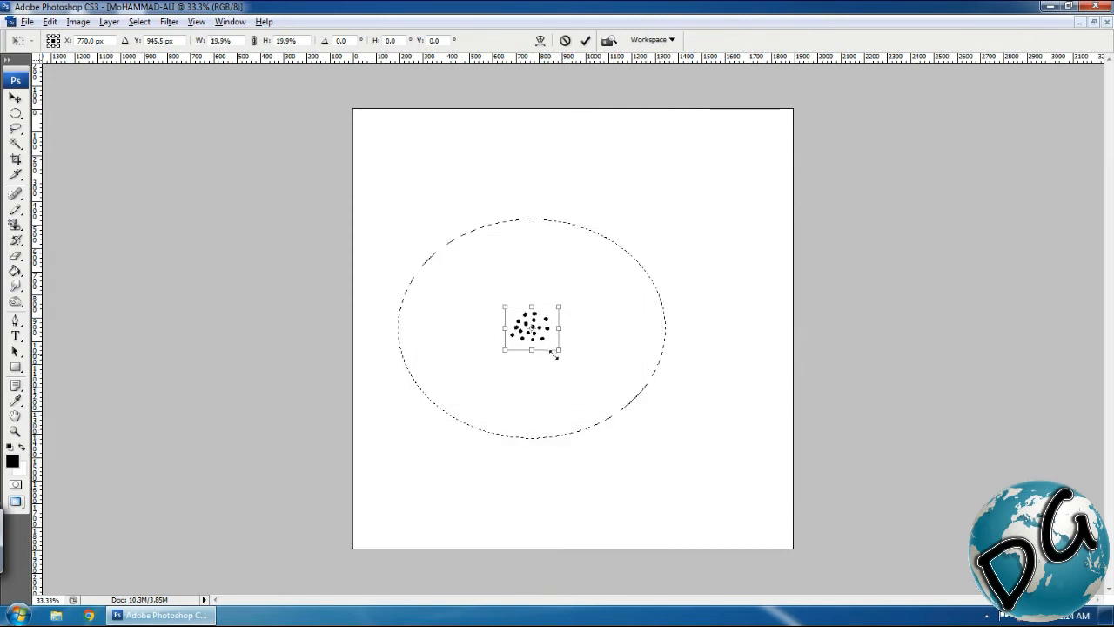
key(Return)
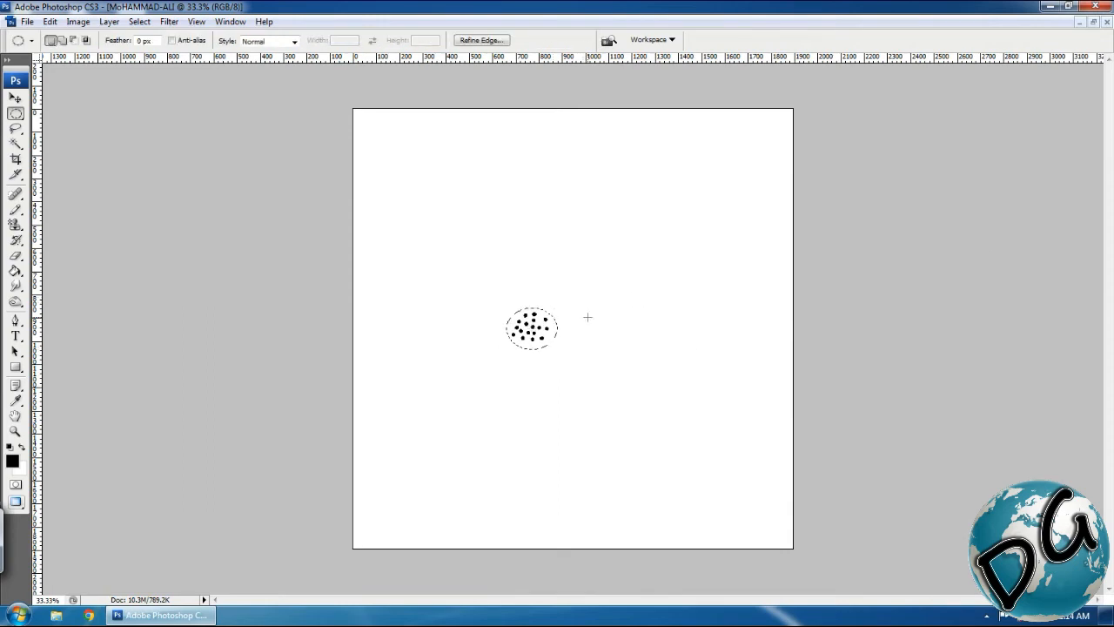
key(ctrl+d)
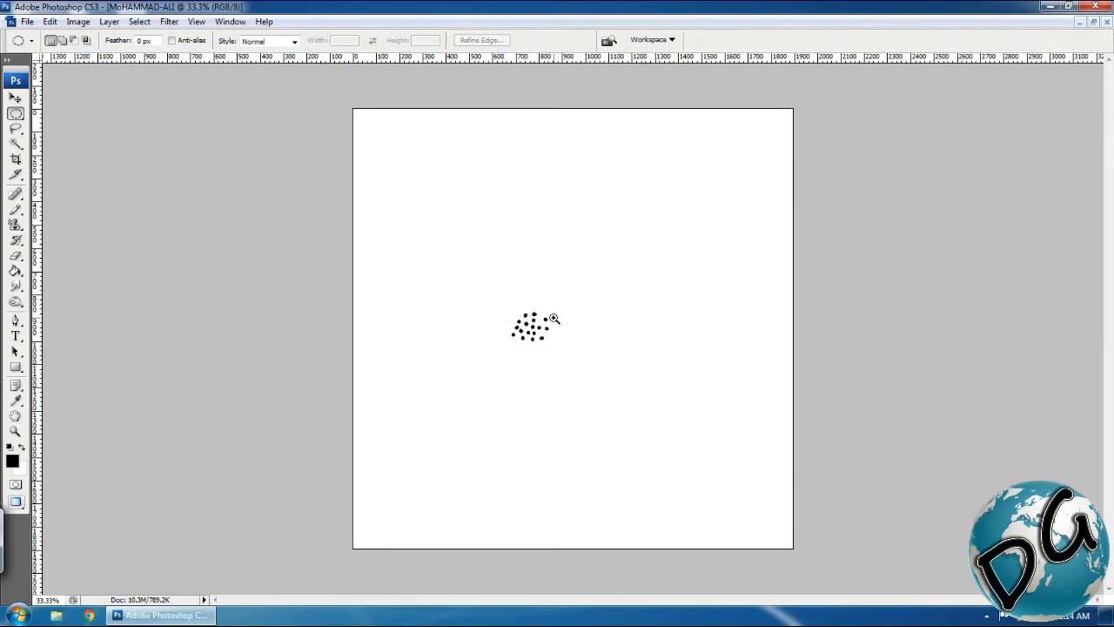
Switch to the Lasso tool with the scaled-down dot cluster in close view.
drag(542, 315, 506, 353)
key(ctrl+minus)
key(ctrl+minus)
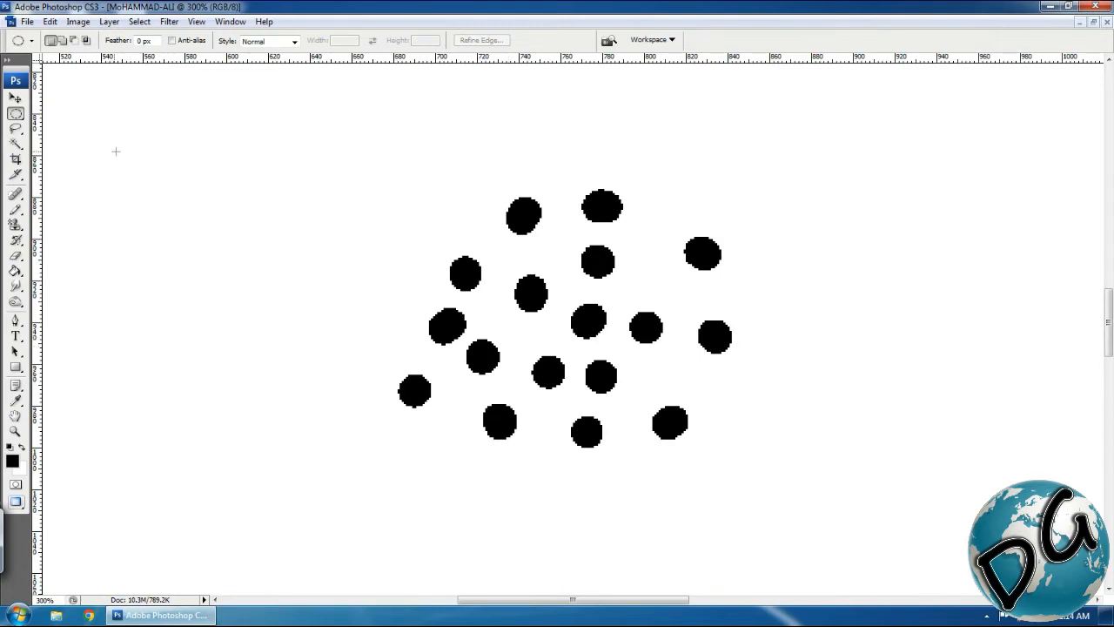
click(16, 128)
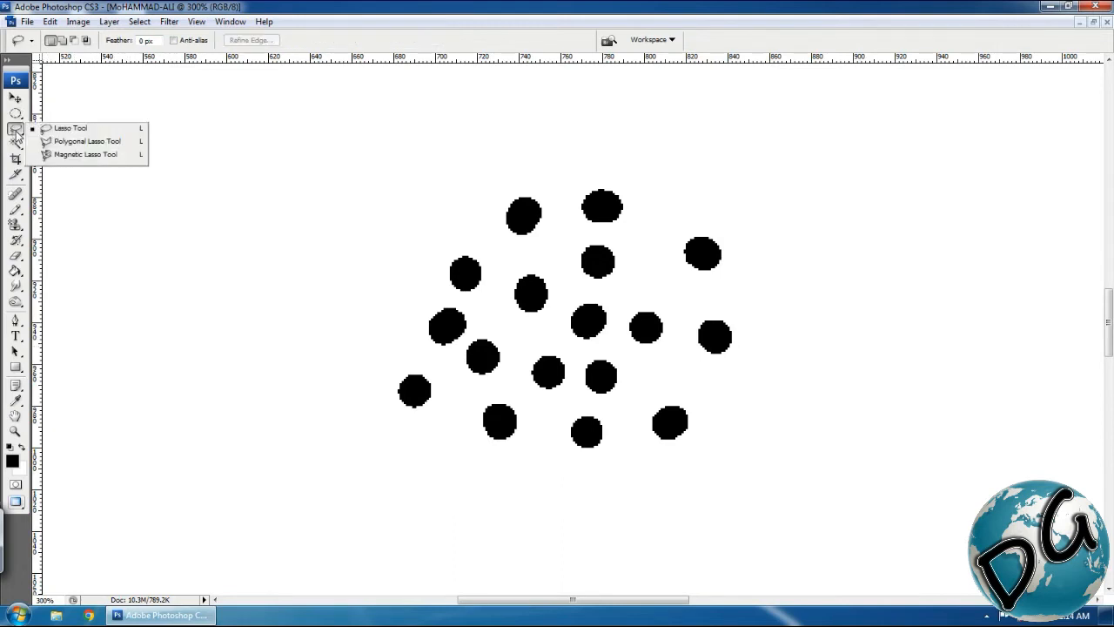
click(70, 128)
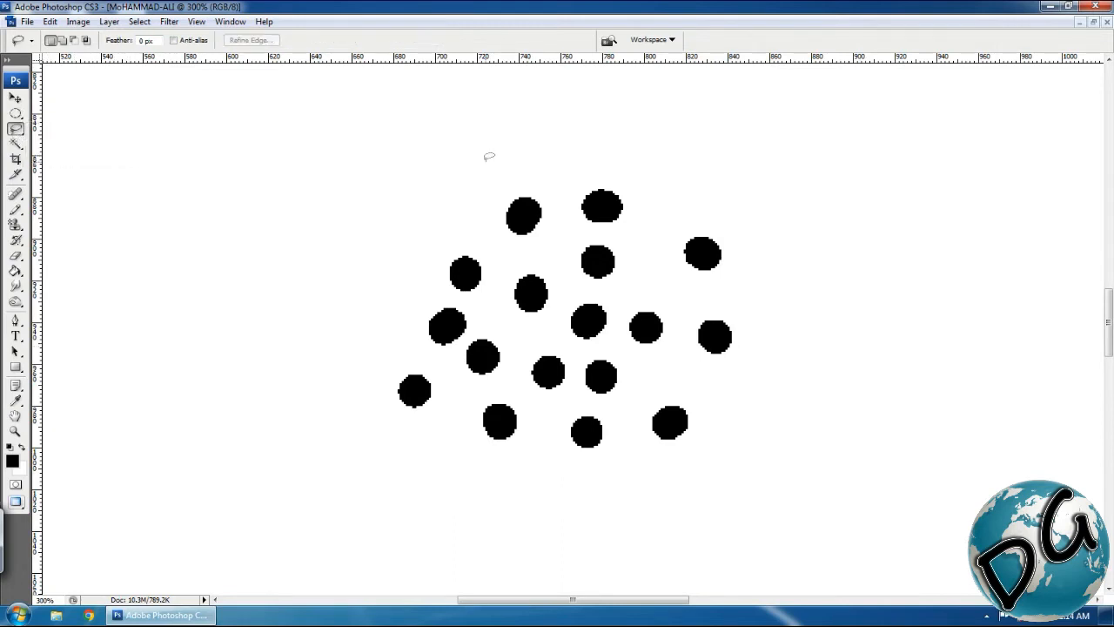
Outline three dots in the cluster's upper part with a freehand lasso selection, and deselect them.
mouse_move(439, 171)
mouse_down()
mouse_move(463, 215)
mouse_move(503, 247)
mouse_move(495, 288)
mouse_move(510, 329)
mouse_up()
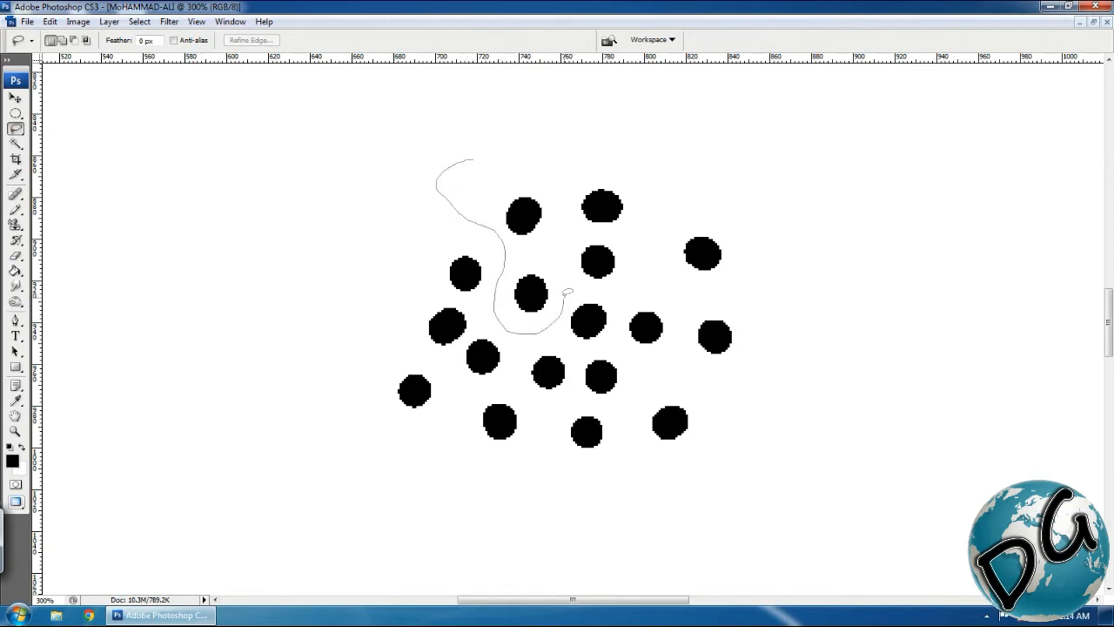
mouse_move(597, 232)
mouse_down()
mouse_move(665, 199)
mouse_move(609, 157)
mouse_up()
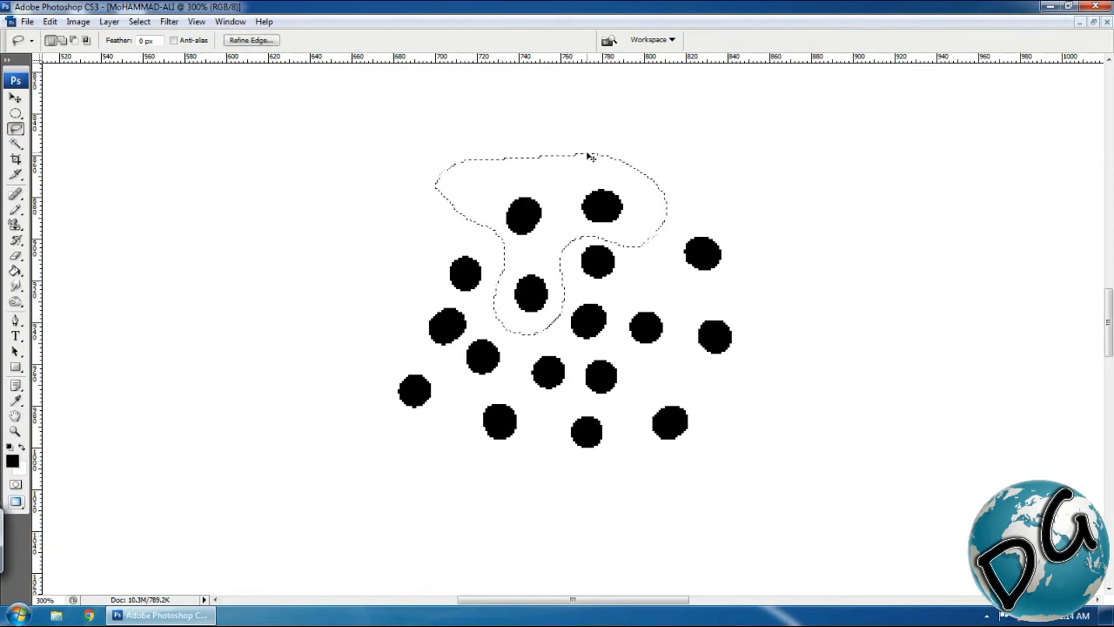
click(589, 155)
Try elliptical and rectangular marquee selections around the cluster's upper dots, and clear the selection.
key(m)
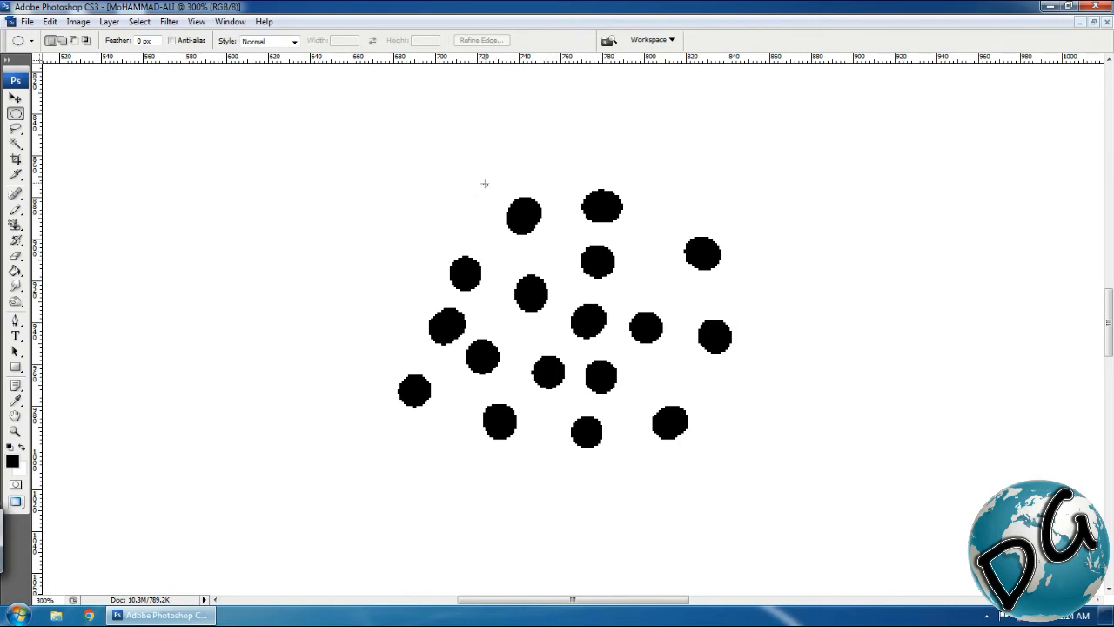
drag(484, 183, 646, 352)
key(shift+m)
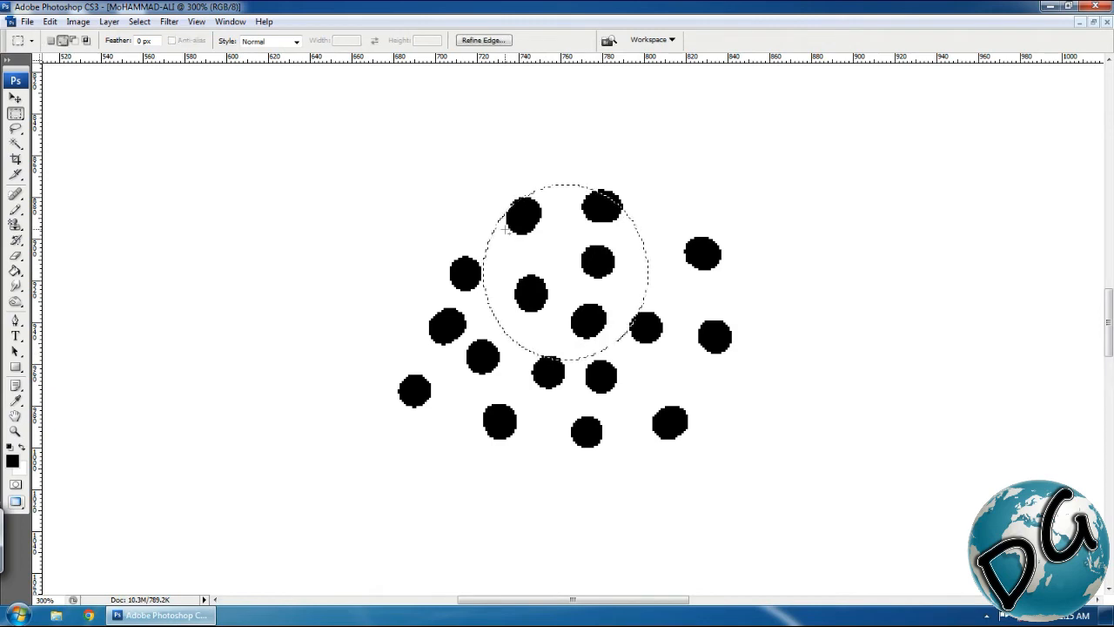
drag(475, 162, 688, 368)
drag(614, 296, 634, 333)
click(633, 333)
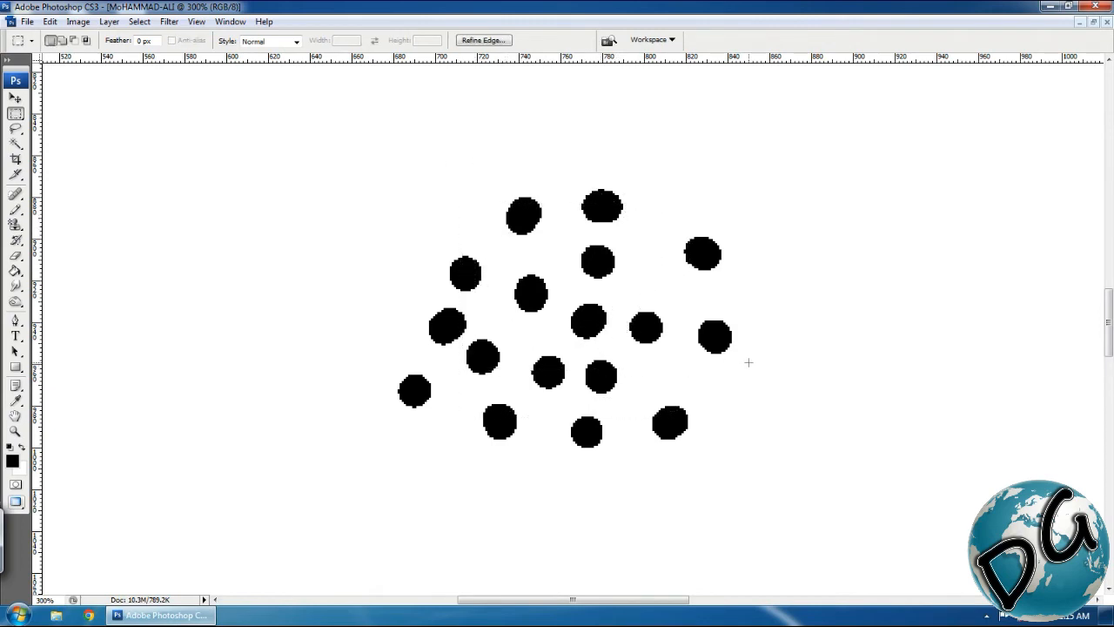
Draw a freehand lasso selection around three central dots and the two outermost dots on the cluster's right side.
key(l)
mouse_move(641, 265)
mouse_down()
mouse_move(617, 239)
mouse_move(584, 236)
mouse_move(516, 261)
mouse_move(504, 299)
mouse_move(512, 324)
mouse_move(587, 349)
mouse_move(648, 296)
mouse_move(722, 367)
mouse_move(767, 310)
mouse_move(749, 244)
mouse_move(695, 224)
mouse_move(666, 254)
mouse_up()
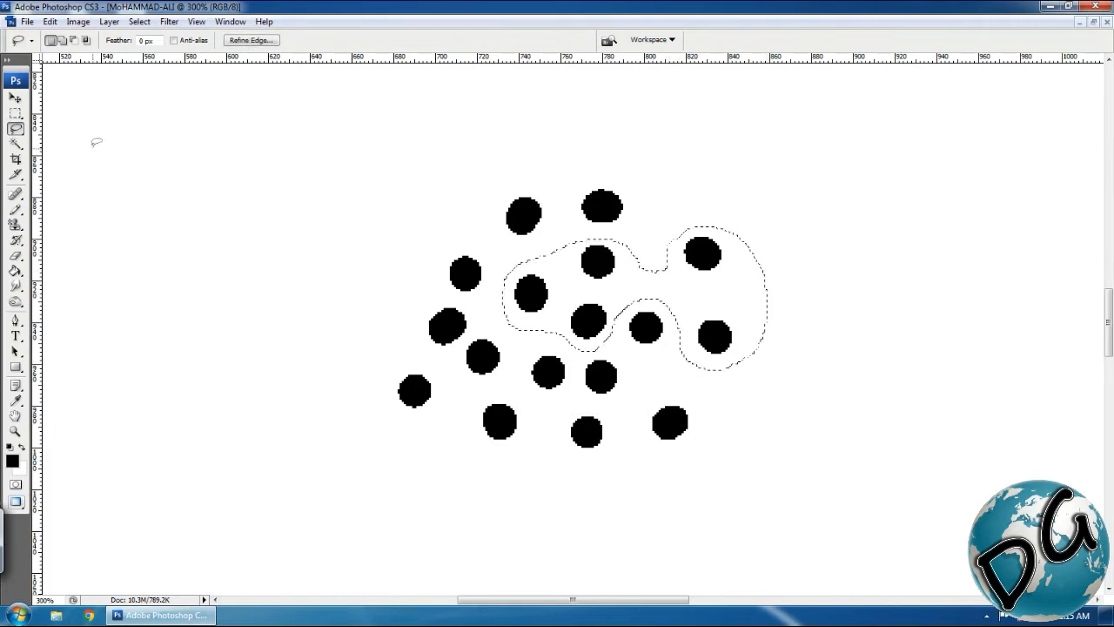
Select five dots across the cluster's middle with a straight-sided Polygonal Lasso outline, and deselect them.
right_click(16, 127)
click(87, 141)
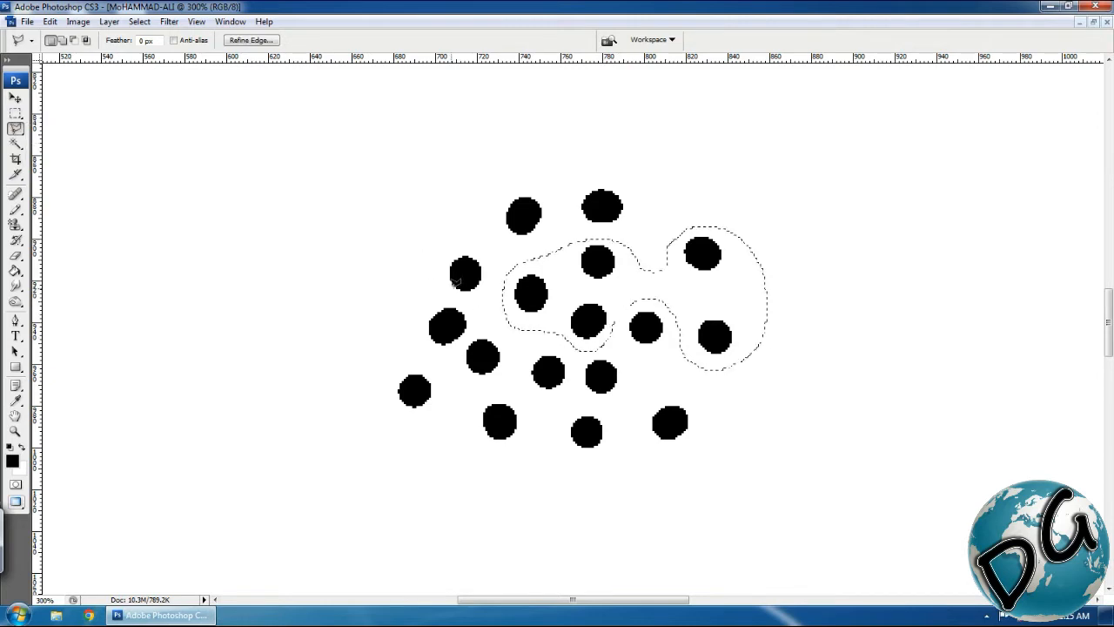
click(424, 287)
click(514, 322)
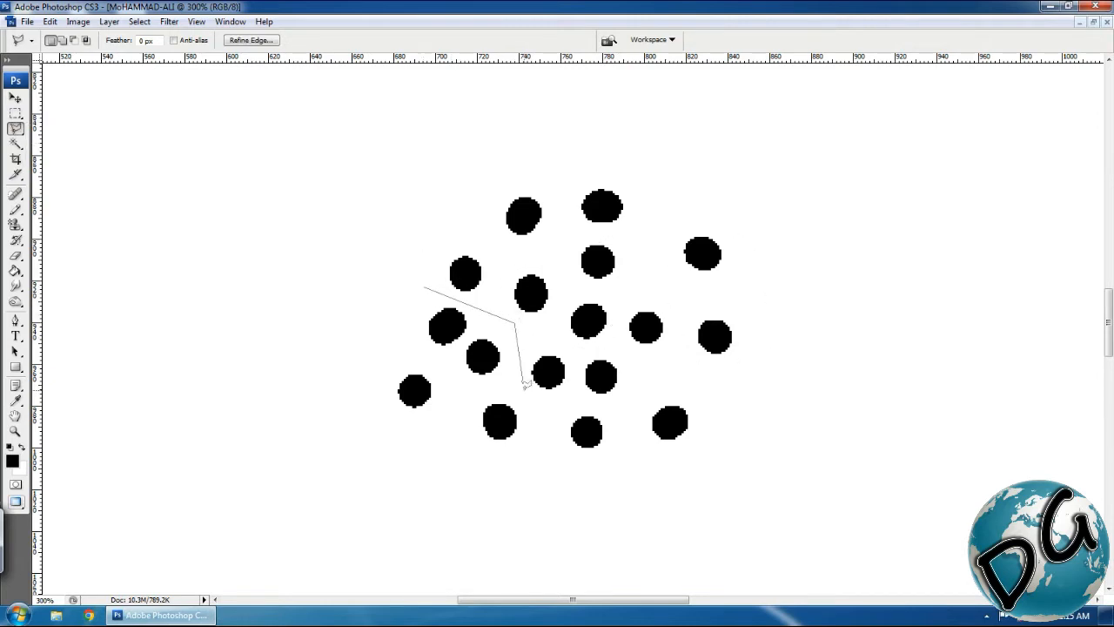
click(520, 392)
click(574, 399)
click(578, 350)
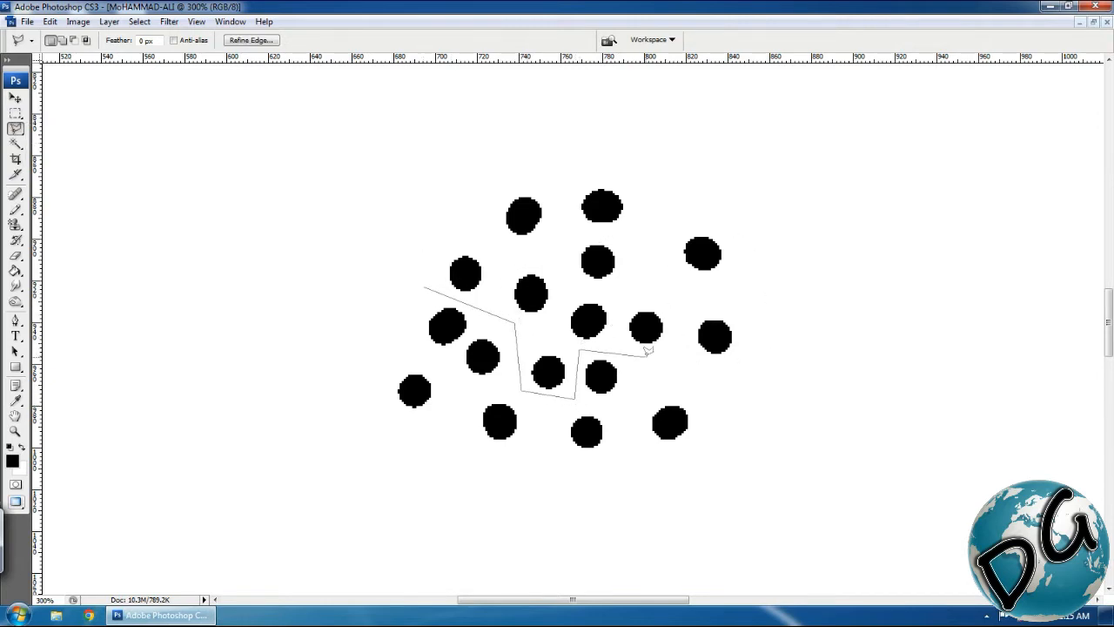
click(651, 358)
click(685, 322)
click(661, 292)
click(559, 281)
click(442, 213)
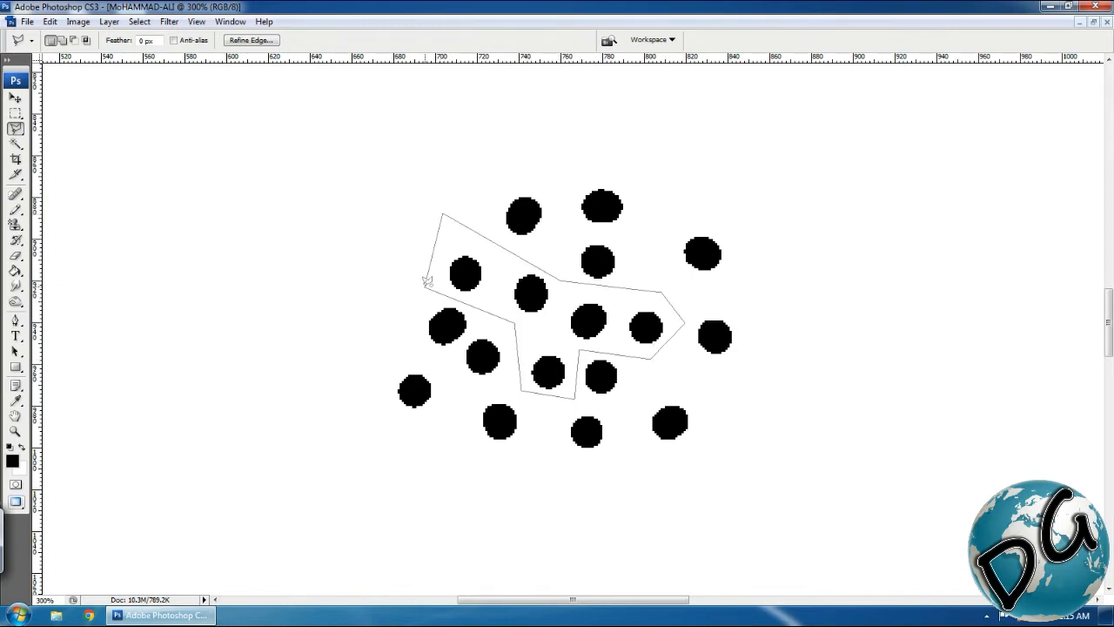
click(427, 283)
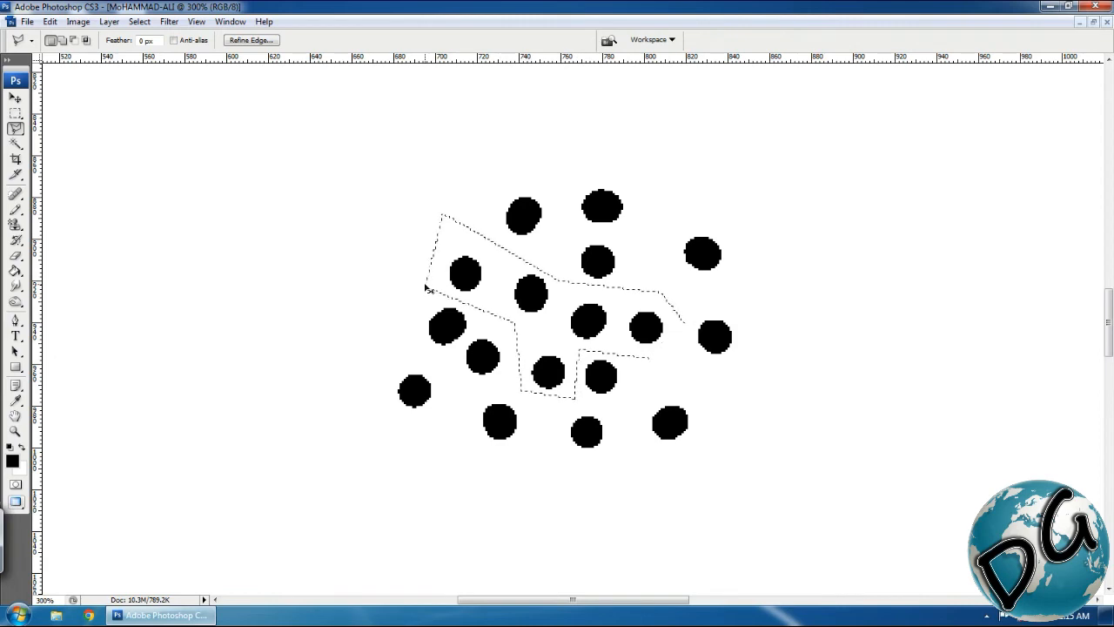
key(ctrl+d)
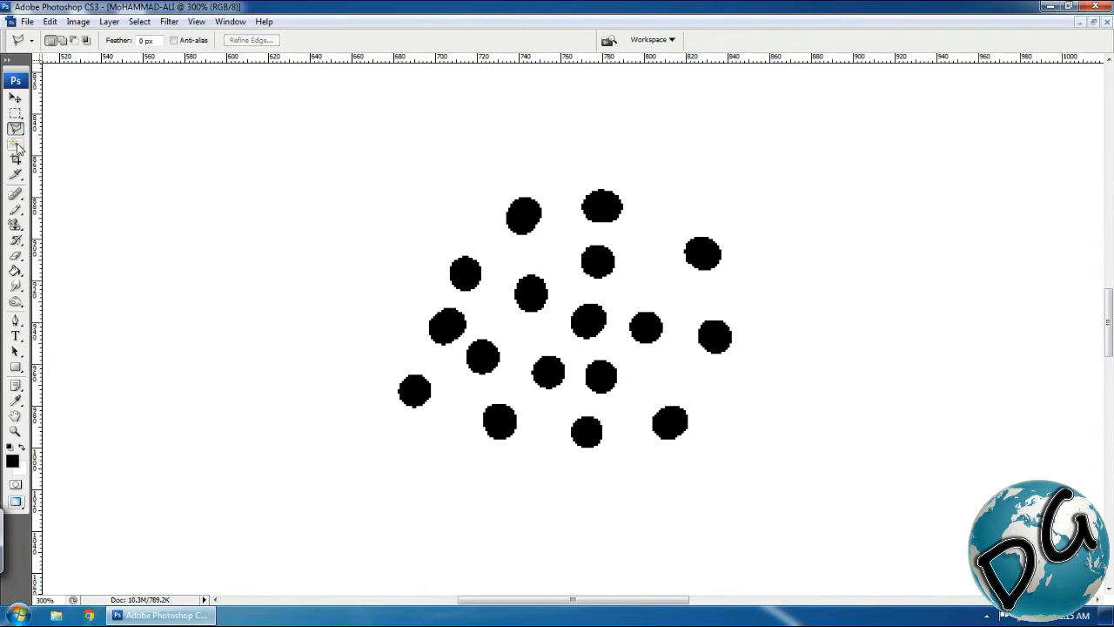
Select individual black dots one after another using the Magic Wand with Contiguous enabled, and deselect.
click(16, 145)
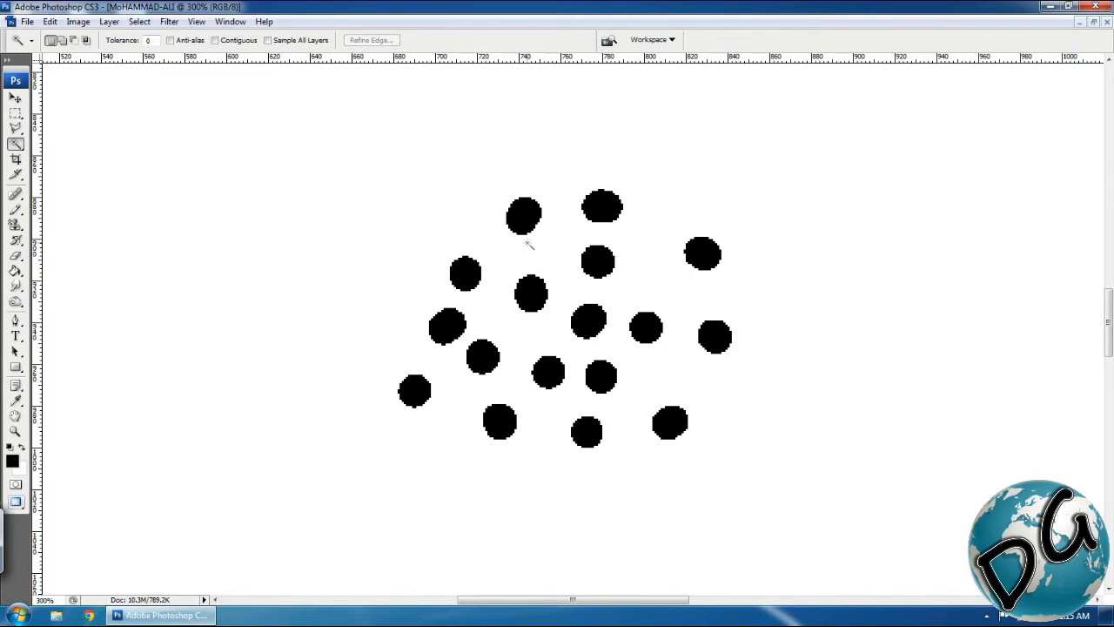
click(215, 41)
click(523, 210)
click(606, 205)
click(601, 262)
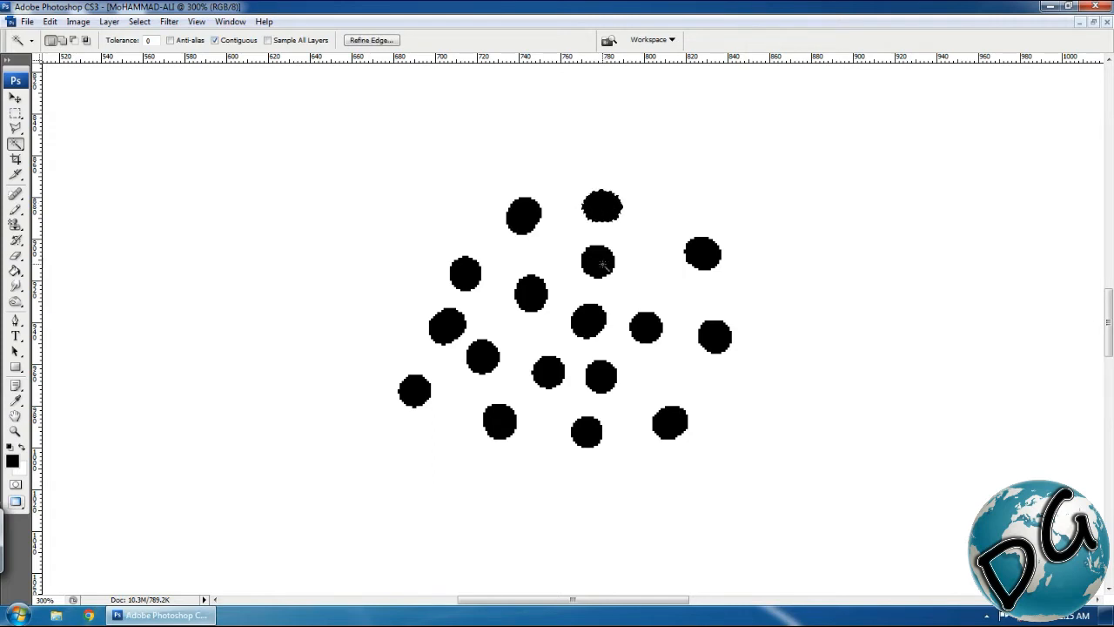
click(531, 293)
key(ctrl+d)
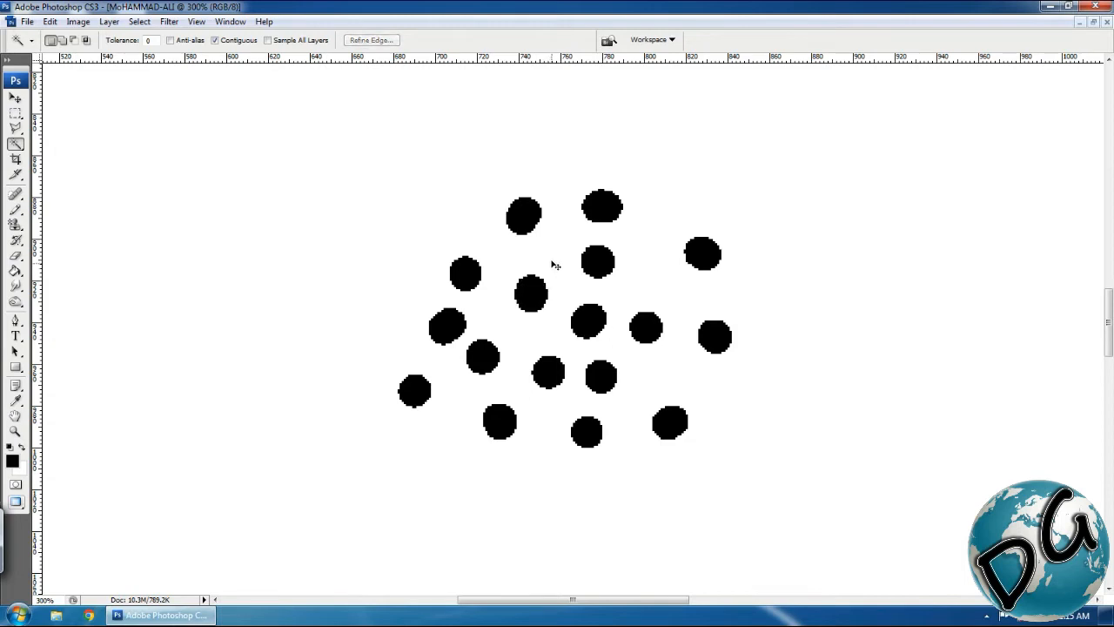
Select all the black dots at once using the Magic Wand with Contiguous disabled.
click(215, 40)
click(525, 213)
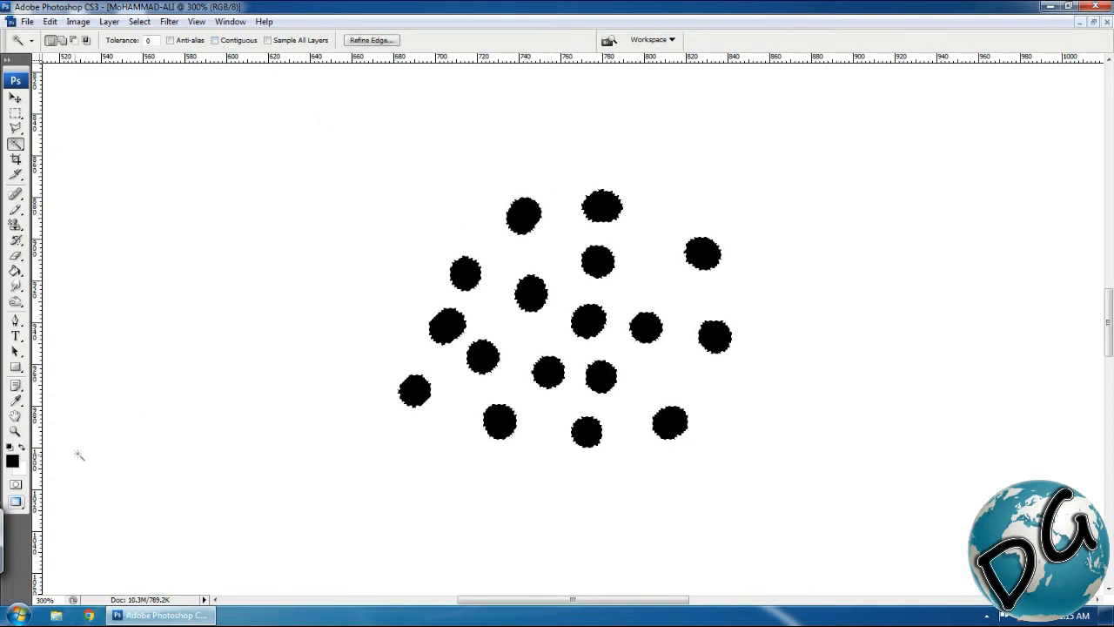
Set the background colour to a Pantone pink, fill the selected dots with it, and deselect them.
click(12, 460)
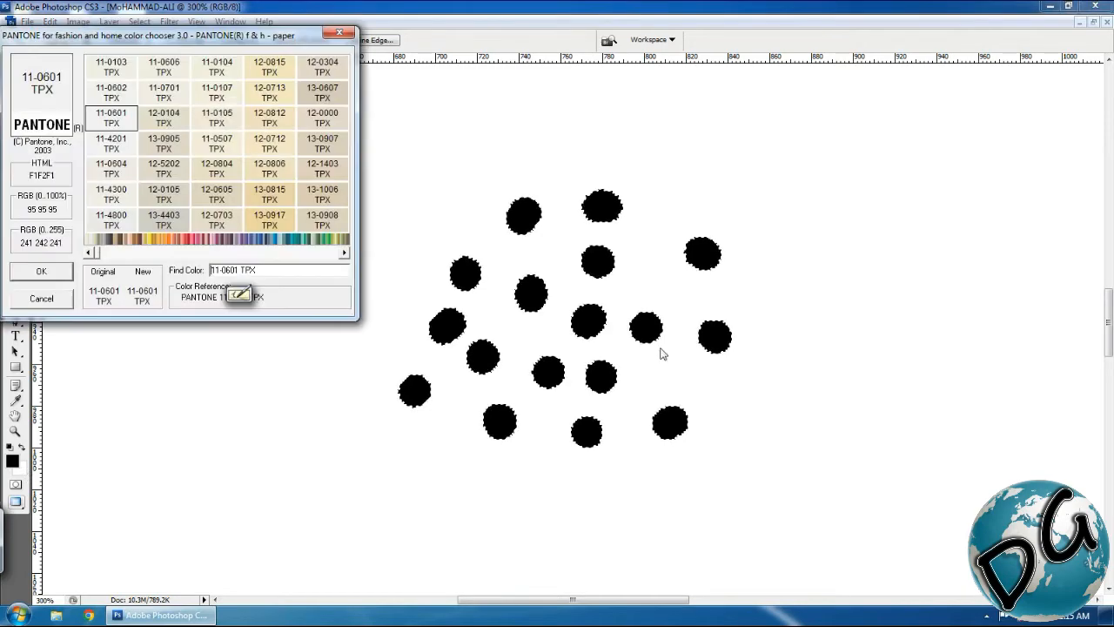
click(170, 244)
click(191, 245)
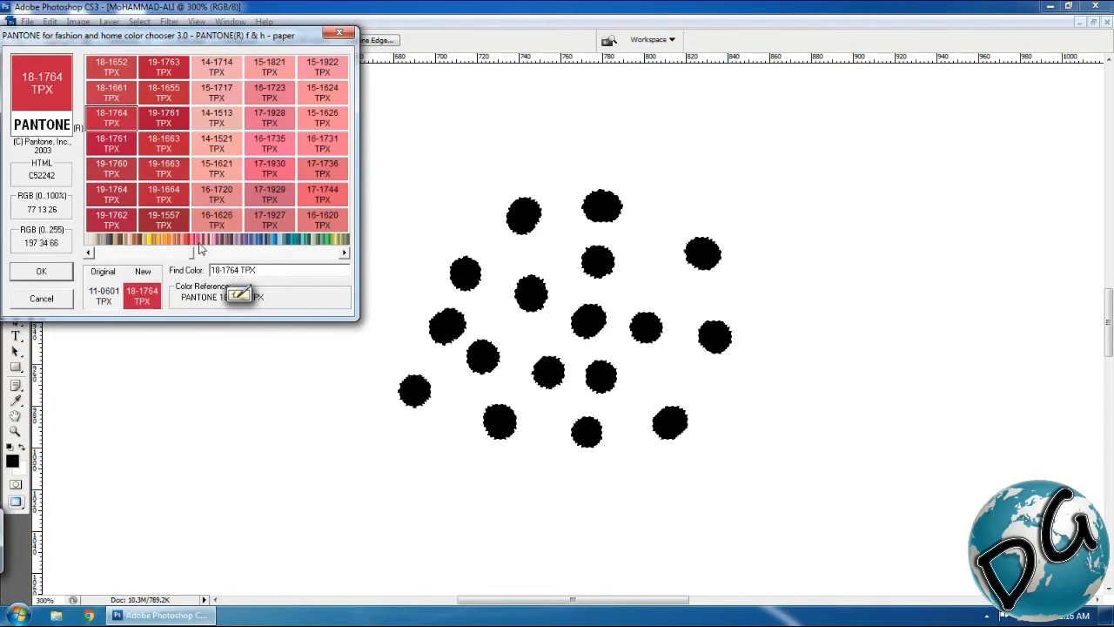
click(200, 245)
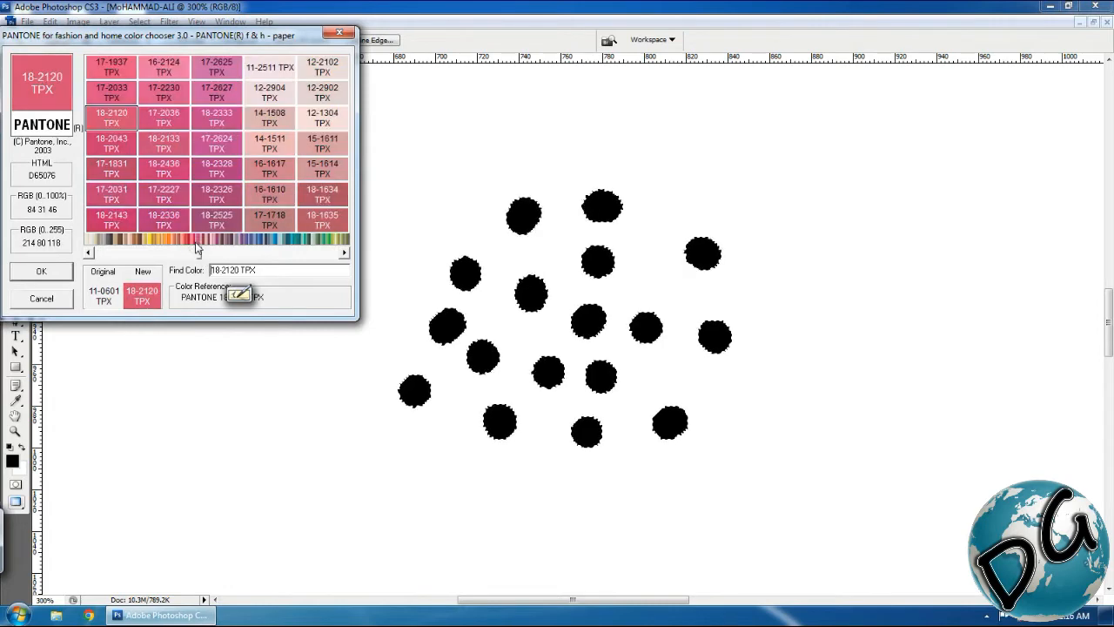
click(218, 83)
click(61, 270)
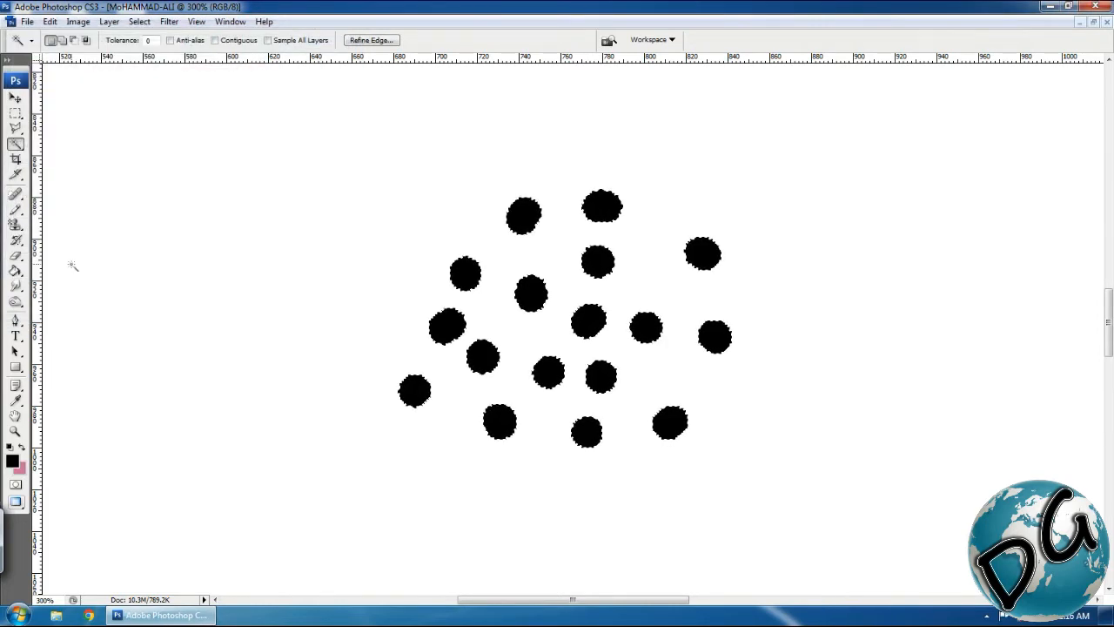
key(ctrl+BackSpace)
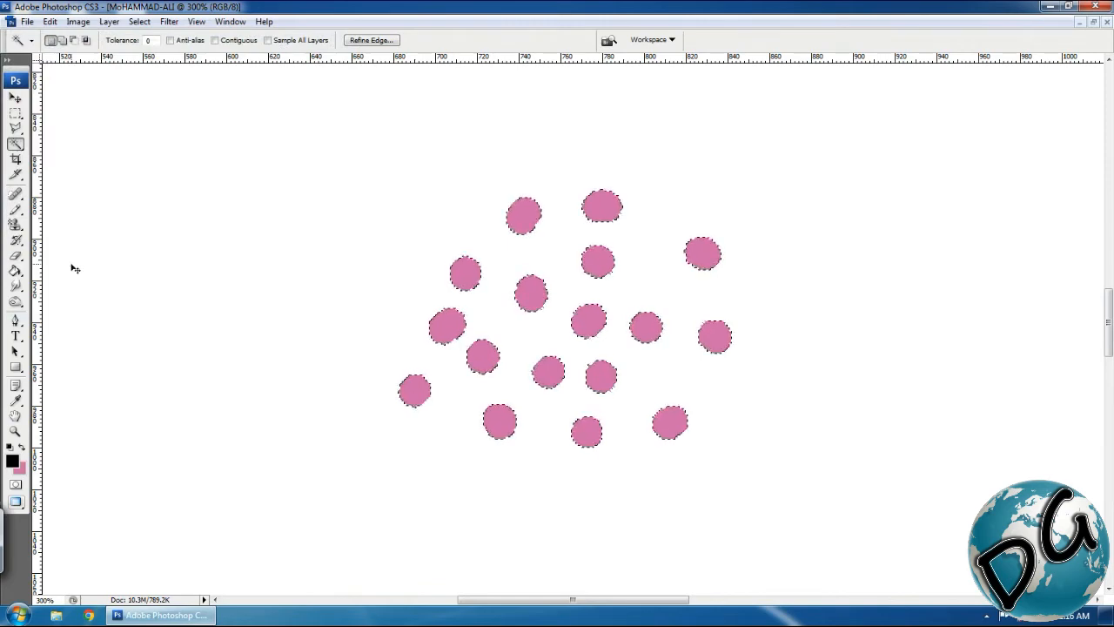
key(ctrl+d)
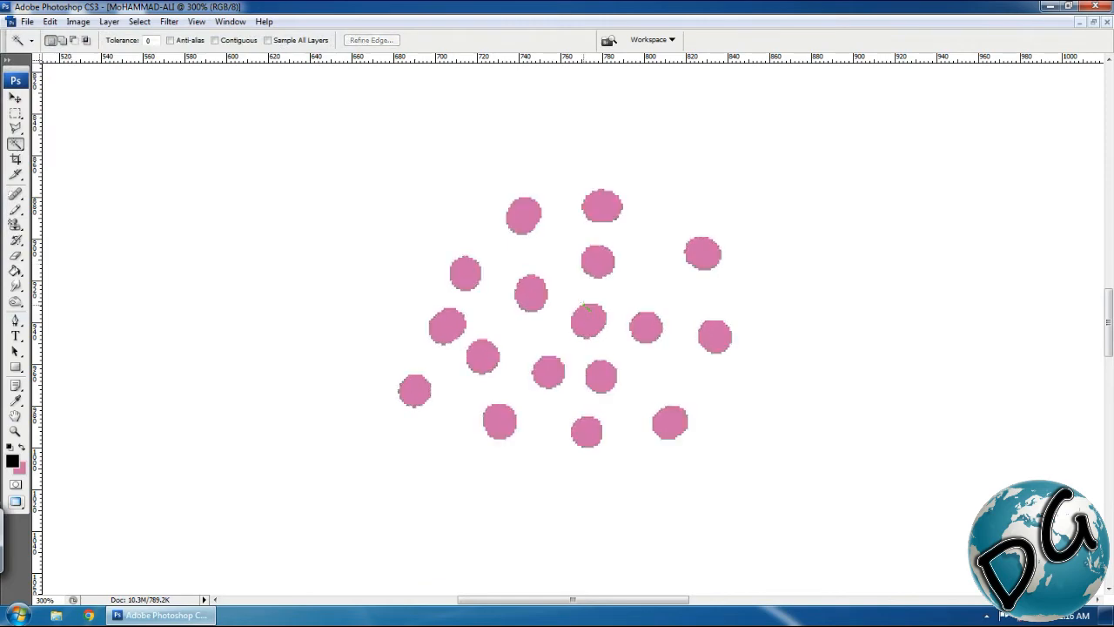
Examine the foreground colour's code in the PANTONE colour chooser, and close the chooser without picking a colour.
click(12, 462)
drag(228, 35, 562, 135)
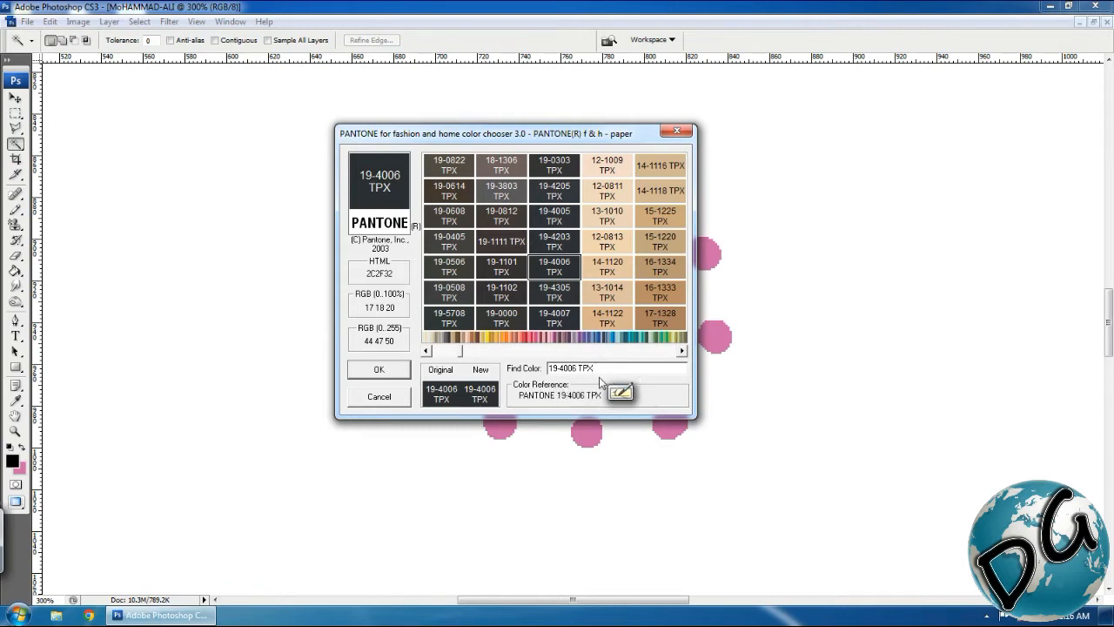
drag(599, 367, 579, 368)
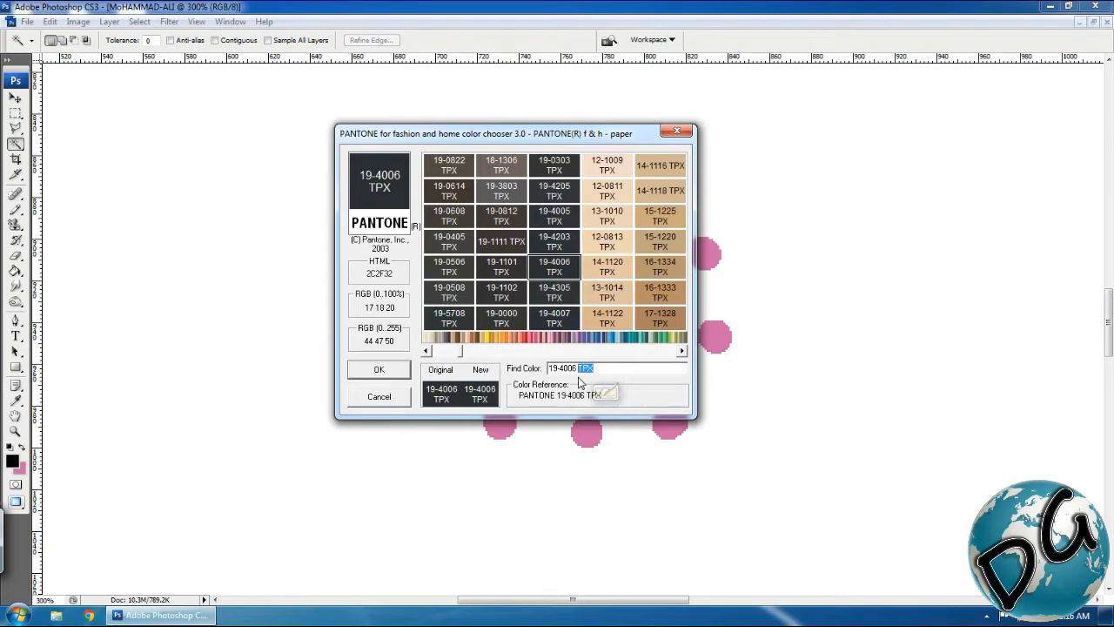
click(599, 367)
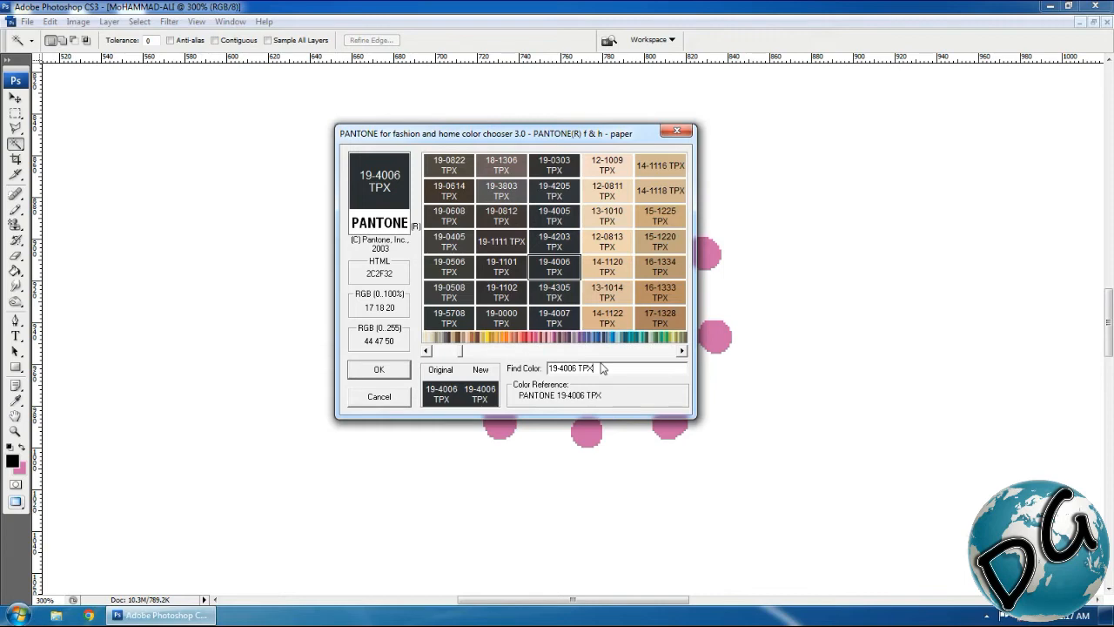
click(677, 132)
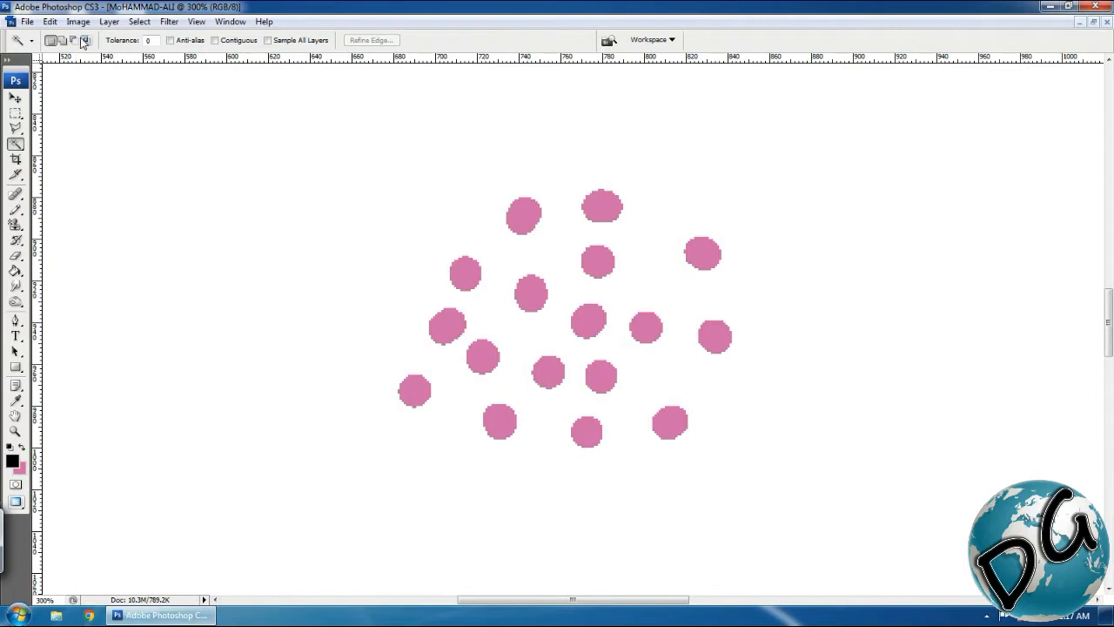
Set the Color Picker to Adobe in the General preferences.
click(50, 23)
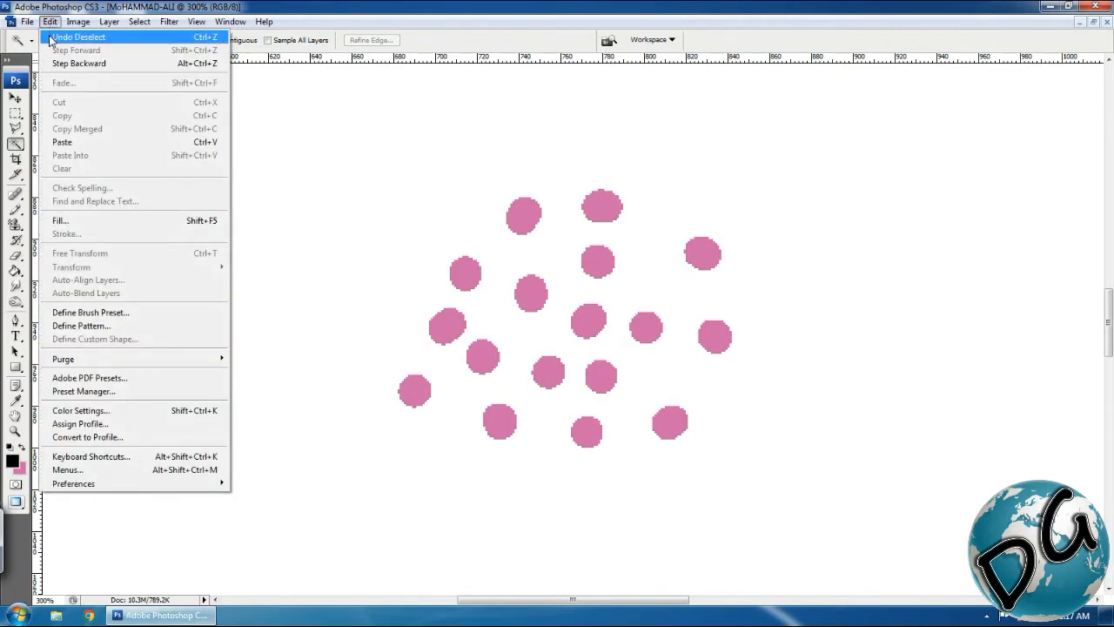
mouse_move(219, 482)
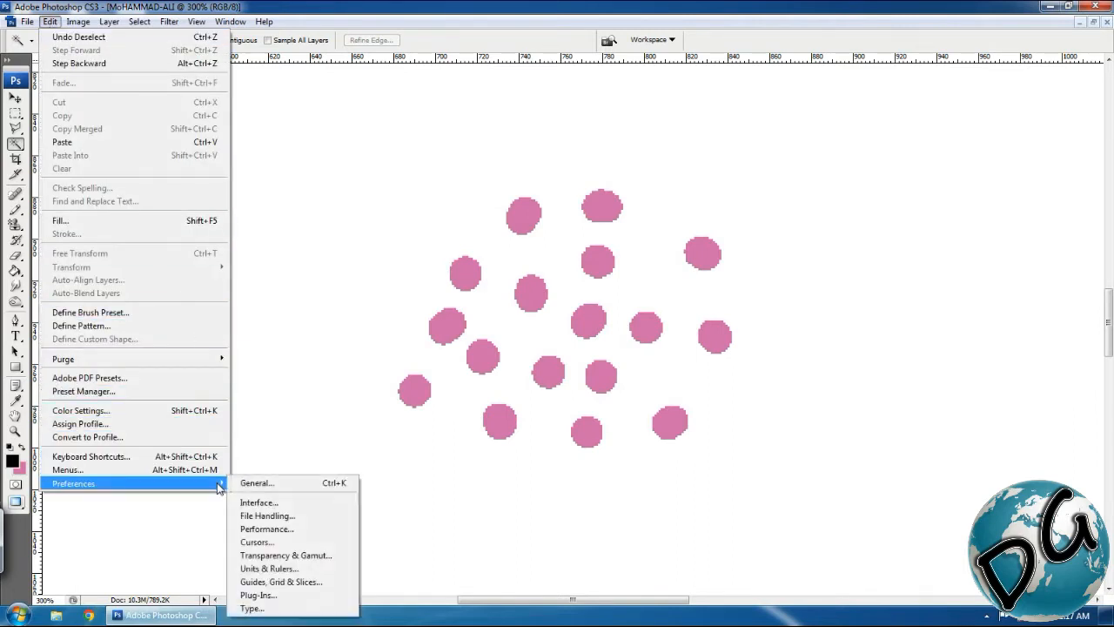
click(256, 483)
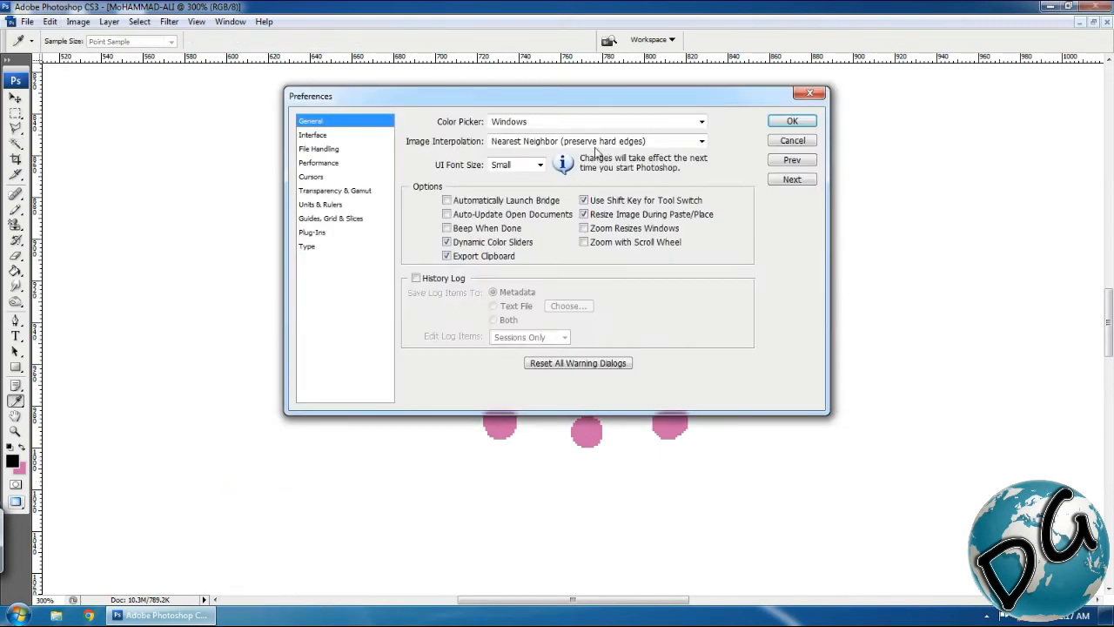
click(546, 124)
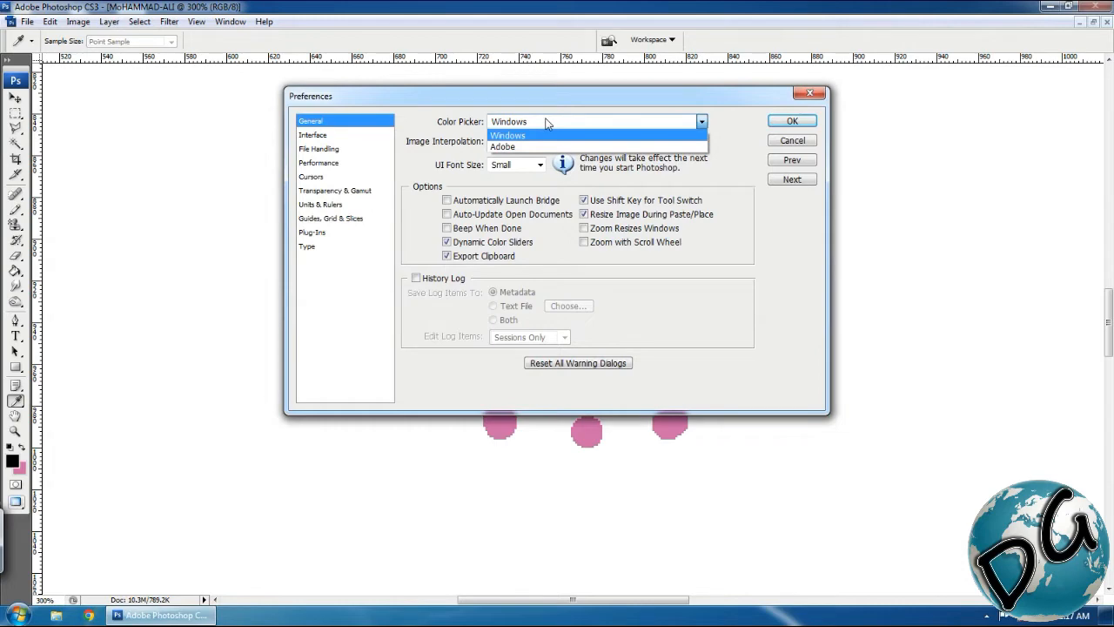
click(556, 127)
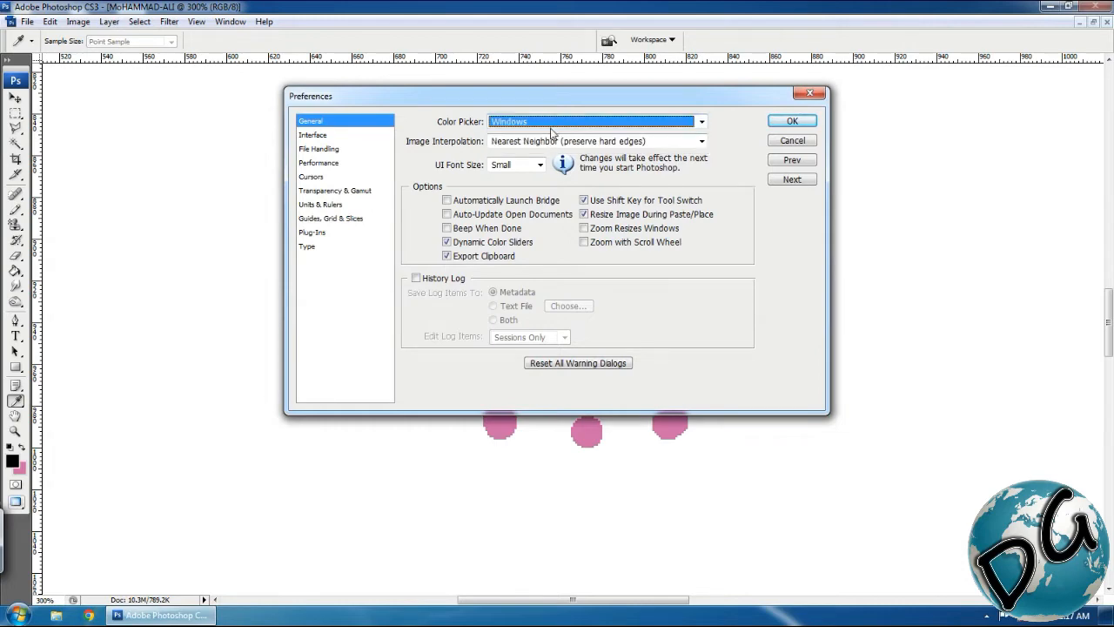
click(548, 126)
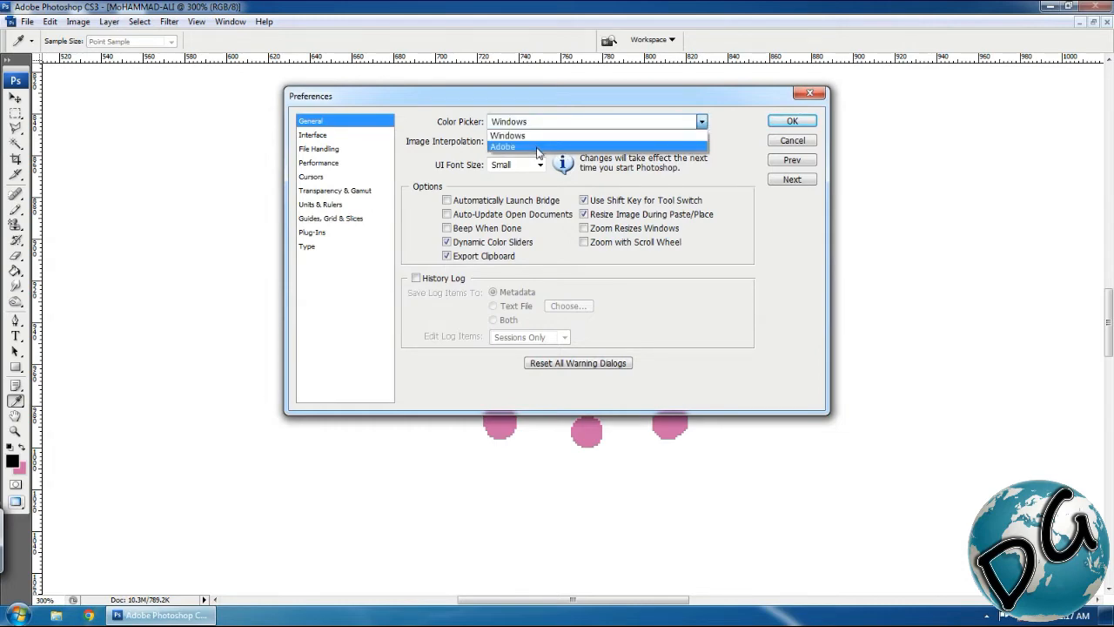
click(538, 148)
click(789, 121)
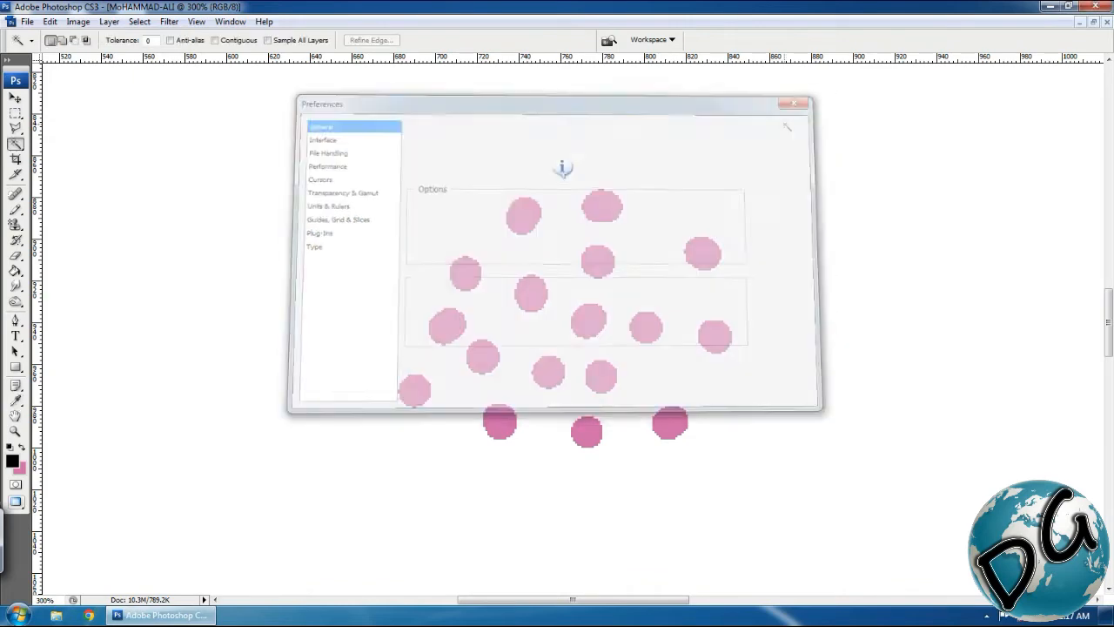
View the foreground colour in the Adobe Color Picker, cancel it, and return to the Magic Wand.
click(13, 462)
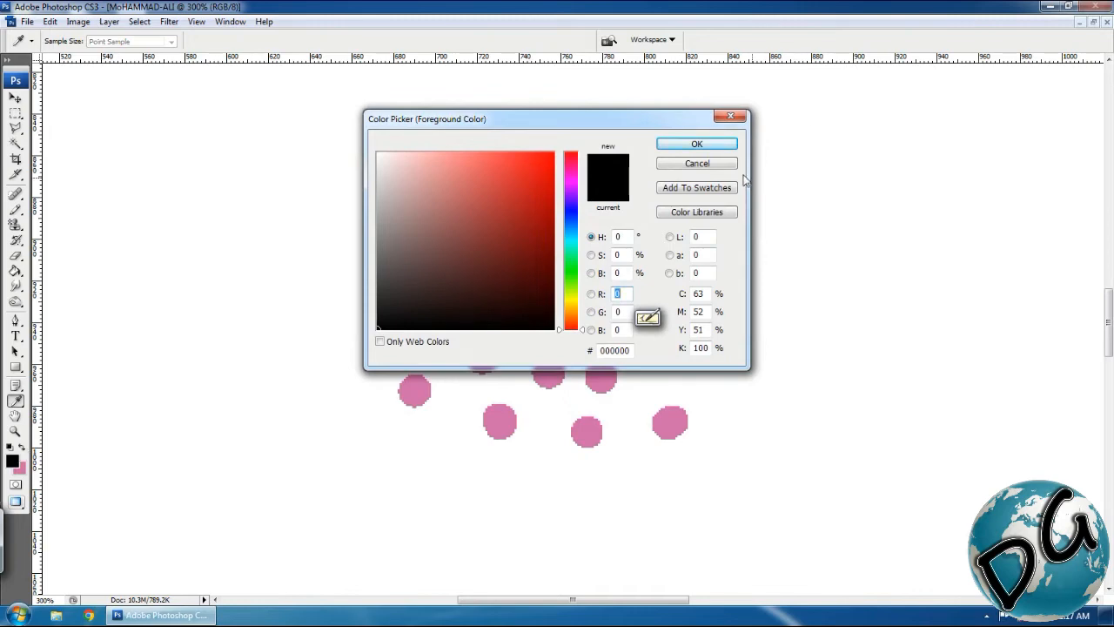
click(717, 165)
key(w)
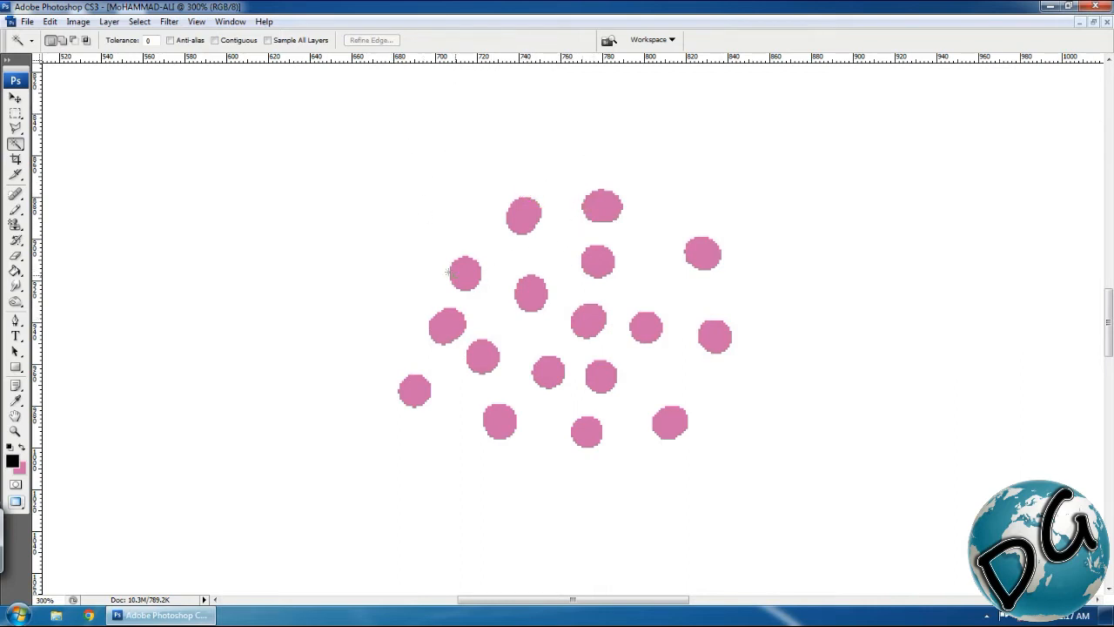
Select all the pink dots by colour with the Magic Wand, swap the foreground and background colours, fill the dots with black, and deselect.
click(598, 202)
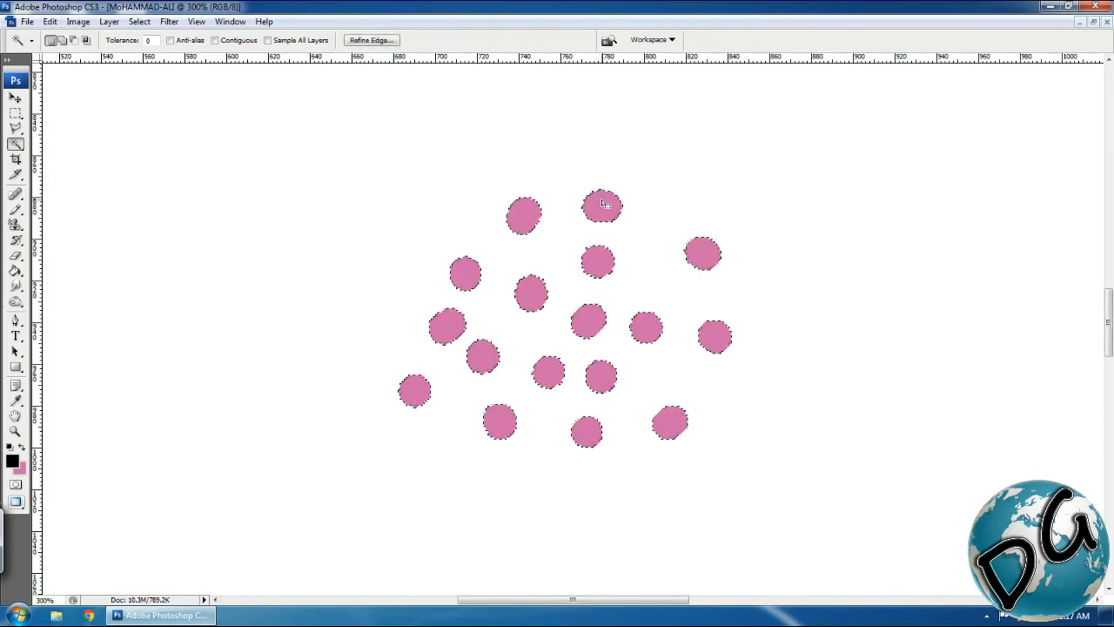
key(ctrl+d)
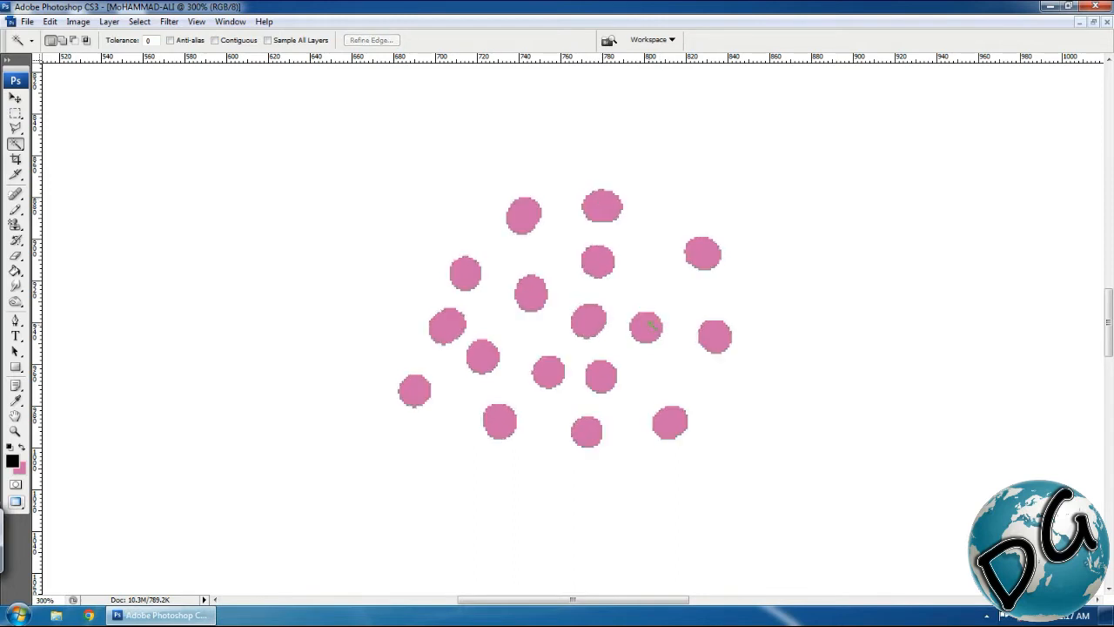
click(652, 326)
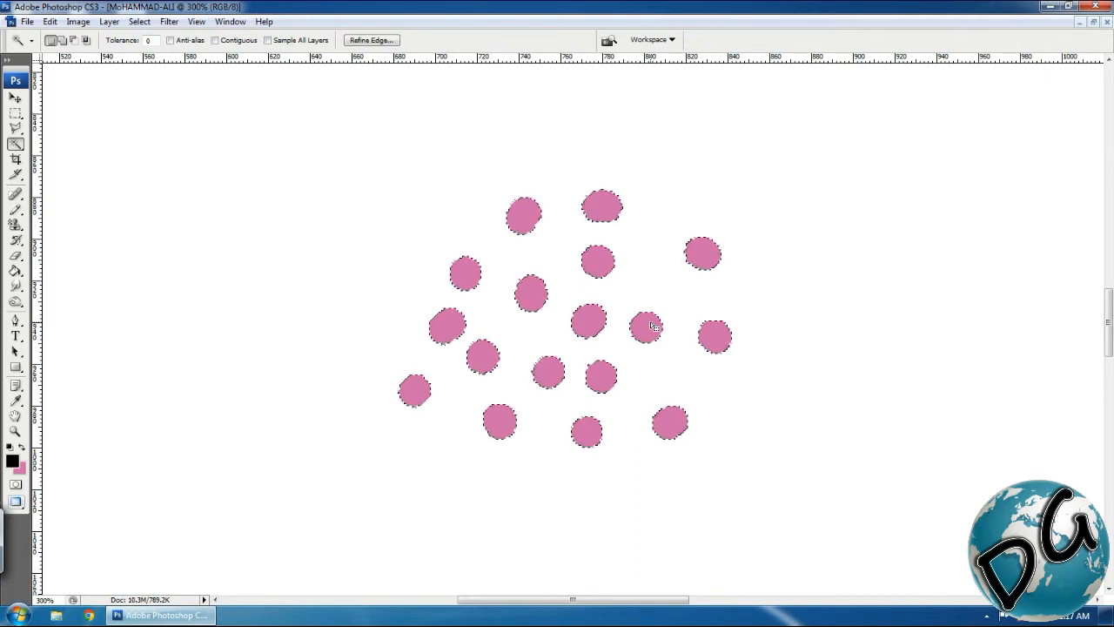
key(x)
key(ctrl+BackSpace)
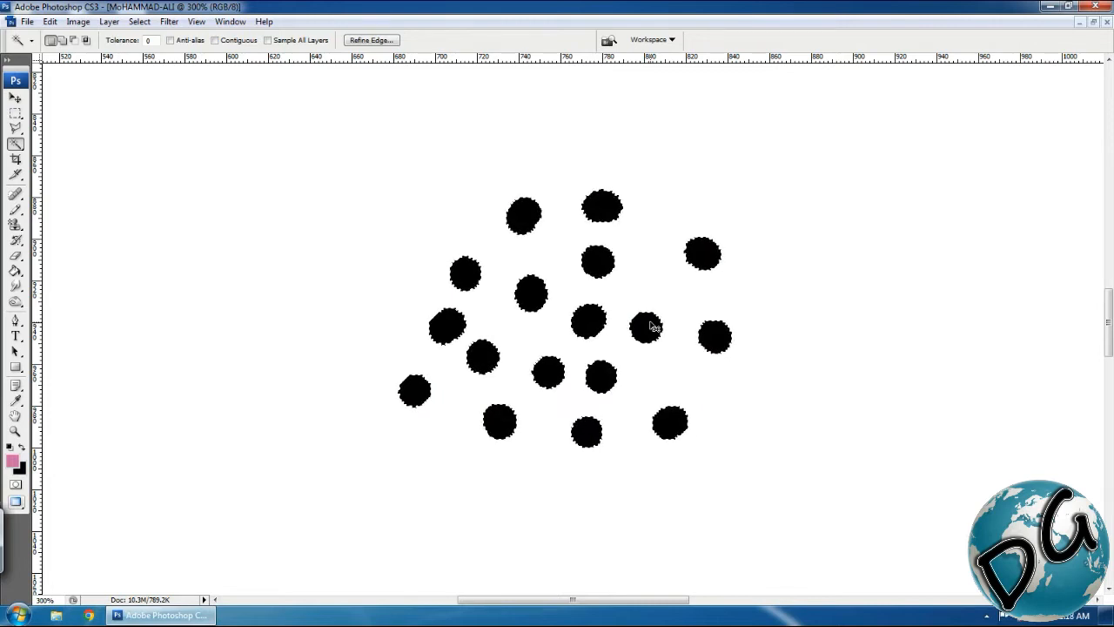
key(ctrl+d)
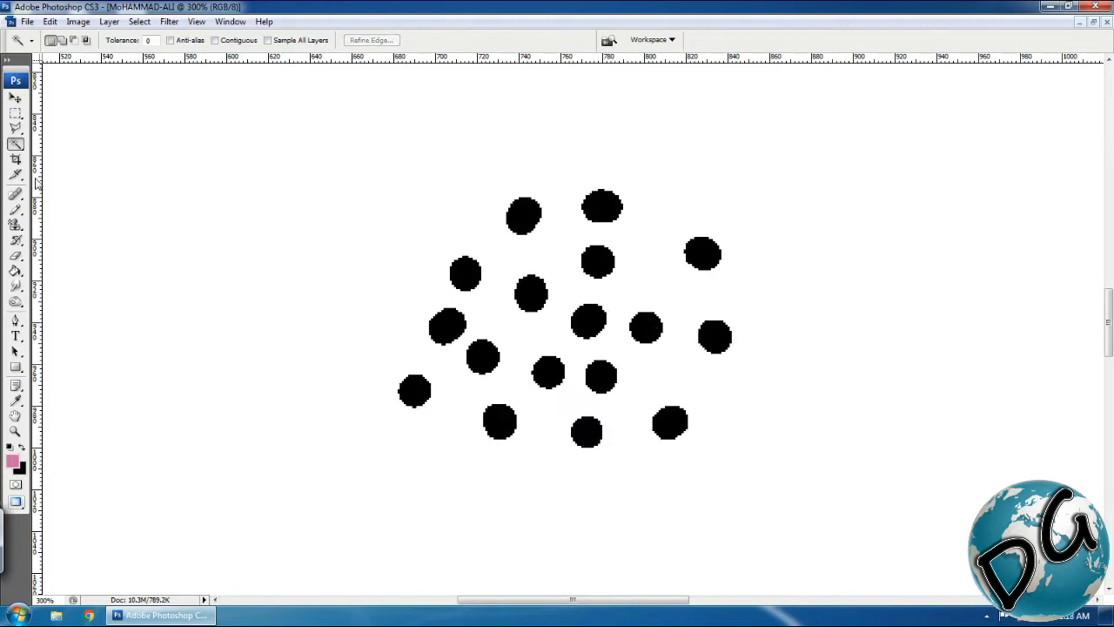
Crop the canvas to a rectangle of about 255 by 198 pixels enclosing all the black dots.
click(16, 160)
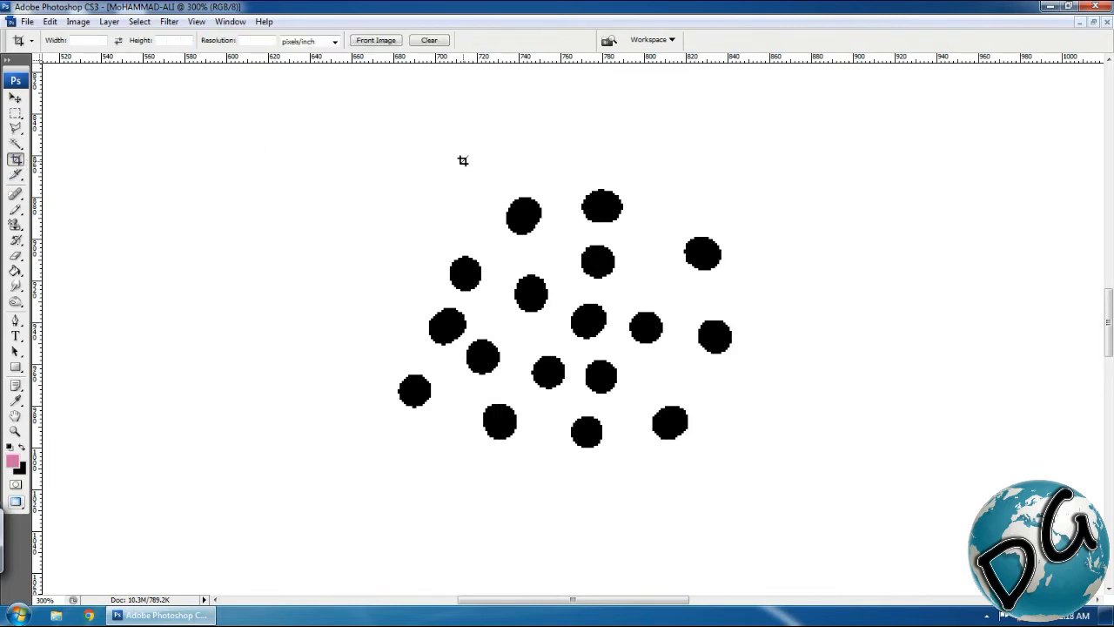
drag(462, 162, 703, 391)
drag(618, 320, 599, 358)
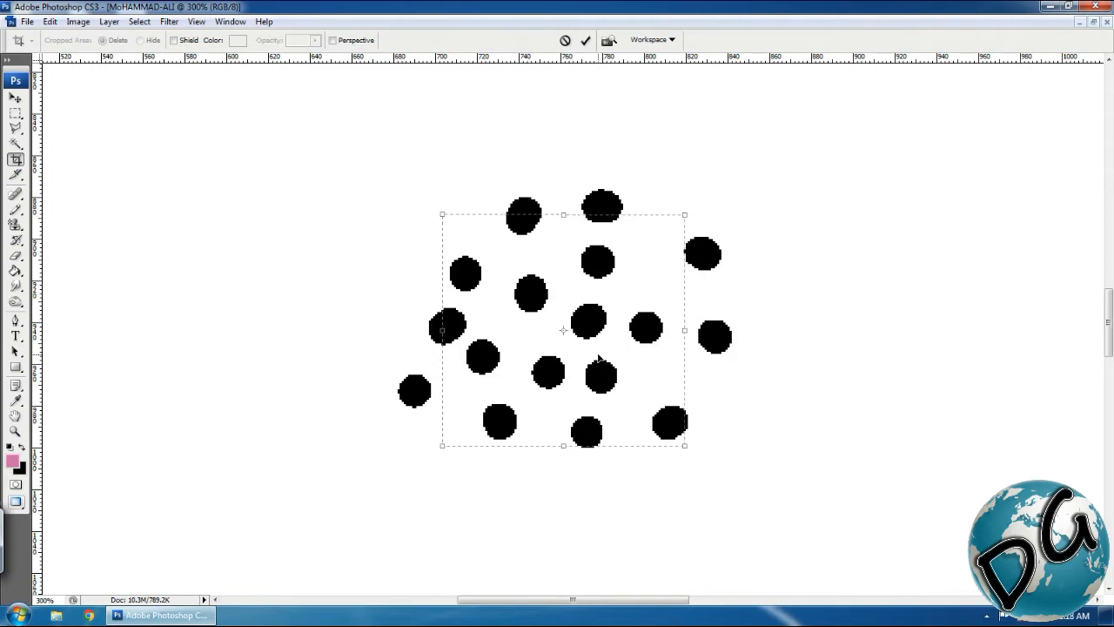
key(Escape)
drag(426, 195, 719, 486)
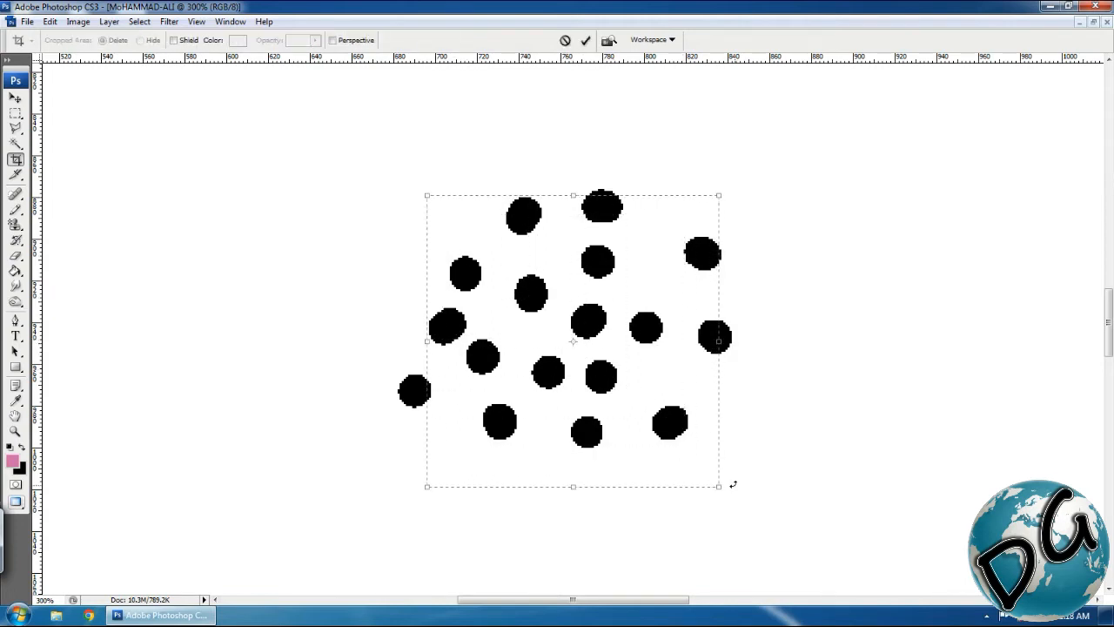
key(Escape)
drag(413, 106, 940, 509)
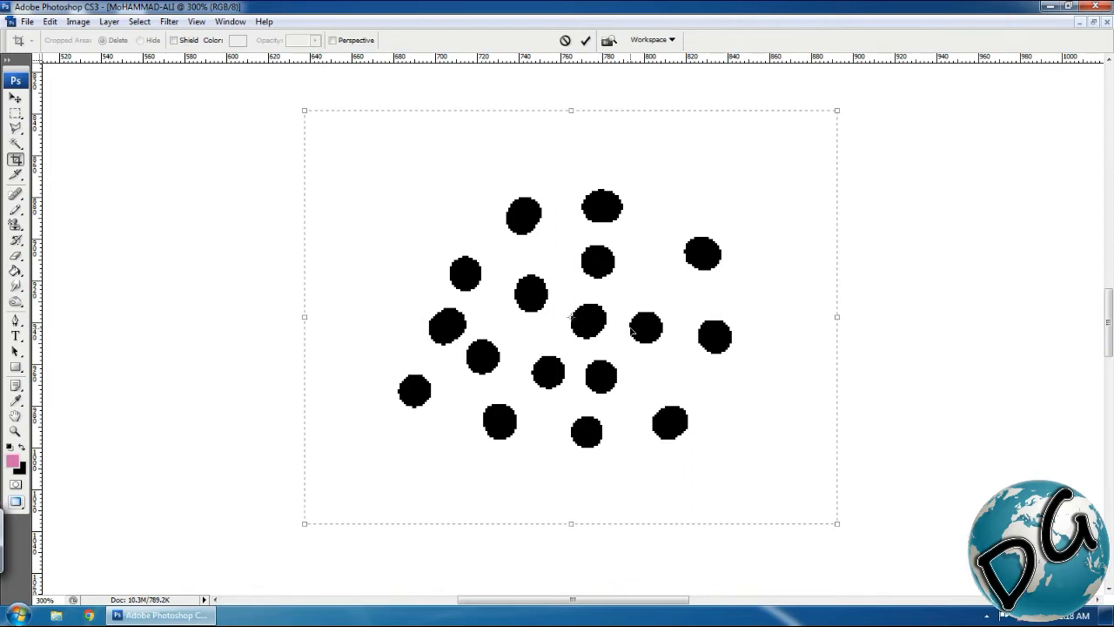
key(Return)
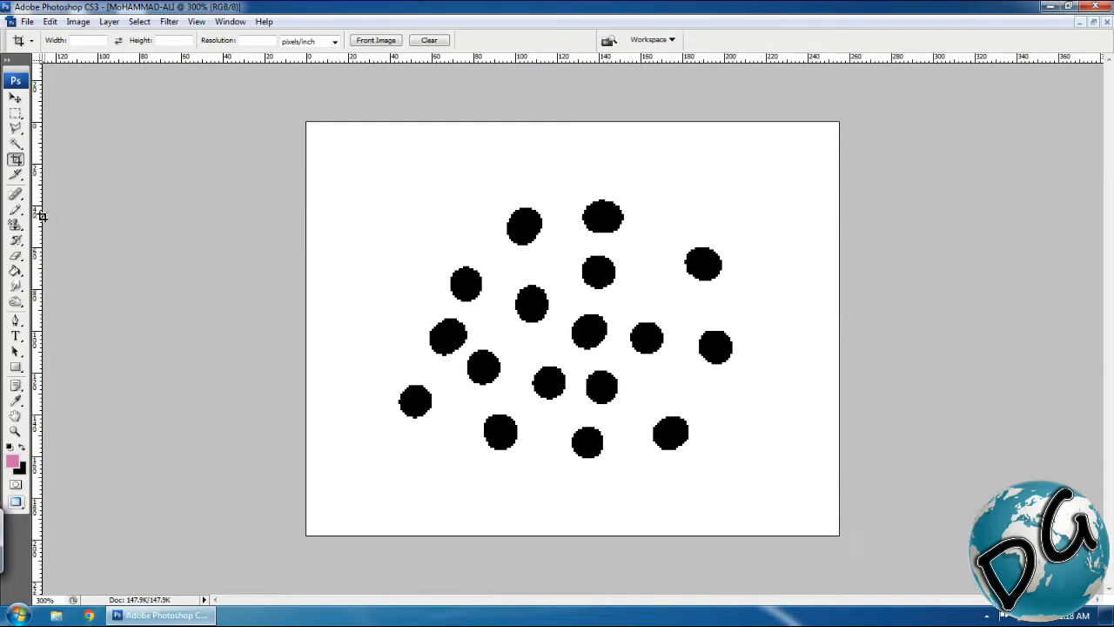
Choose the Pencil tool and undo the crop.
click(15, 210)
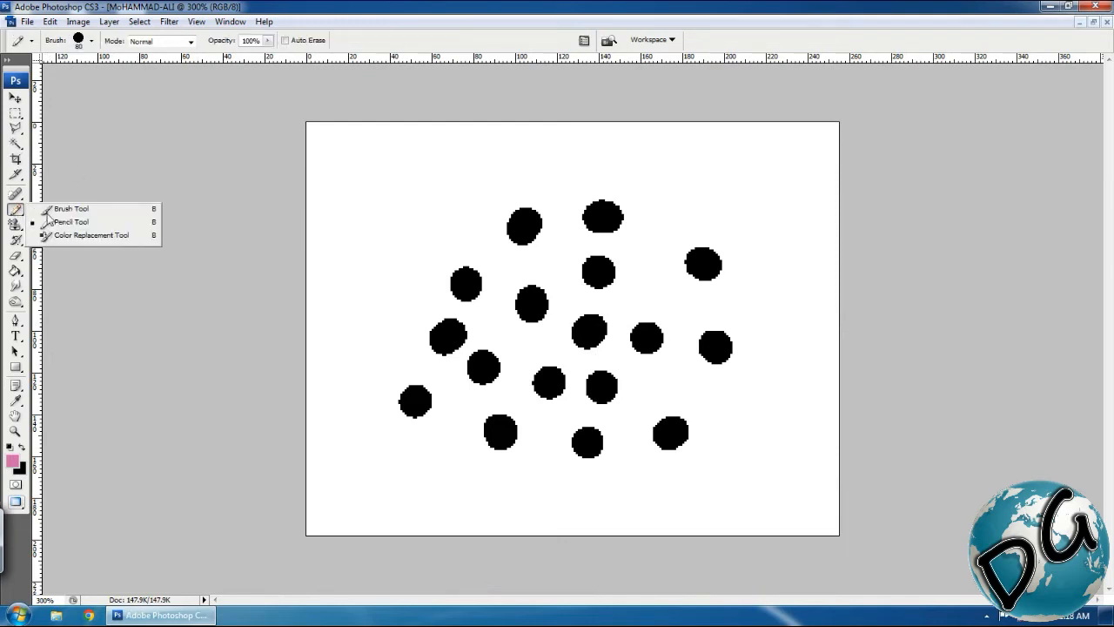
click(65, 223)
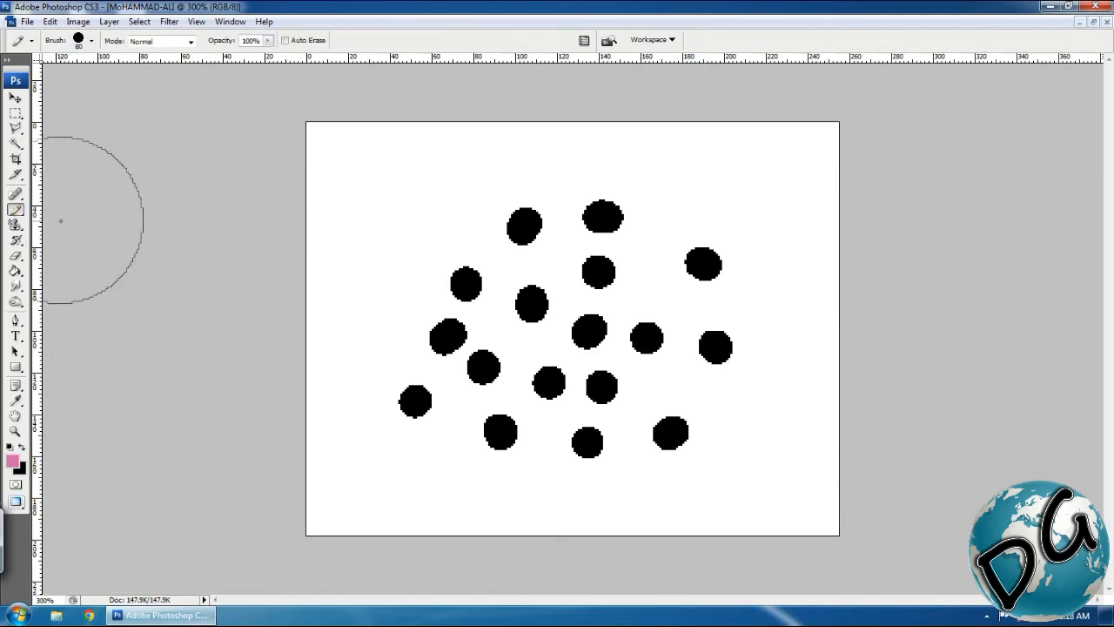
key(ctrl+z)
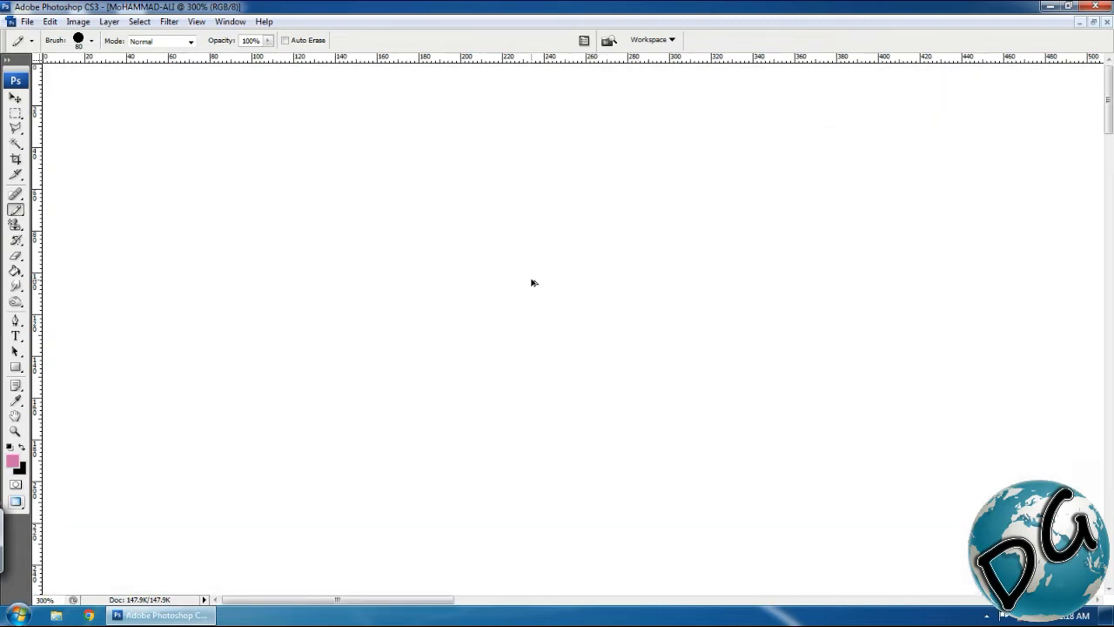
Make black the foreground colour and draw a large inward-curling spiral with a 30 px pencil in the empty area up and right of the dots.
key(ctrl+minus)
key(ctrl+minus)
key(ctrl+minus)
key(ctrl+minus)
key(ctrl+minus)
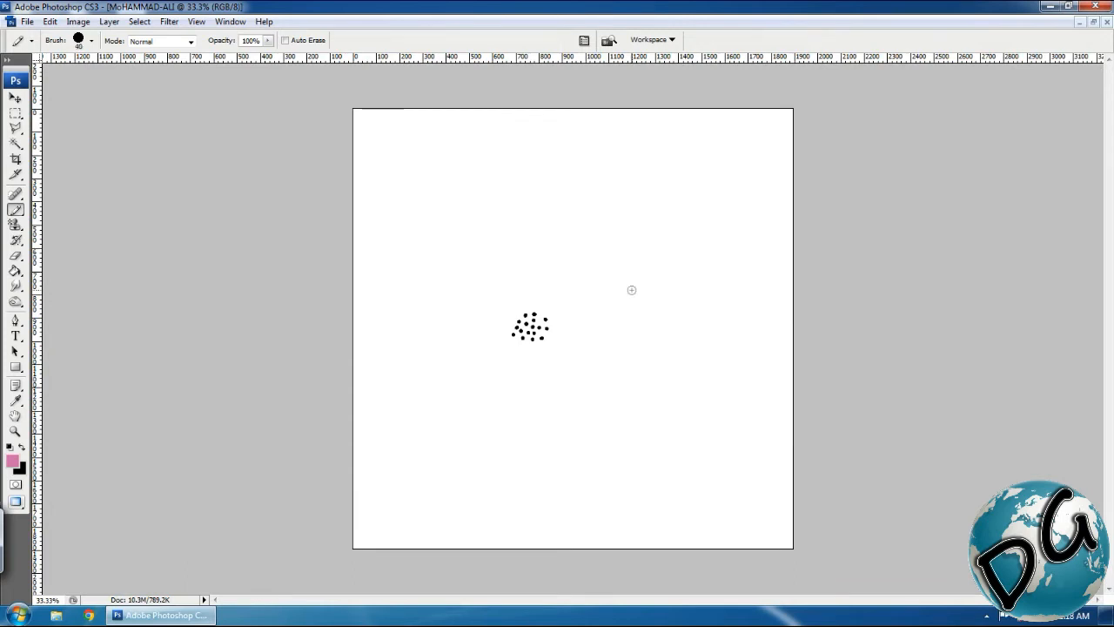
drag(730, 198, 430, 446)
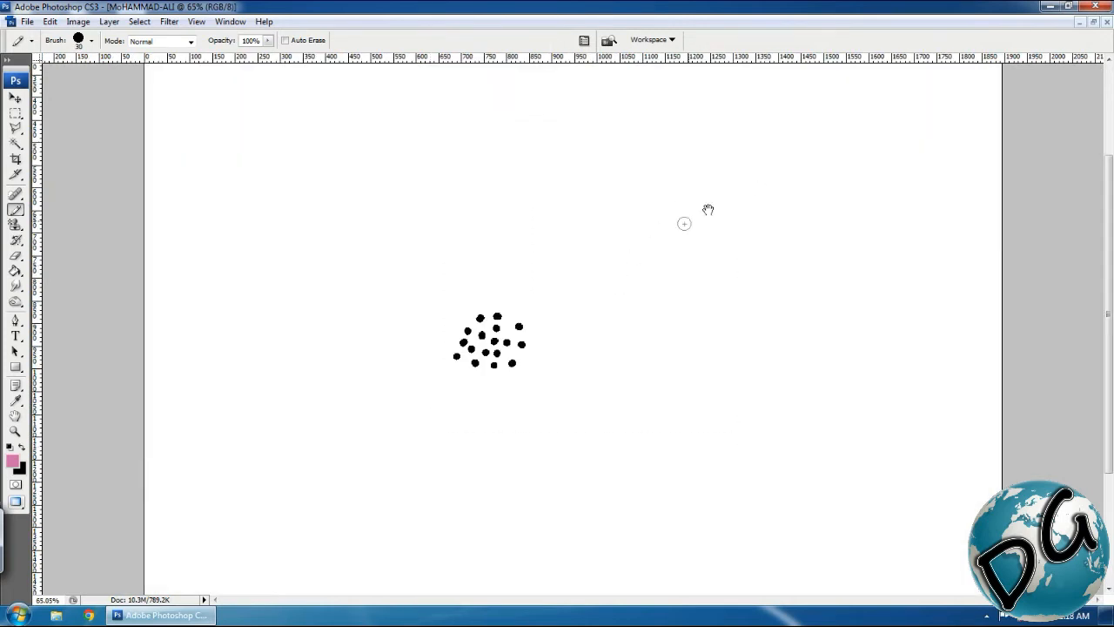
drag(746, 157, 375, 465)
drag(432, 441, 305, 565)
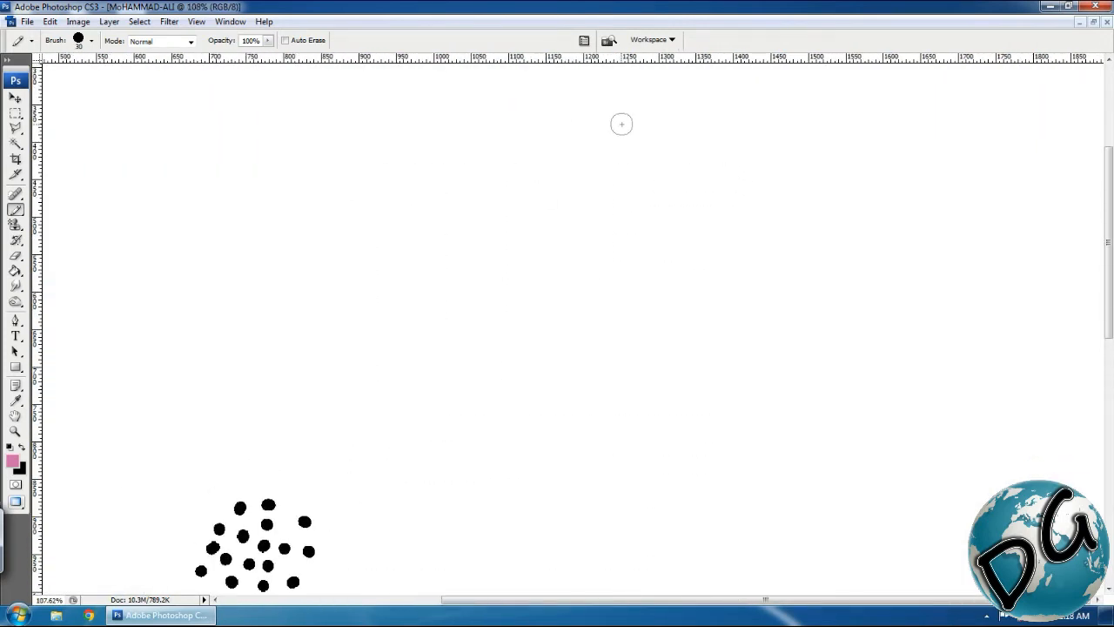
key(x)
mouse_move(609, 129)
mouse_down()
mouse_move(546, 157)
mouse_move(507, 218)
mouse_move(491, 319)
mouse_move(500, 362)
mouse_move(541, 423)
mouse_move(587, 450)
mouse_move(661, 459)
mouse_move(715, 446)
mouse_move(743, 426)
mouse_move(771, 374)
mouse_move(773, 337)
mouse_move(750, 285)
mouse_move(690, 256)
mouse_move(640, 265)
mouse_move(616, 289)
mouse_move(607, 346)
mouse_move(633, 368)
mouse_move(676, 367)
mouse_move(693, 350)
mouse_move(667, 328)
mouse_up()
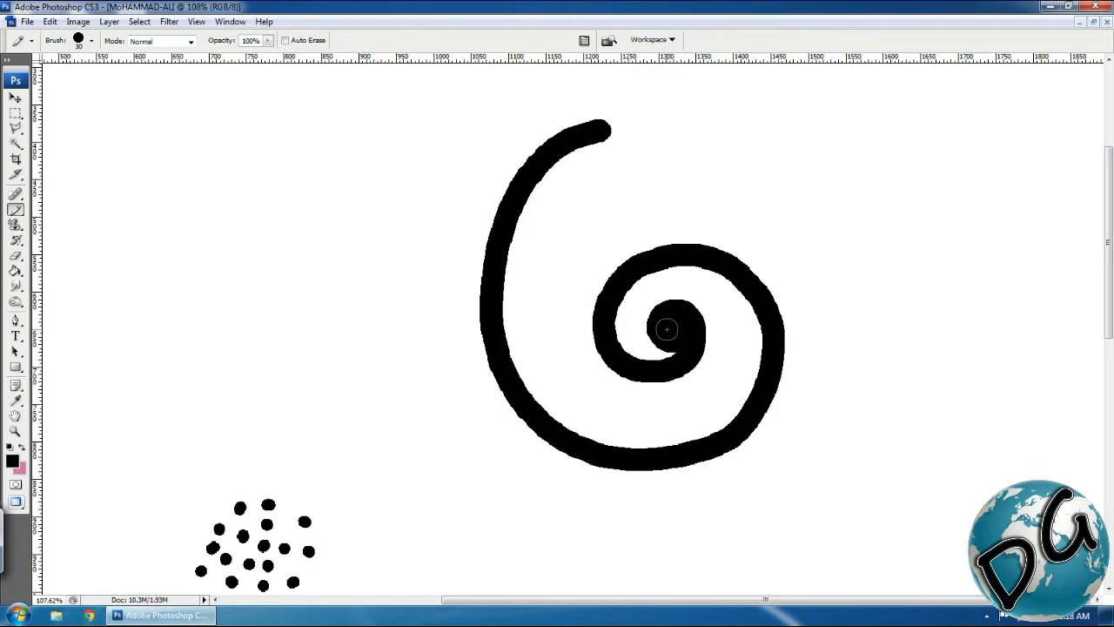
Show the brush settings and turn on Shape Dynamics for the pencil.
key(ctrl+minus)
key(ctrl+minus)
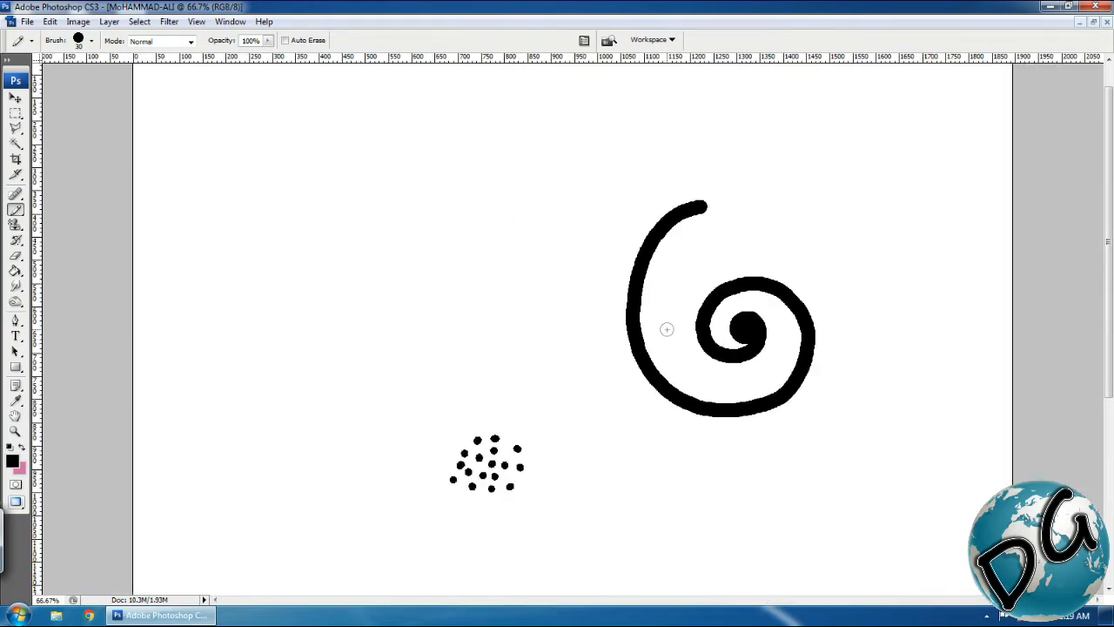
key(F5)
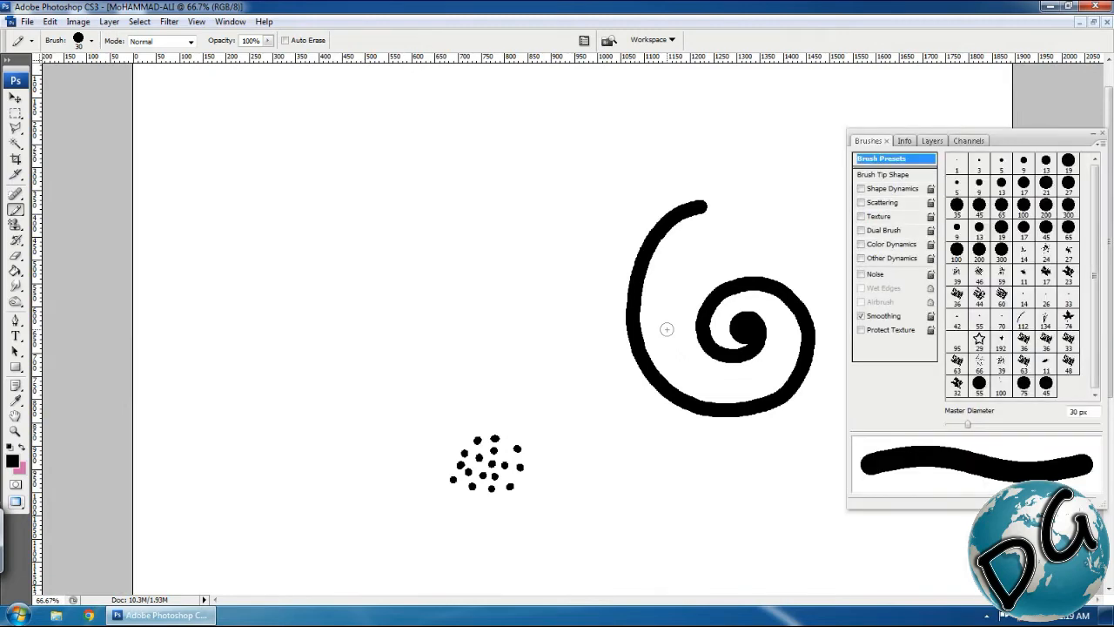
click(861, 189)
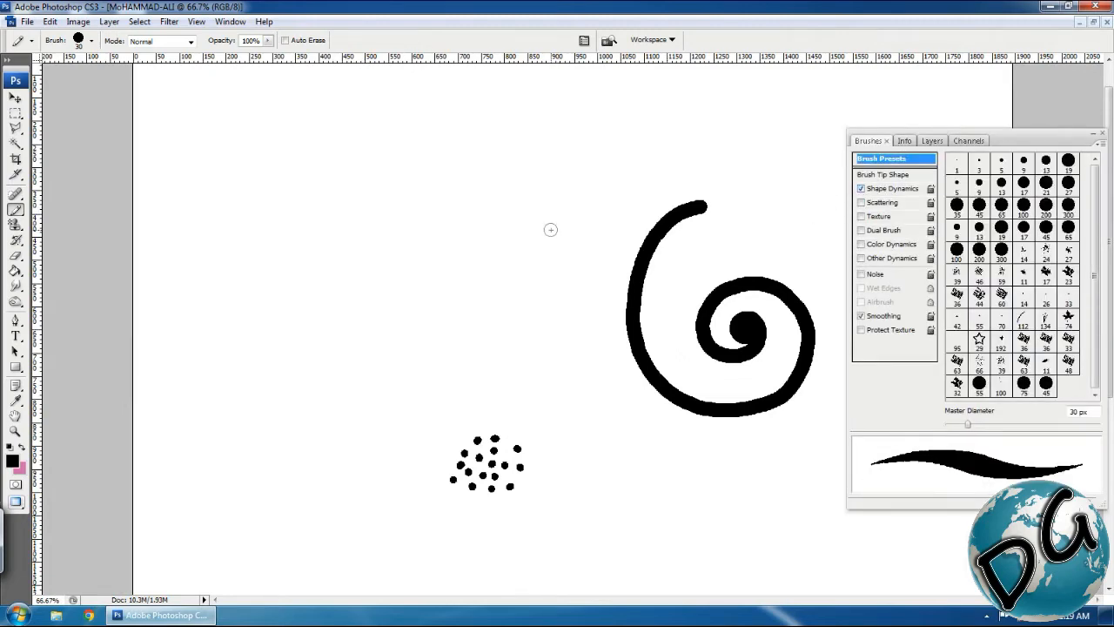
Set the pencil's master diameter to 14 px and show the Brush Tip Shape settings.
drag(640, 128, 261, 533)
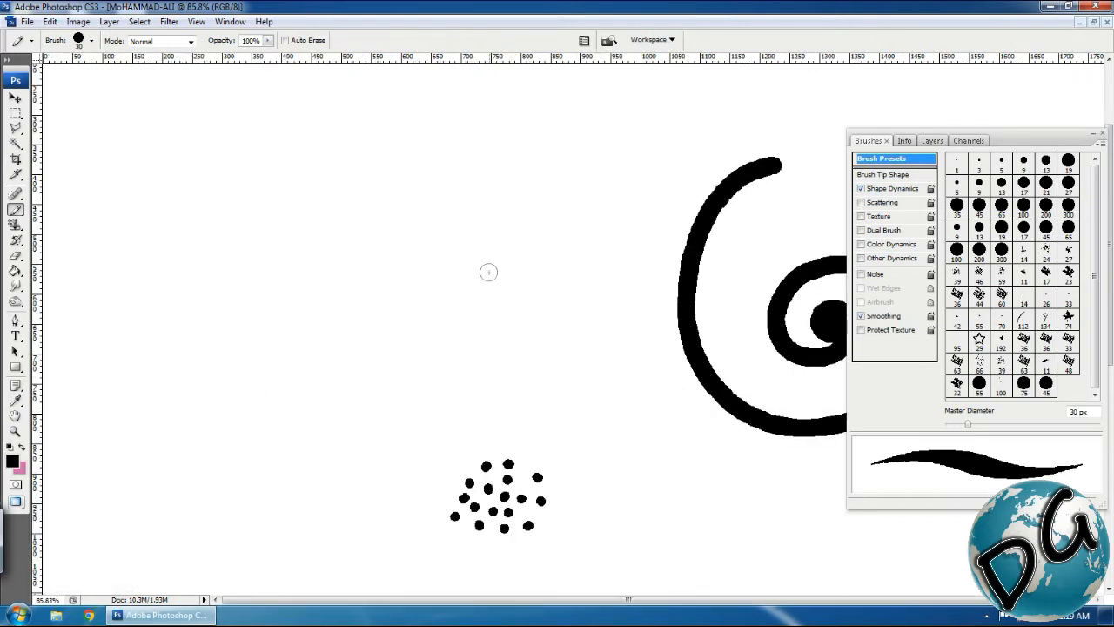
key(bracketleft)
key(bracketleft)
key(bracketleft)
key(bracketright)
key(bracketright)
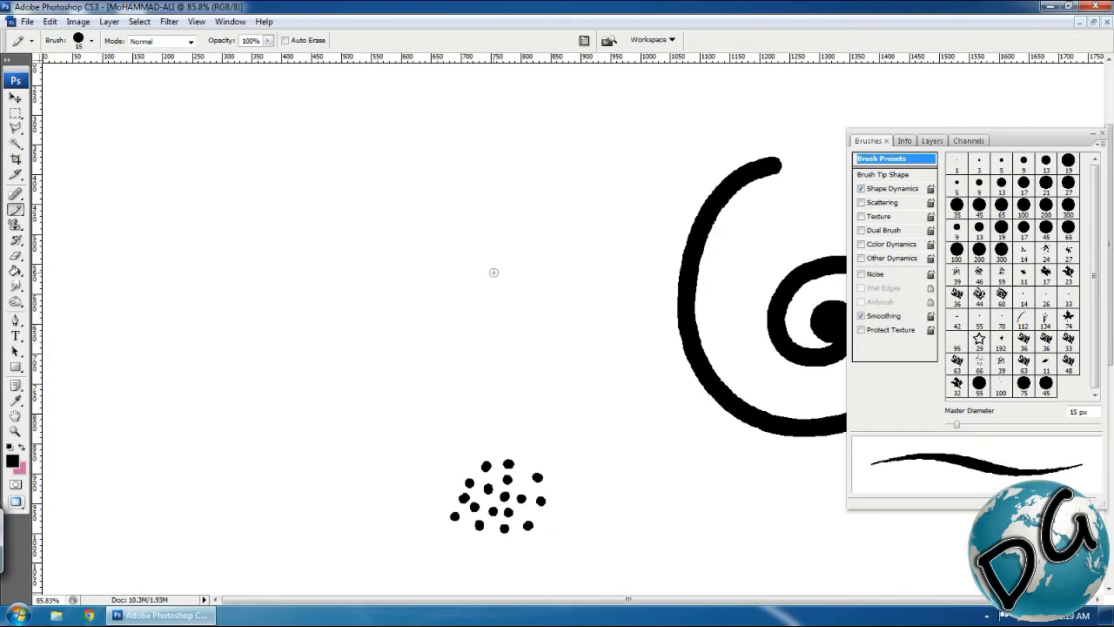
click(92, 41)
click(151, 65)
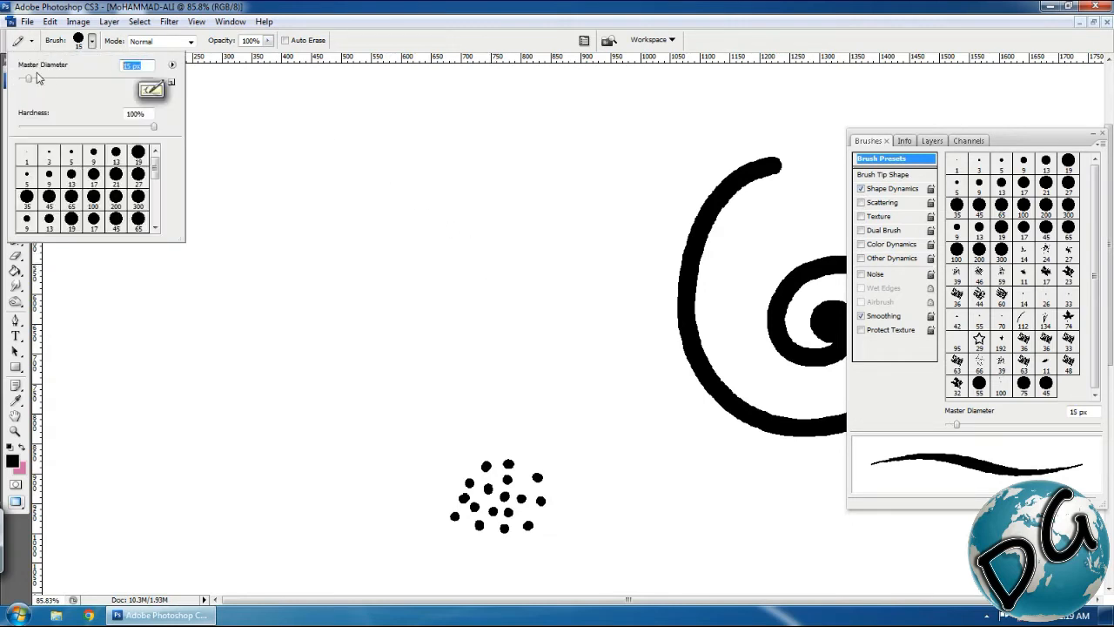
text(14)
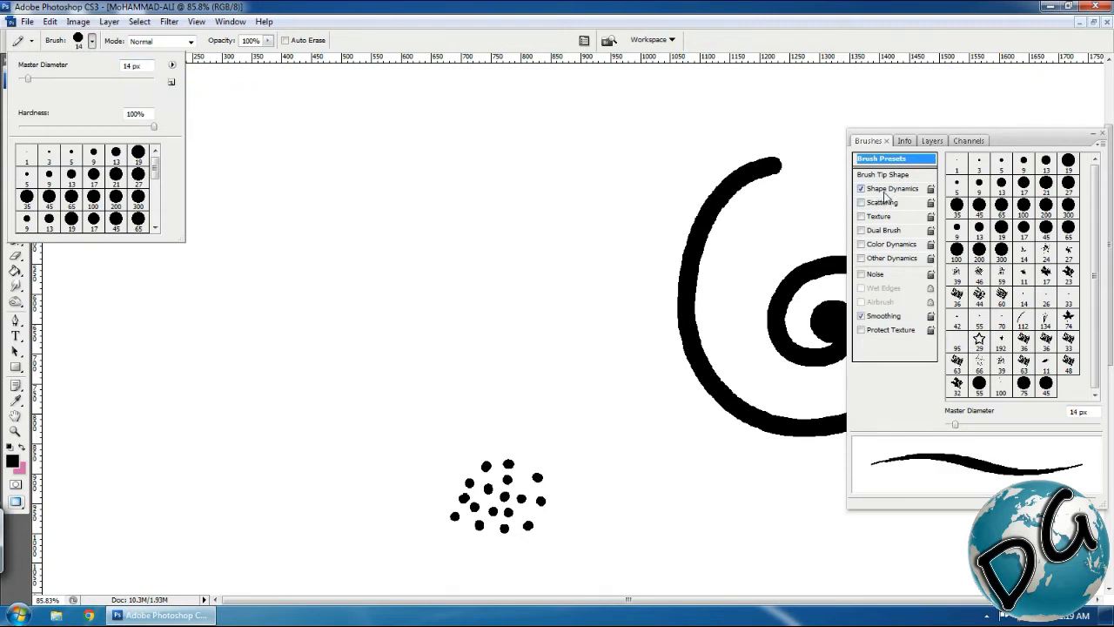
click(488, 300)
drag(664, 130, 386, 386)
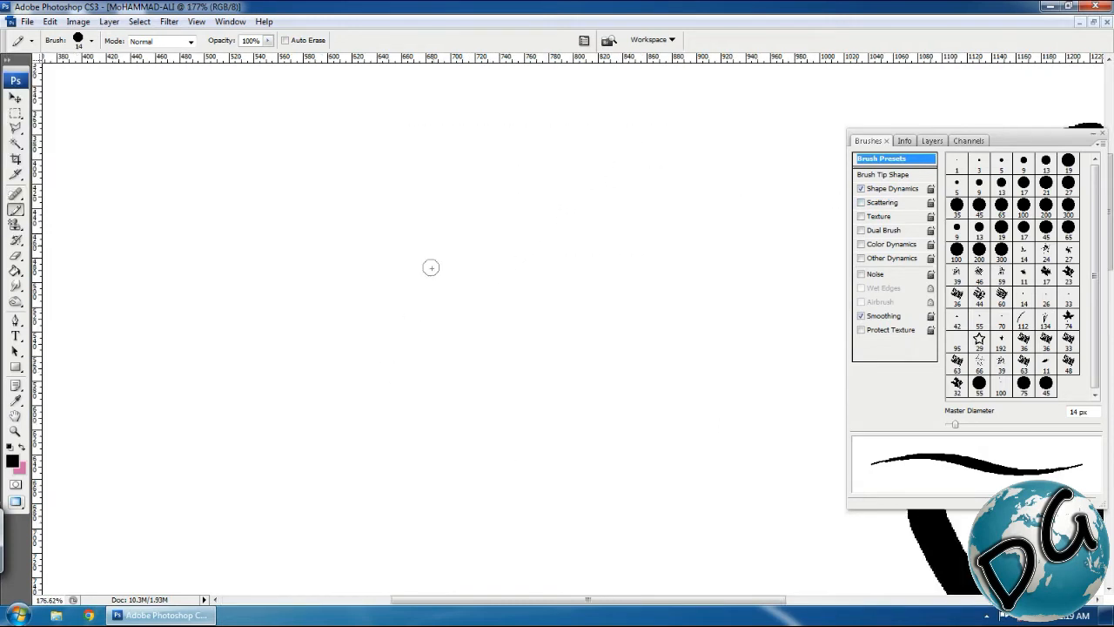
drag(251, 538, 251, 555)
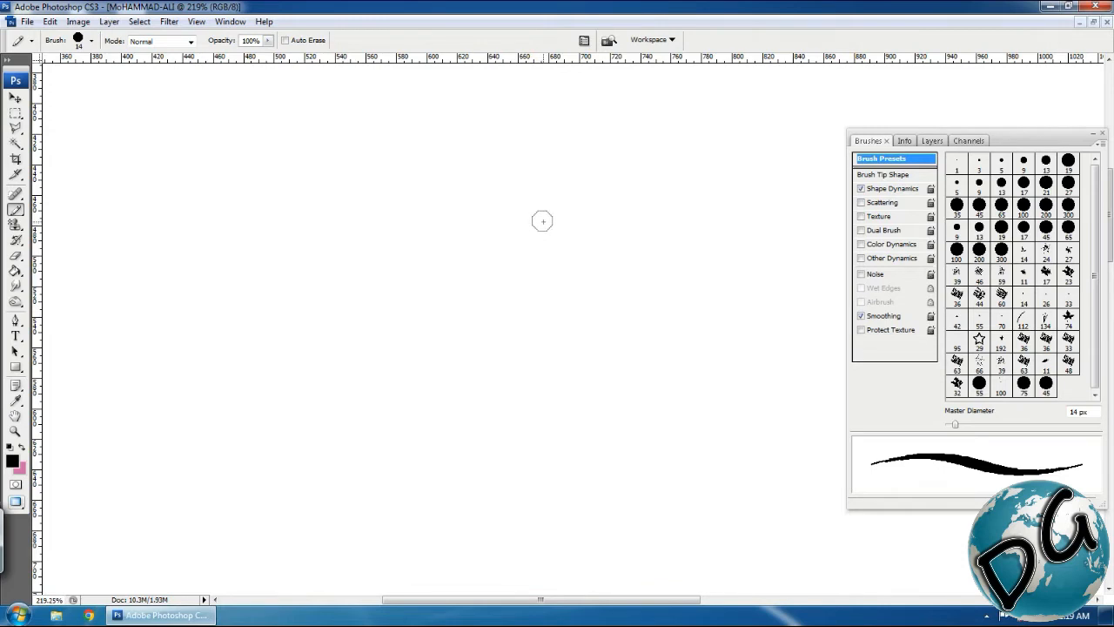
click(873, 175)
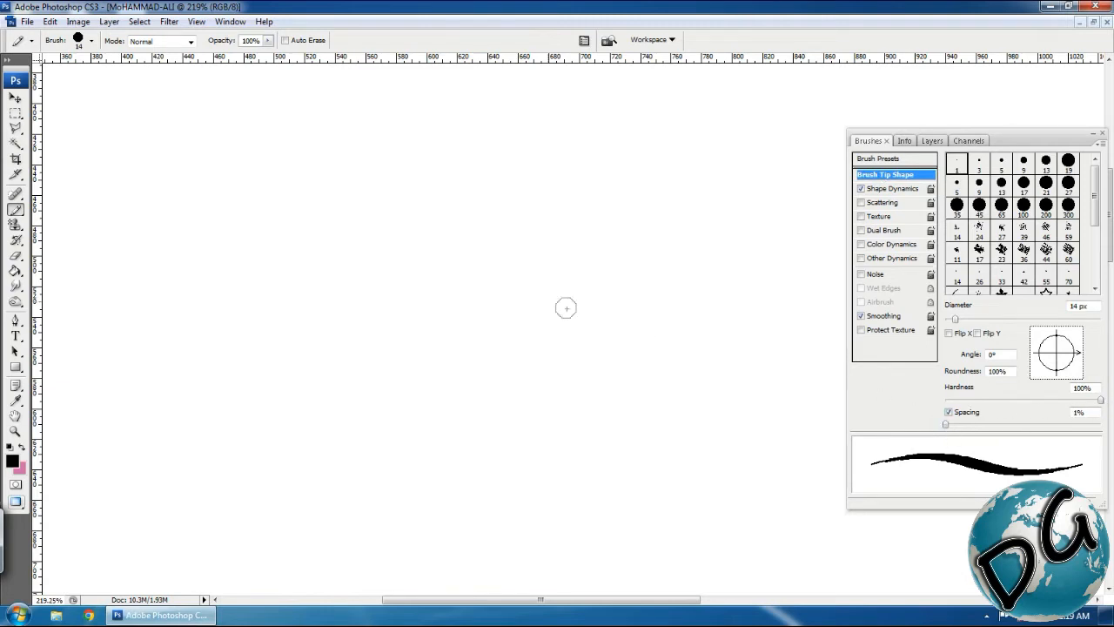
Draw a fan of eight tapered black strokes above the dots, all curving down to meet at one base point.
mouse_move(529, 117)
mouse_down()
mouse_move(481, 162)
mouse_move(439, 246)
mouse_move(416, 357)
mouse_move(433, 538)
mouse_up()
mouse_move(509, 191)
mouse_down()
mouse_move(459, 348)
mouse_move(444, 507)
mouse_up()
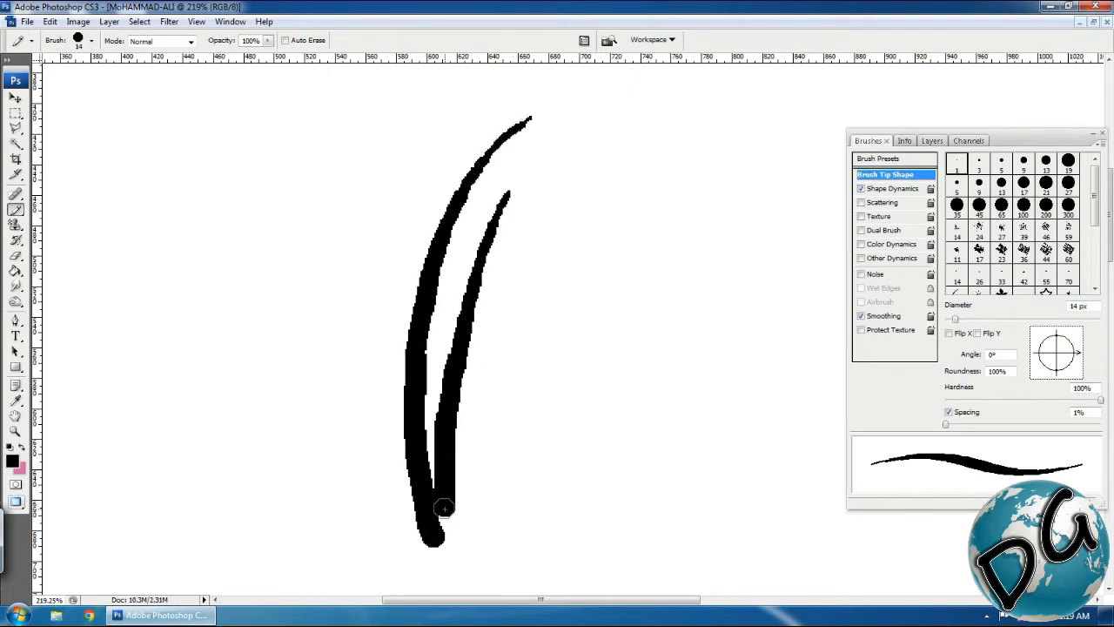
drag(551, 196, 445, 532)
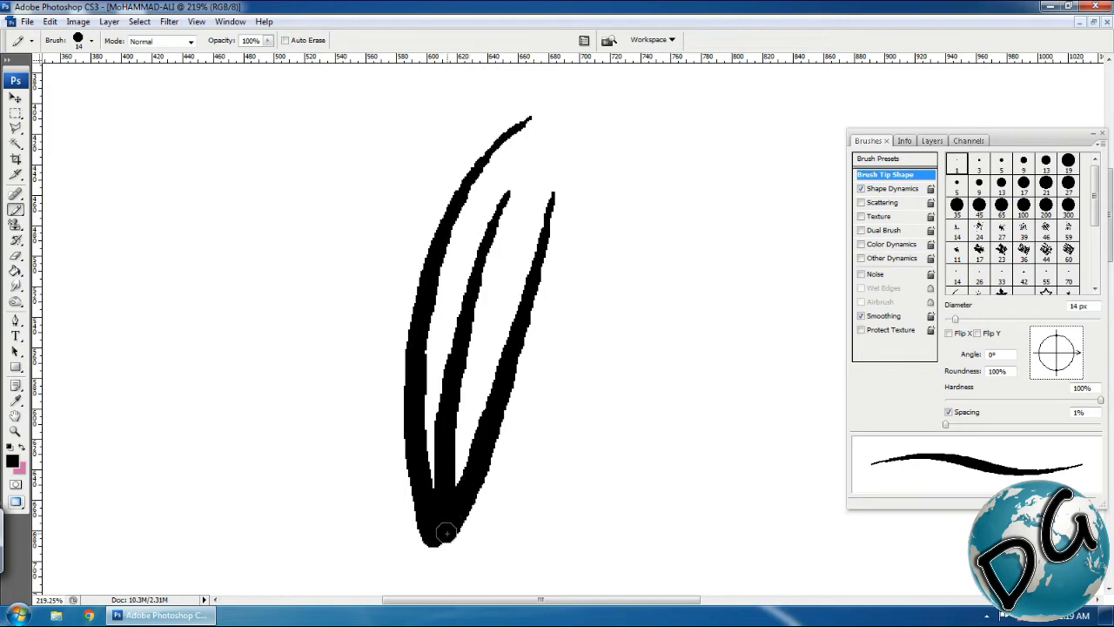
mouse_move(621, 183)
mouse_down()
mouse_move(604, 263)
mouse_move(514, 456)
mouse_move(443, 525)
mouse_up()
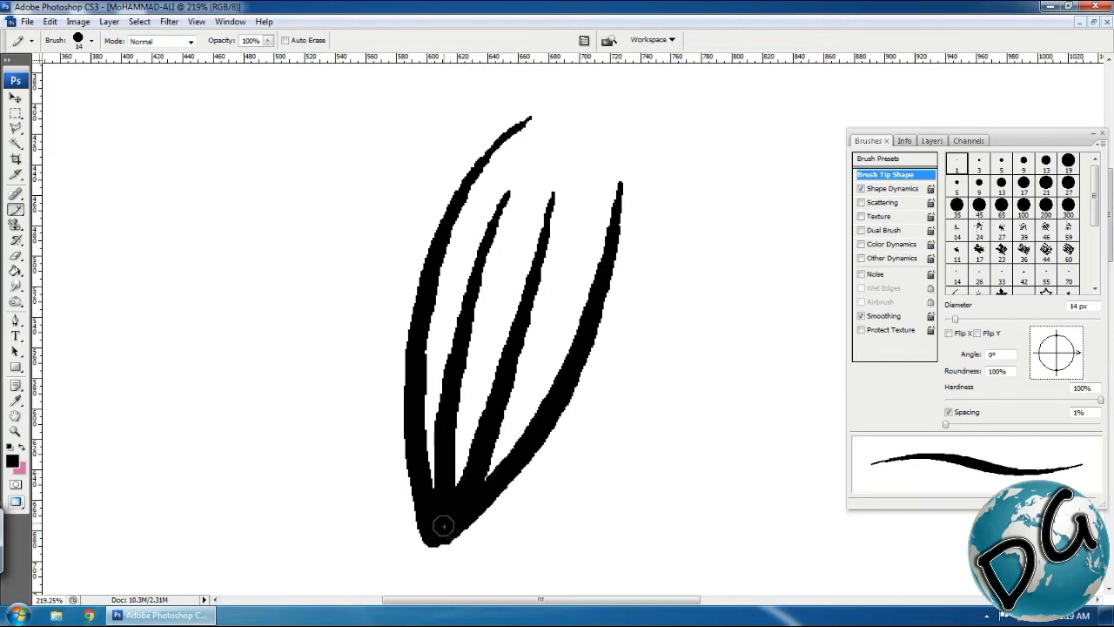
mouse_move(450, 103)
mouse_down()
mouse_move(386, 204)
mouse_move(365, 300)
mouse_move(370, 411)
mouse_move(435, 527)
mouse_up()
mouse_move(360, 144)
mouse_down()
mouse_move(326, 272)
mouse_move(331, 396)
mouse_move(360, 462)
mouse_move(444, 543)
mouse_up()
mouse_move(701, 150)
mouse_down()
mouse_move(692, 260)
mouse_move(639, 409)
mouse_move(573, 489)
mouse_move(475, 544)
mouse_move(435, 548)
mouse_up()
drag(703, 460, 507, 405)
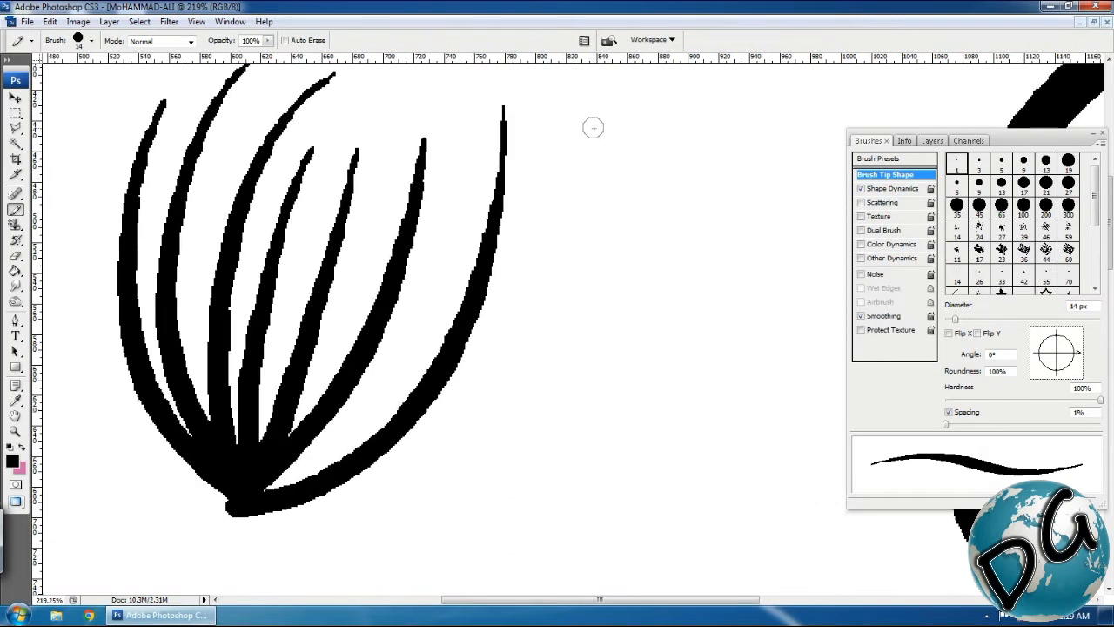
mouse_move(588, 168)
mouse_down()
mouse_move(545, 340)
mouse_move(397, 487)
mouse_move(274, 509)
mouse_up()
Draw four nested, tapered U-shaped black curves of decreasing size to the left of the fan of strokes.
drag(333, 396, 843, 306)
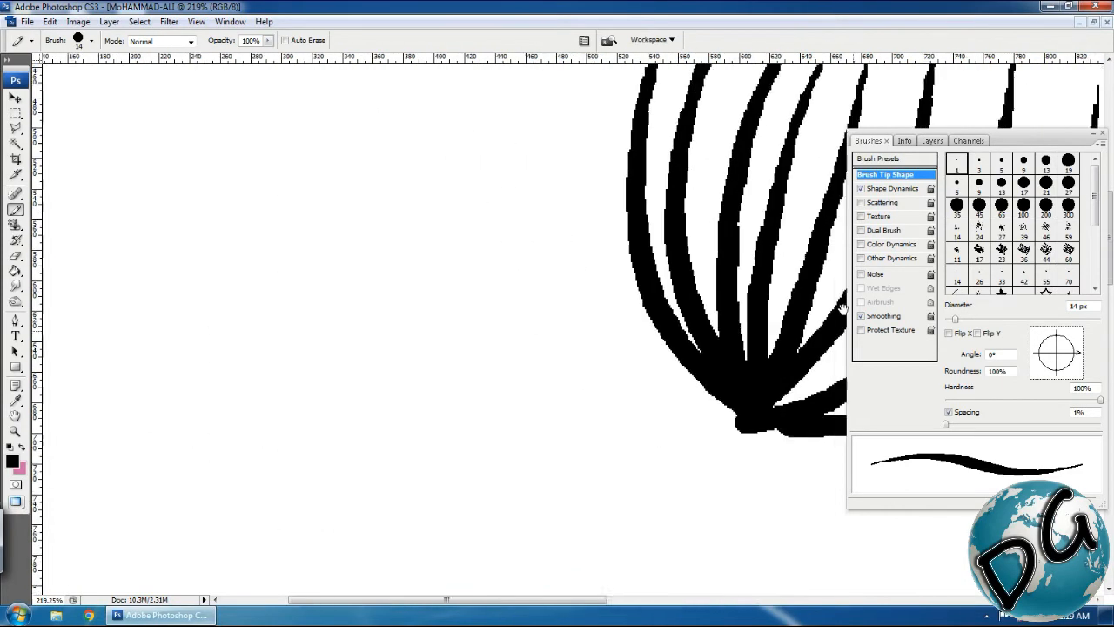
mouse_move(100, 250)
mouse_down()
mouse_move(129, 407)
mouse_move(272, 509)
mouse_move(412, 513)
mouse_move(527, 446)
mouse_move(555, 361)
mouse_move(470, 200)
mouse_up()
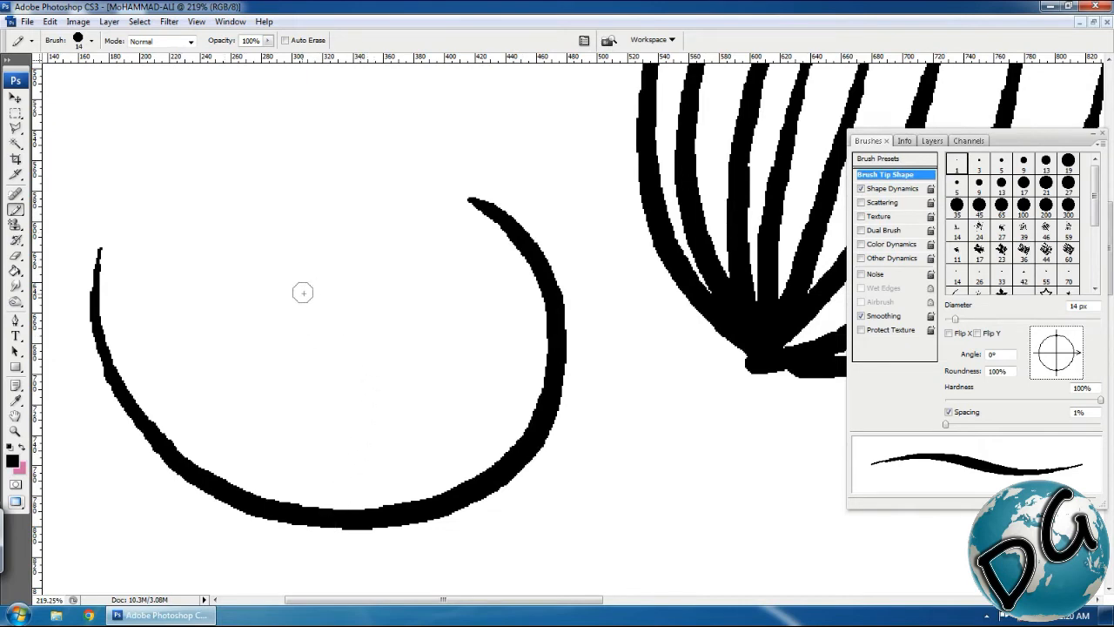
mouse_move(295, 300)
mouse_down()
mouse_move(256, 435)
mouse_move(374, 484)
mouse_move(456, 453)
mouse_move(494, 367)
mouse_move(383, 322)
mouse_up()
mouse_move(357, 400)
mouse_down()
mouse_move(336, 448)
mouse_move(406, 467)
mouse_move(451, 422)
mouse_move(405, 382)
mouse_up()
mouse_move(375, 435)
mouse_down()
mouse_move(398, 471)
mouse_move(425, 467)
mouse_move(439, 443)
mouse_up()
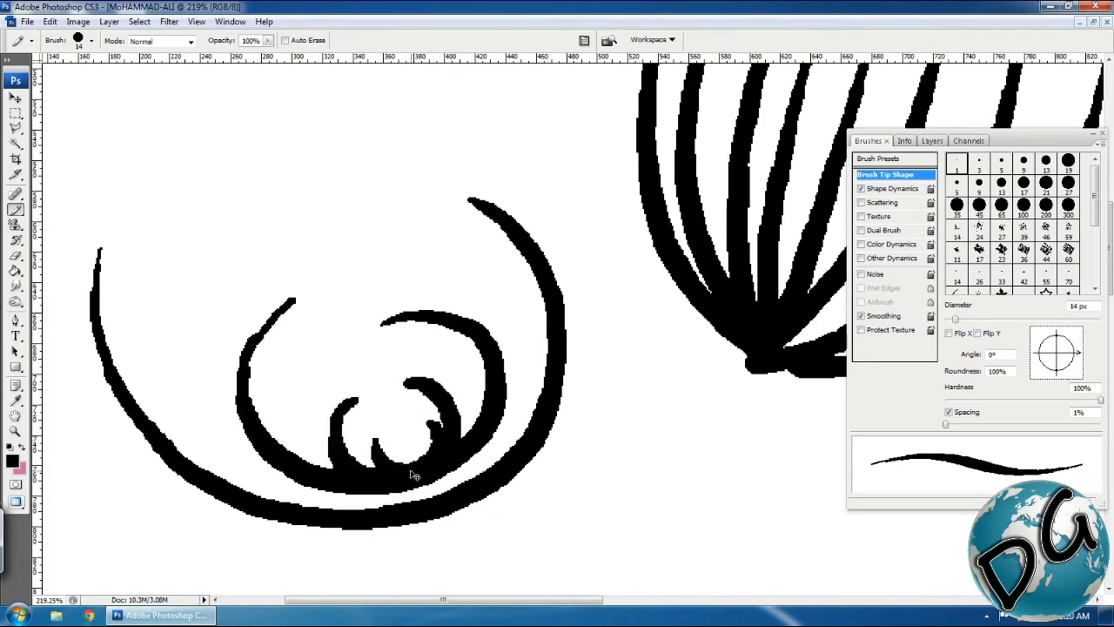
key(ctrl+minus)
key(ctrl+minus)
key(ctrl+minus)
key(ctrl+minus)
key(ctrl+minus)
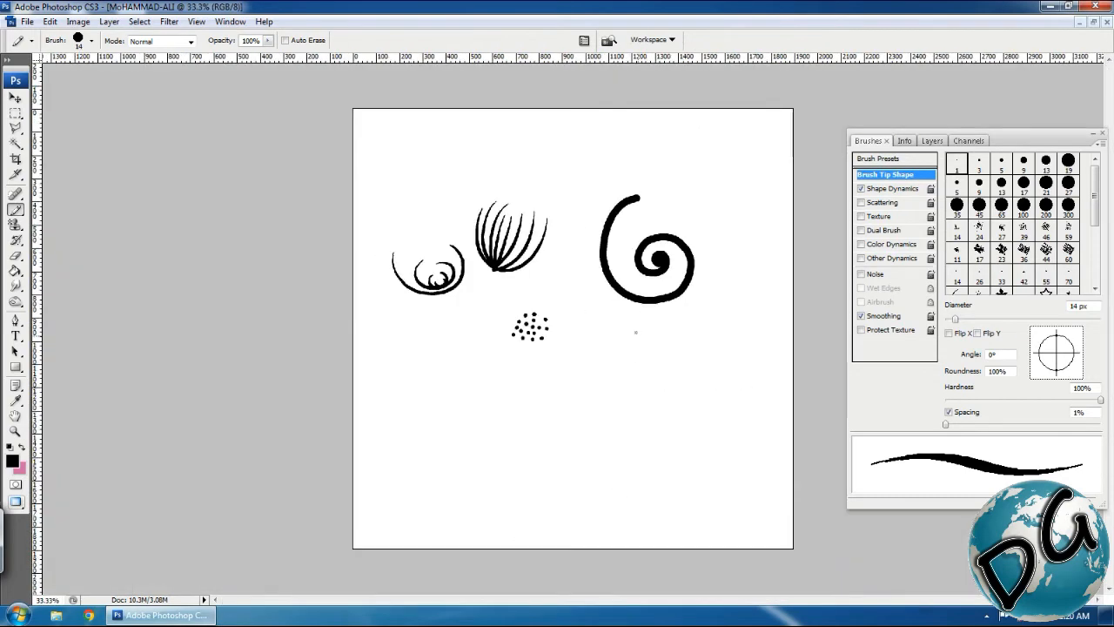
Switch from the Pencil to the Brush tool and enlarge the brush to 20 px.
drag(746, 182, 449, 414)
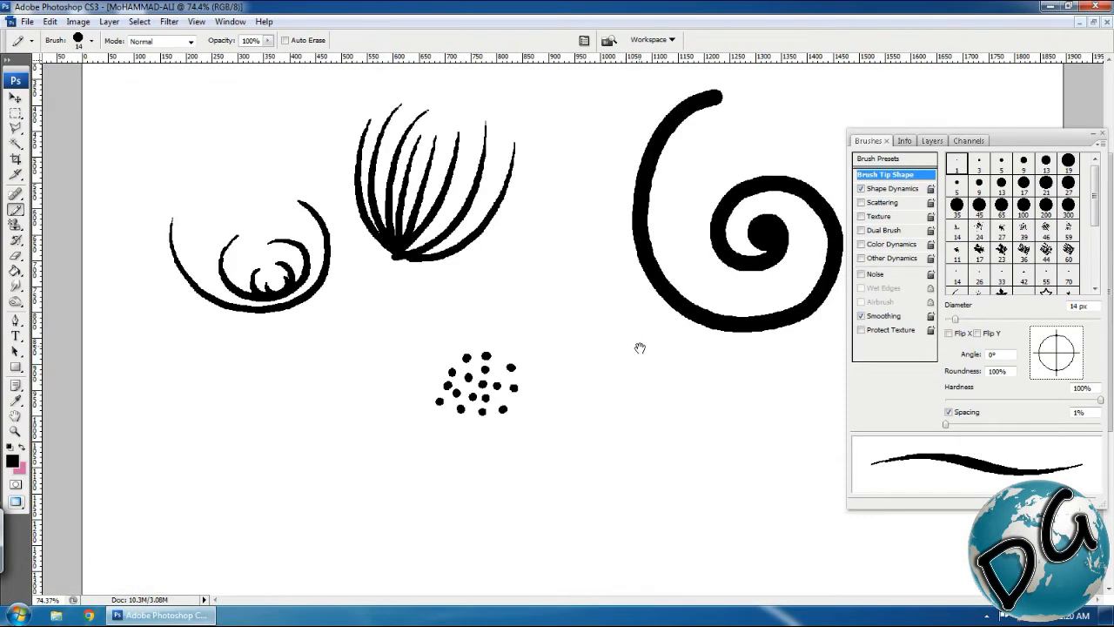
drag(640, 348, 559, 424)
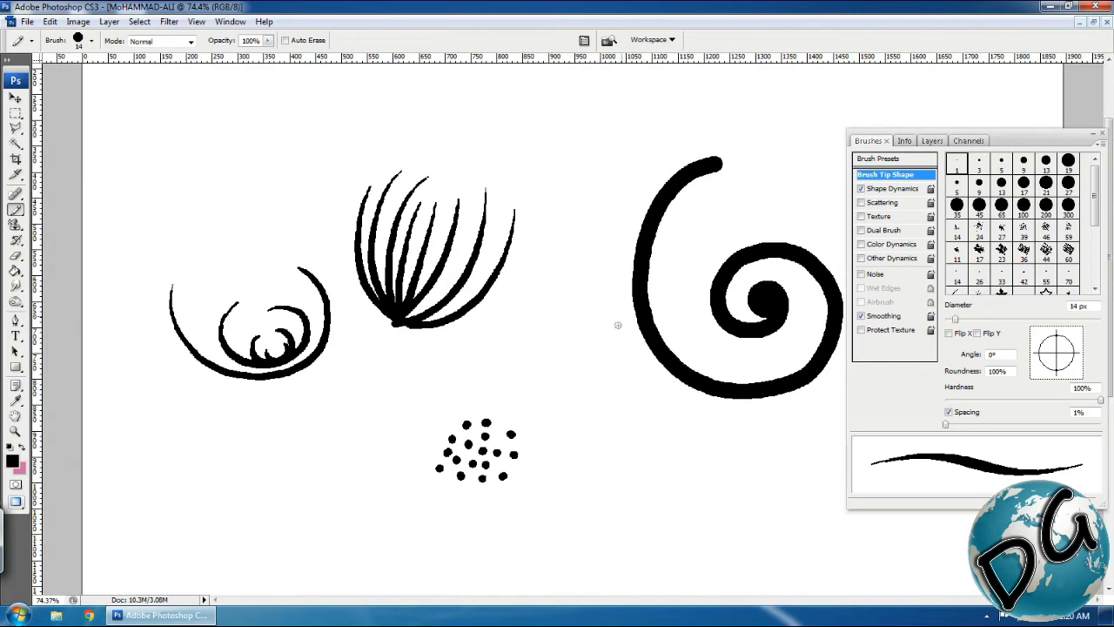
click(19, 211)
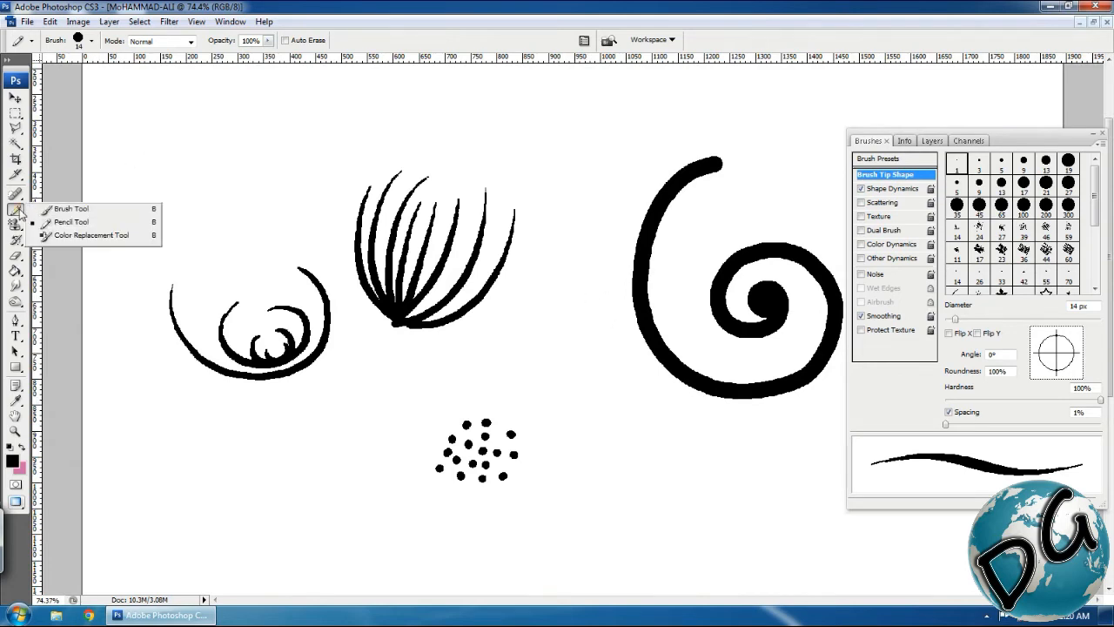
click(71, 210)
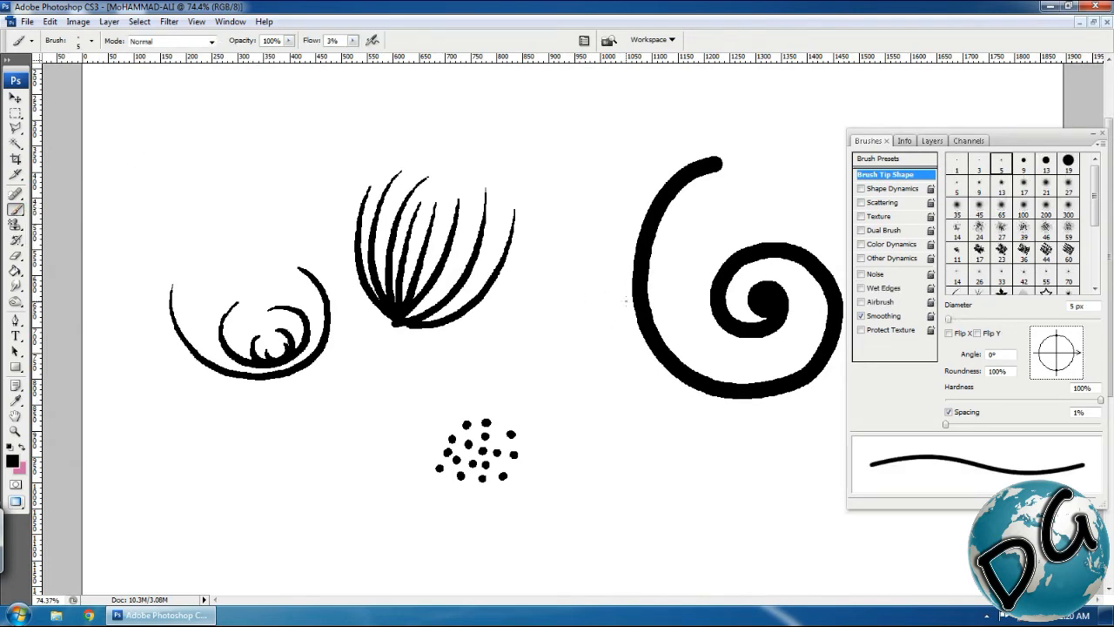
key(bracketright)
key(bracketright)
key(bracketright)
key(bracketright)
key(bracketright)
key(bracketright)
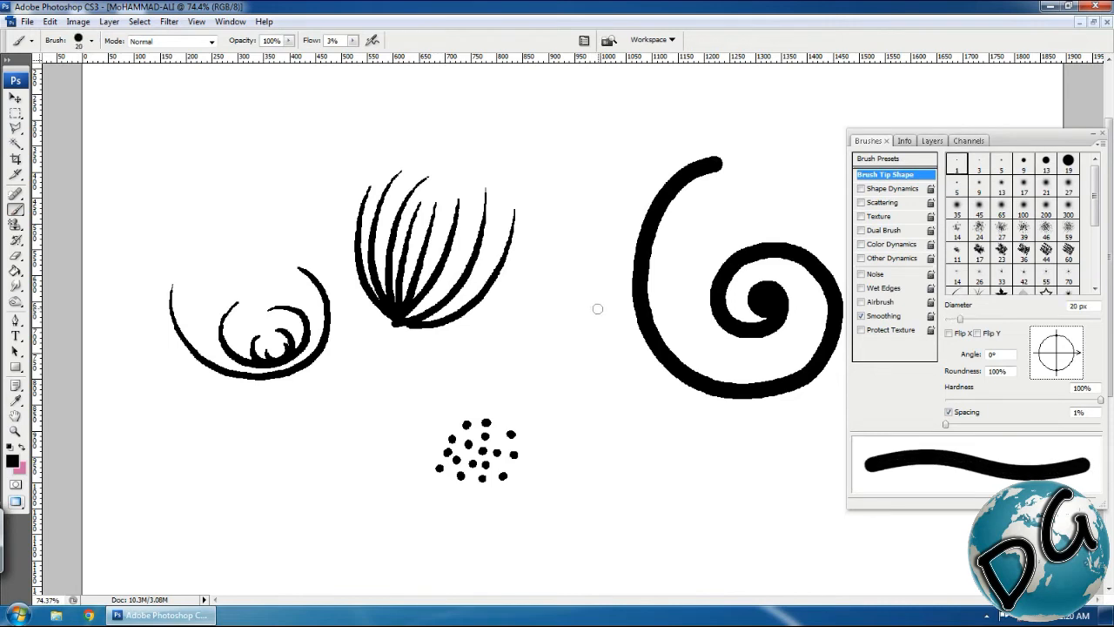
Paint a short soft black zigzag between the fan and the spiral with 25% flow and 0% hardness.
click(353, 41)
mouse_move(356, 57)
mouse_down()
mouse_move(420, 59)
mouse_move(370, 66)
mouse_up()
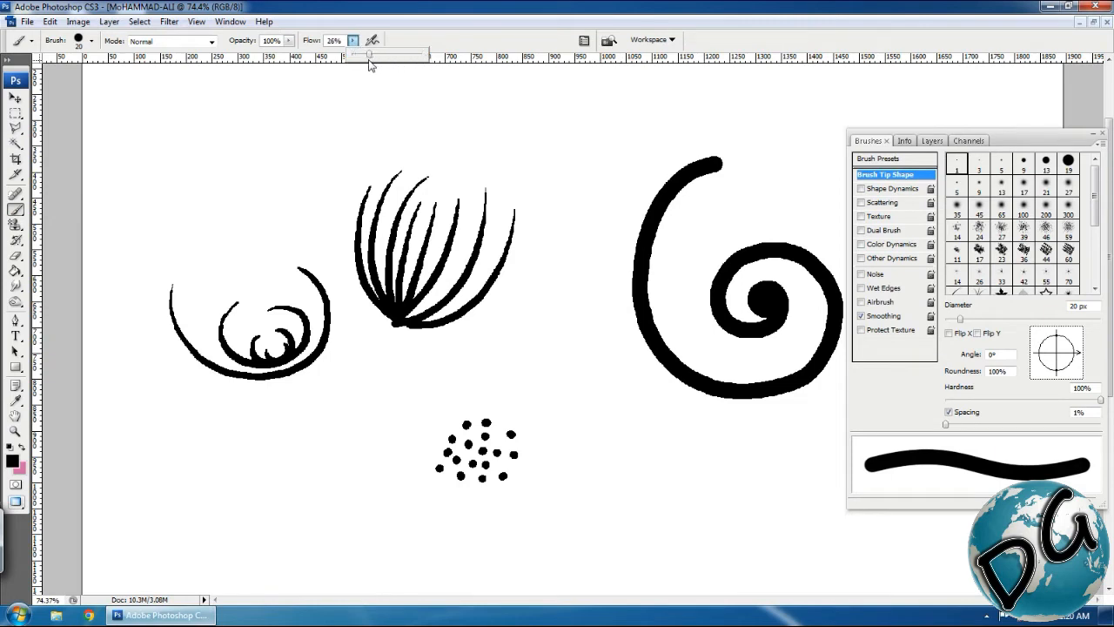
click(597, 289)
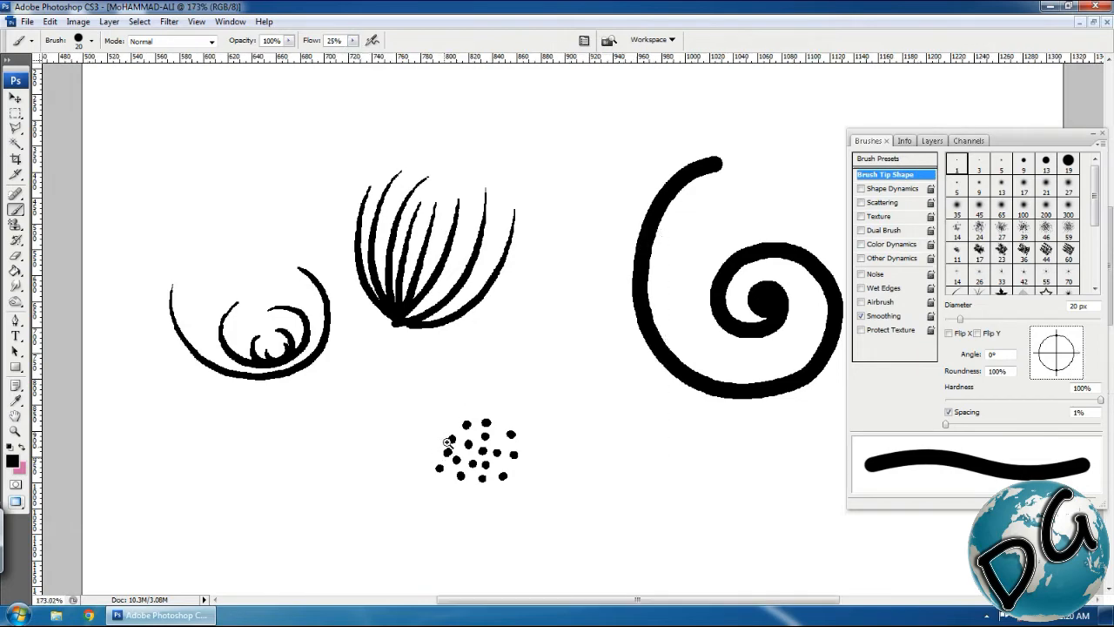
drag(453, 261, 652, 427)
drag(1079, 400, 978, 397)
scroll(978, 396, down, 5)
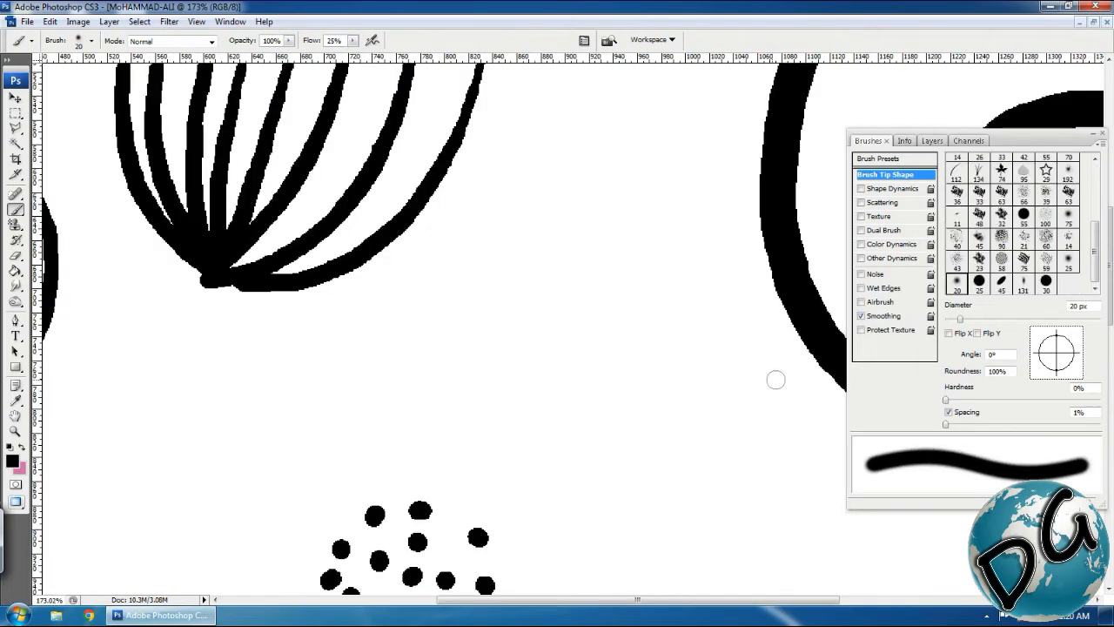
mouse_move(594, 296)
mouse_down()
mouse_move(499, 320)
mouse_move(467, 355)
mouse_move(516, 374)
mouse_up()
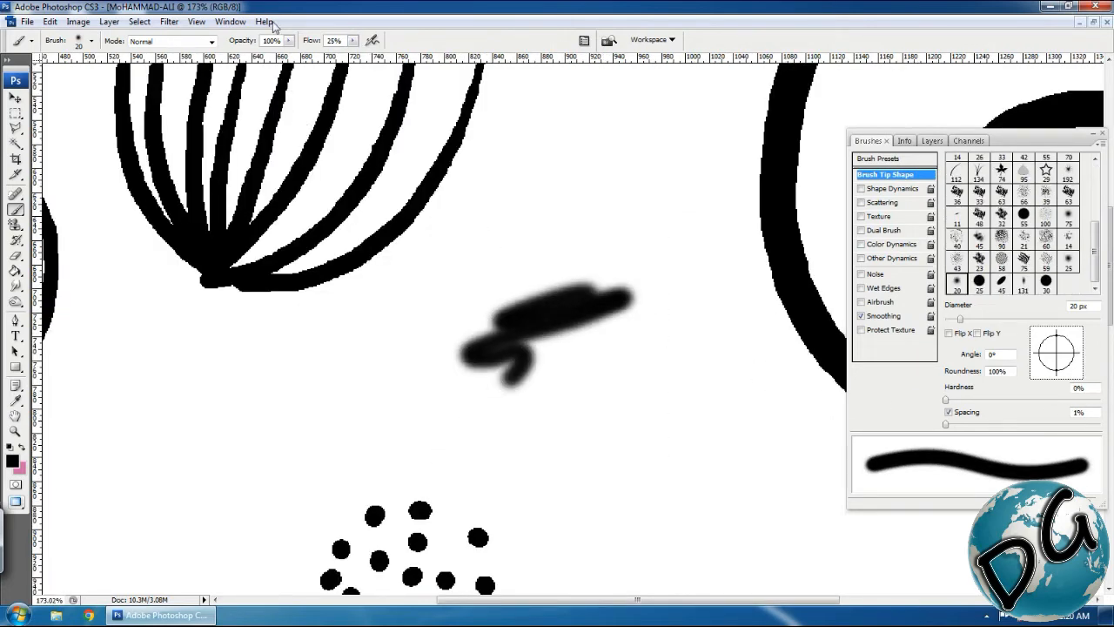
Scribble two soft grey patches around the black zigzag at 1% flow, enlarging the brush to 45 px for the one below the fan.
click(353, 41)
drag(352, 56, 198, 89)
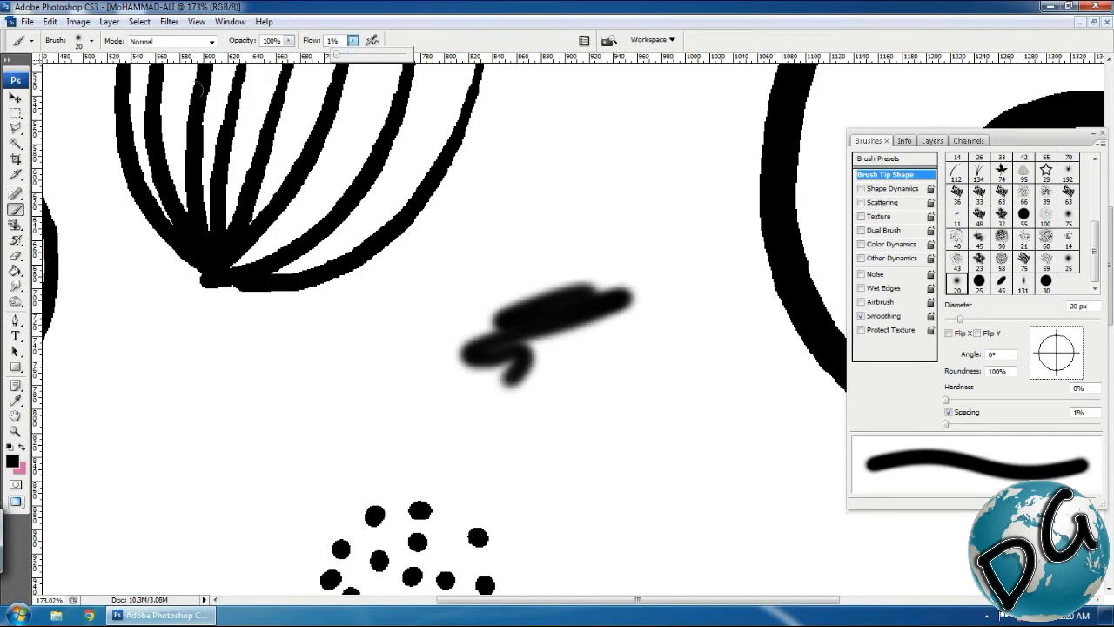
mouse_move(623, 383)
mouse_down()
mouse_move(636, 393)
mouse_move(544, 410)
mouse_move(687, 430)
mouse_move(531, 448)
mouse_move(534, 477)
mouse_move(559, 497)
mouse_move(646, 514)
mouse_up()
key(comma)
key(bracketright)
key(bracketright)
mouse_move(667, 392)
mouse_down()
mouse_move(636, 402)
mouse_move(616, 428)
mouse_up()
mouse_move(321, 397)
mouse_down()
mouse_move(402, 306)
mouse_move(412, 355)
mouse_move(228, 482)
mouse_move(240, 510)
mouse_move(278, 500)
mouse_move(314, 373)
mouse_move(178, 336)
mouse_move(234, 337)
mouse_move(398, 438)
mouse_up()
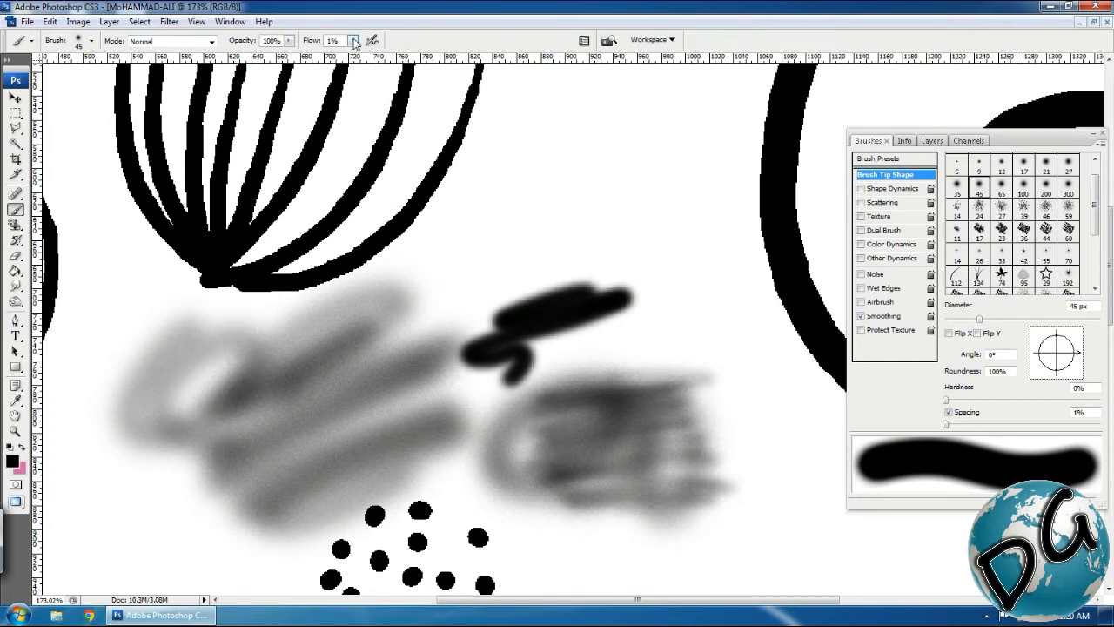
Set the flow to 100% and paint a thick, soft black C-shaped stroke above the zigzag.
mouse_move(354, 45)
mouse_down()
mouse_move(358, 57)
mouse_move(521, 56)
mouse_up()
click(625, 187)
mouse_move(619, 189)
mouse_down()
mouse_move(535, 219)
mouse_move(579, 253)
mouse_move(657, 242)
mouse_up()
Set the brush hardness to 100% and paint a thick hooked black curve directly below the spiral.
mouse_move(947, 400)
mouse_down()
mouse_move(1101, 402)
mouse_move(1109, 412)
mouse_up()
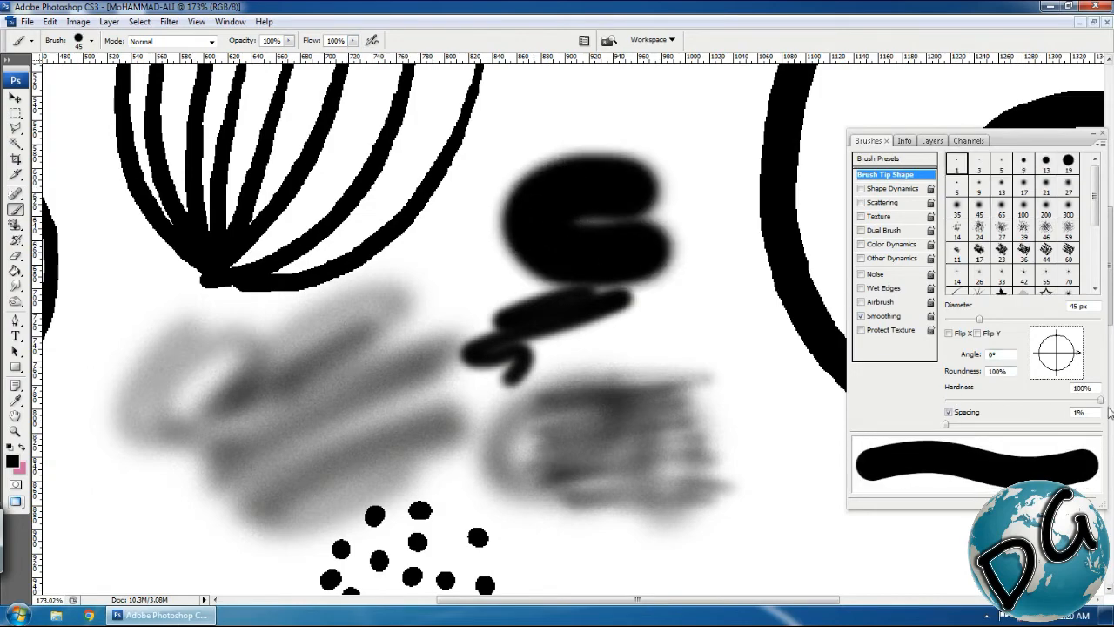
drag(820, 384, 400, 296)
mouse_move(496, 396)
mouse_down()
mouse_move(423, 443)
mouse_move(547, 536)
mouse_move(641, 366)
mouse_move(579, 361)
mouse_up()
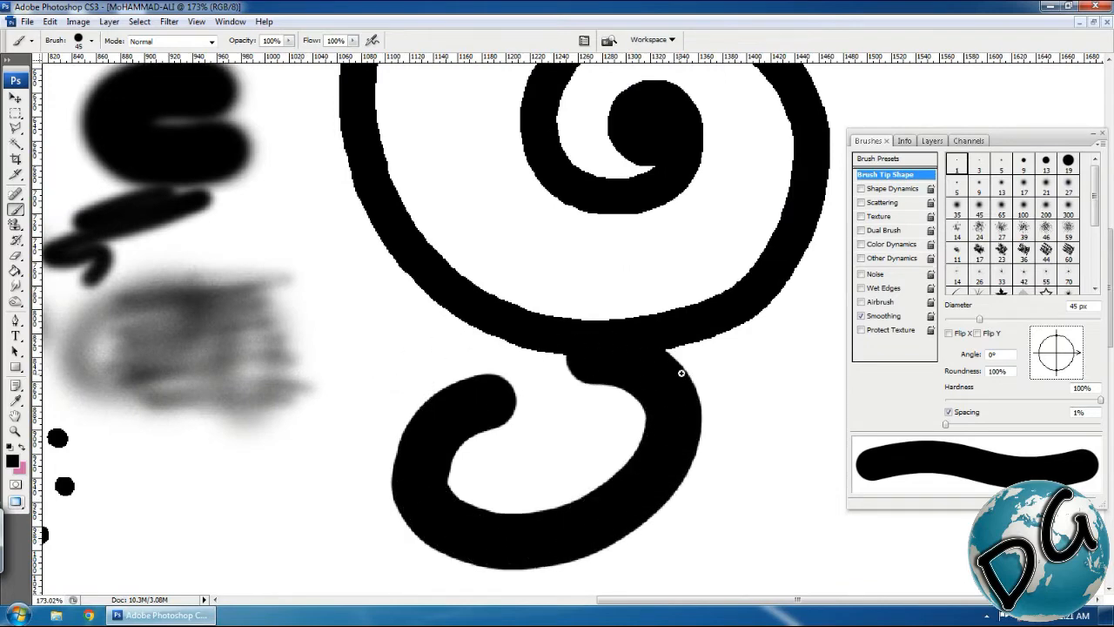
scroll(696, 348, up, 6)
scroll(592, 452, down, 5)
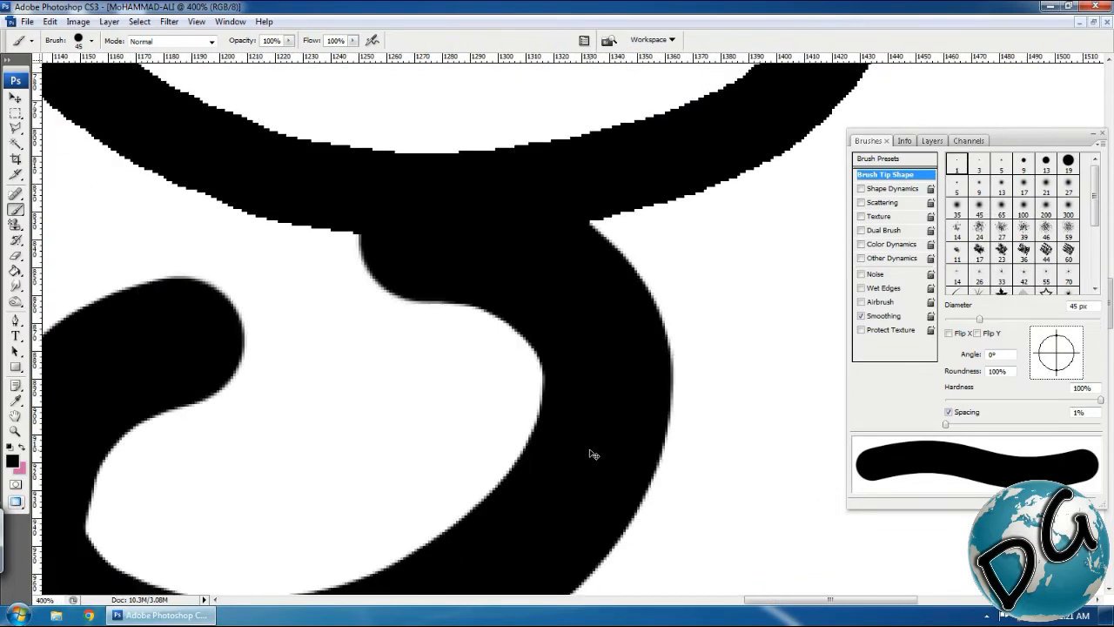
scroll(591, 452, down, 3)
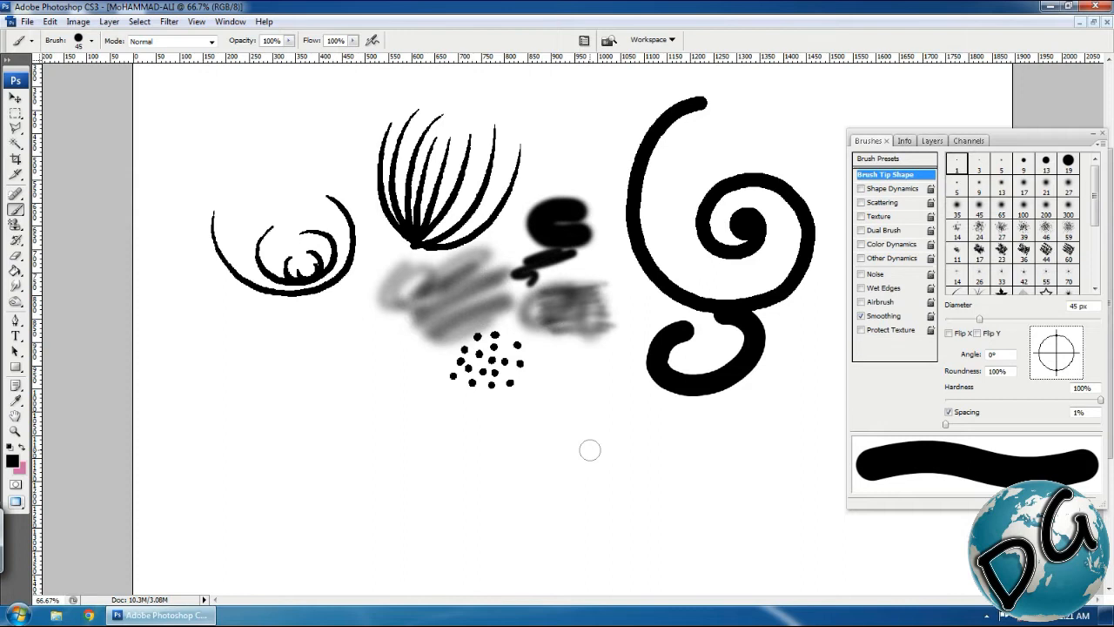
Turn on Shape Dynamics for the brush and reduce its diameter to 20 px.
click(860, 189)
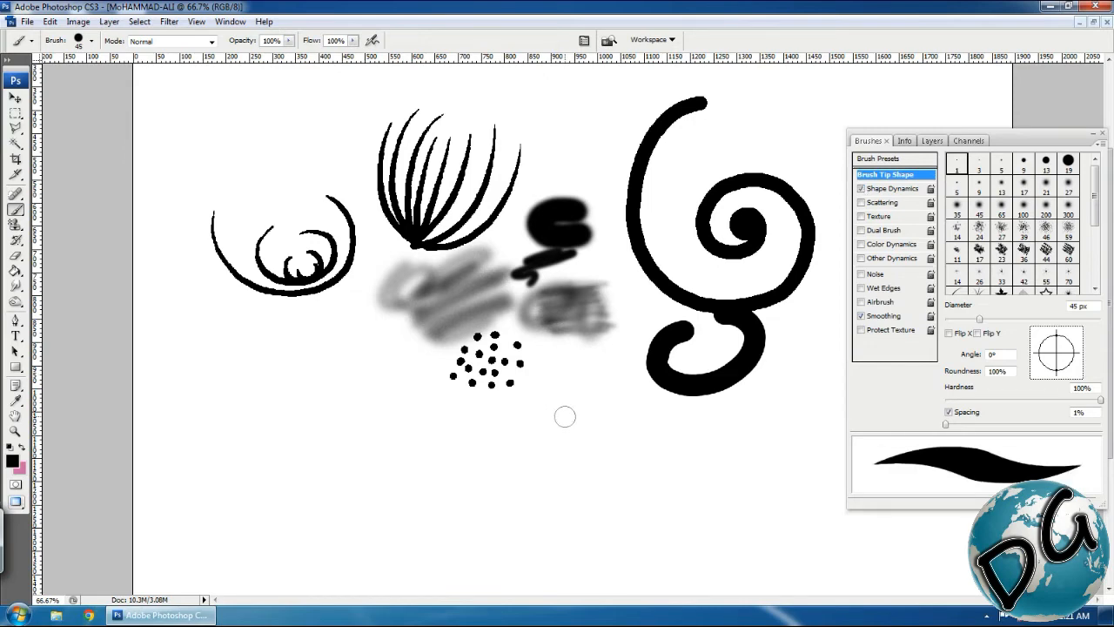
key(bracketleft)
key(bracketleft)
key(bracketleft)
key(bracketleft)
key(bracketleft)
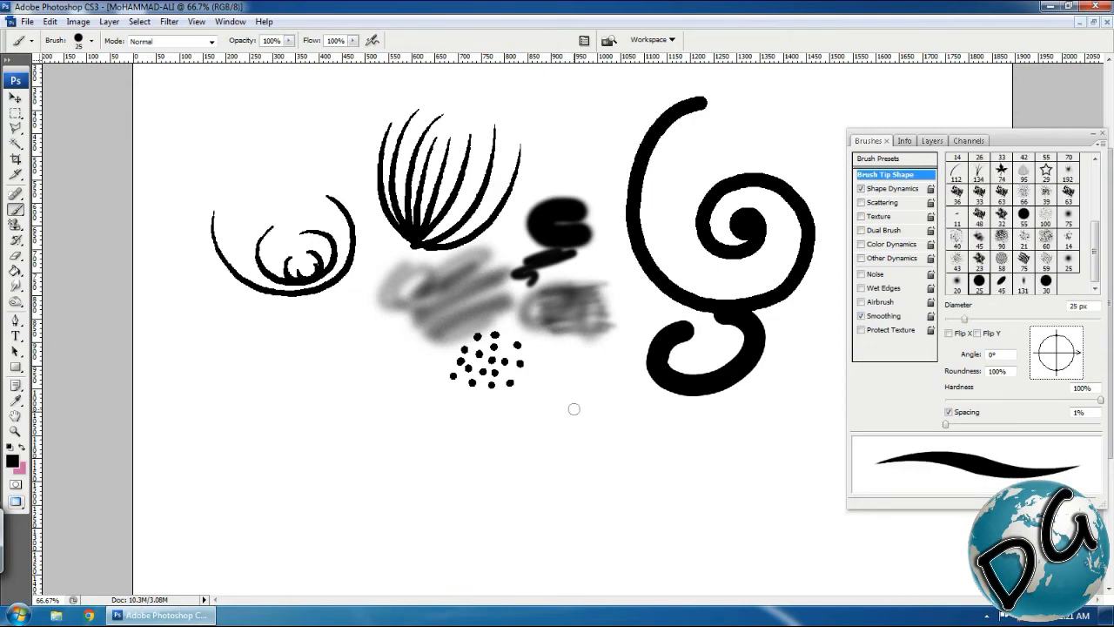
key(ctrl+plus)
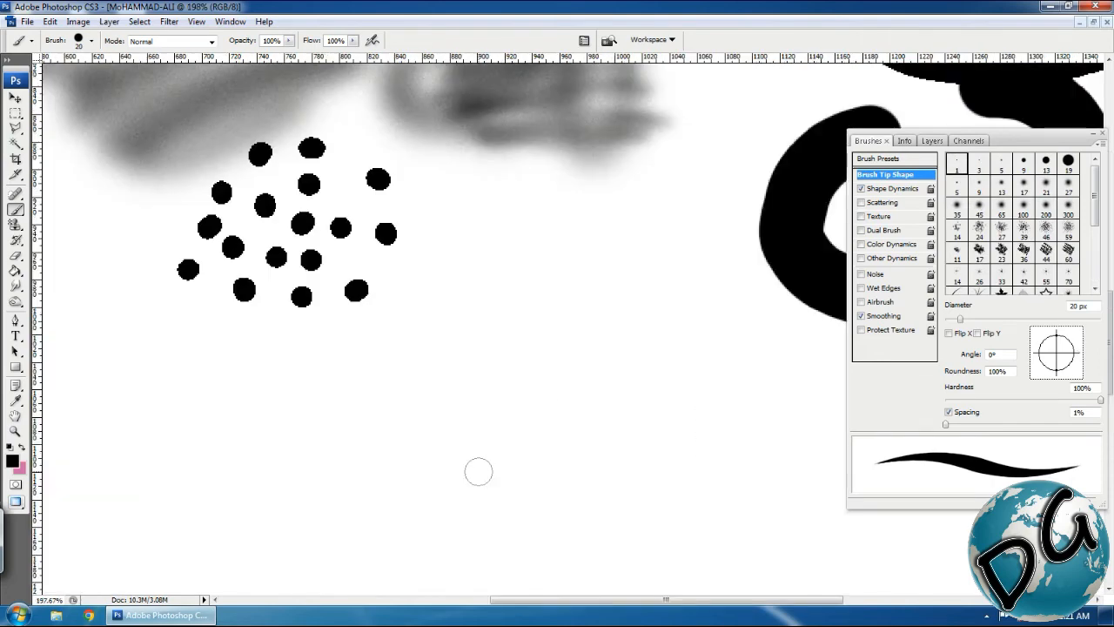
Examine the stroke edges of the pencil-drawn fan up close.
mouse_move(478, 470)
mouse_down()
mouse_move(786, 527)
mouse_move(624, 532)
mouse_up()
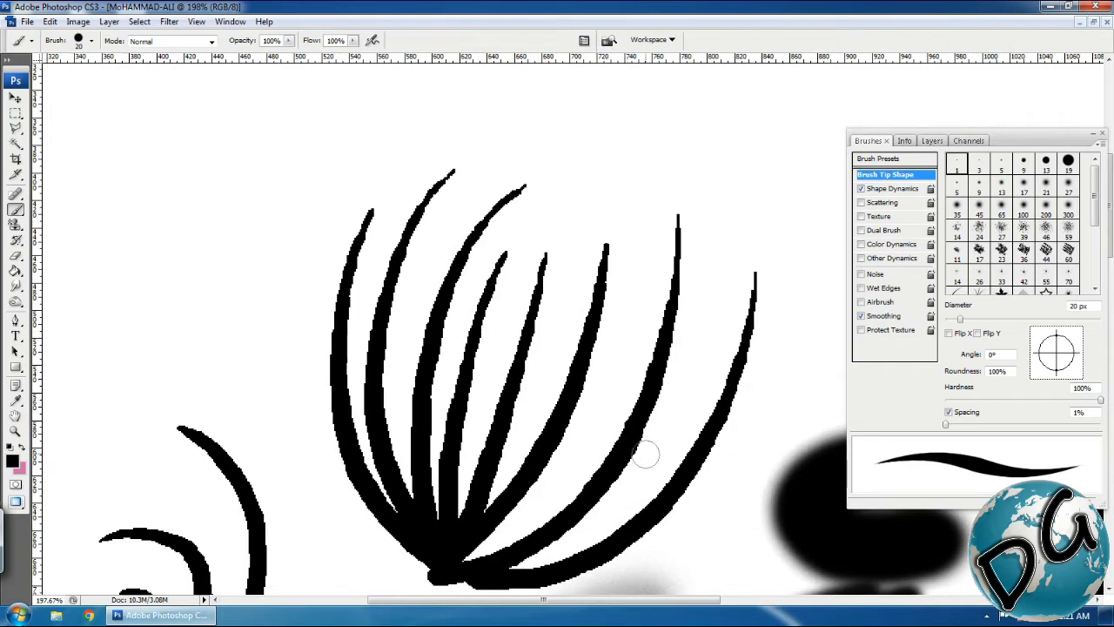
key(ctrl+space)
drag(746, 179, 559, 481)
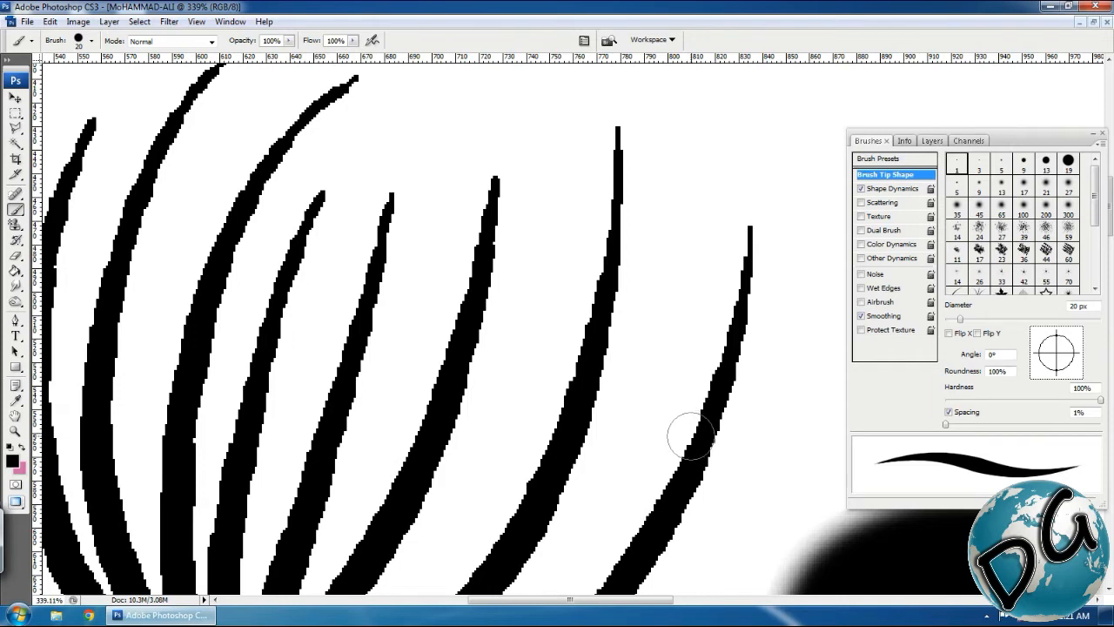
key(ctrl+minus)
key(ctrl+minus)
key(ctrl+minus)
key(ctrl+minus)
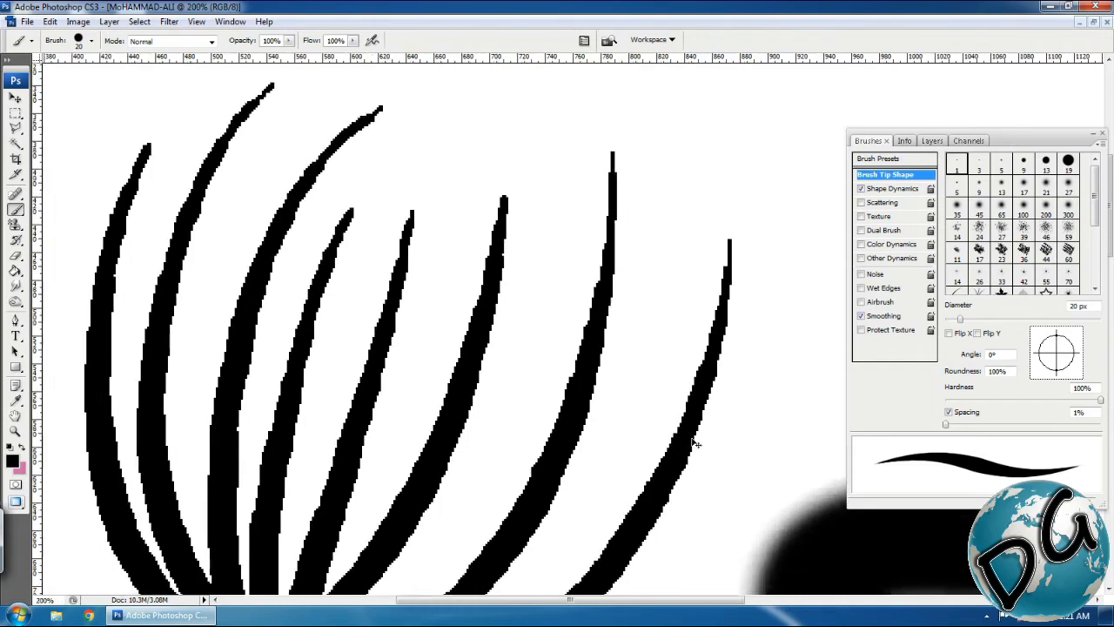
drag(692, 439, 545, 241)
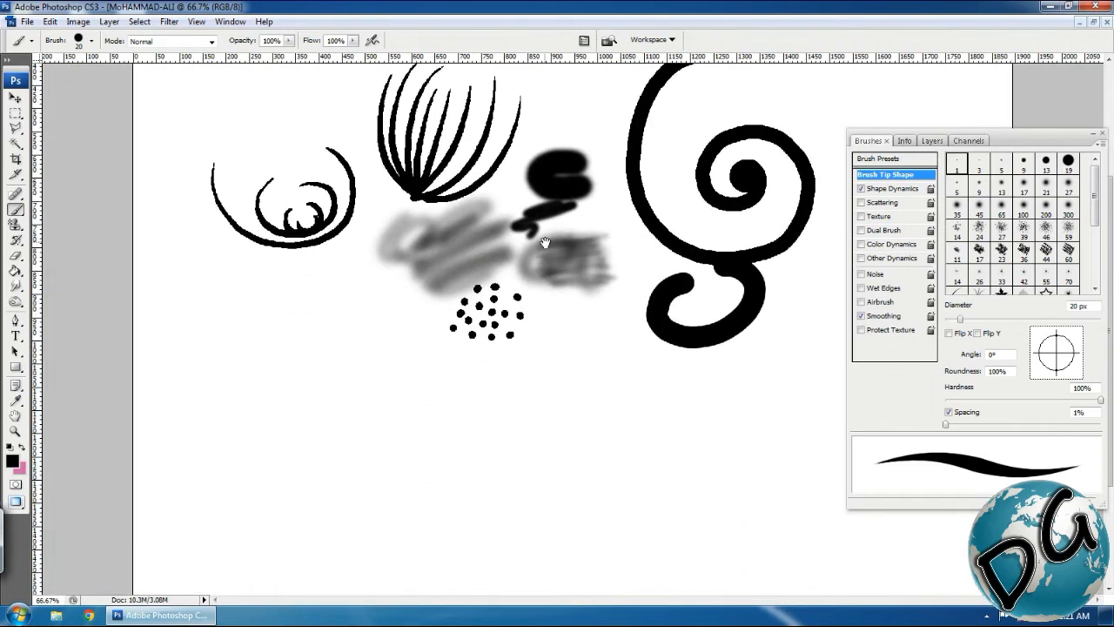
Draw a fan of seven tapered black brush strokes in the empty area below the dots, curving down to meet at one base.
drag(673, 351, 501, 514)
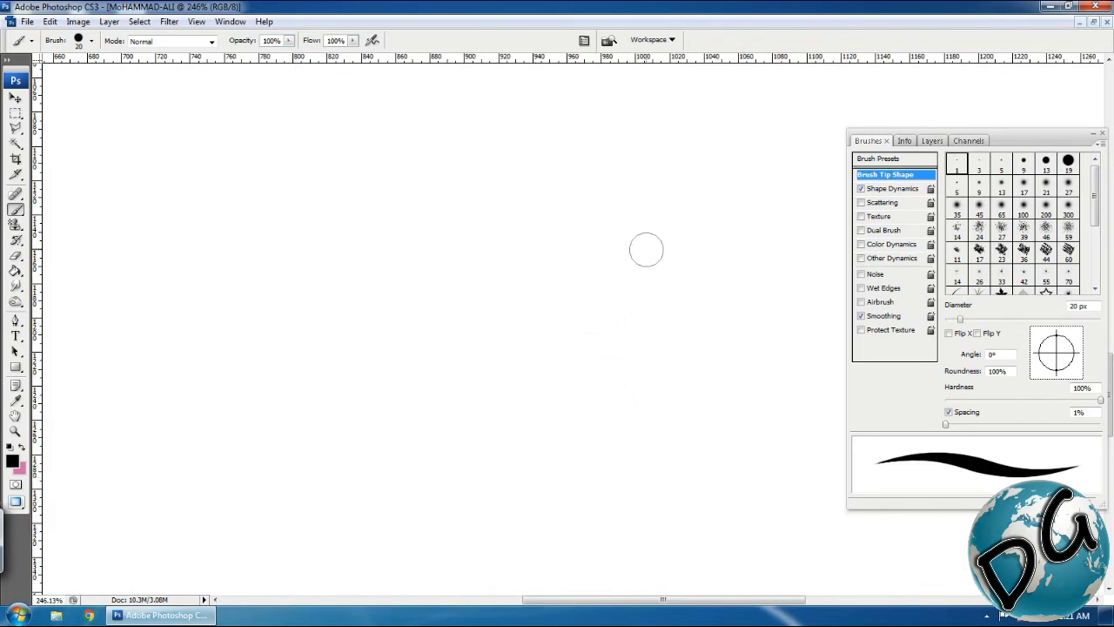
mouse_move(457, 233)
mouse_down()
mouse_move(421, 338)
mouse_move(426, 527)
mouse_up()
mouse_move(523, 202)
mouse_down()
mouse_move(481, 271)
mouse_move(427, 447)
mouse_move(435, 494)
mouse_up()
drag(590, 156, 435, 488)
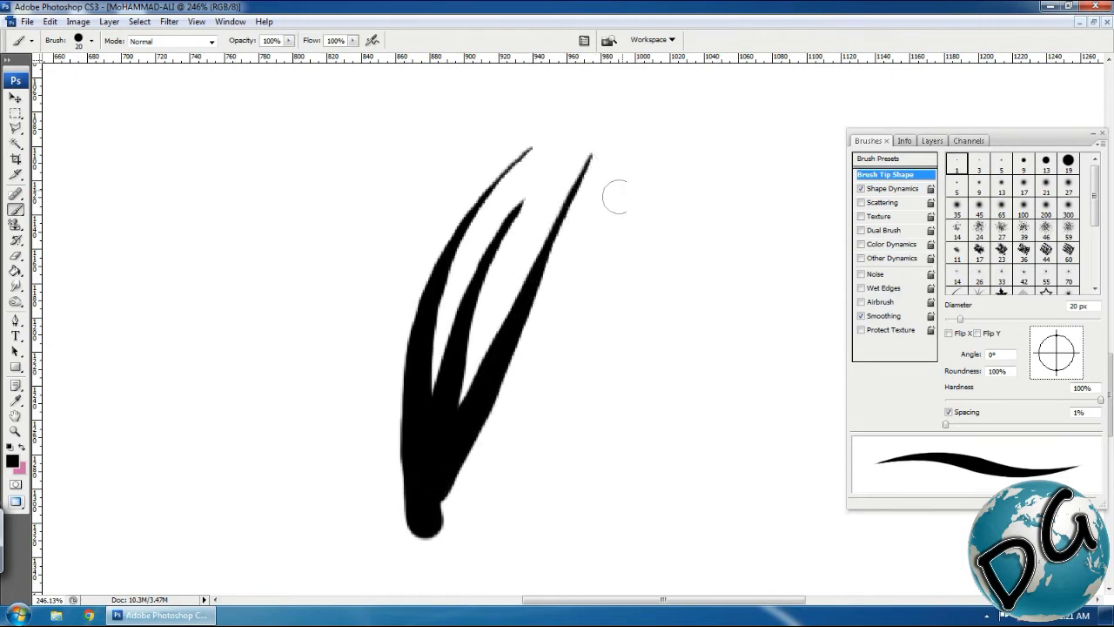
mouse_move(644, 150)
mouse_down()
mouse_move(590, 292)
mouse_move(506, 424)
mouse_move(438, 498)
mouse_up()
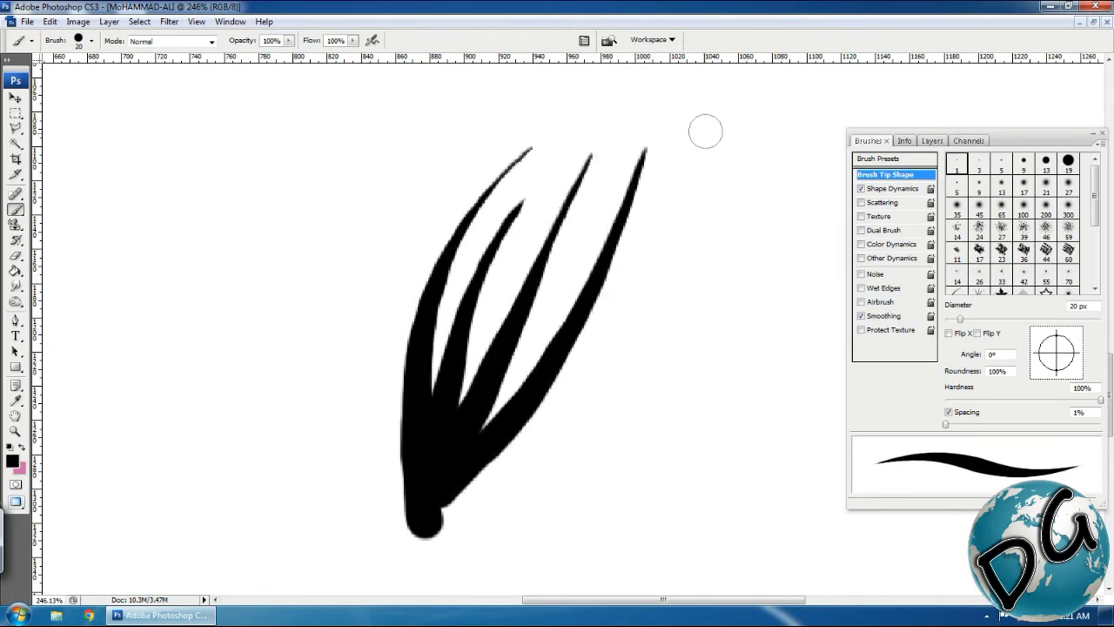
mouse_move(703, 150)
mouse_down()
mouse_move(671, 251)
mouse_move(599, 383)
mouse_move(499, 483)
mouse_move(427, 505)
mouse_up()
mouse_move(748, 207)
mouse_down()
mouse_move(719, 281)
mouse_move(519, 514)
mouse_move(399, 548)
mouse_up()
mouse_move(442, 136)
mouse_down()
mouse_move(369, 253)
mouse_move(344, 398)
mouse_move(365, 495)
mouse_move(392, 547)
mouse_up()
Draw a sideways fan of long tapered black strokes below the new fan, starting thin on the left and converging at its right end.
mouse_move(645, 383)
mouse_down()
mouse_move(450, 260)
mouse_move(890, 22)
mouse_up()
key(ctrl+minus)
key(ctrl+minus)
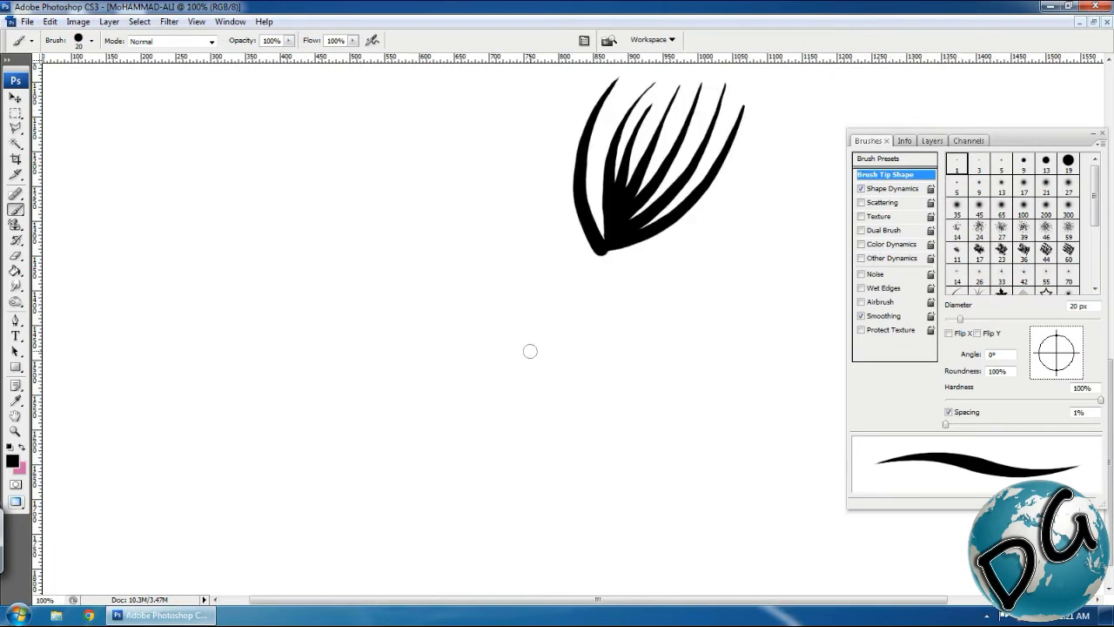
key(ctrl+plus)
drag(176, 363, 715, 357)
drag(241, 328, 678, 338)
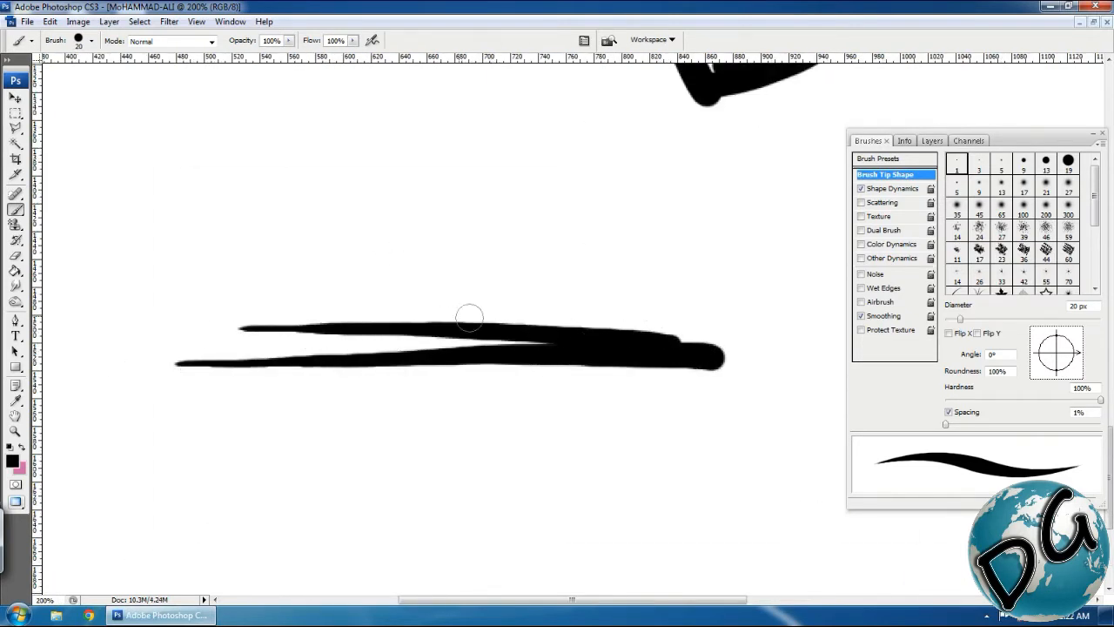
mouse_move(86, 298)
mouse_down()
mouse_move(231, 286)
mouse_move(493, 297)
mouse_move(704, 342)
mouse_up()
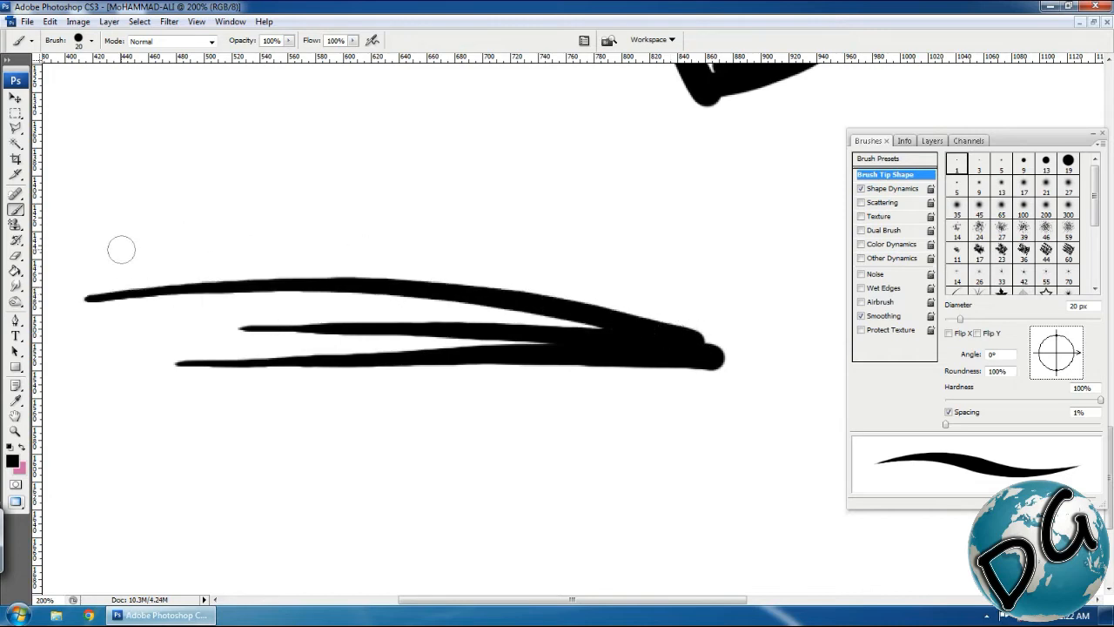
mouse_move(198, 245)
mouse_down()
mouse_move(457, 268)
mouse_move(630, 310)
mouse_up()
mouse_move(172, 187)
mouse_down()
mouse_move(374, 206)
mouse_move(514, 249)
mouse_move(692, 335)
mouse_up()
mouse_move(114, 383)
mouse_down()
mouse_move(389, 405)
mouse_move(614, 368)
mouse_up()
mouse_move(124, 413)
mouse_down()
mouse_move(191, 429)
mouse_move(575, 407)
mouse_move(663, 362)
mouse_up()
mouse_move(226, 137)
mouse_down()
mouse_move(260, 139)
mouse_move(468, 192)
mouse_move(638, 268)
mouse_move(713, 330)
mouse_move(269, 359)
mouse_up()
Draw six tapered black strokes mirroring the sideways fan, running from thin tips on the right to the same meeting point.
mouse_move(753, 329)
mouse_down()
mouse_move(502, 306)
mouse_move(262, 315)
mouse_up()
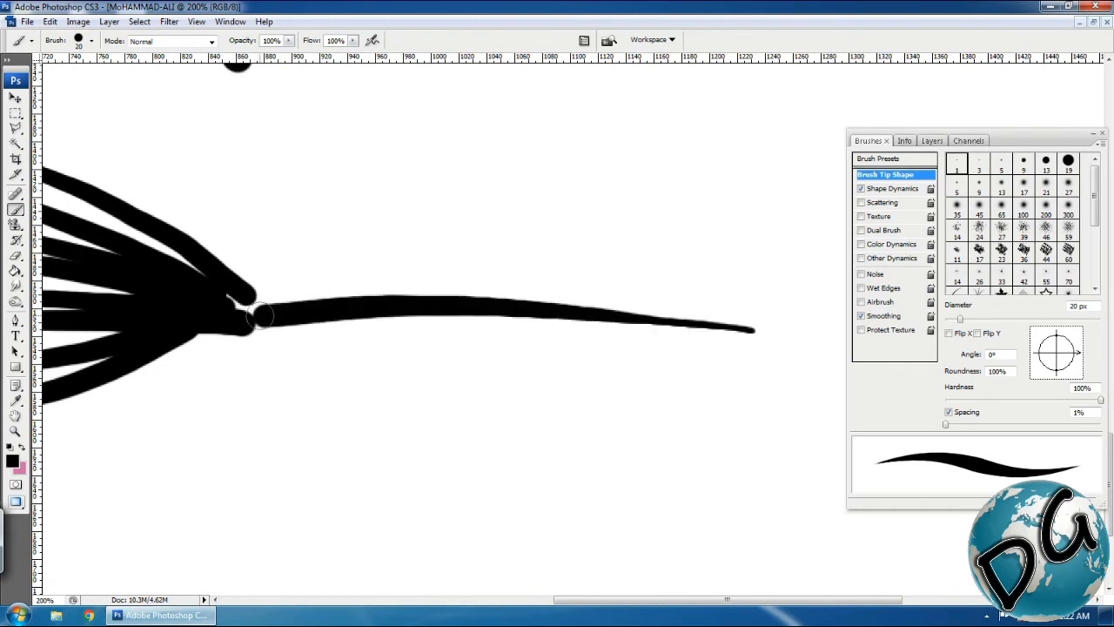
mouse_move(789, 282)
mouse_down()
mouse_move(530, 266)
mouse_move(265, 305)
mouse_up()
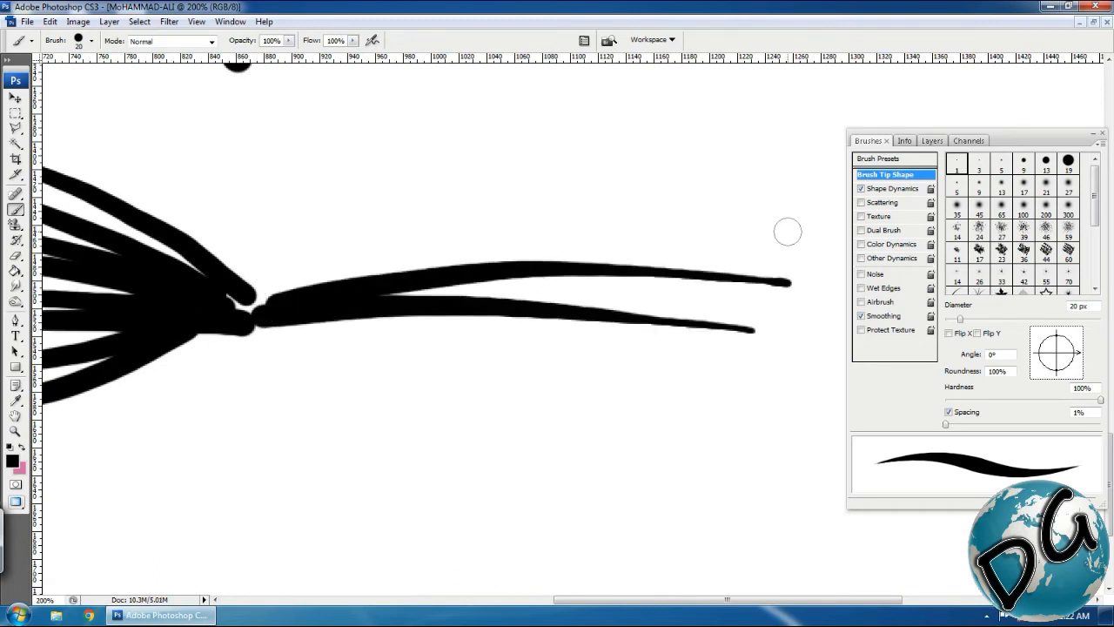
mouse_move(697, 224)
mouse_down()
mouse_move(413, 249)
mouse_move(261, 305)
mouse_up()
mouse_move(839, 184)
mouse_down()
mouse_move(605, 178)
mouse_move(347, 227)
mouse_move(200, 297)
mouse_up()
drag(746, 361, 217, 314)
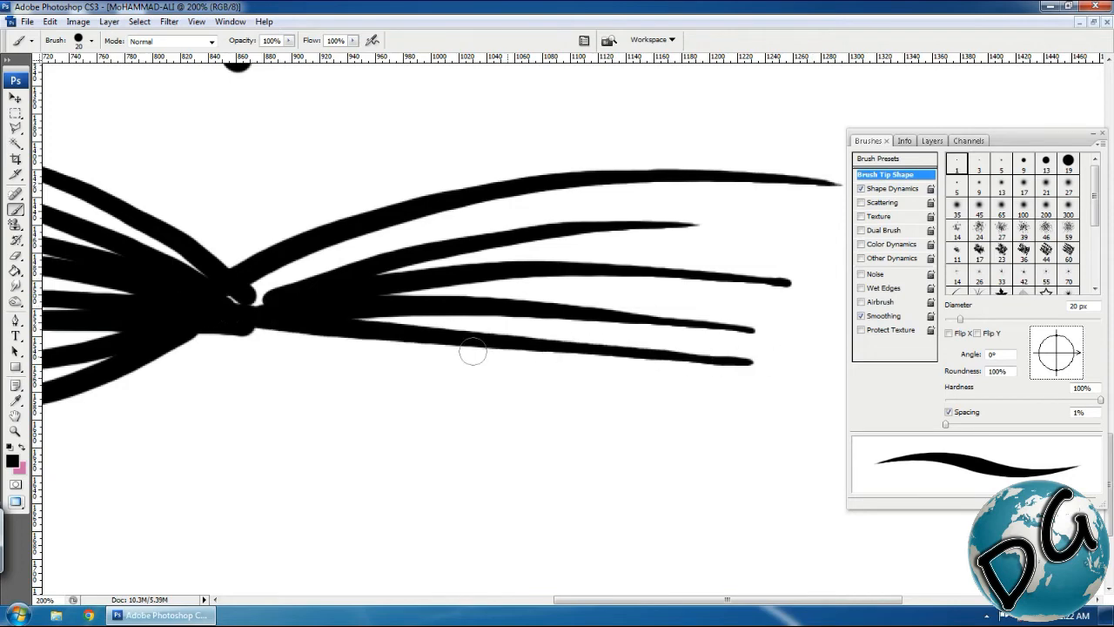
click(808, 404)
mouse_move(796, 421)
mouse_down()
mouse_move(703, 417)
mouse_move(300, 348)
mouse_move(261, 331)
mouse_up()
Draw a downward fan of six tapered black strokes below the two sideways fans, each widening towards a shared top.
mouse_move(544, 478)
mouse_down()
mouse_move(563, 588)
mouse_move(386, 120)
mouse_move(539, 238)
mouse_move(524, 189)
mouse_up()
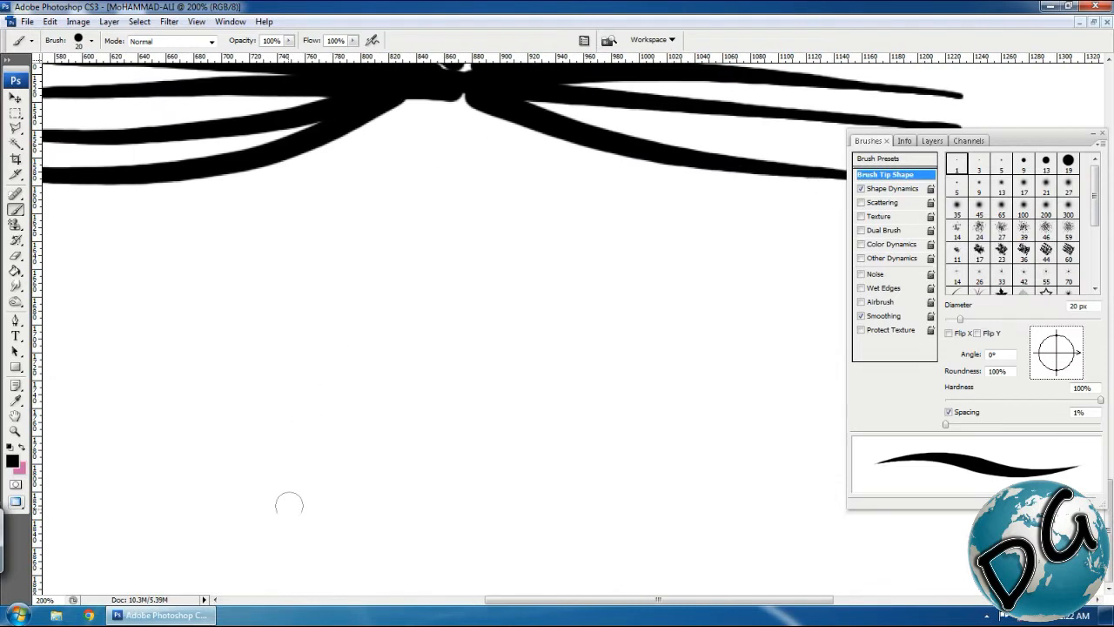
mouse_move(248, 476)
mouse_down()
mouse_move(252, 386)
mouse_move(300, 255)
mouse_move(367, 178)
mouse_up()
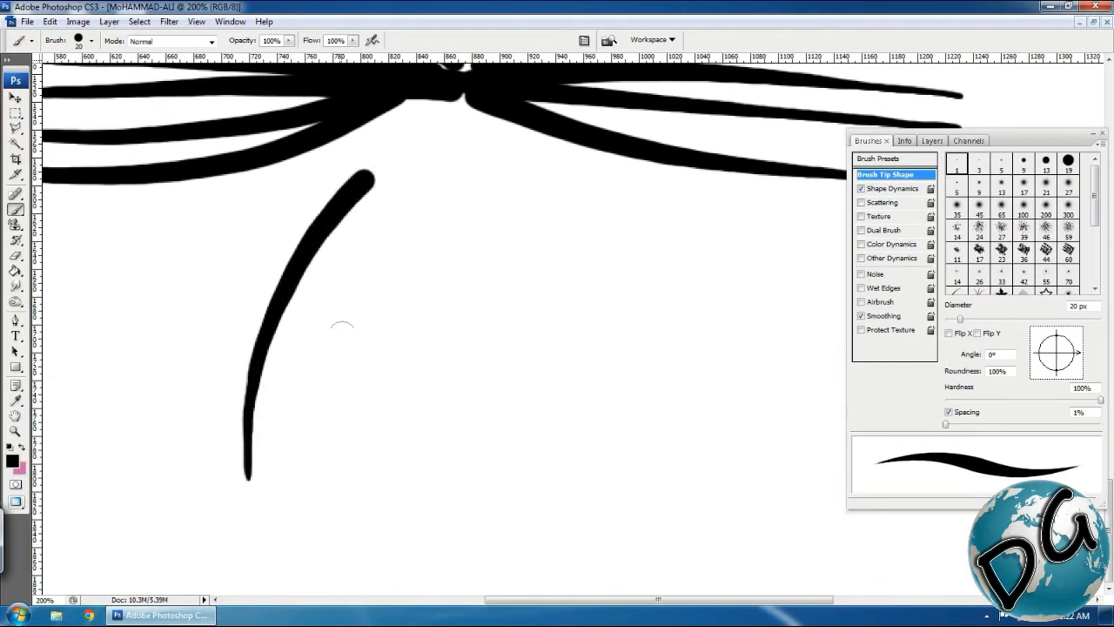
drag(291, 463, 395, 172)
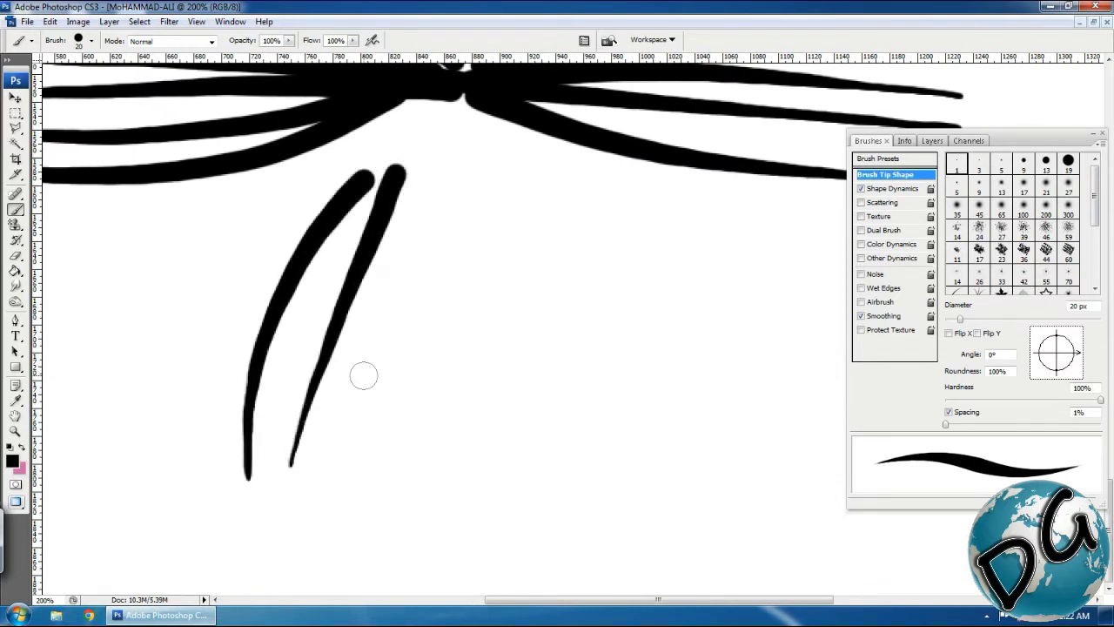
mouse_move(349, 439)
mouse_down()
mouse_move(400, 271)
mouse_move(406, 174)
mouse_up()
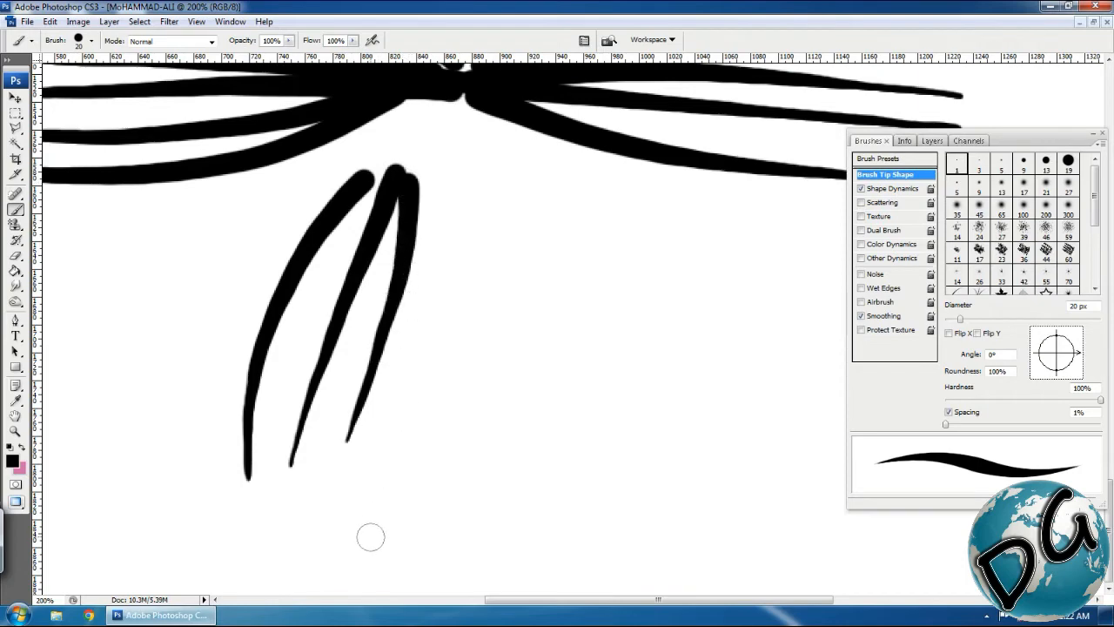
drag(380, 505, 386, 491)
mouse_move(397, 467)
mouse_down()
mouse_move(421, 316)
mouse_move(414, 181)
mouse_up()
mouse_move(444, 490)
mouse_down()
mouse_move(438, 520)
mouse_move(448, 241)
mouse_move(416, 178)
mouse_up()
mouse_move(496, 529)
mouse_down()
mouse_move(491, 290)
mouse_move(419, 175)
mouse_up()
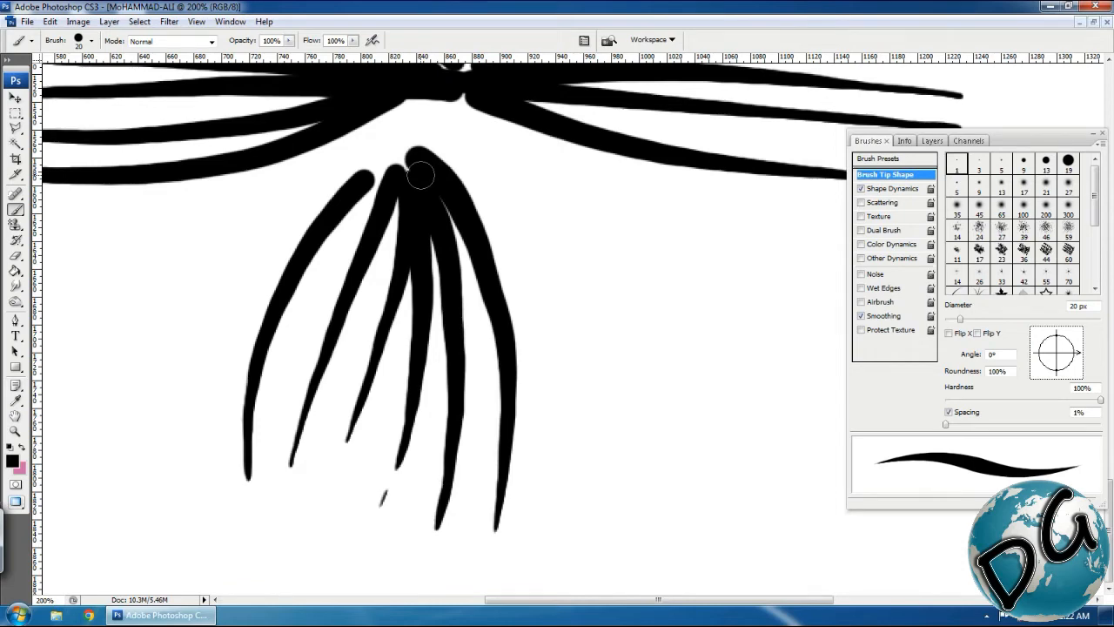
Review the finished stroke fans across the page and examine the tips of the upright fan up close.
drag(576, 279, 314, 537)
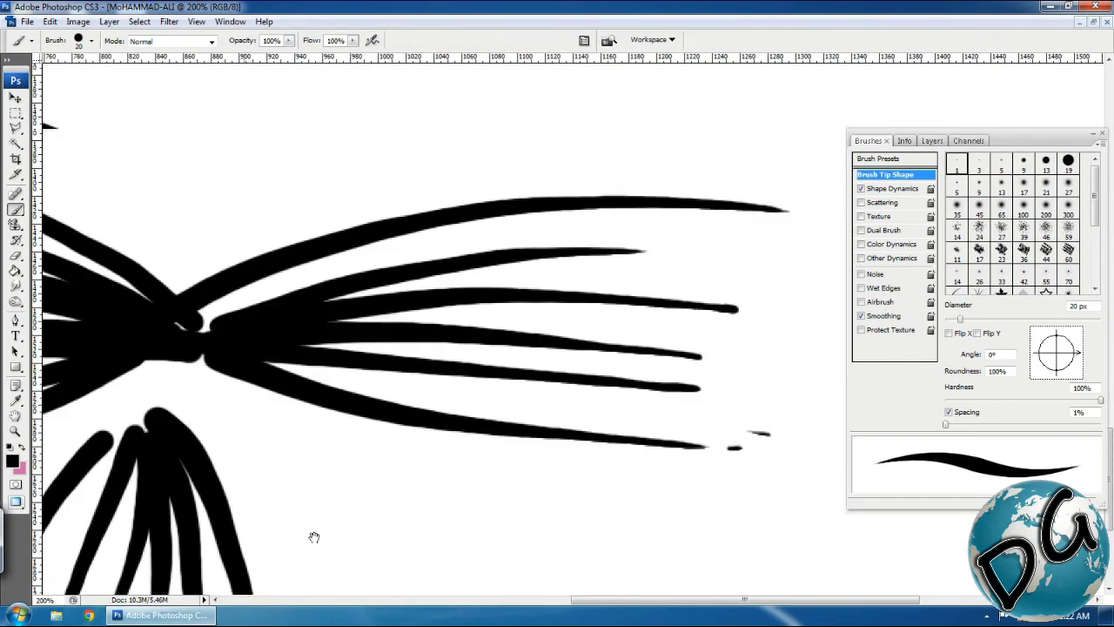
drag(513, 321, 321, 537)
drag(432, 420, 488, 501)
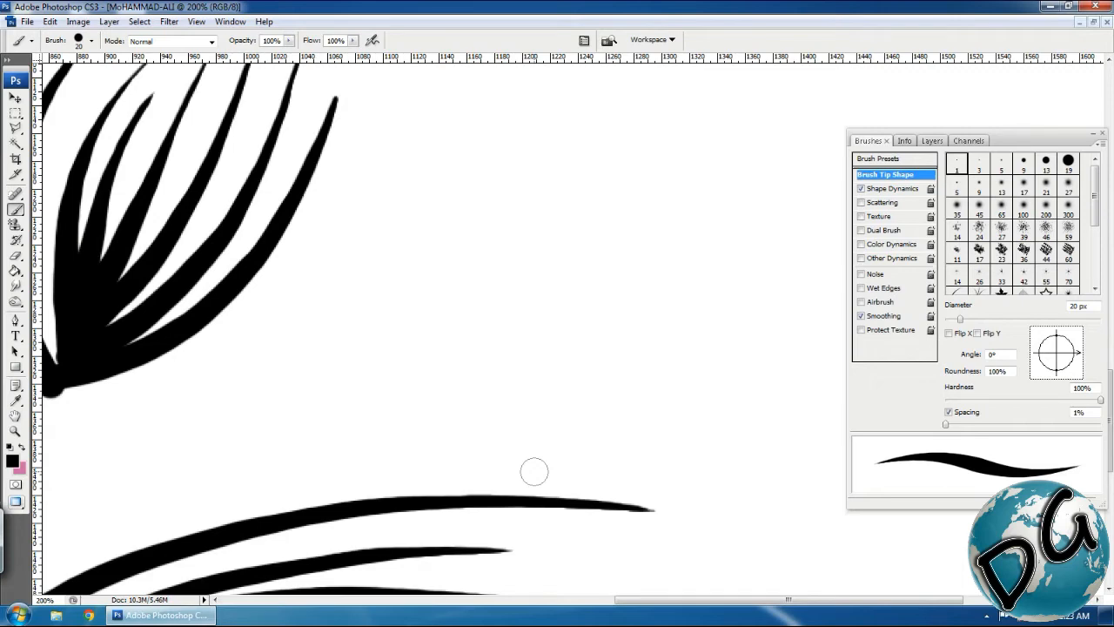
key(ctrl+minus)
key(ctrl+minus)
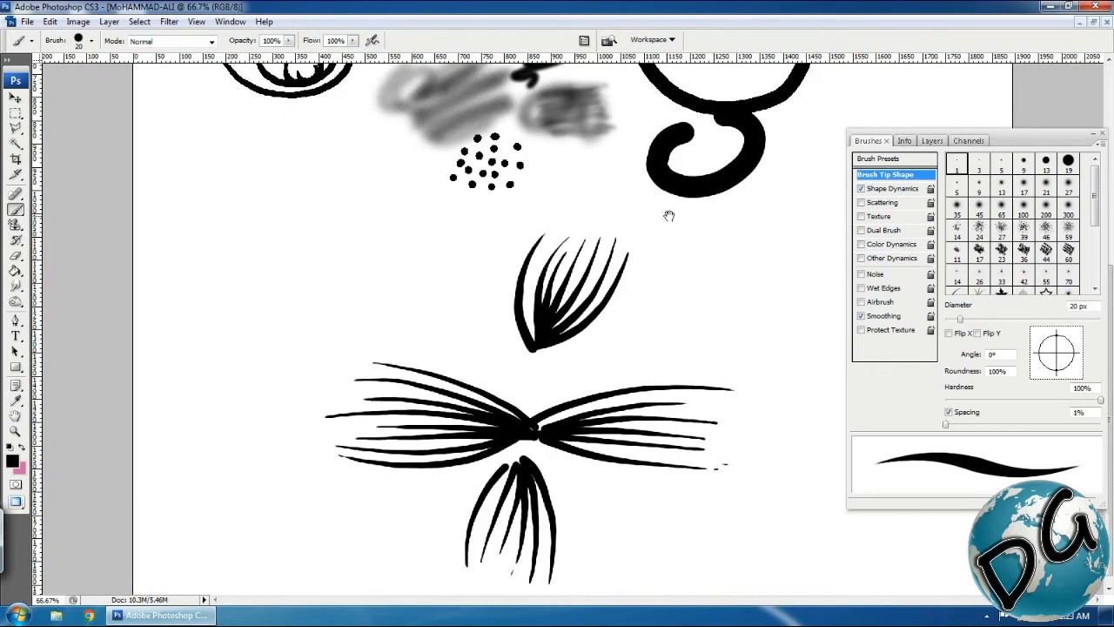
drag(667, 214, 447, 442)
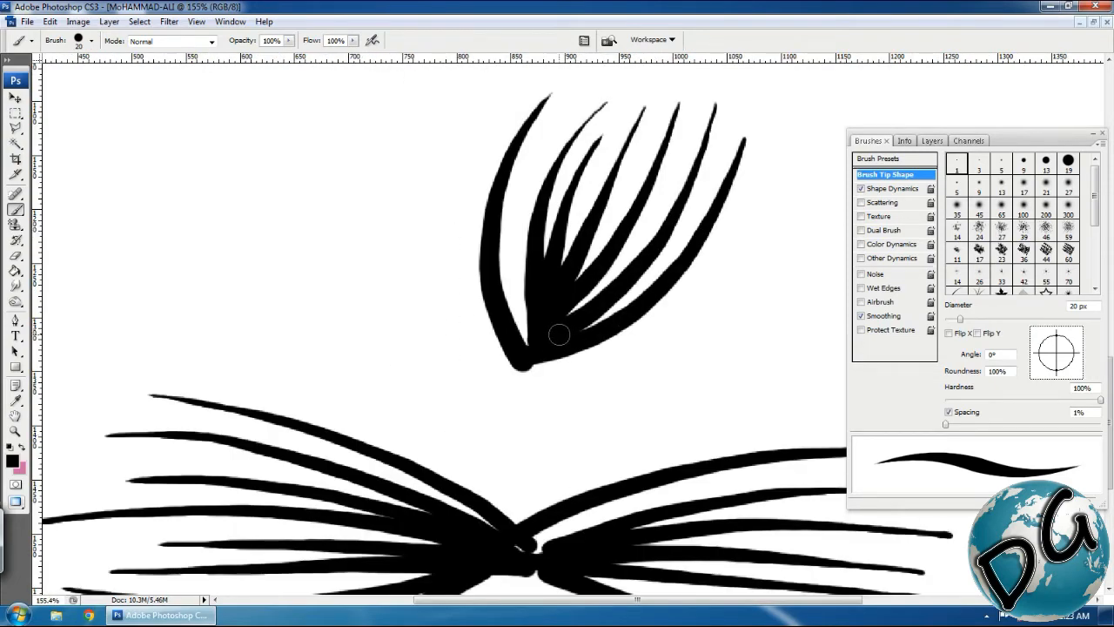
mouse_move(557, 330)
mouse_down()
mouse_move(676, 232)
mouse_move(717, 178)
mouse_move(491, 485)
mouse_move(488, 551)
mouse_up()
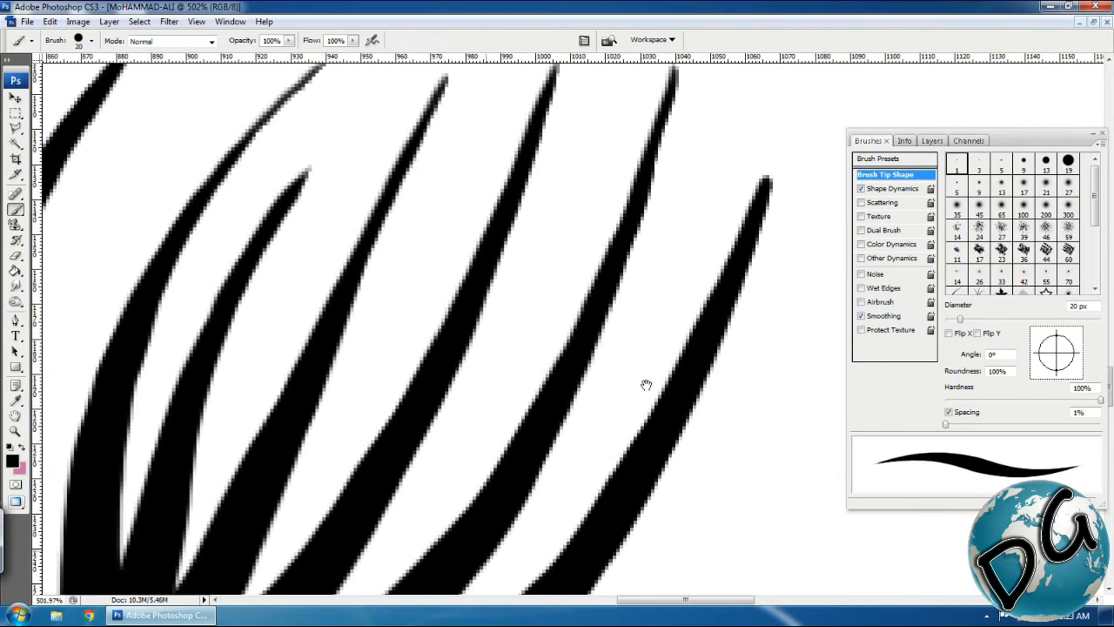
Reduce the brush to 8 px and draw two thin tapered strokes beside the upright fan, meeting at their lower ends.
drag(644, 386, 368, 447)
drag(606, 349, 385, 236)
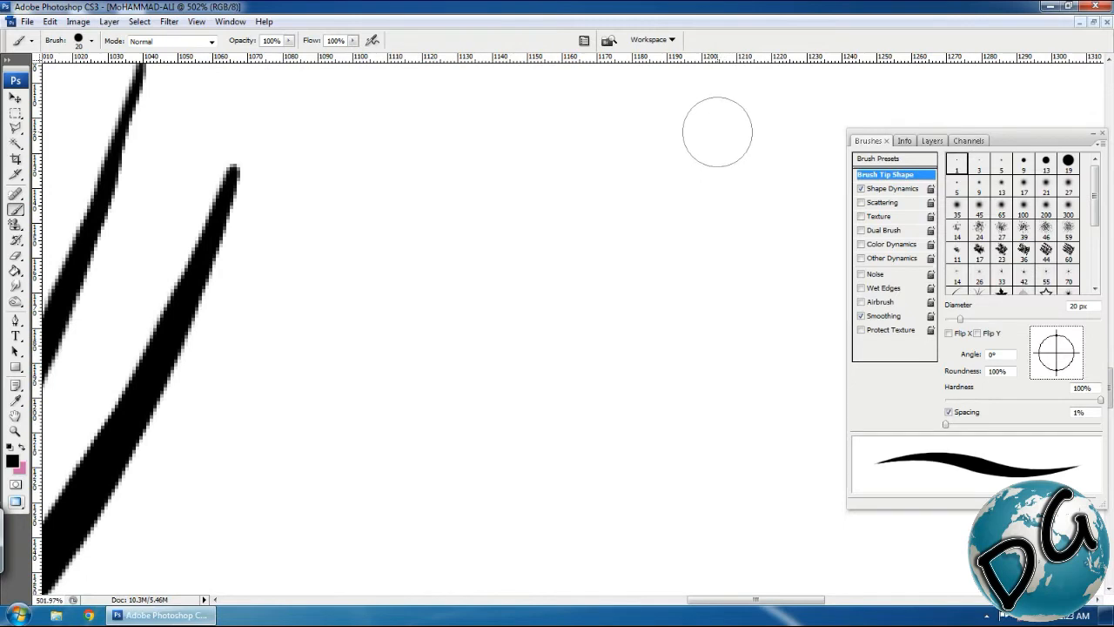
key(bracketleft)
key(bracketleft)
key(bracketleft)
mouse_move(577, 145)
mouse_down()
mouse_move(473, 203)
mouse_move(269, 509)
mouse_up()
mouse_move(535, 235)
mouse_down()
mouse_move(343, 452)
mouse_move(296, 483)
mouse_up()
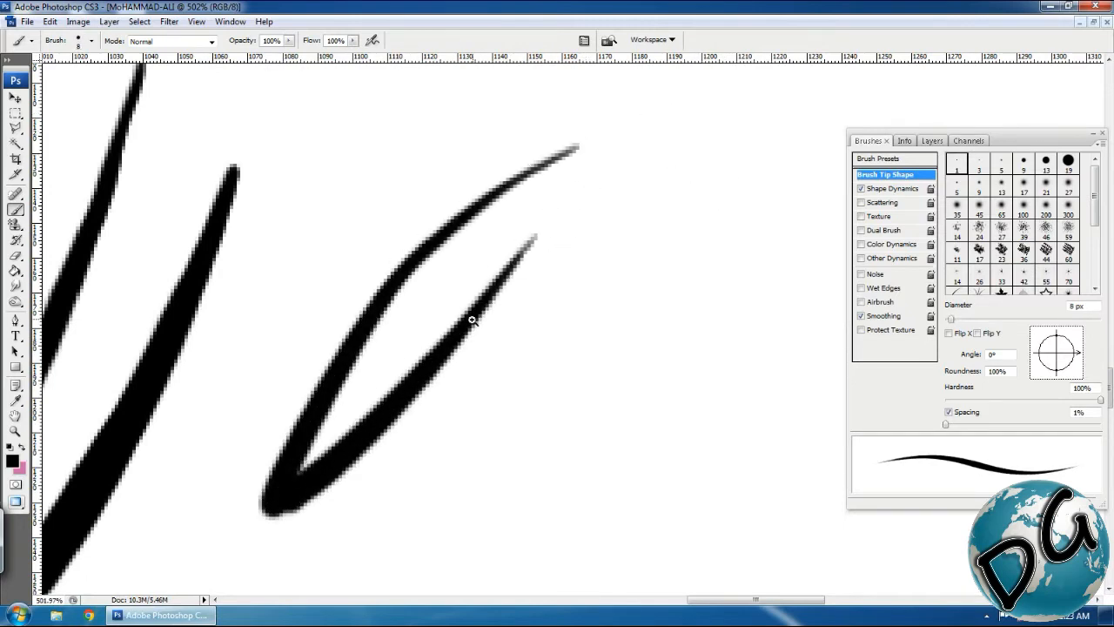
Inspect the soft edge pixels of the two thin strokes and apply a Threshold adjustment at level 128.
scroll(397, 380, up, 5)
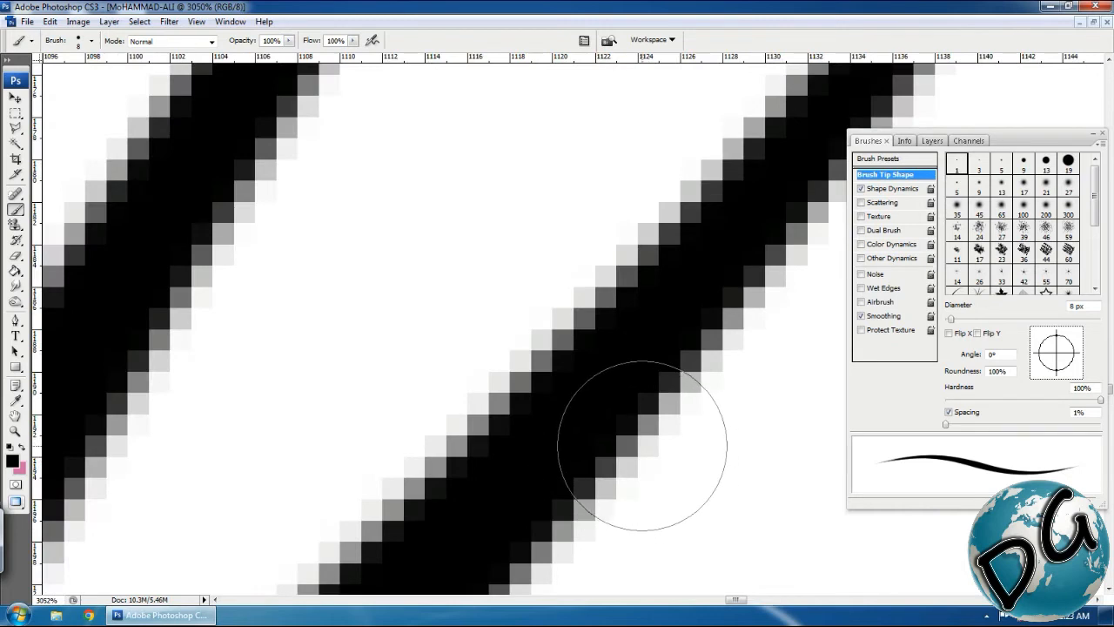
scroll(646, 442, down, 2)
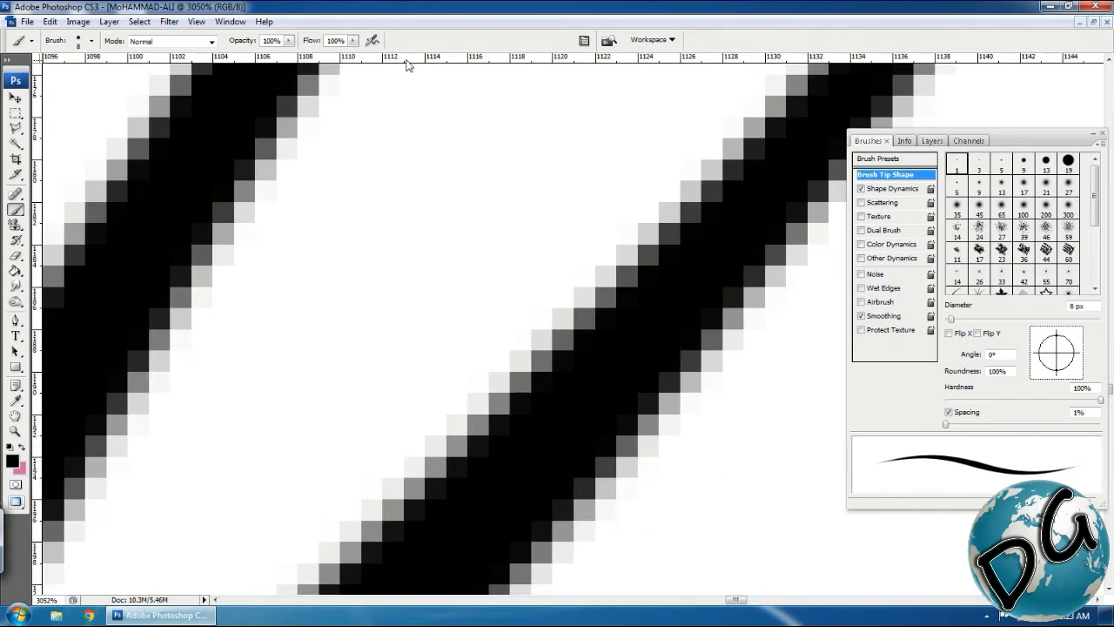
click(78, 24)
mouse_move(140, 59)
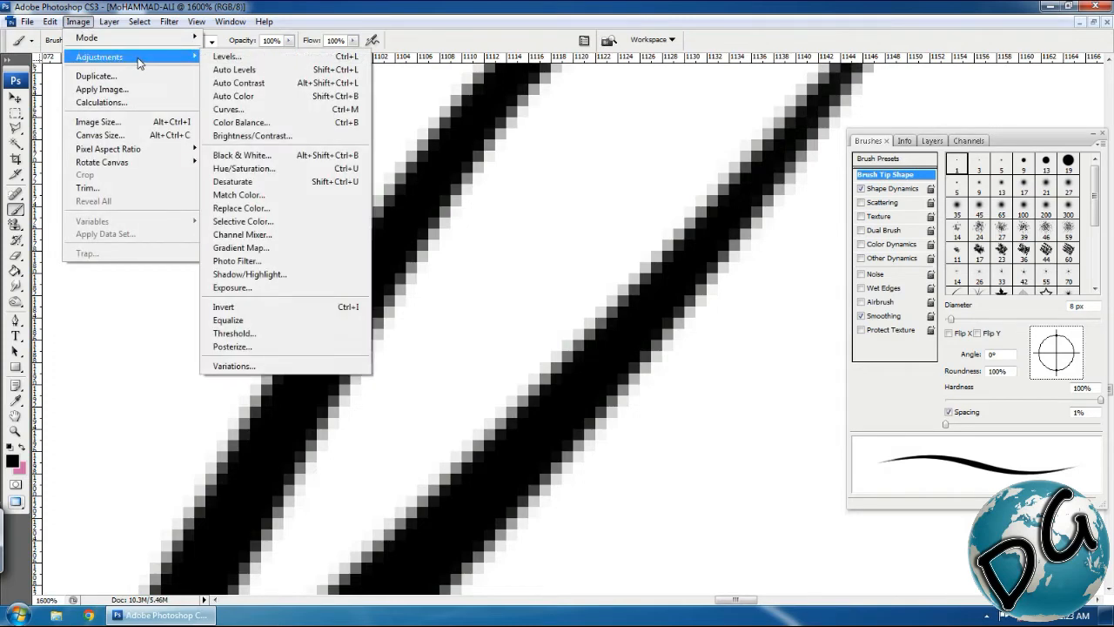
click(233, 333)
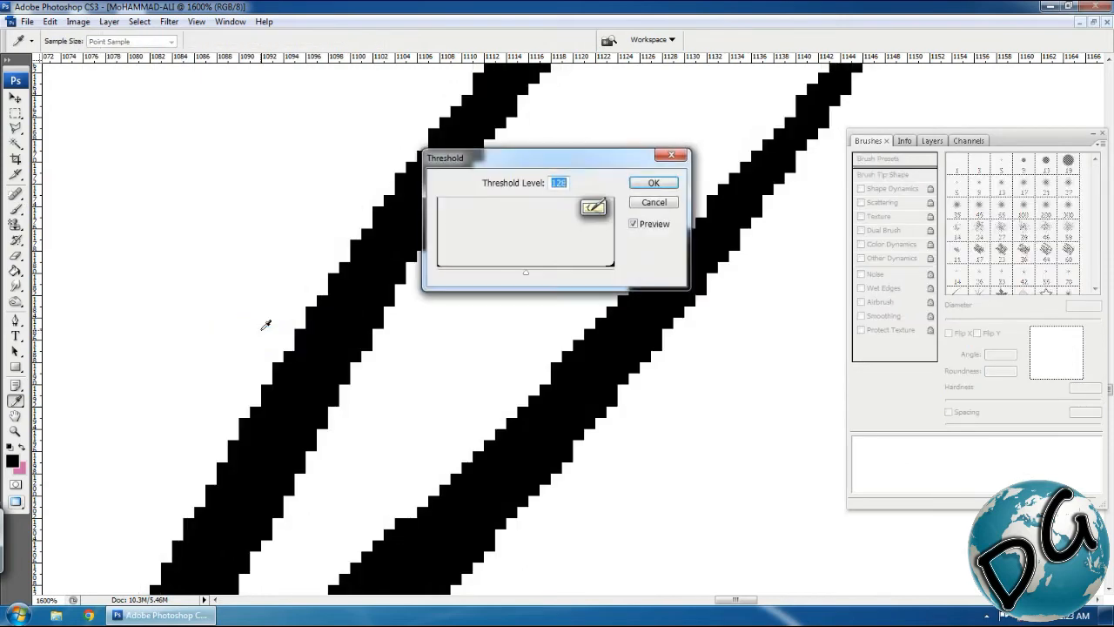
click(654, 183)
Examine the edges of the thresholded strokes, from the upright fan to the scribbles, dots and spiral across the page.
key(b)
key(ctrl+minus)
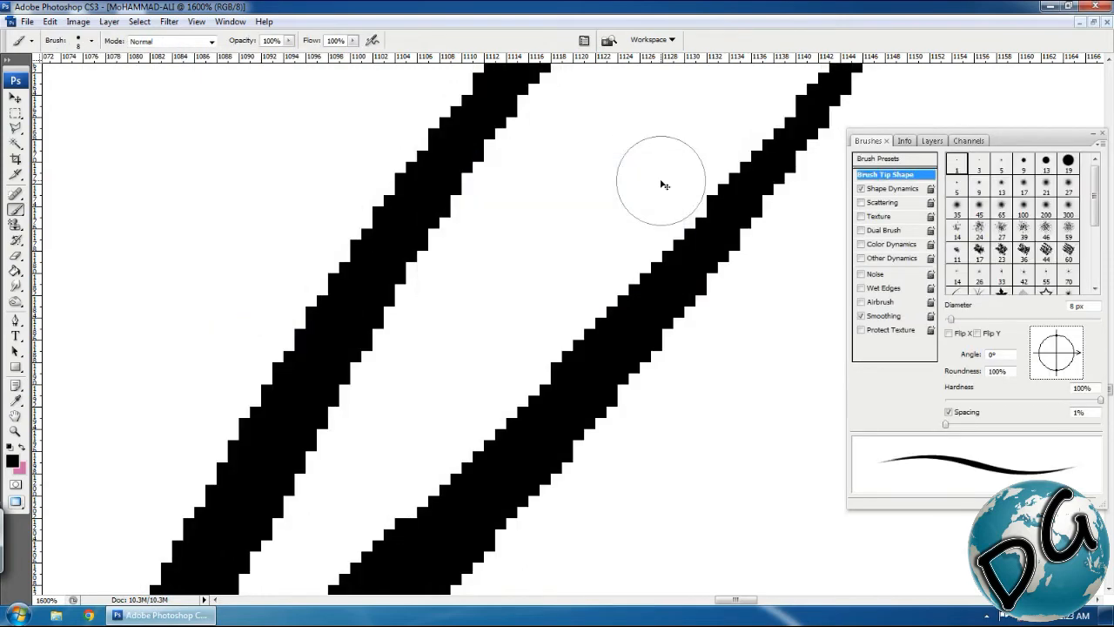
key(ctrl+minus)
key(ctrl+minus)
key(ctrl+minus)
key(ctrl+minus)
key(ctrl+minus)
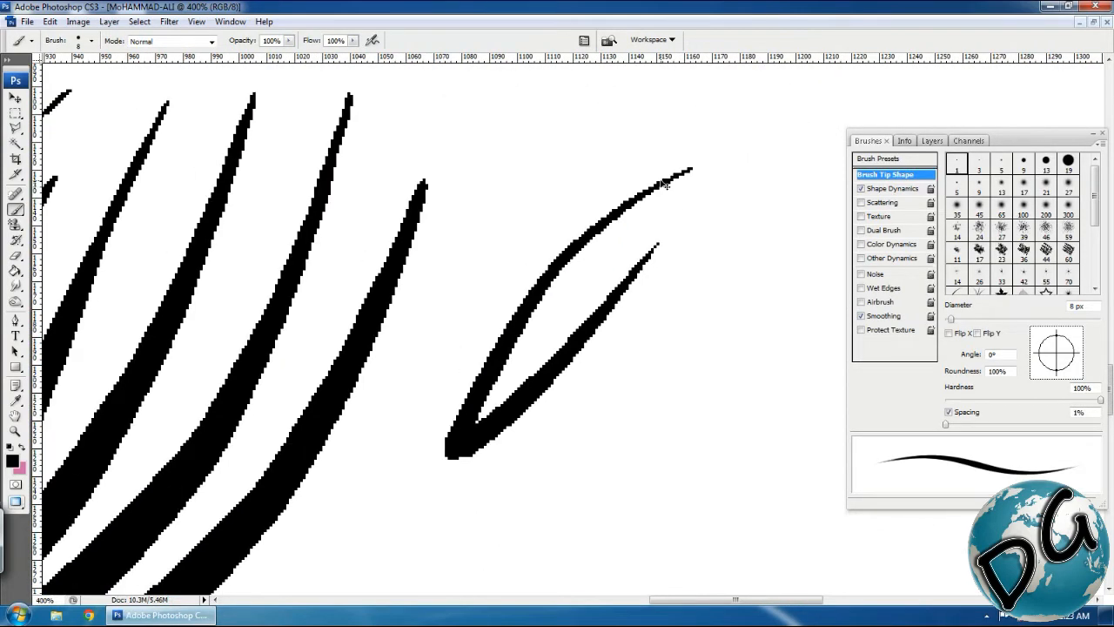
drag(288, 345, 539, 312)
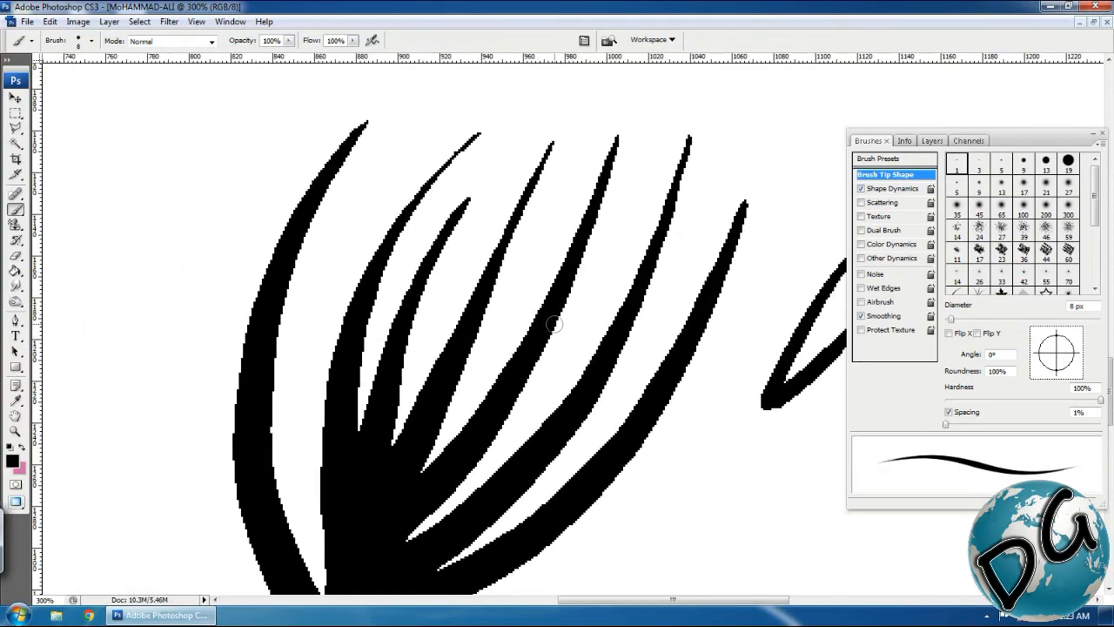
key(ctrl+minus)
key(ctrl+minus)
scroll(552, 235, up, 5)
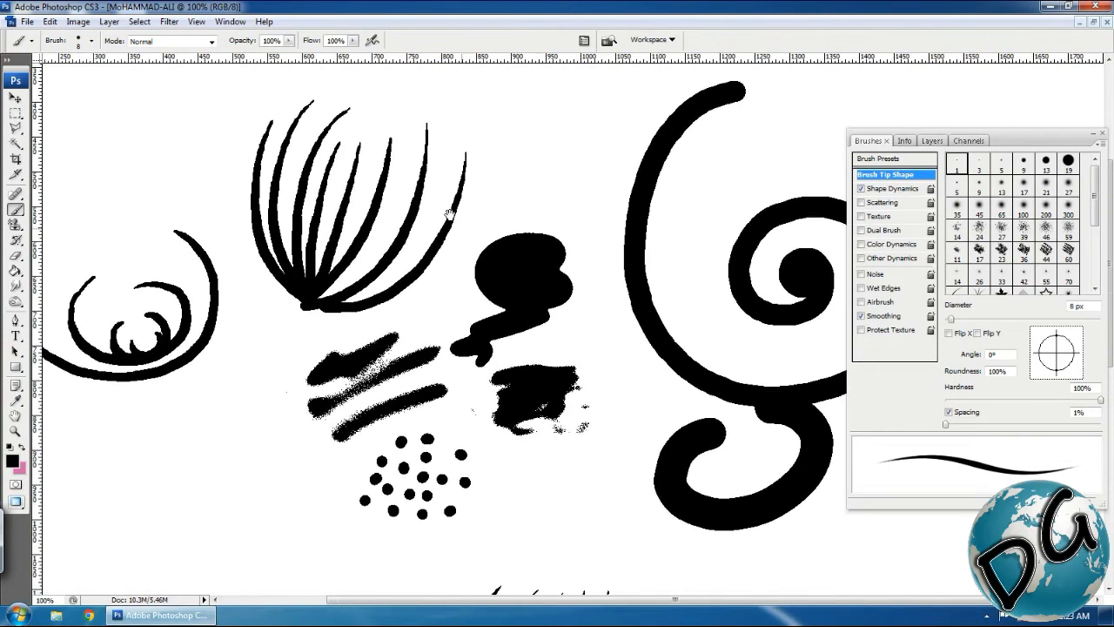
drag(396, 163, 534, 323)
mouse_move(507, 383)
mouse_down()
mouse_move(500, 443)
mouse_move(680, 518)
mouse_up()
key(ctrl+minus)
key(ctrl+minus)
key(ctrl+minus)
key(ctrl+minus)
key(ctrl+minus)
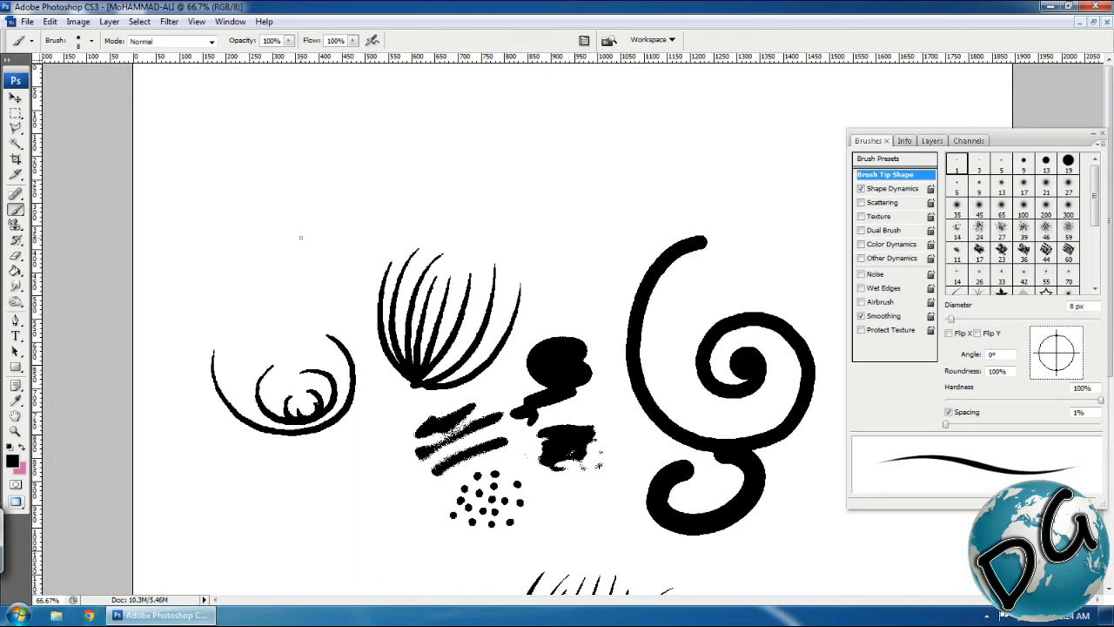
Choose the Clone Stamp tool and raise its brush hardness to 100%.
click(14, 224)
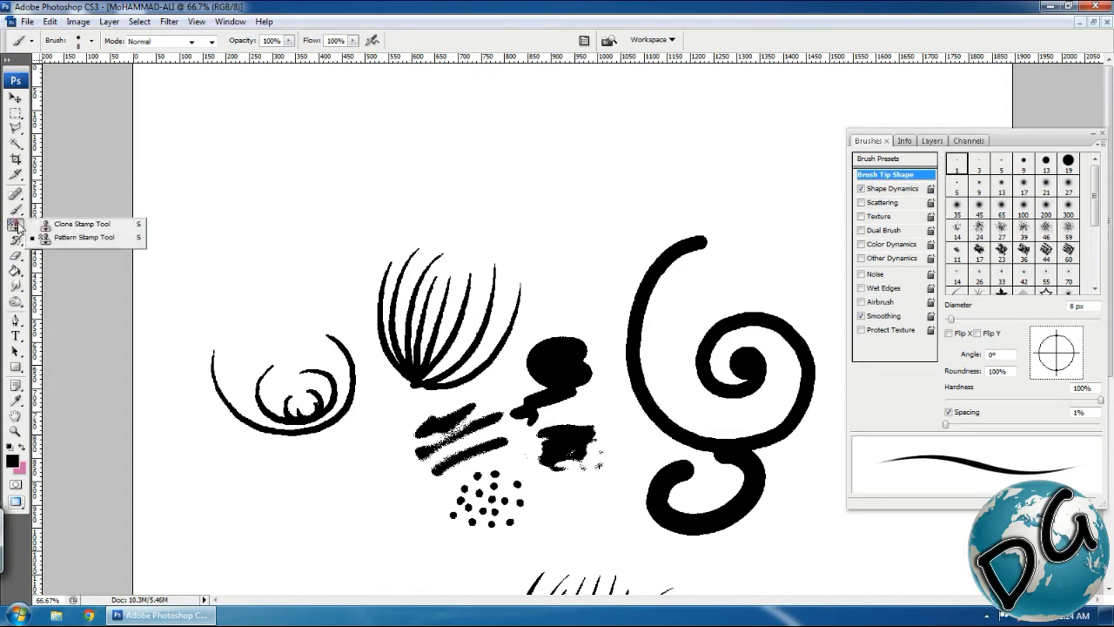
click(45, 228)
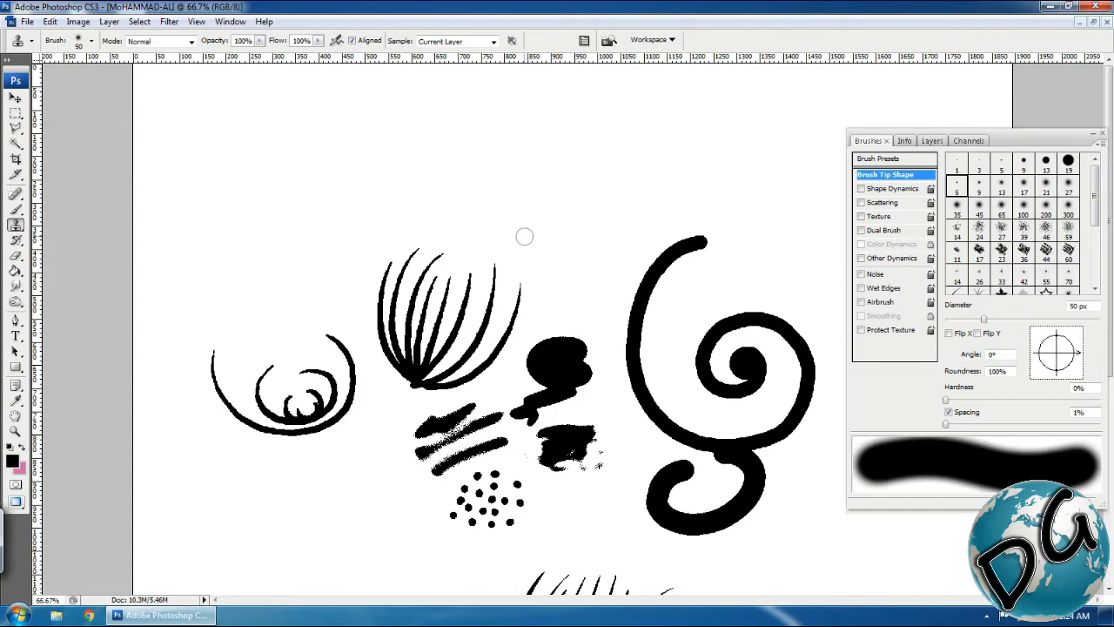
scroll(310, 484, up, 2)
scroll(450, 427, down, 3)
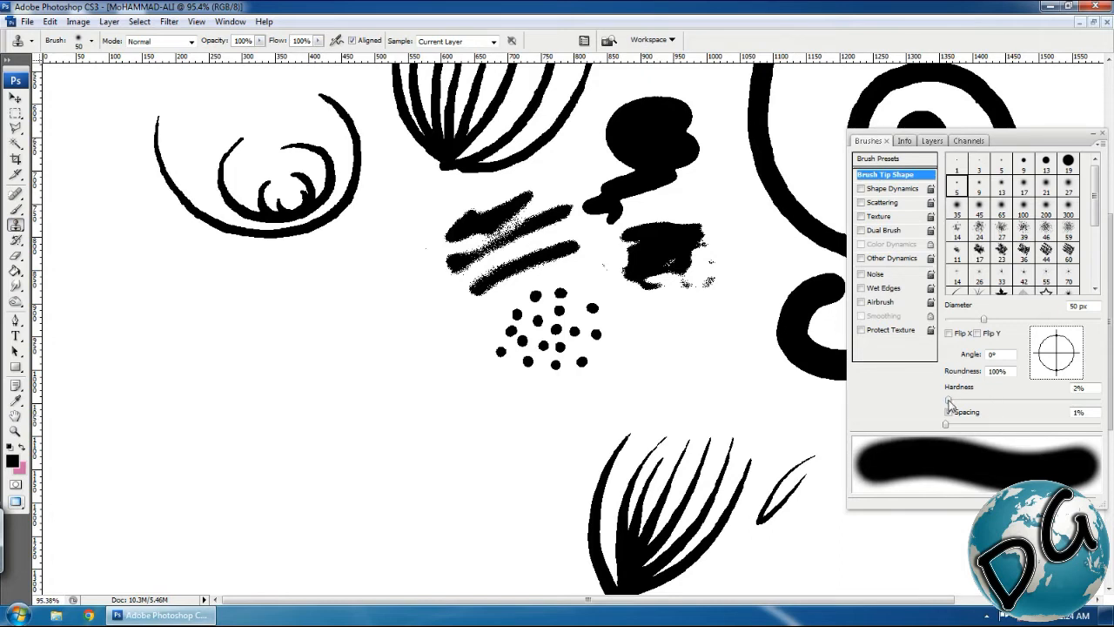
mouse_move(946, 400)
mouse_down()
mouse_move(1110, 405)
mouse_move(937, 405)
mouse_move(963, 402)
mouse_move(946, 402)
mouse_up()
click(947, 412)
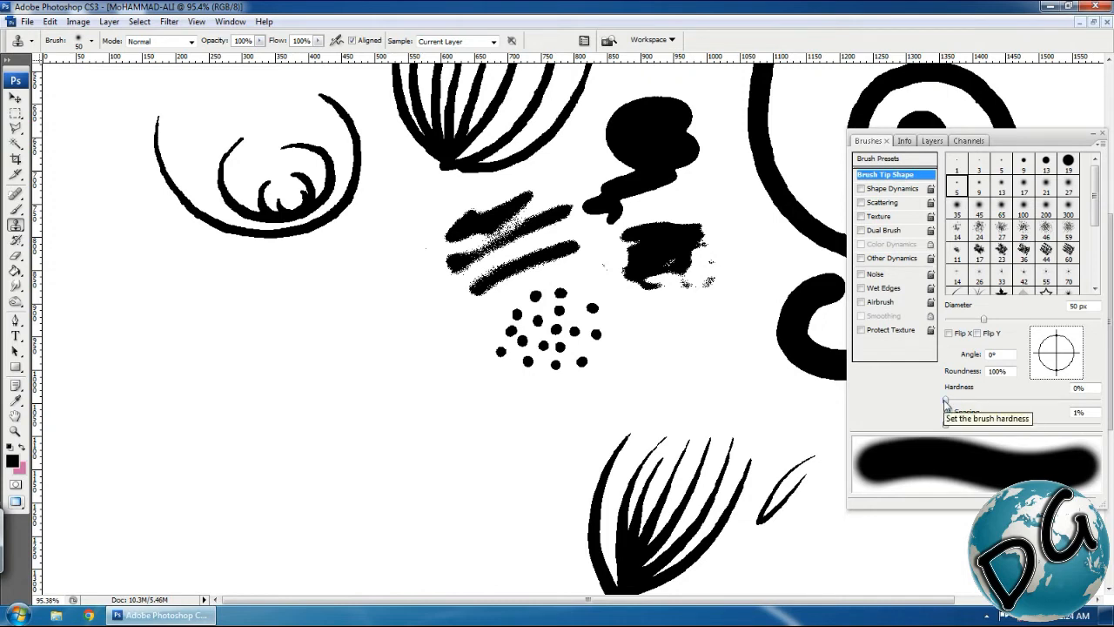
drag(946, 400, 1011, 401)
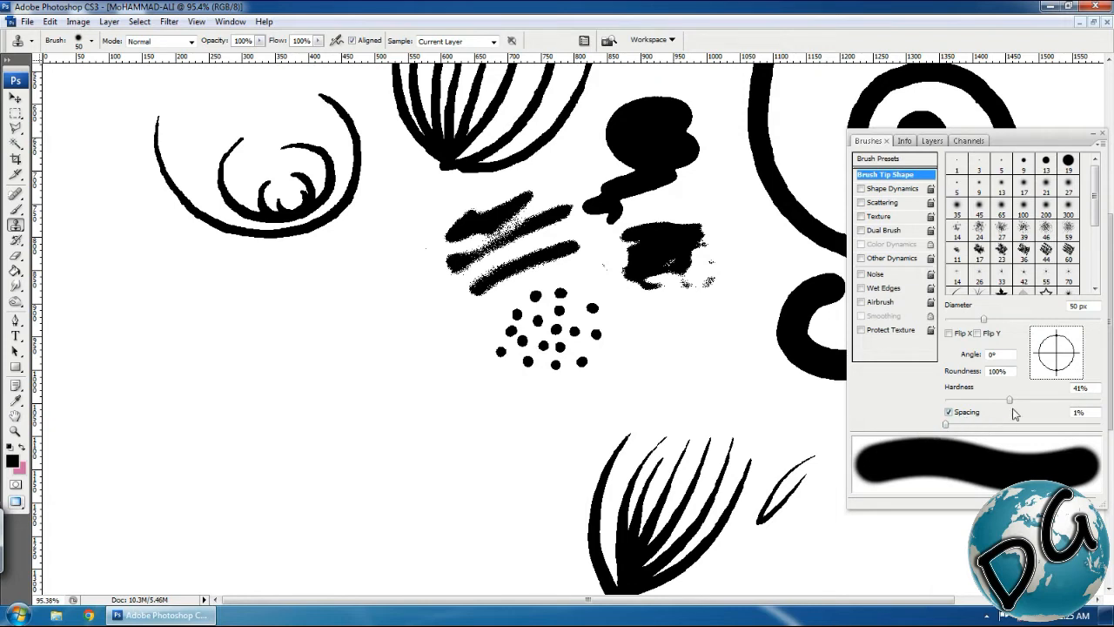
drag(1015, 400, 1104, 399)
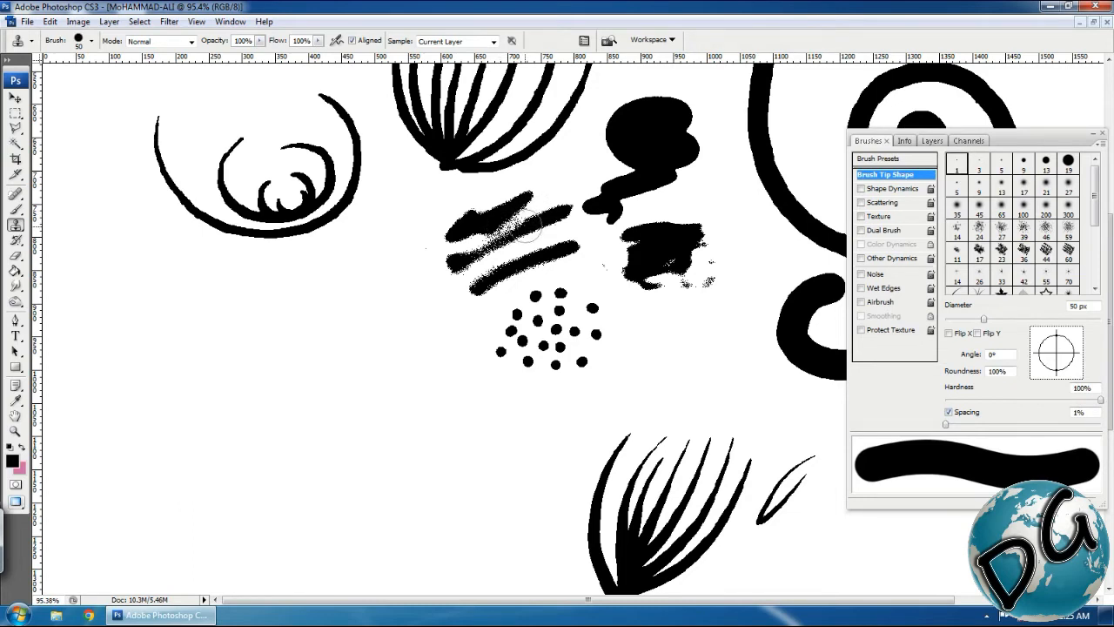
Examine the pixel edges of the diagonal scribbles up close, then return to a view of the whole drawing.
key(ctrl+space)
drag(588, 179, 451, 279)
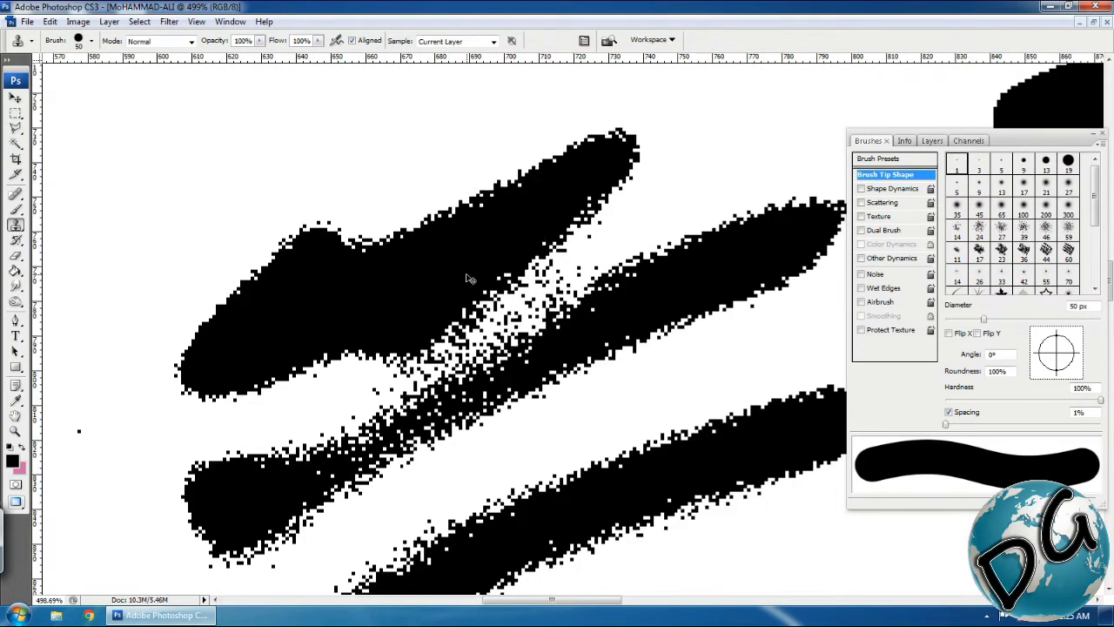
key(ctrl+minus)
key(ctrl+minus)
key(ctrl+minus)
key(ctrl+minus)
key(ctrl+minus)
key(ctrl+minus)
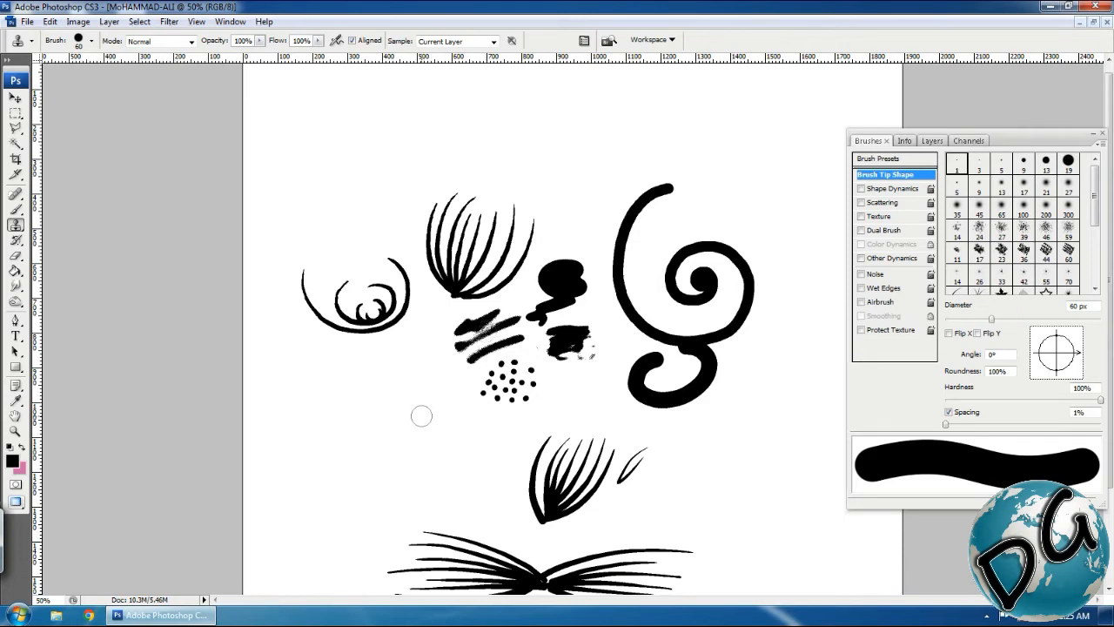
Clone parts of the upper drawings, including nested arcs, fan, scribbles and blobs, into rows lower on the page with a 60 px brush.
click(460, 463)
mouse_move(460, 463)
mouse_down()
mouse_move(465, 432)
mouse_move(479, 444)
mouse_move(473, 462)
mouse_move(447, 443)
mouse_move(445, 419)
mouse_move(465, 410)
mouse_move(448, 393)
mouse_move(392, 418)
mouse_move(380, 440)
mouse_move(390, 451)
mouse_move(379, 437)
mouse_move(386, 411)
mouse_move(358, 445)
mouse_move(371, 392)
mouse_move(357, 433)
mouse_move(344, 412)
mouse_move(334, 416)
mouse_move(344, 457)
mouse_move(362, 441)
mouse_move(314, 444)
mouse_move(317, 413)
mouse_move(296, 435)
mouse_move(335, 463)
mouse_move(359, 457)
mouse_move(285, 431)
mouse_move(290, 455)
mouse_move(365, 471)
mouse_up()
mouse_move(462, 443)
mouse_down()
mouse_move(541, 474)
mouse_move(549, 448)
mouse_move(552, 466)
mouse_move(572, 453)
mouse_move(547, 477)
mouse_move(575, 456)
mouse_move(541, 464)
mouse_move(553, 435)
mouse_move(613, 437)
mouse_move(580, 475)
mouse_move(571, 500)
mouse_up()
key(space)
drag(693, 489, 653, 276)
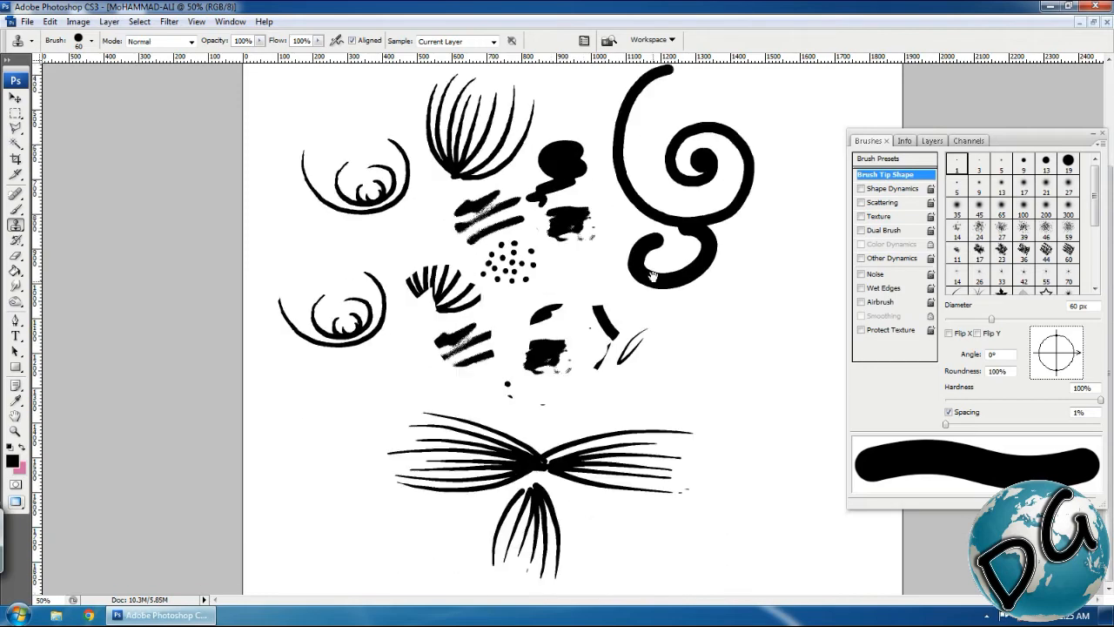
mouse_move(636, 453)
mouse_down()
mouse_move(615, 444)
mouse_move(579, 460)
mouse_move(570, 445)
mouse_move(591, 445)
mouse_move(579, 459)
mouse_move(644, 481)
mouse_move(693, 485)
mouse_move(489, 470)
mouse_move(443, 456)
mouse_move(405, 413)
mouse_move(455, 406)
mouse_move(530, 468)
mouse_move(525, 493)
mouse_up()
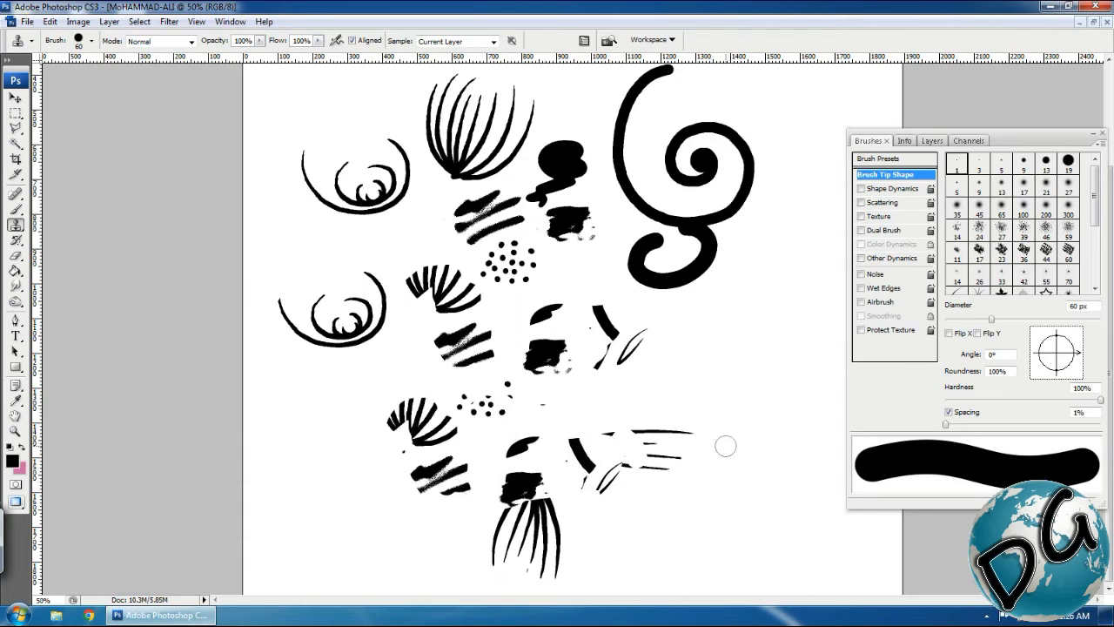
drag(729, 425, 703, 515)
Clone the dot cluster once onto the page's lower left and twice onto its lower right, and the nested arcs below the spiral.
alt+click(507, 259)
mouse_move(306, 447)
mouse_down()
mouse_move(287, 466)
mouse_move(317, 441)
mouse_move(267, 466)
mouse_up()
alt+click(352, 331)
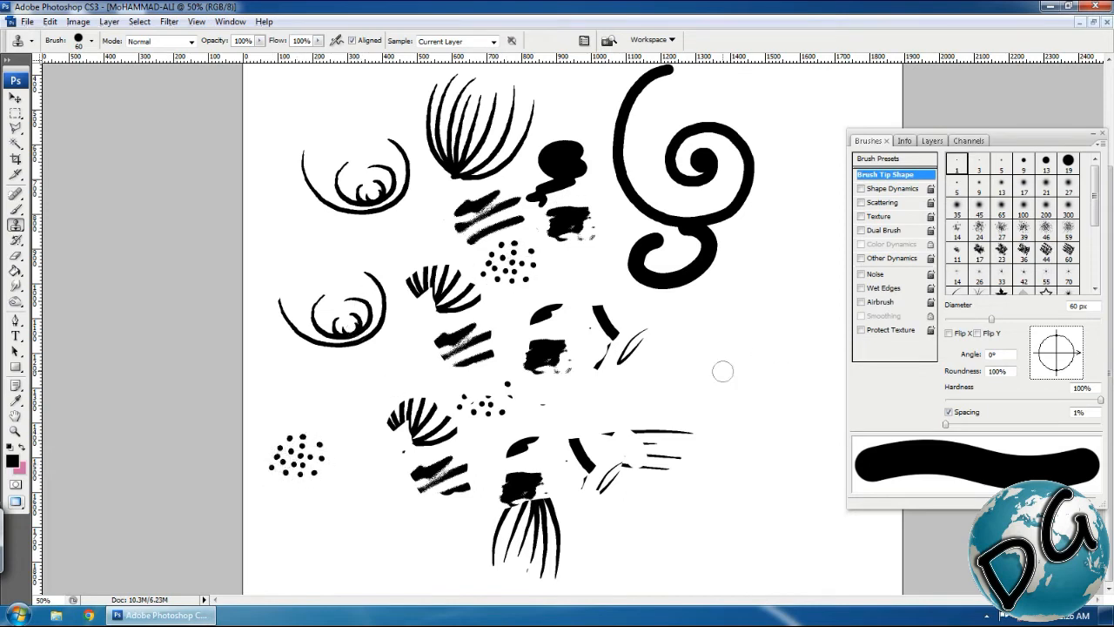
mouse_move(722, 371)
mouse_down()
mouse_move(648, 375)
mouse_move(651, 358)
mouse_move(644, 381)
mouse_move(642, 359)
mouse_move(628, 377)
mouse_move(621, 320)
mouse_move(601, 375)
mouse_move(720, 344)
mouse_move(626, 363)
mouse_move(692, 329)
mouse_up()
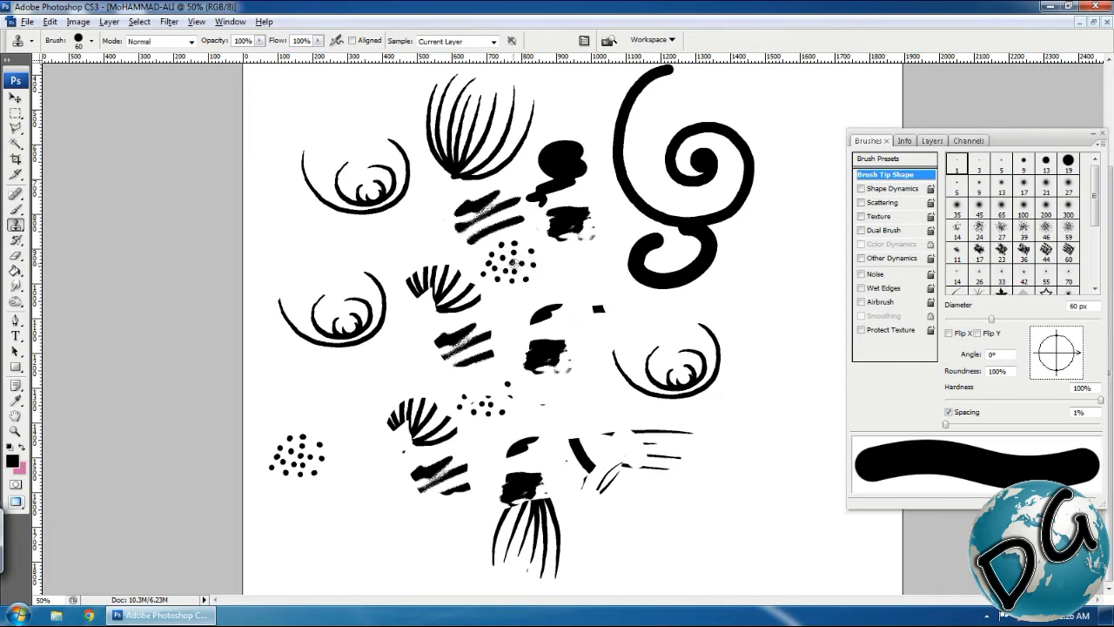
mouse_move(778, 530)
mouse_down()
mouse_move(758, 520)
mouse_move(787, 537)
mouse_move(768, 517)
mouse_move(770, 536)
mouse_up()
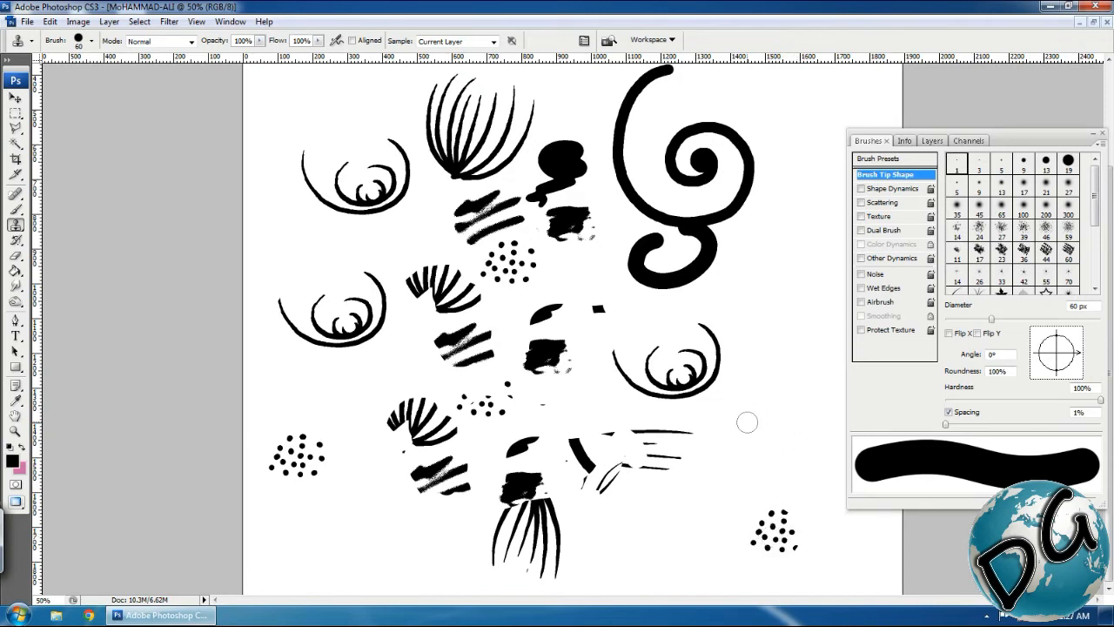
mouse_move(746, 421)
mouse_down()
mouse_move(766, 416)
mouse_move(744, 427)
mouse_move(732, 410)
mouse_move(740, 426)
mouse_up()
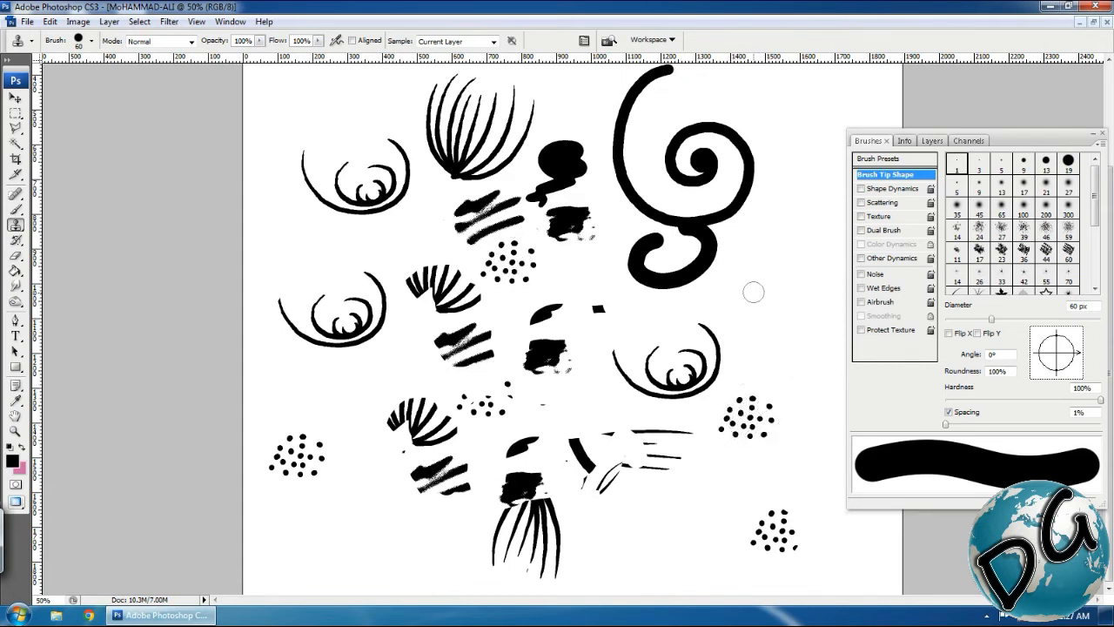
Clone the dot cluster below the spiral's right side and twice near the page bottom, together with neighbouring arcs, fan and scribbles.
mouse_move(751, 291)
mouse_down()
mouse_move(769, 287)
mouse_move(745, 292)
mouse_move(759, 284)
mouse_up()
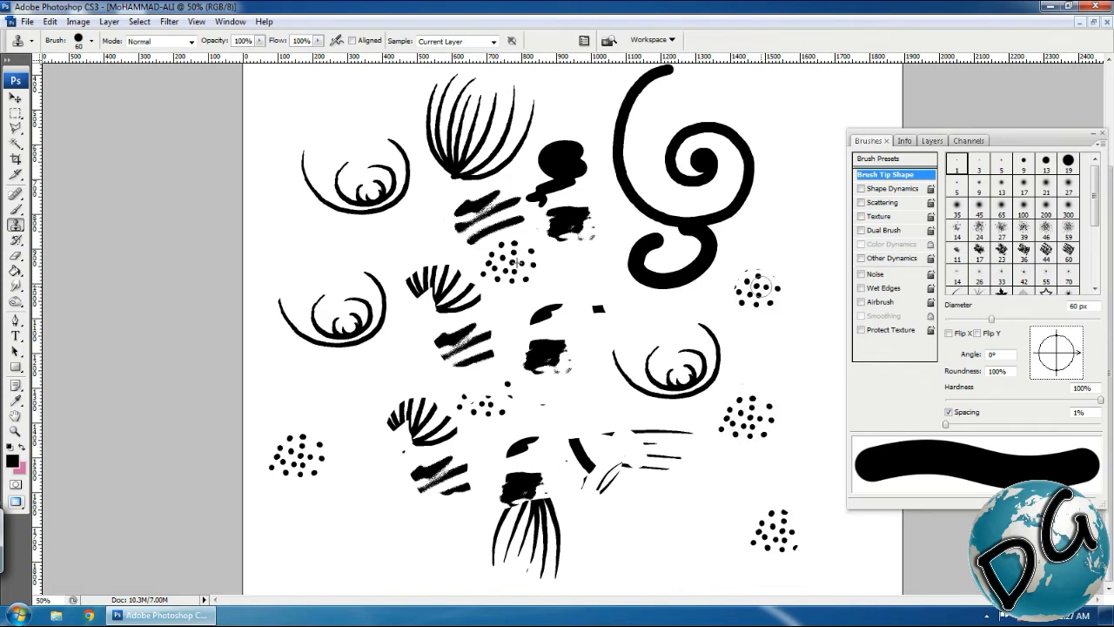
drag(758, 286, 757, 287)
mouse_move(569, 464)
mouse_down()
mouse_move(526, 477)
mouse_move(500, 476)
mouse_move(513, 495)
mouse_move(493, 476)
mouse_move(471, 492)
mouse_move(481, 470)
mouse_move(437, 475)
mouse_move(454, 484)
mouse_move(437, 455)
mouse_move(439, 469)
mouse_move(444, 442)
mouse_move(424, 428)
mouse_move(442, 442)
mouse_move(414, 434)
mouse_move(418, 512)
mouse_move(429, 499)
mouse_move(430, 522)
mouse_move(399, 505)
mouse_move(439, 517)
mouse_move(401, 557)
mouse_move(360, 527)
mouse_move(449, 561)
mouse_move(501, 527)
mouse_move(524, 556)
mouse_move(510, 526)
mouse_up()
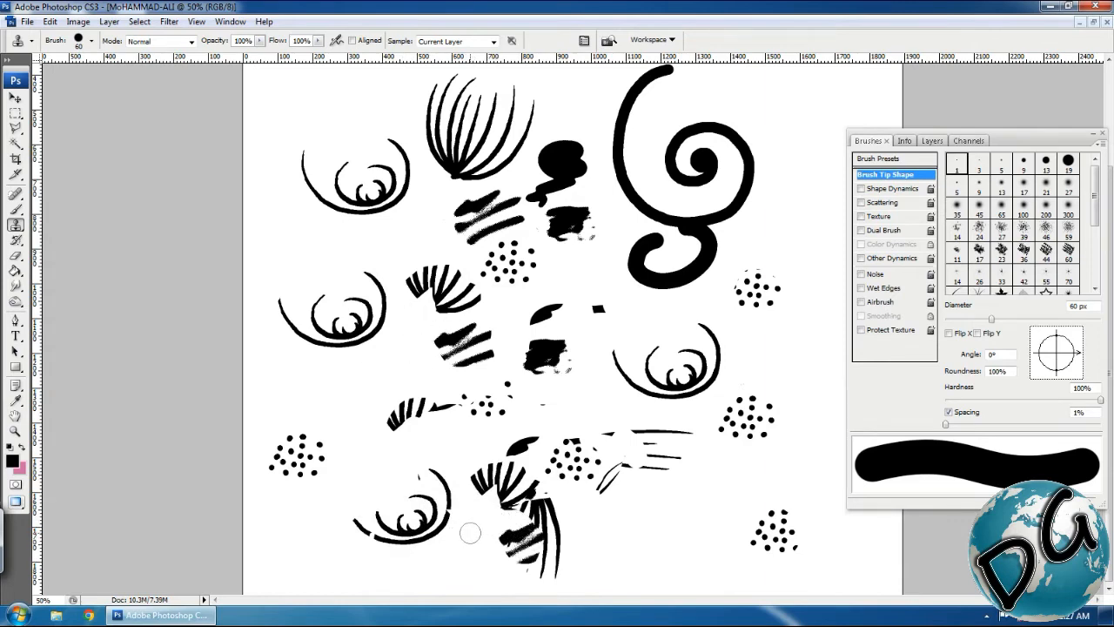
mouse_move(660, 531)
mouse_down()
mouse_move(638, 524)
mouse_move(631, 536)
mouse_move(628, 506)
mouse_move(611, 544)
mouse_move(645, 537)
mouse_up()
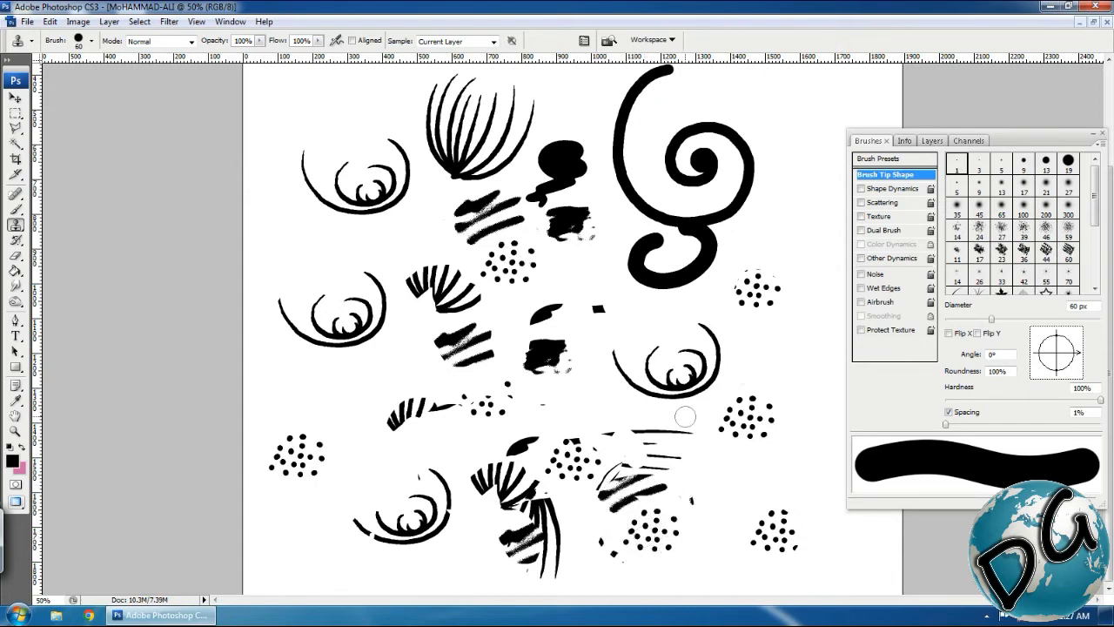
Select the whole canvas, reset the foreground and background colours to black and white, and clear all the drawings.
key(ctrl+minus)
key(ctrl+minus)
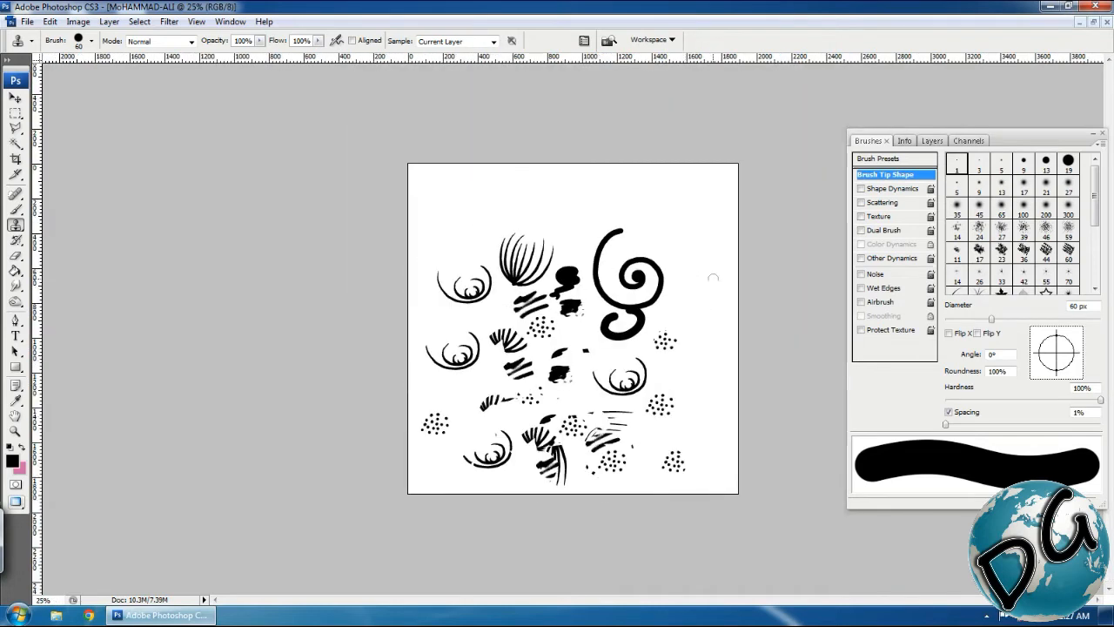
click(654, 327)
key(ctrl+a)
click(11, 446)
key(Delete)
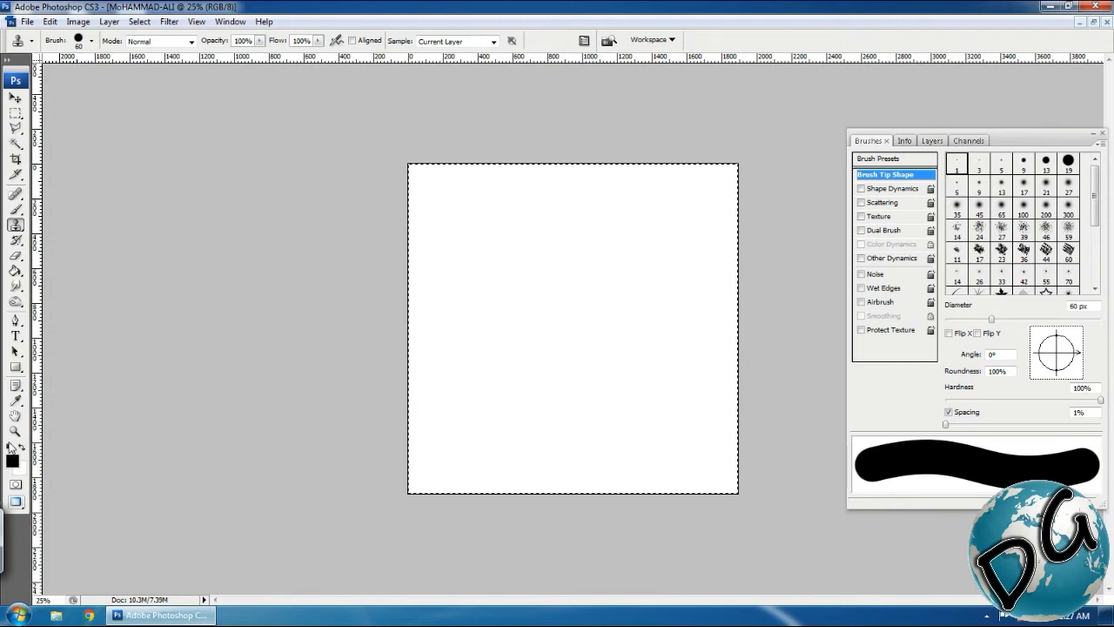
Paint a group of uneven vertical lines in the middle of the page with the 8 px Brush tool.
drag(688, 226, 426, 447)
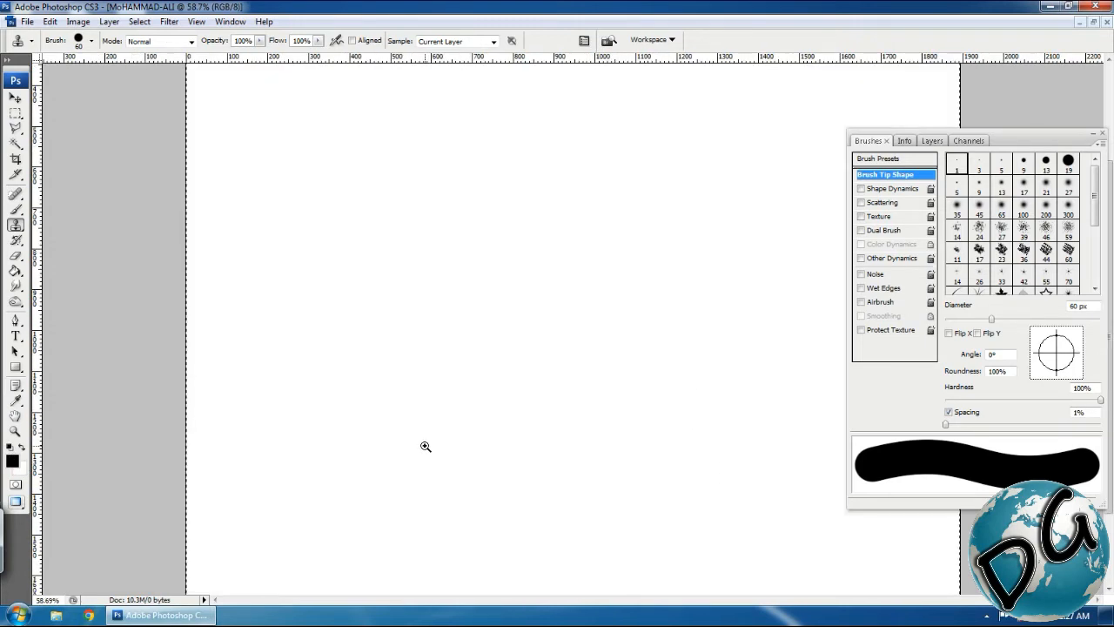
key(b)
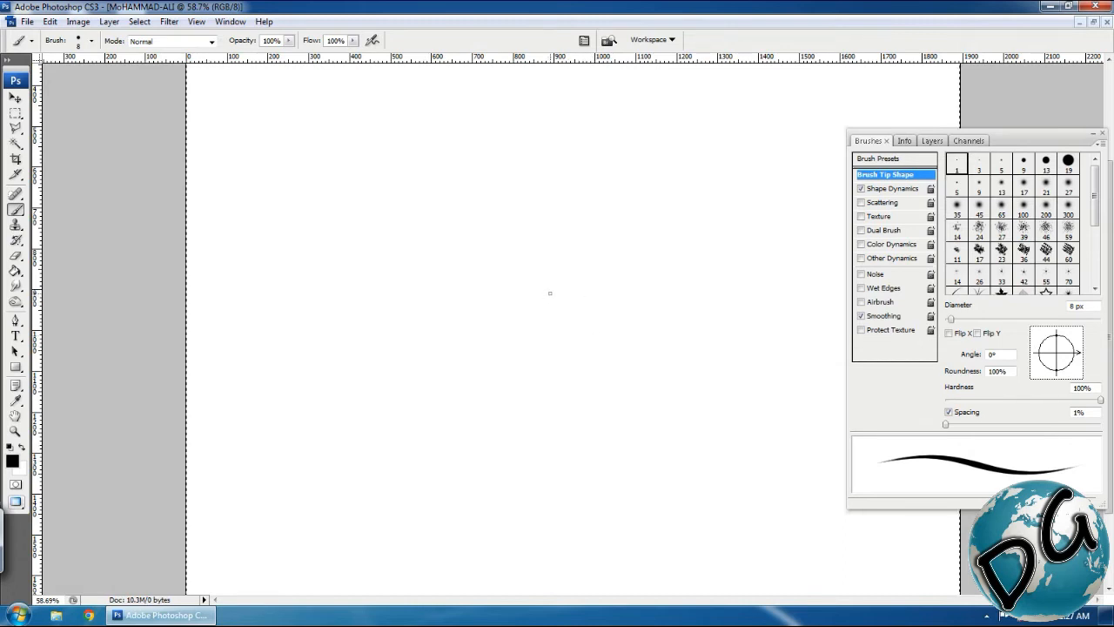
key(ctrl+plus)
drag(591, 311, 582, 438)
mouse_move(573, 337)
mouse_down()
mouse_move(571, 401)
mouse_move(560, 306)
mouse_move(563, 430)
mouse_up()
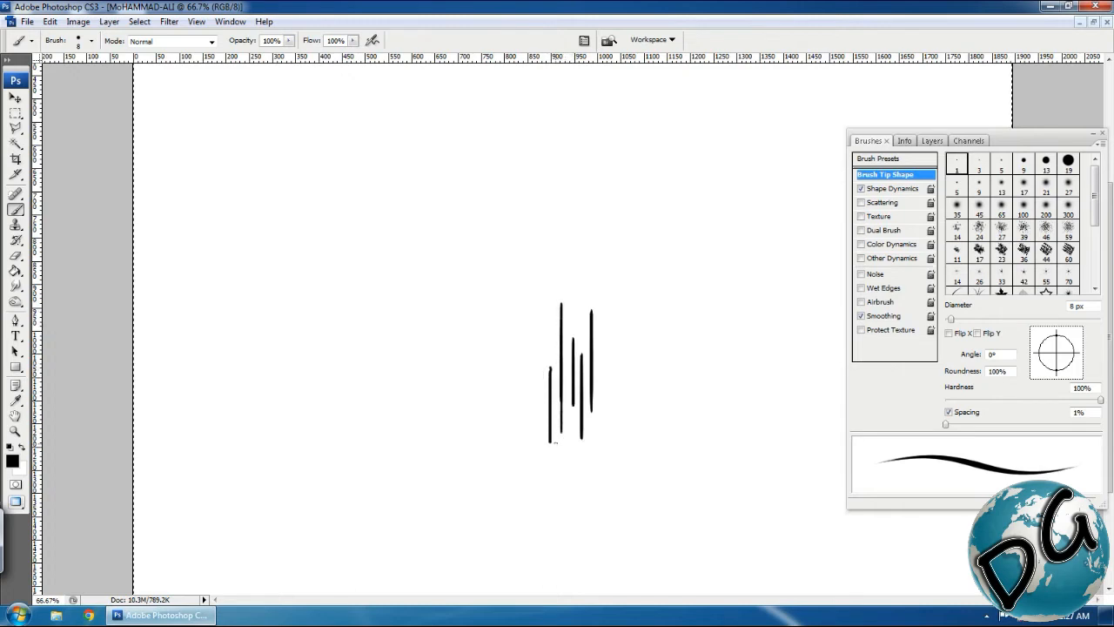
drag(535, 335, 540, 424)
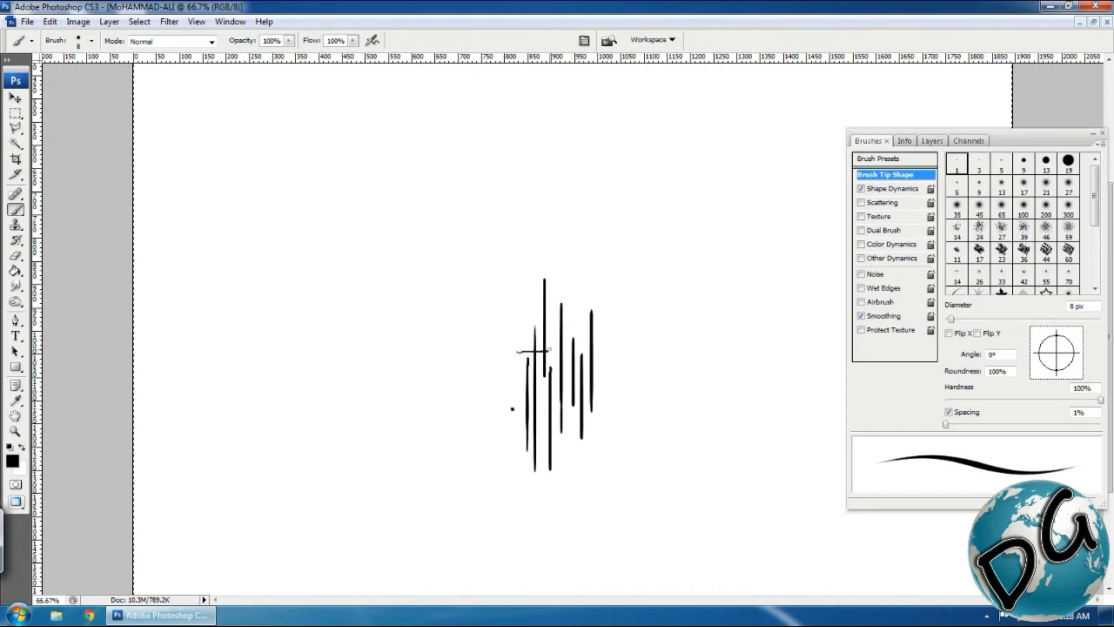
Paint staggered horizontal lines across the vertical strokes to form a crosshatch.
drag(548, 350, 624, 351)
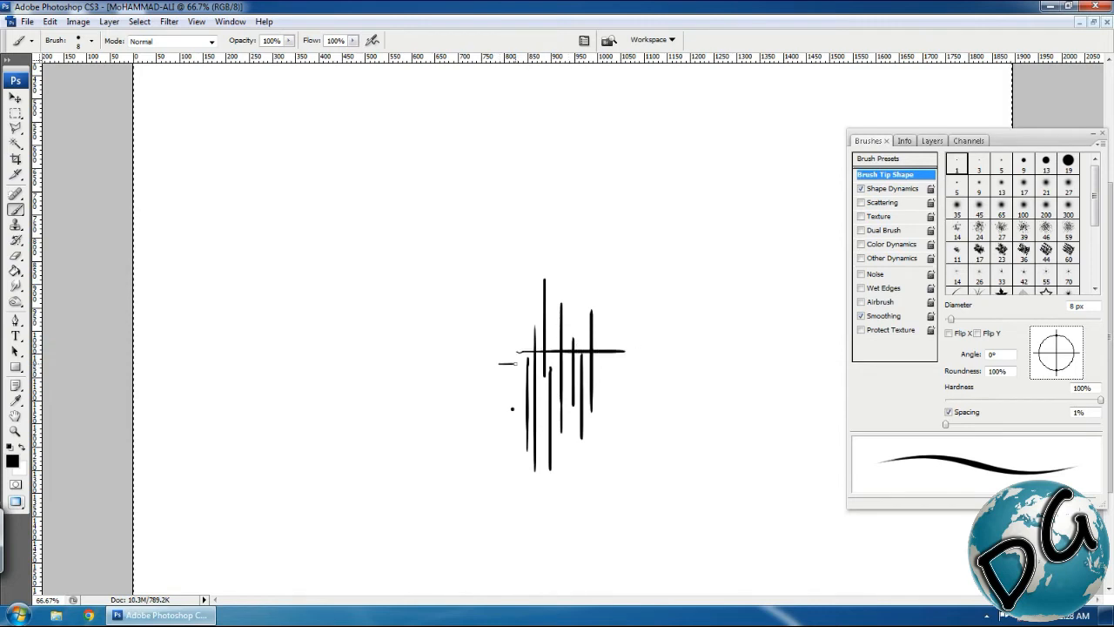
drag(516, 363, 611, 362)
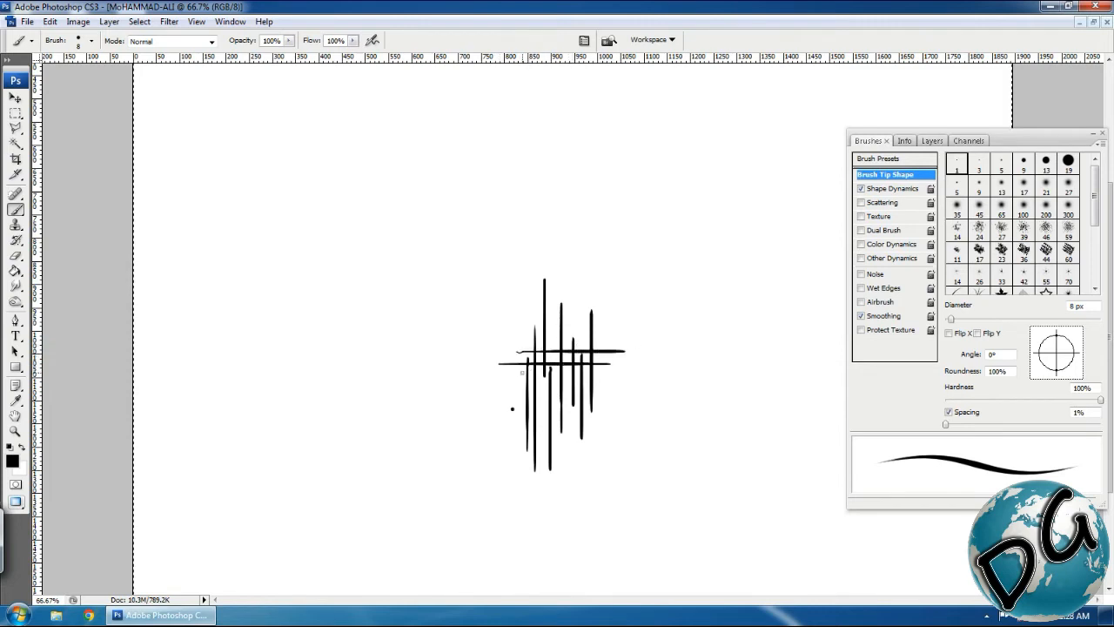
drag(522, 371, 610, 372)
drag(543, 383, 639, 383)
mouse_move(571, 396)
mouse_down()
mouse_move(478, 394)
mouse_move(532, 384)
mouse_move(494, 384)
mouse_up()
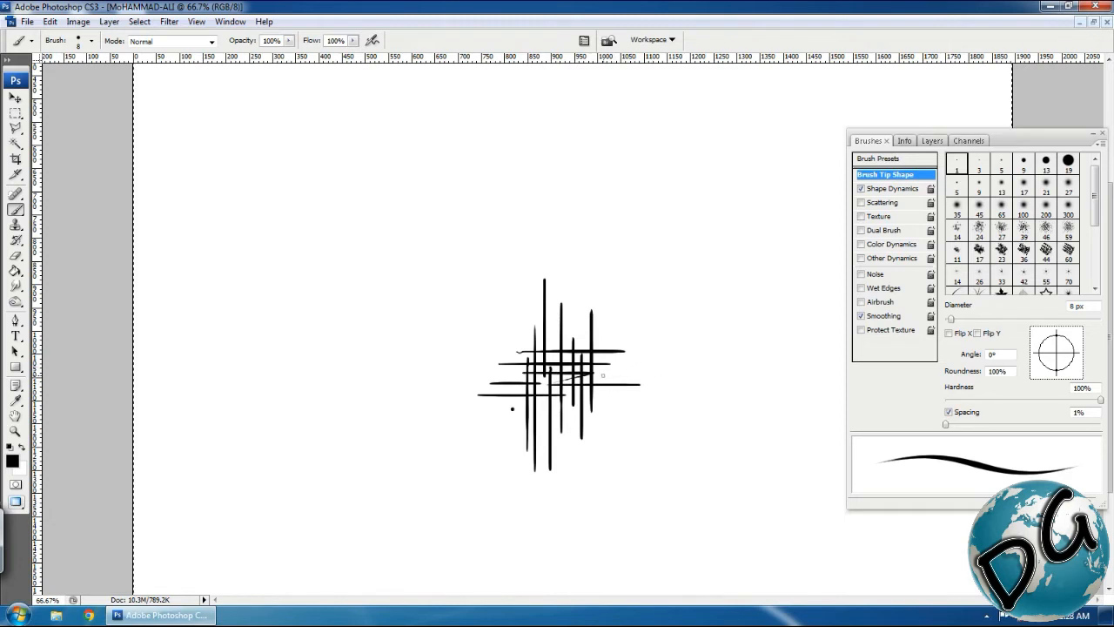
drag(602, 375, 640, 376)
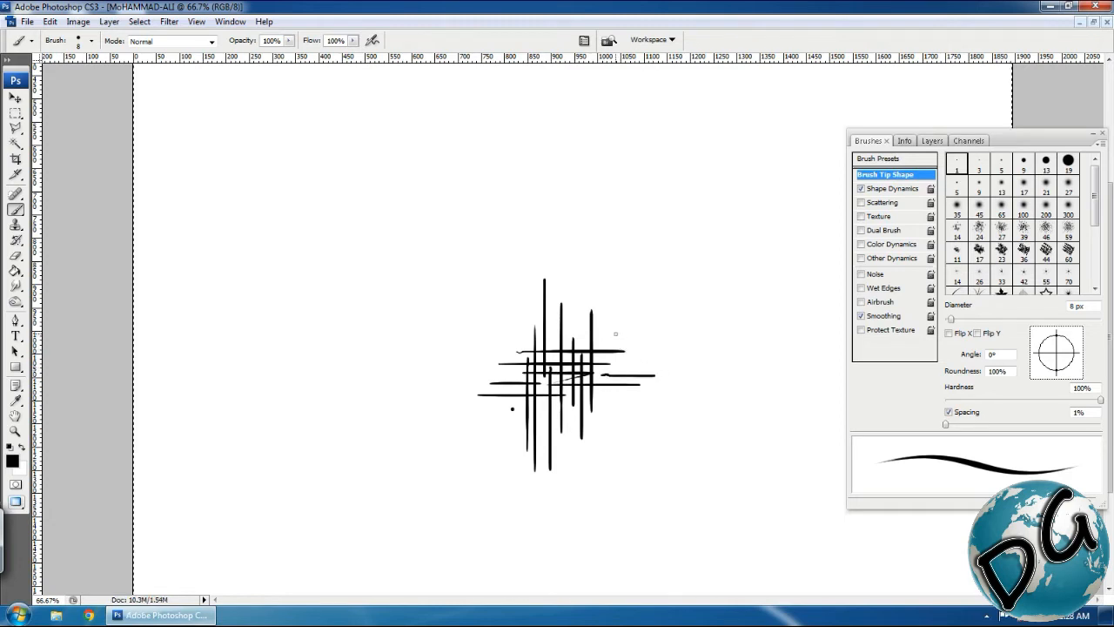
Extend the crosshatch with two vertical lines on its right side and several horizontal lines across its upper part.
drag(615, 333, 616, 434)
drag(603, 394, 603, 443)
drag(555, 338, 641, 338)
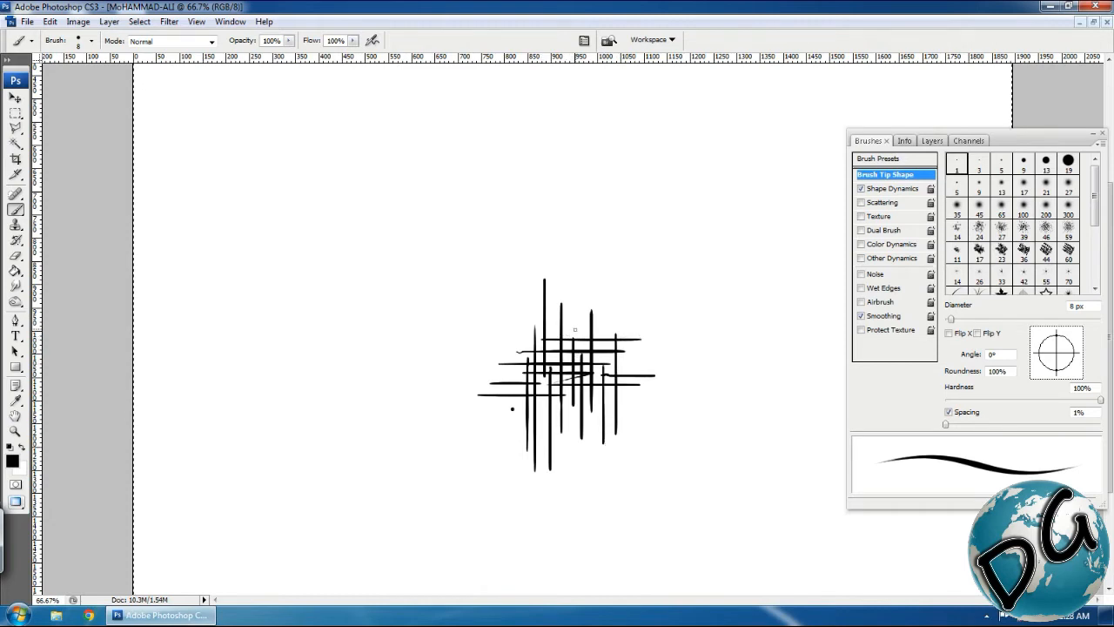
mouse_move(575, 330)
mouse_down()
mouse_move(478, 334)
mouse_move(504, 341)
mouse_move(468, 341)
mouse_up()
Select the dense centre of the crosshatch with the Rectangular Marquee tool.
key(m)
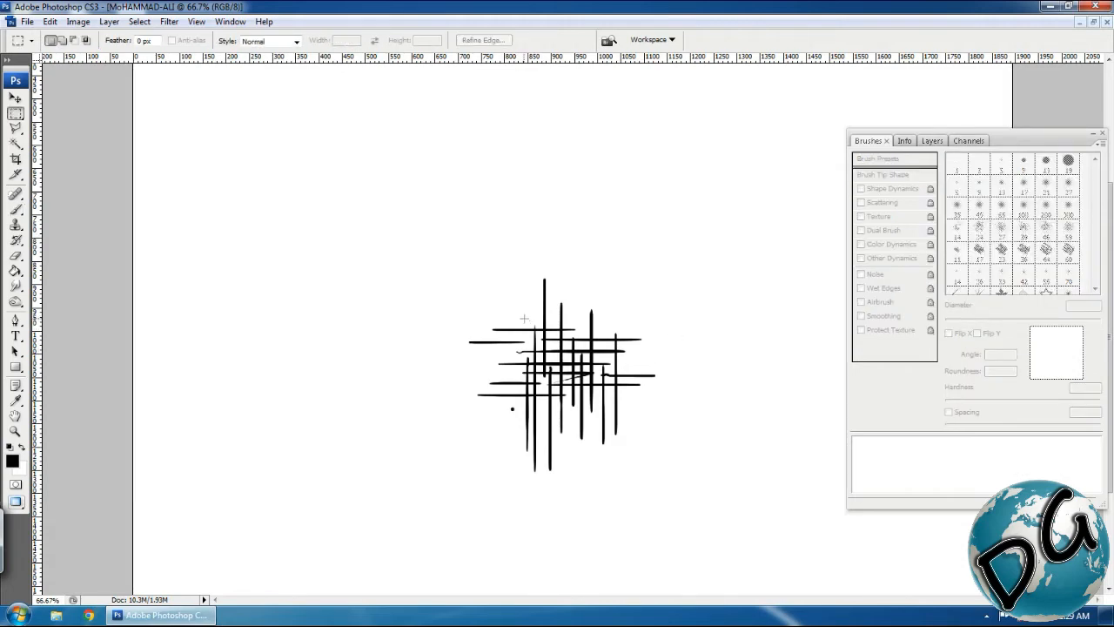
drag(543, 348, 628, 410)
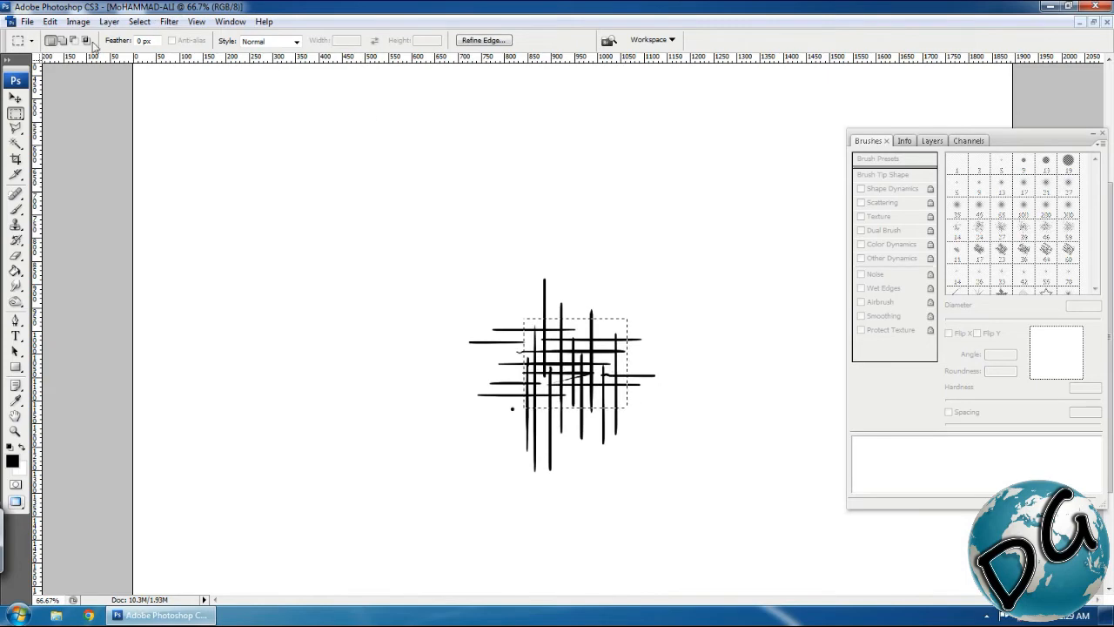
click(50, 20)
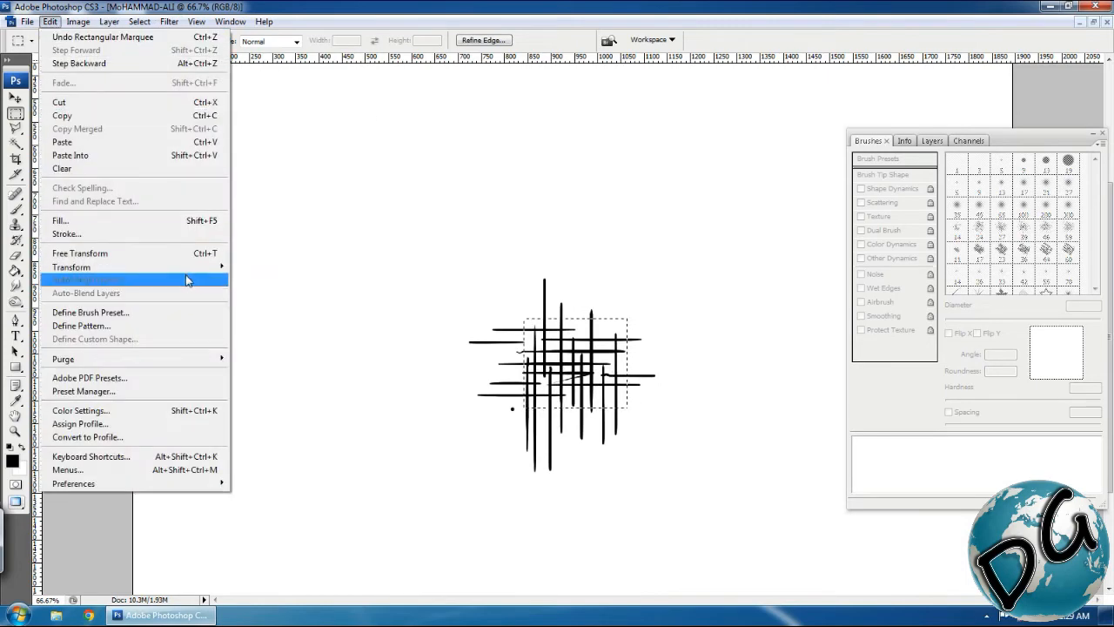
click(167, 327)
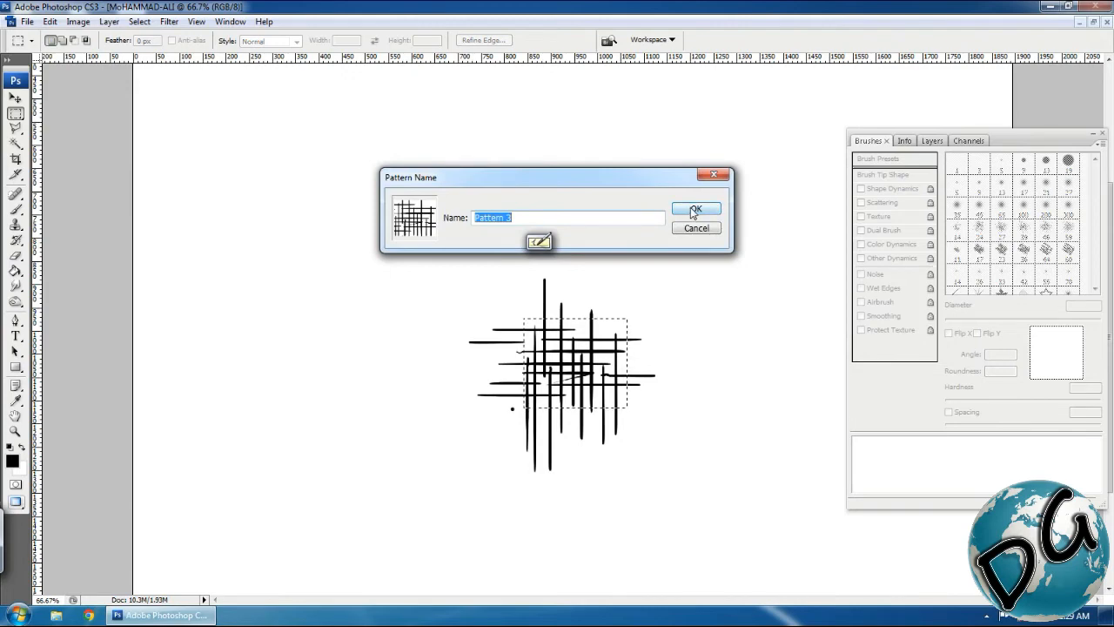
click(697, 228)
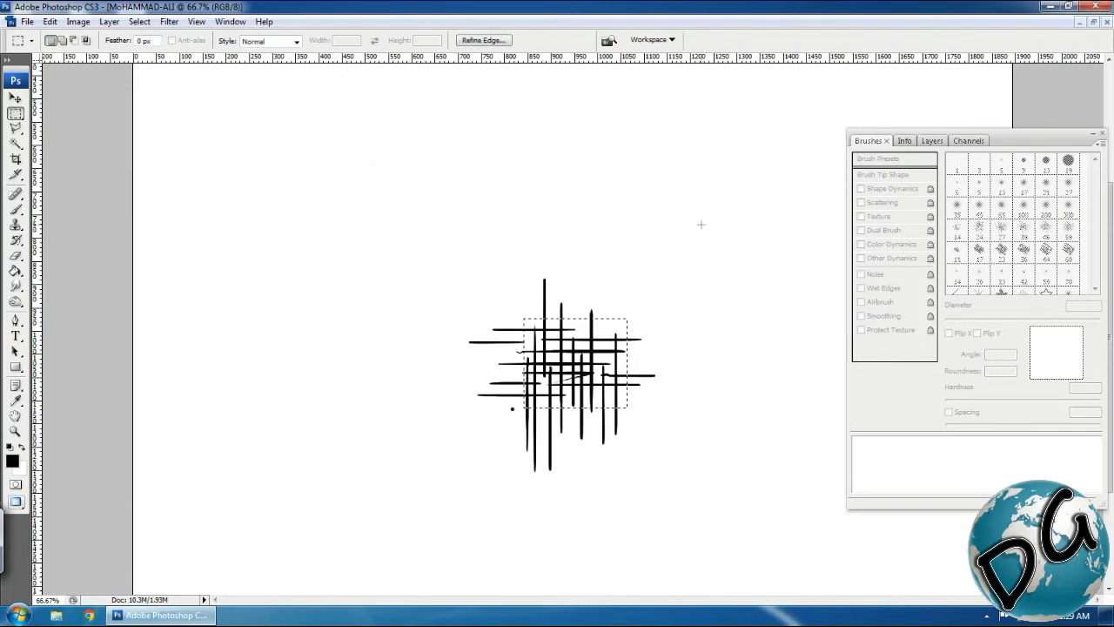
key(alt+e)
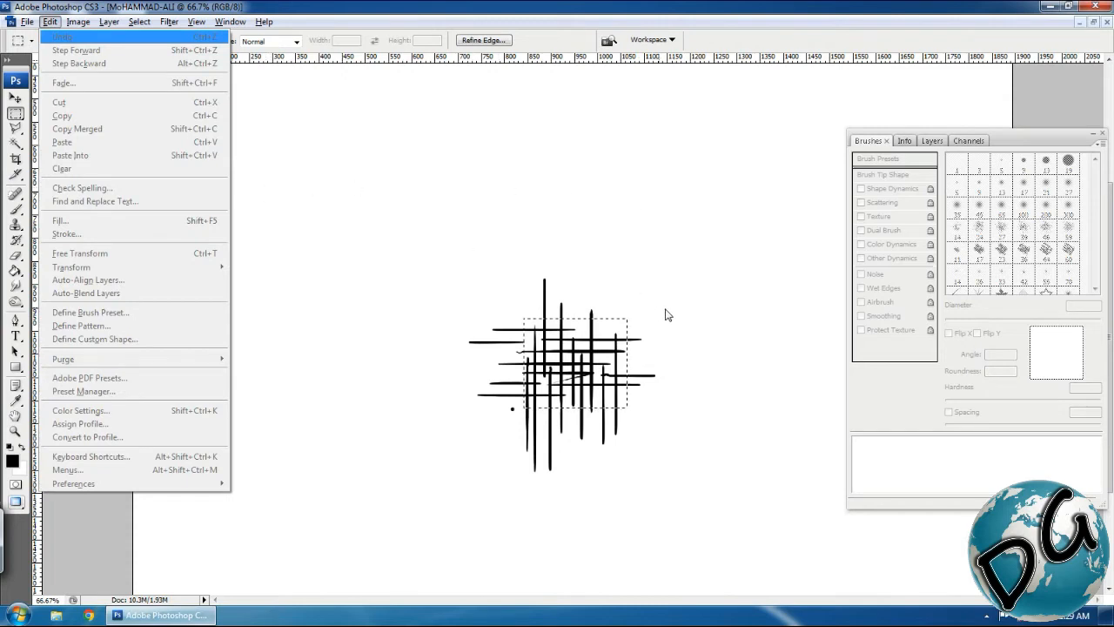
click(665, 358)
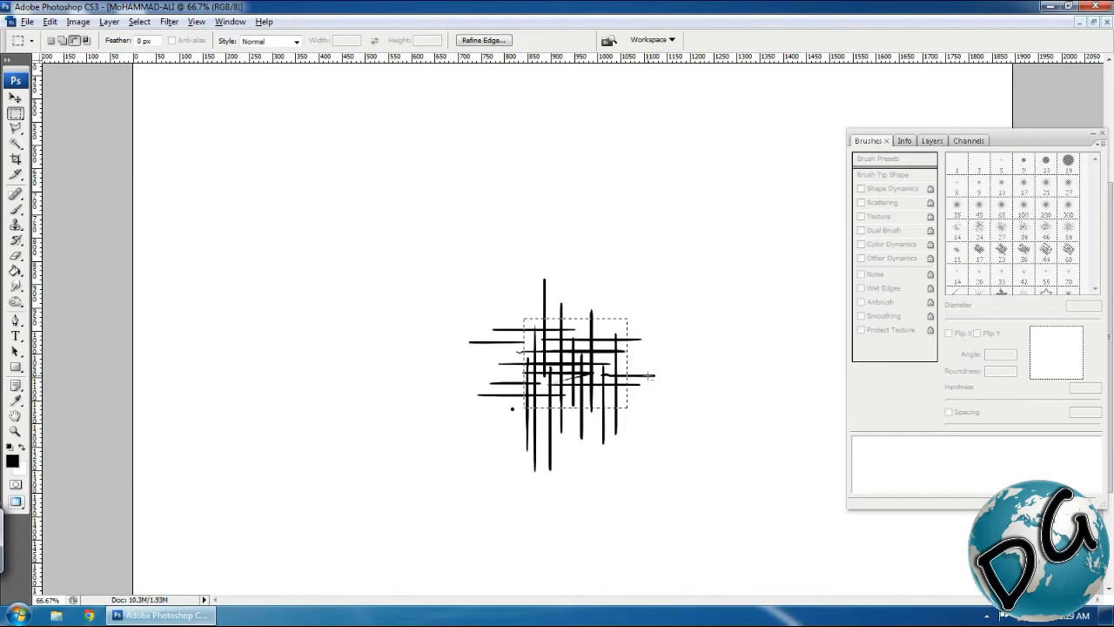
key(alt+e)
click(652, 378)
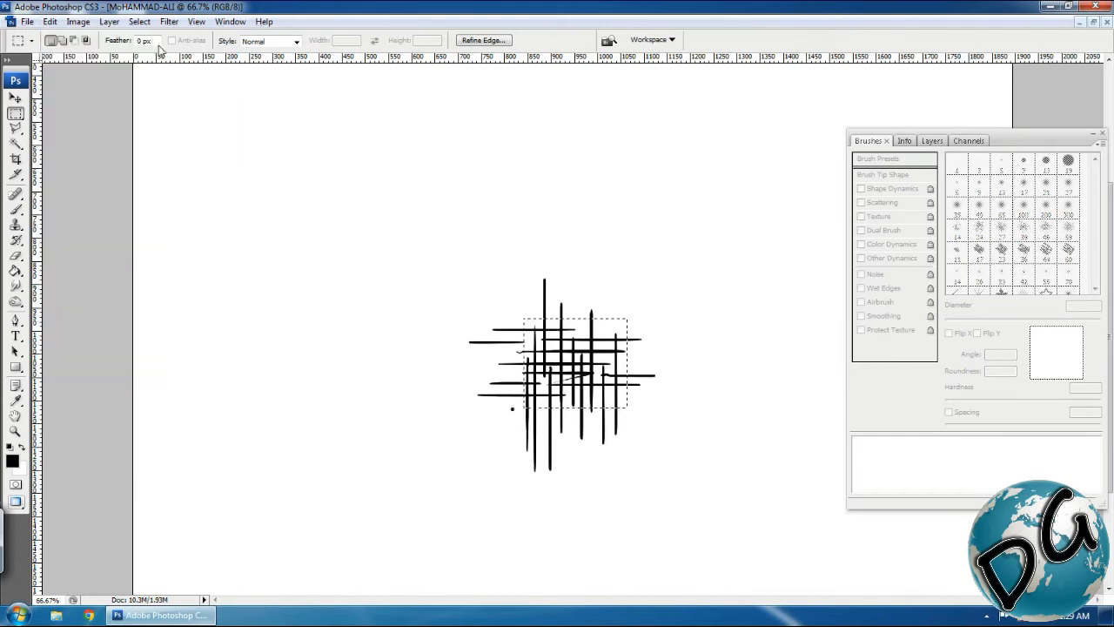
Define the selected crosshatch area as a new pattern, accepting the suggested name.
click(54, 24)
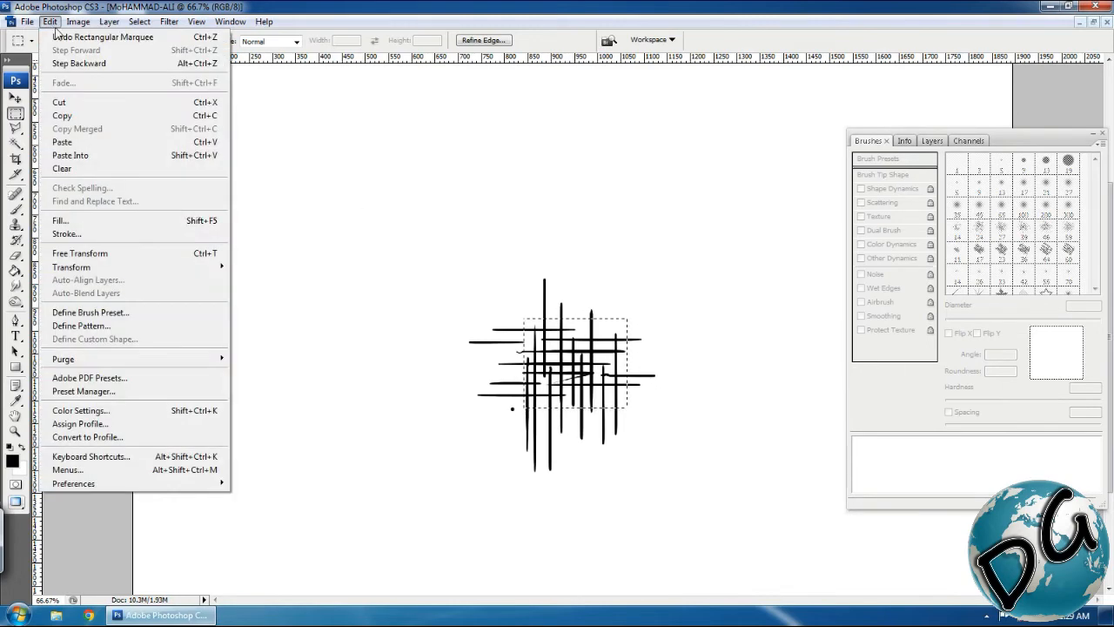
click(137, 326)
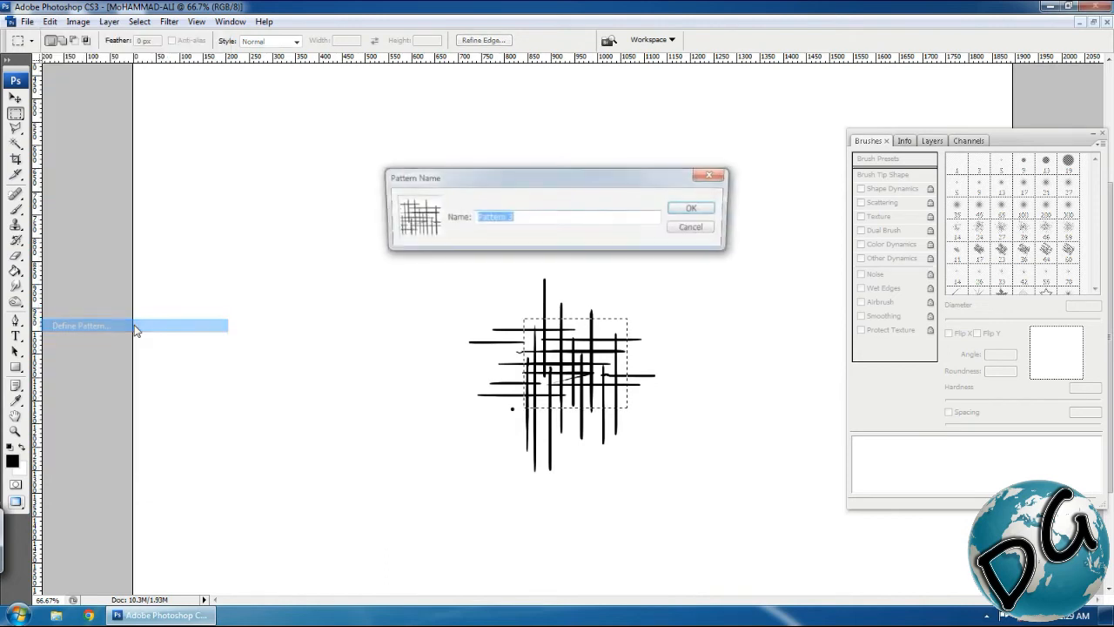
click(706, 215)
click(707, 213)
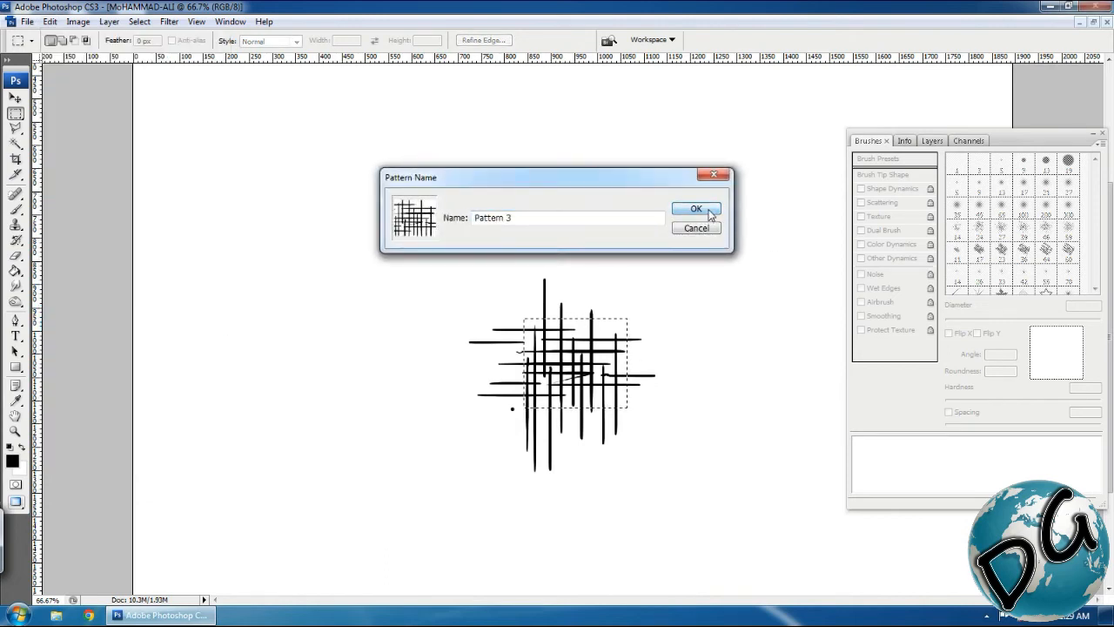
click(931, 146)
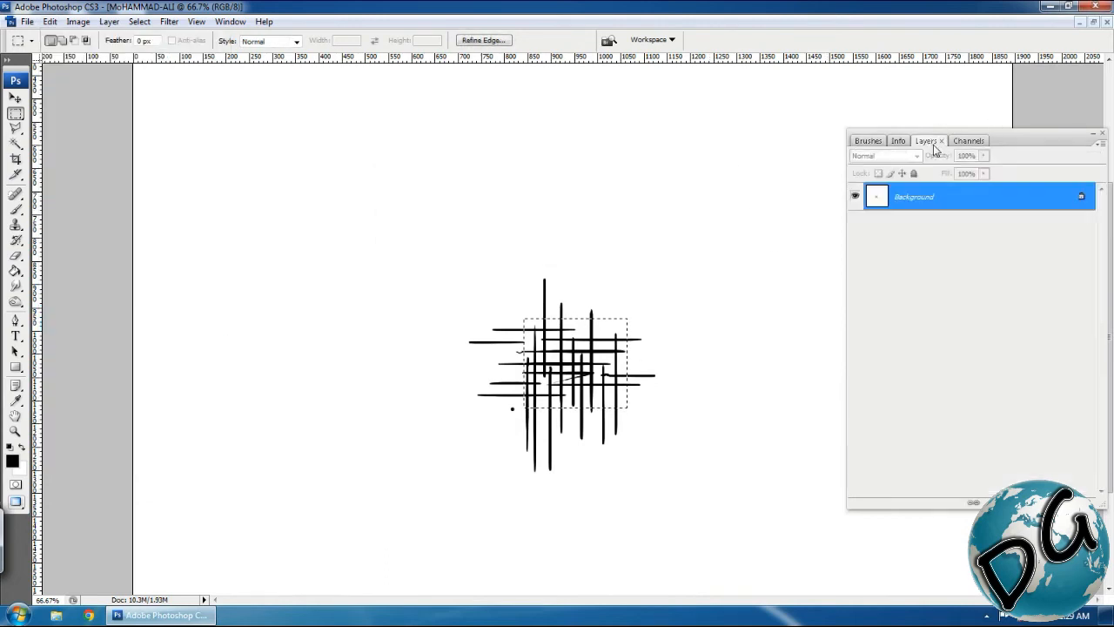
click(869, 141)
click(962, 142)
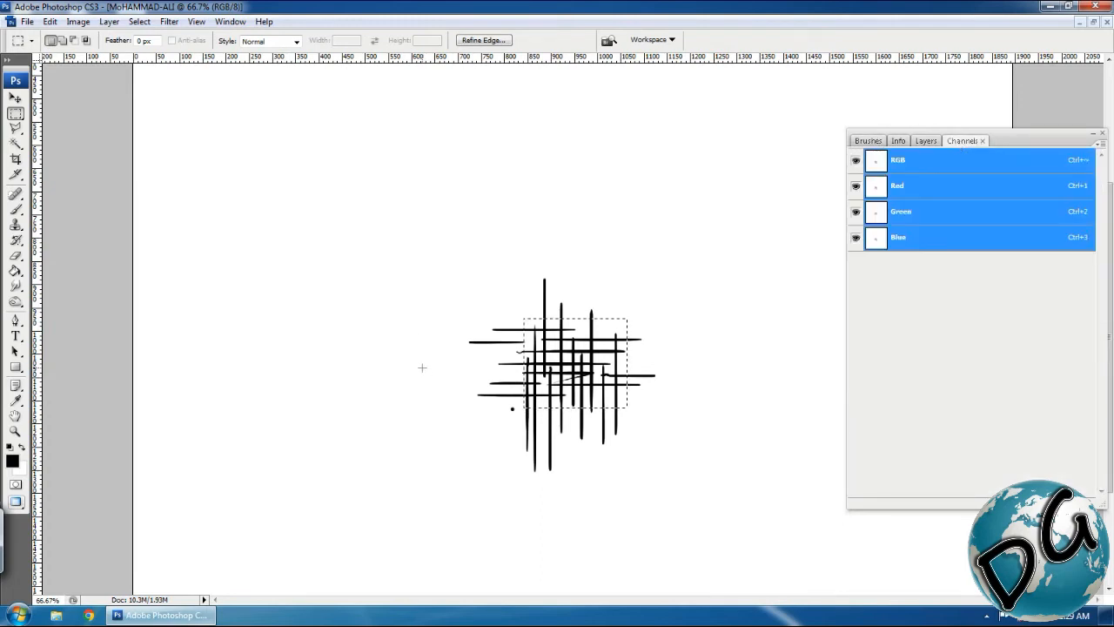
Clear everything from the canvas and switch to the Pattern Stamp tool.
key(ctrl+a)
key(Delete)
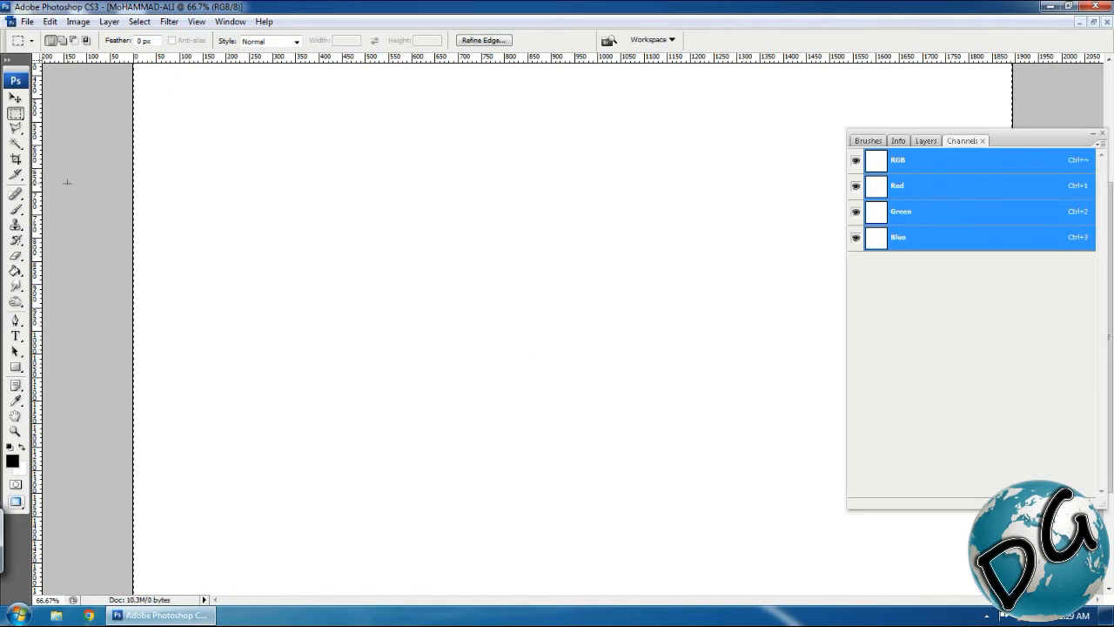
click(15, 224)
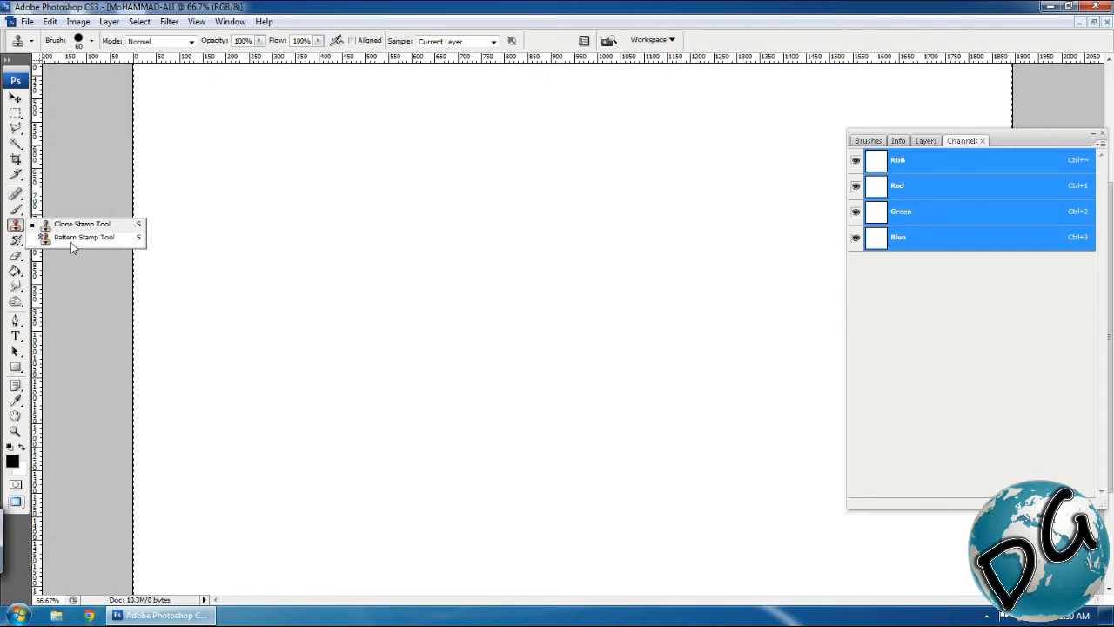
click(72, 240)
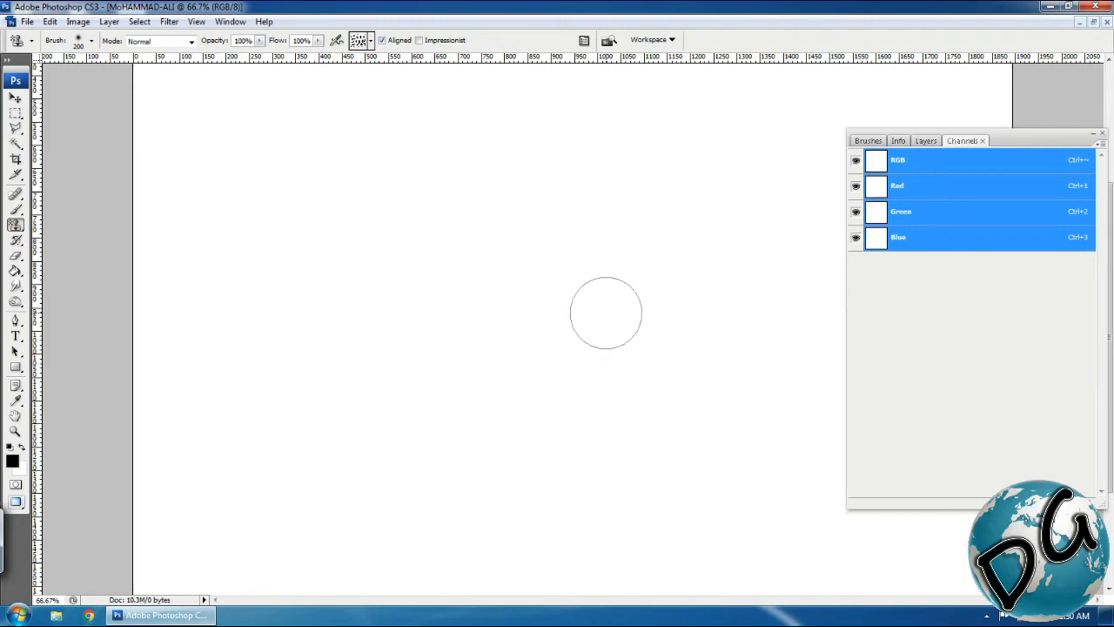
Build a selection from a square about 325 px wide plus a freehand lasso area below it, with a lasso cutout from the square's upper part.
key(m)
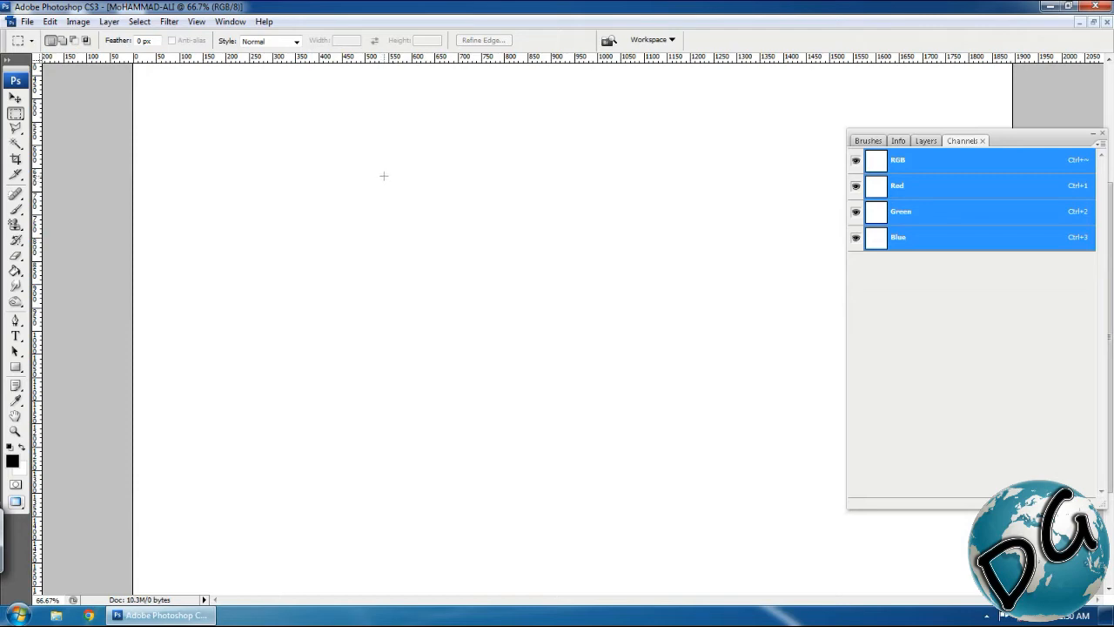
mouse_move(371, 174)
mouse_down()
mouse_move(567, 298)
mouse_move(644, 406)
mouse_move(604, 412)
mouse_move(522, 326)
mouse_up()
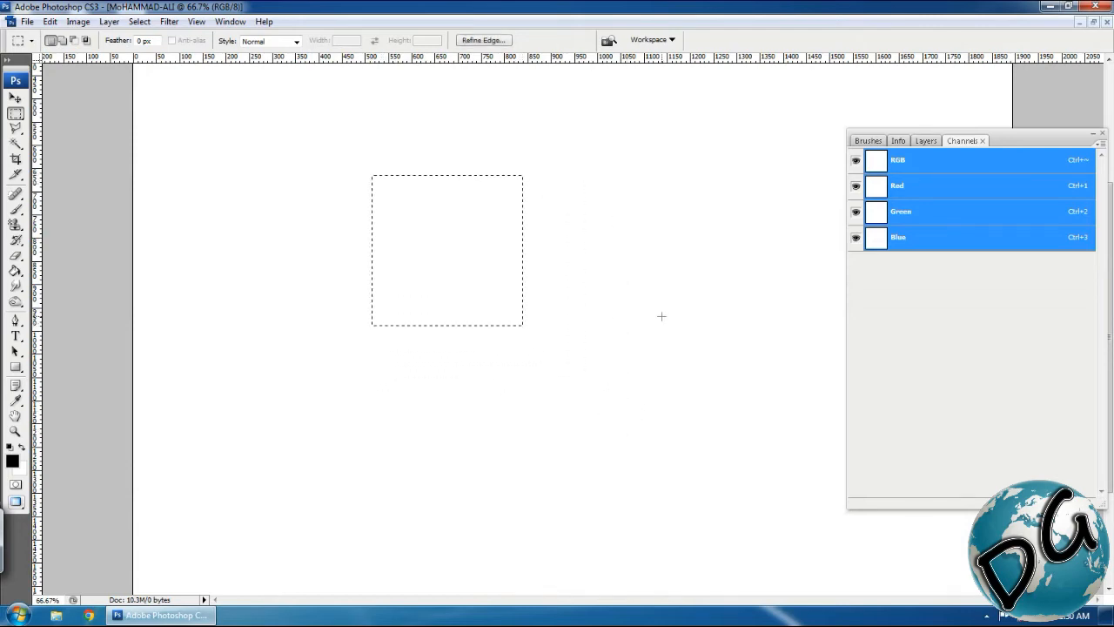
key(l)
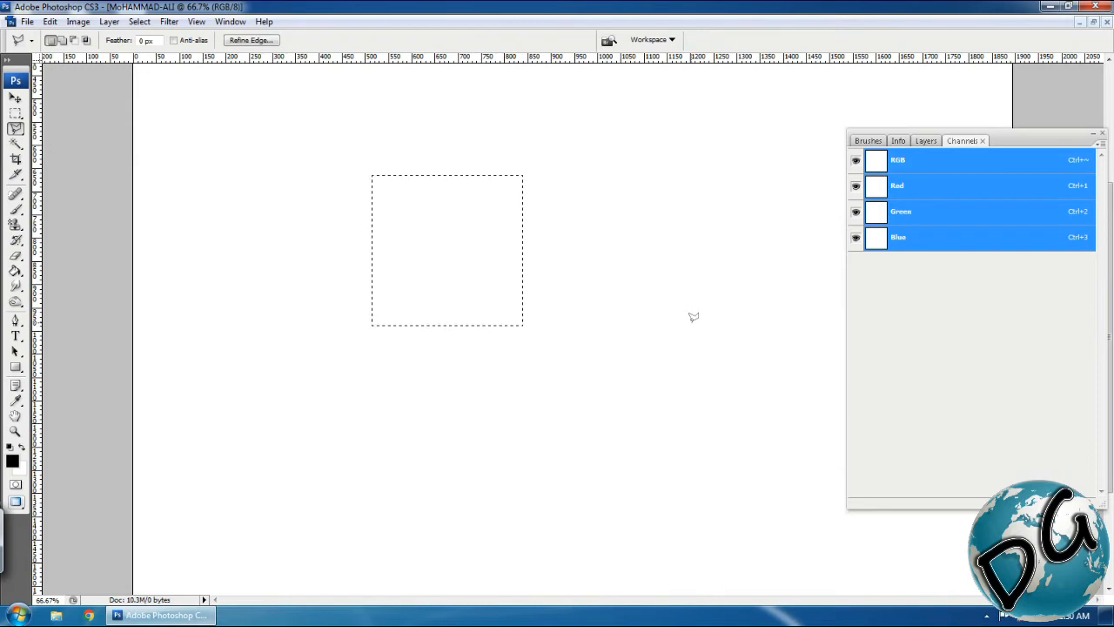
key(shift+l)
key(shift+l)
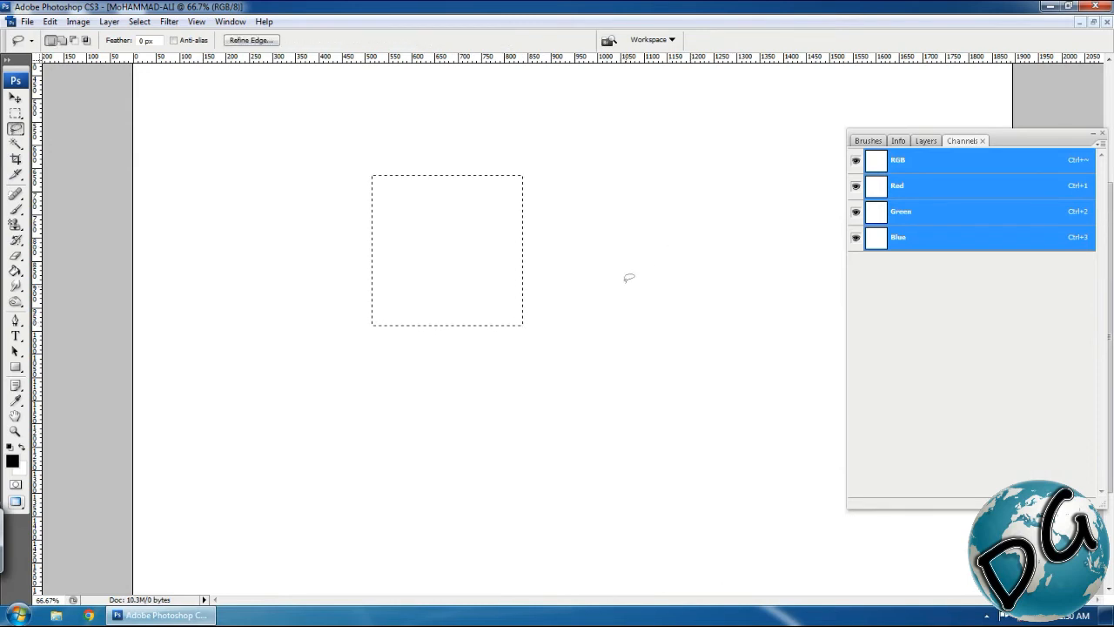
mouse_move(635, 303)
mouse_down()
mouse_move(501, 399)
mouse_move(593, 402)
mouse_move(705, 247)
mouse_move(661, 277)
mouse_up()
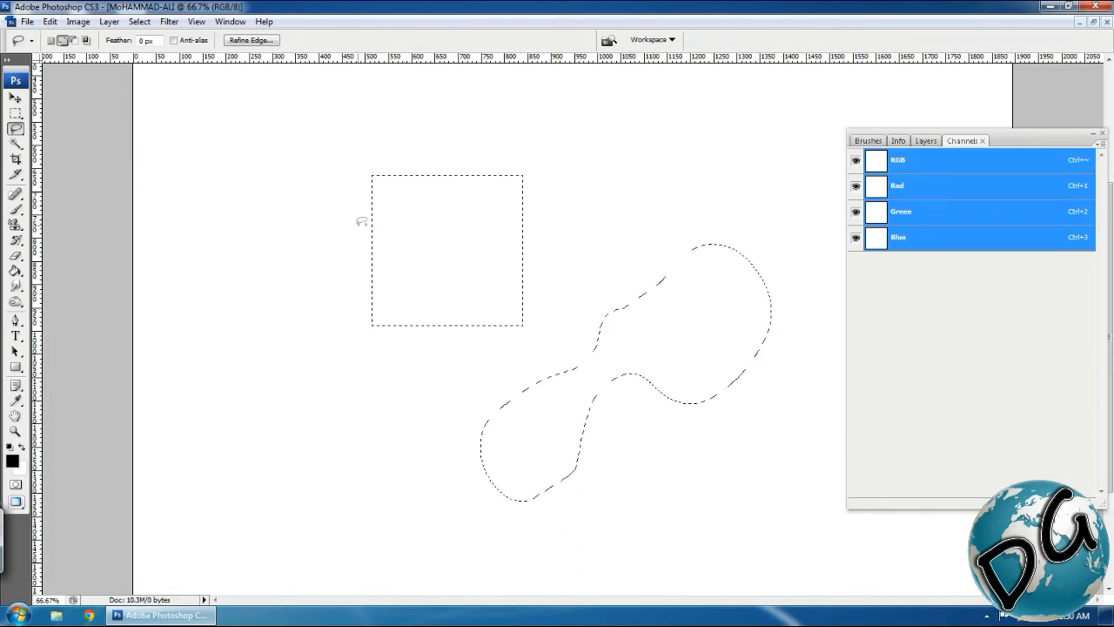
mouse_move(414, 139)
mouse_down()
mouse_move(493, 170)
mouse_move(475, 215)
mouse_move(421, 257)
mouse_move(431, 292)
mouse_move(405, 298)
mouse_up()
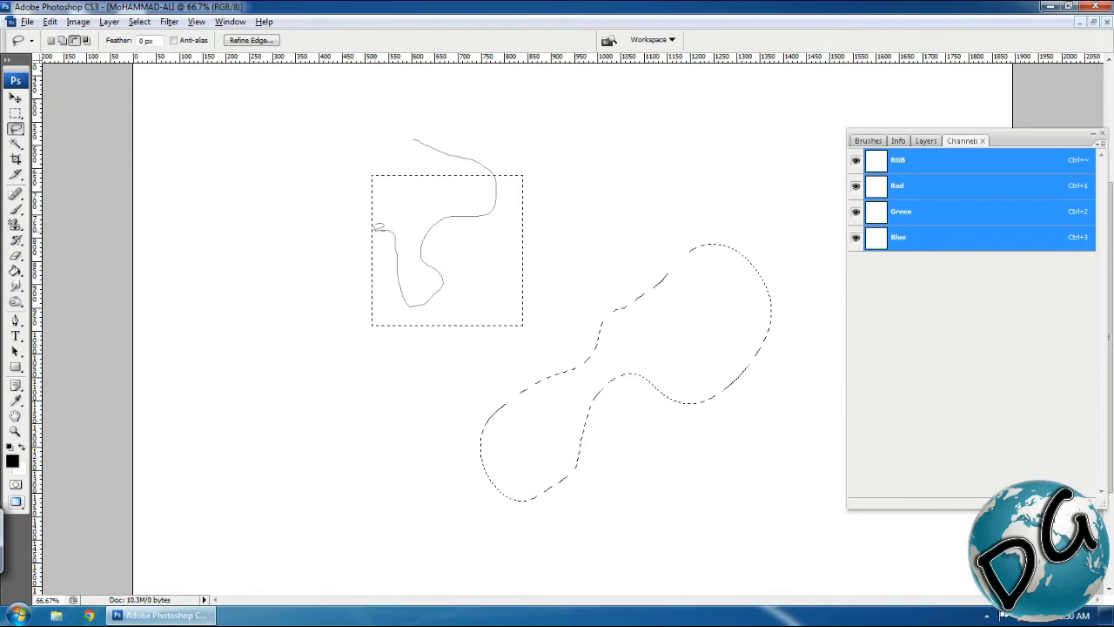
mouse_move(374, 228)
mouse_down()
mouse_move(334, 185)
mouse_move(396, 130)
mouse_up()
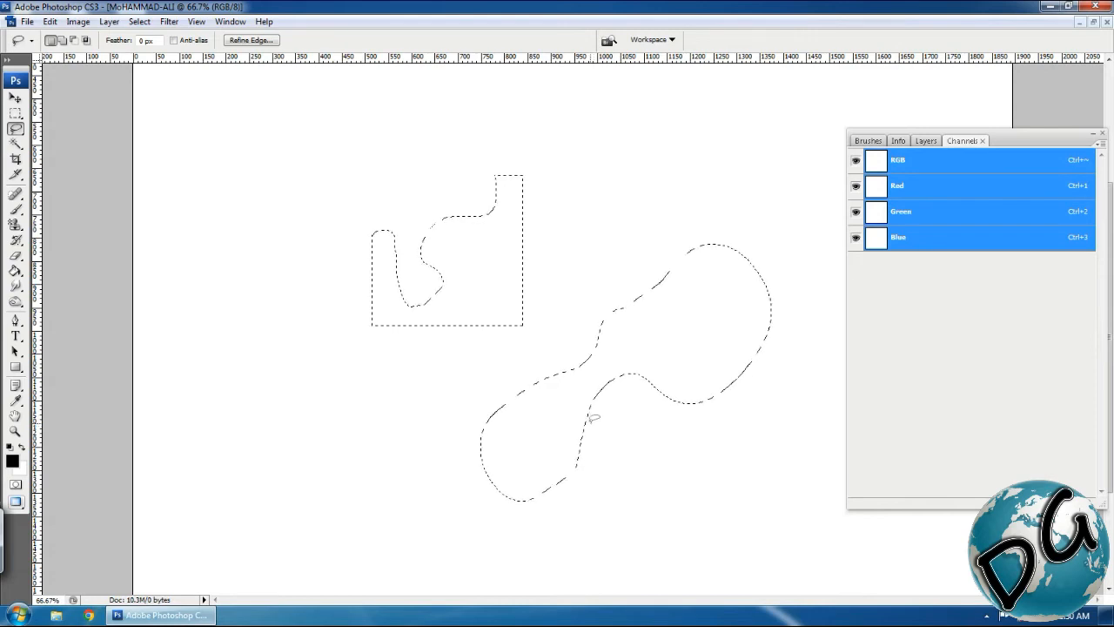
Set the Pattern Stamp to the custom crosshatch pattern of black crossed lines.
key(s)
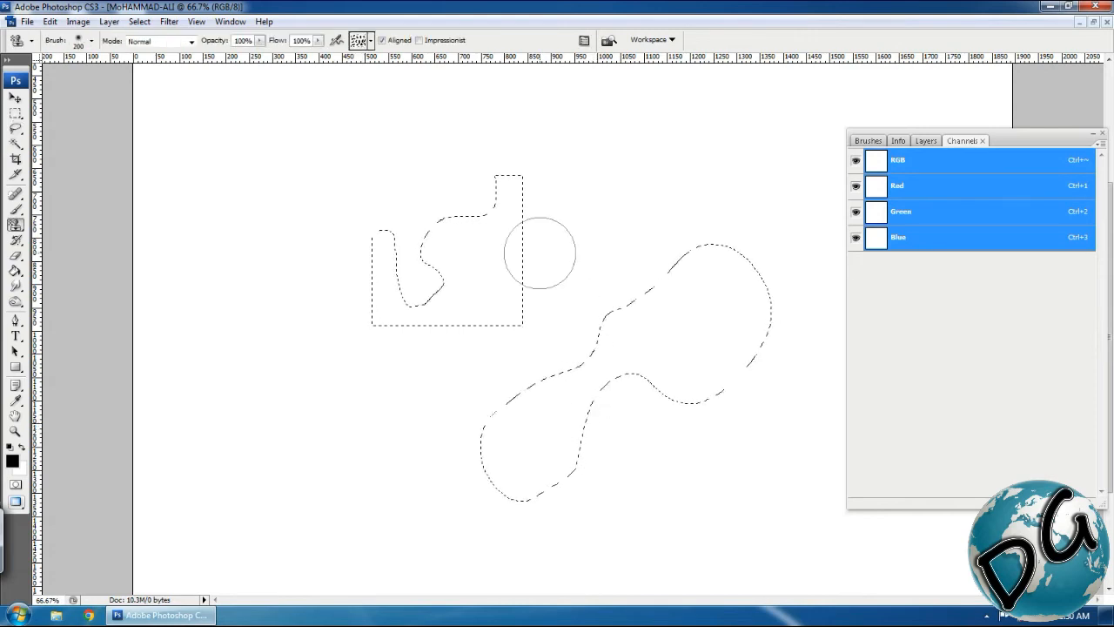
click(371, 41)
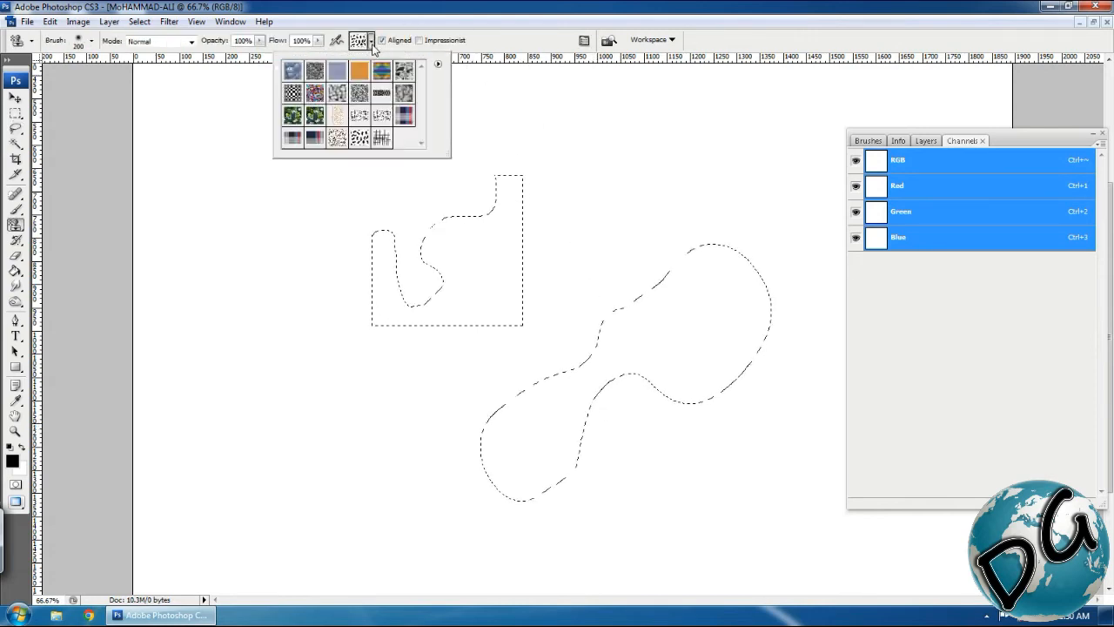
click(381, 139)
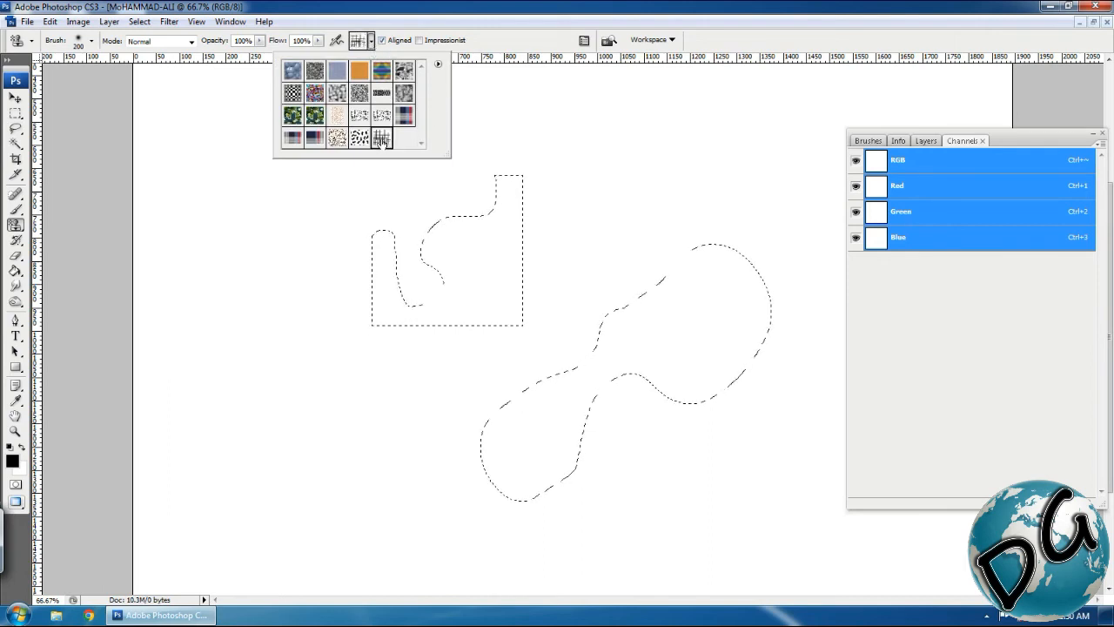
click(522, 12)
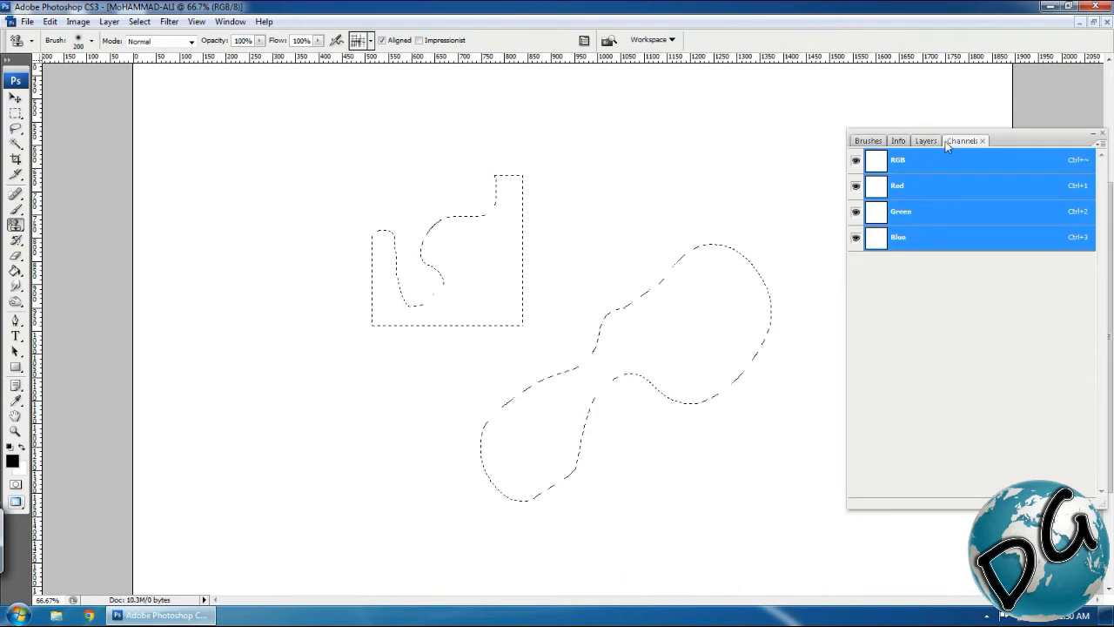
Set the stamp brush to 1% spacing and 100% hardness, with Shape Dynamics turned off.
click(868, 141)
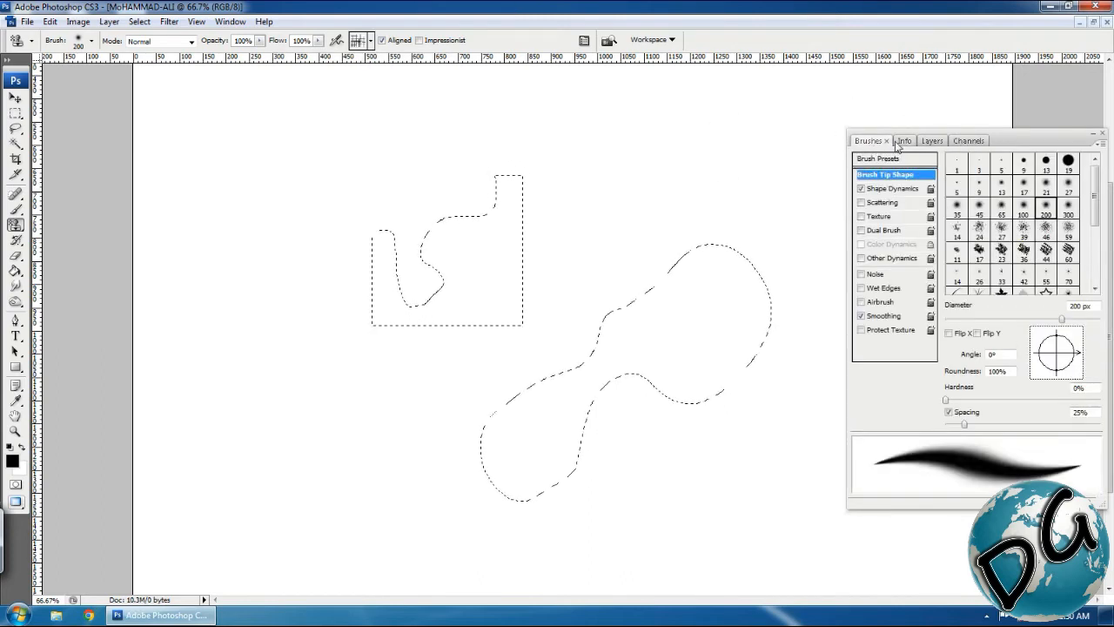
drag(964, 425, 889, 433)
drag(946, 400, 1110, 401)
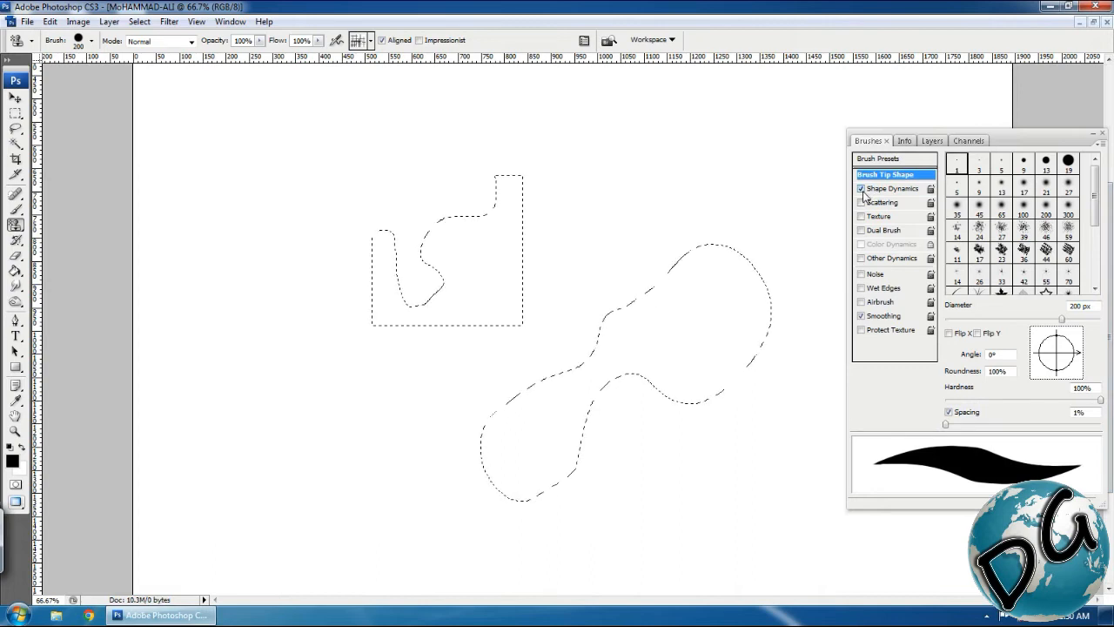
click(862, 189)
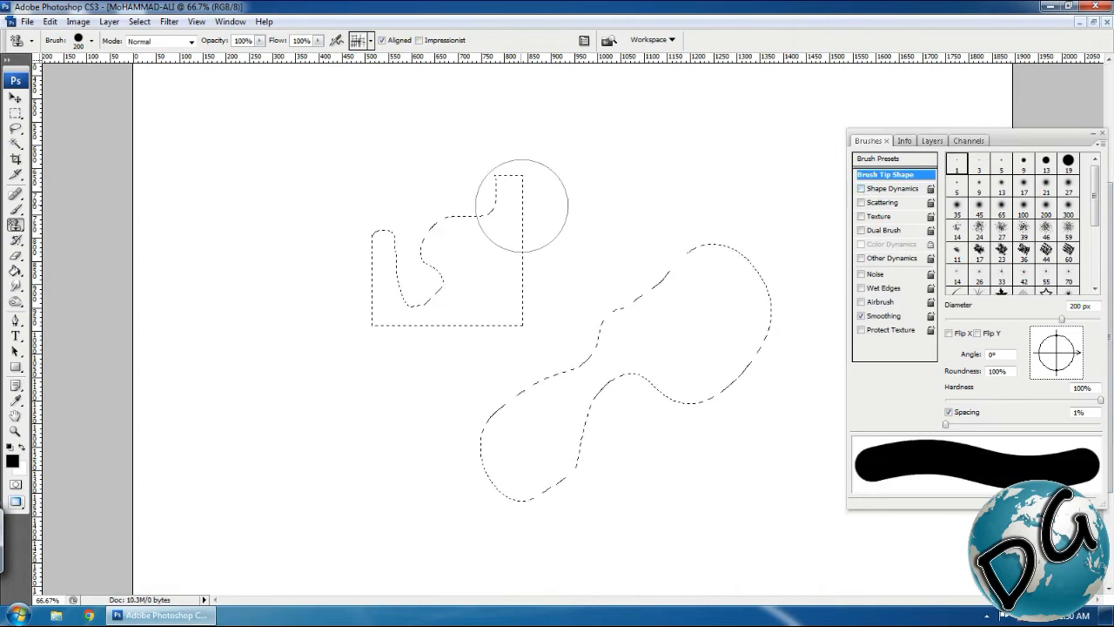
Paint the crosshatch pattern throughout both selected areas and deselect them.
drag(510, 203, 503, 191)
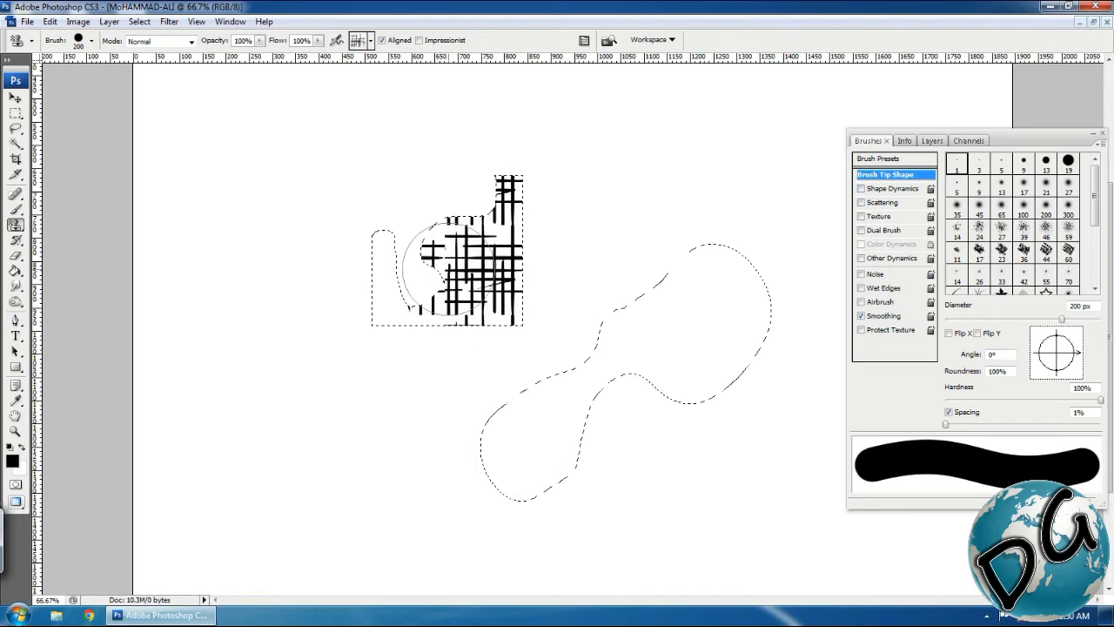
mouse_move(447, 270)
mouse_down()
mouse_move(371, 278)
mouse_move(456, 294)
mouse_up()
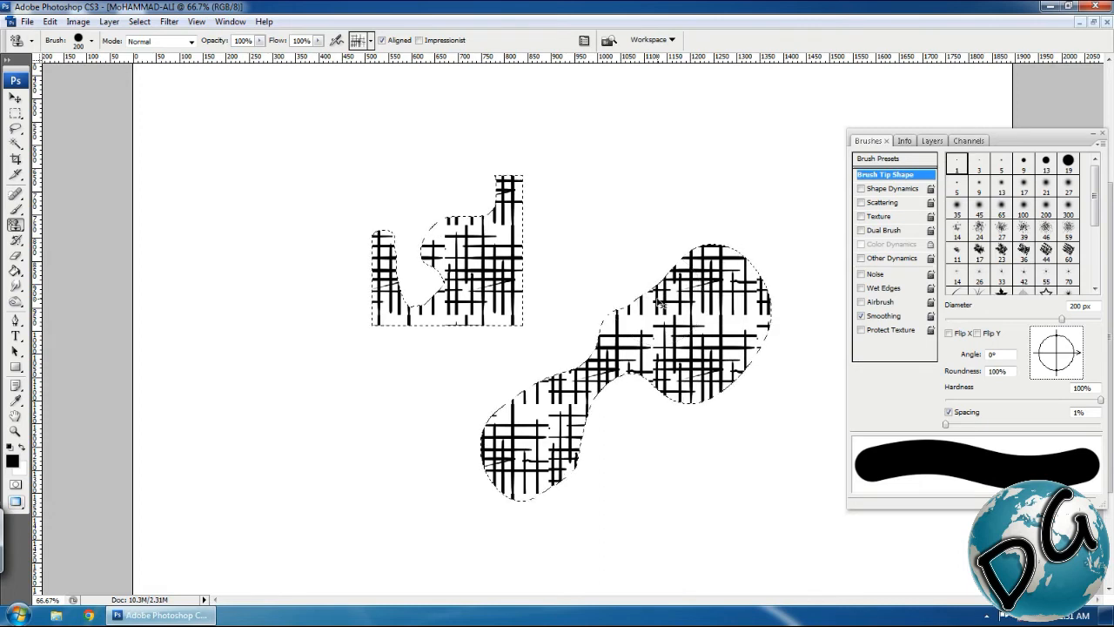
key(ctrl+d)
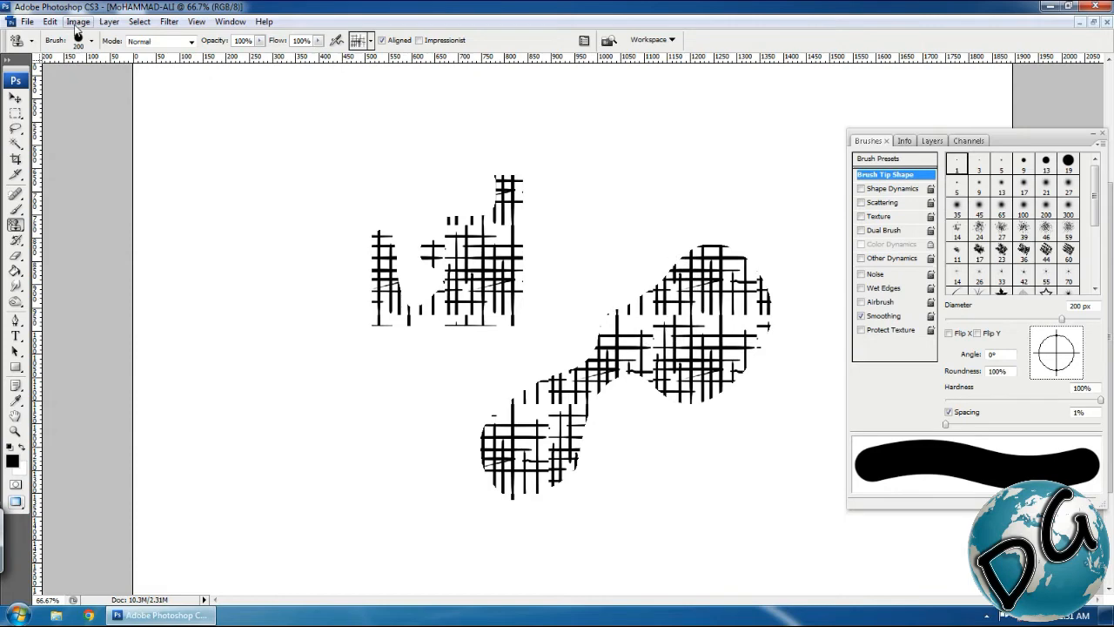
Paint the crosshatch pattern over most of the canvas with the Pattern Stamp, from the upper edge downward.
key(ctrl+minus)
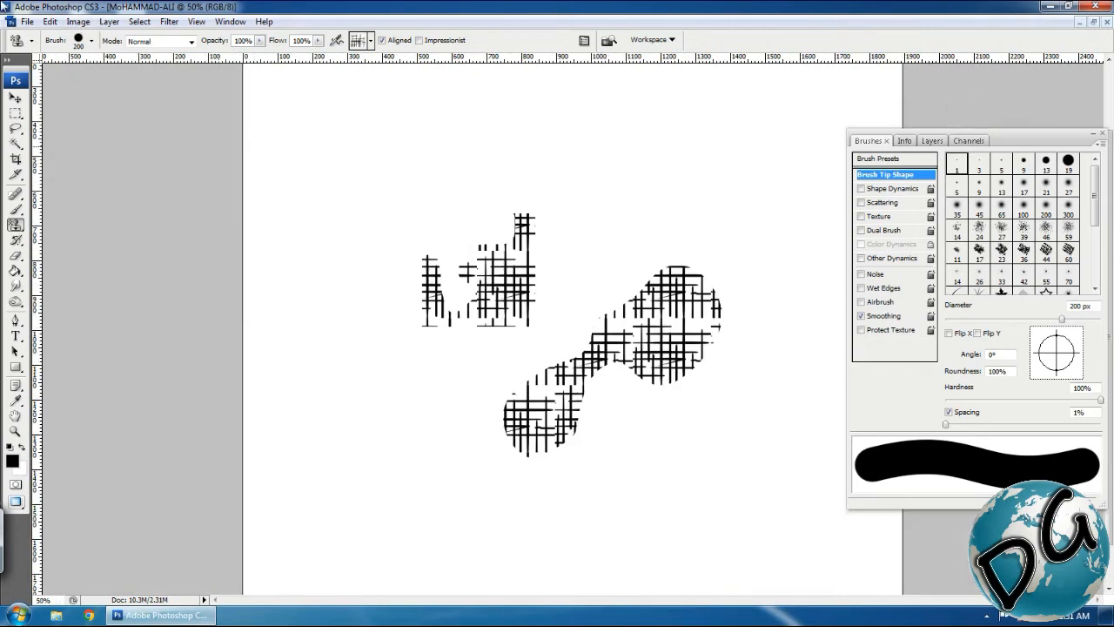
key(ctrl+minus)
click(2, 6)
mouse_move(363, 124)
mouse_down()
mouse_move(356, 116)
mouse_move(313, 198)
mouse_move(370, 222)
mouse_move(667, 105)
mouse_move(766, 130)
mouse_move(720, 154)
mouse_move(766, 198)
mouse_move(331, 232)
mouse_move(514, 256)
mouse_move(452, 309)
mouse_move(470, 335)
mouse_move(414, 352)
mouse_move(398, 396)
mouse_move(417, 402)
mouse_move(774, 217)
mouse_move(565, 225)
mouse_up()
mouse_move(644, 270)
mouse_down()
mouse_move(801, 211)
mouse_move(722, 339)
mouse_move(735, 409)
mouse_move(522, 383)
mouse_move(716, 466)
mouse_up()
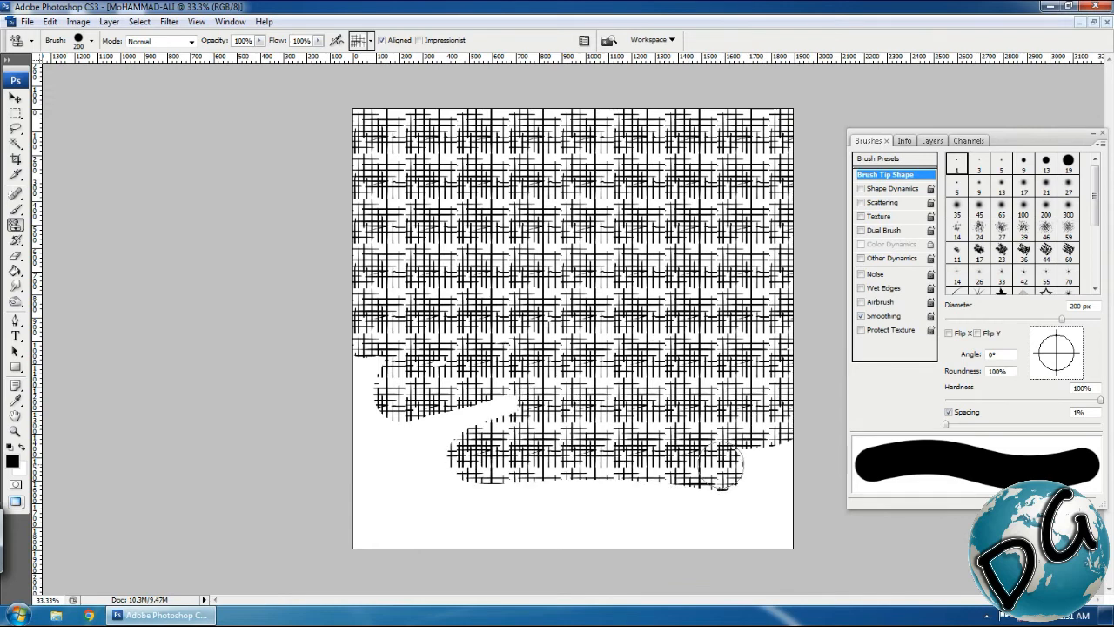
Clear the canvas and fill it entirely with the custom crosshatch pattern in Normal mode at 100% opacity.
key(ctrl+a)
key(Delete)
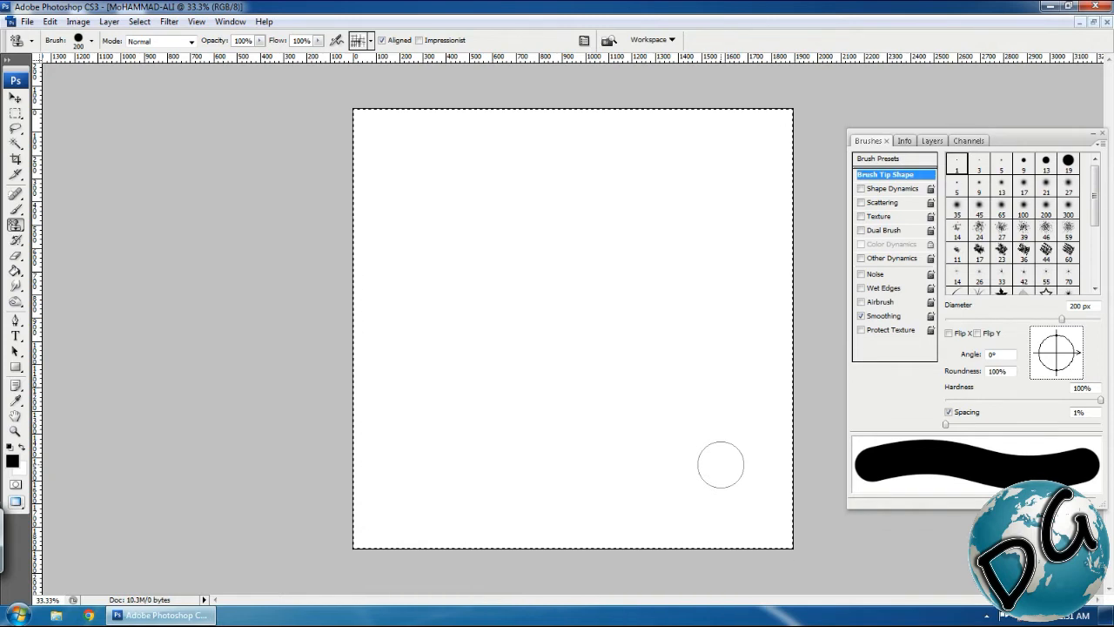
key(shift+BackSpace)
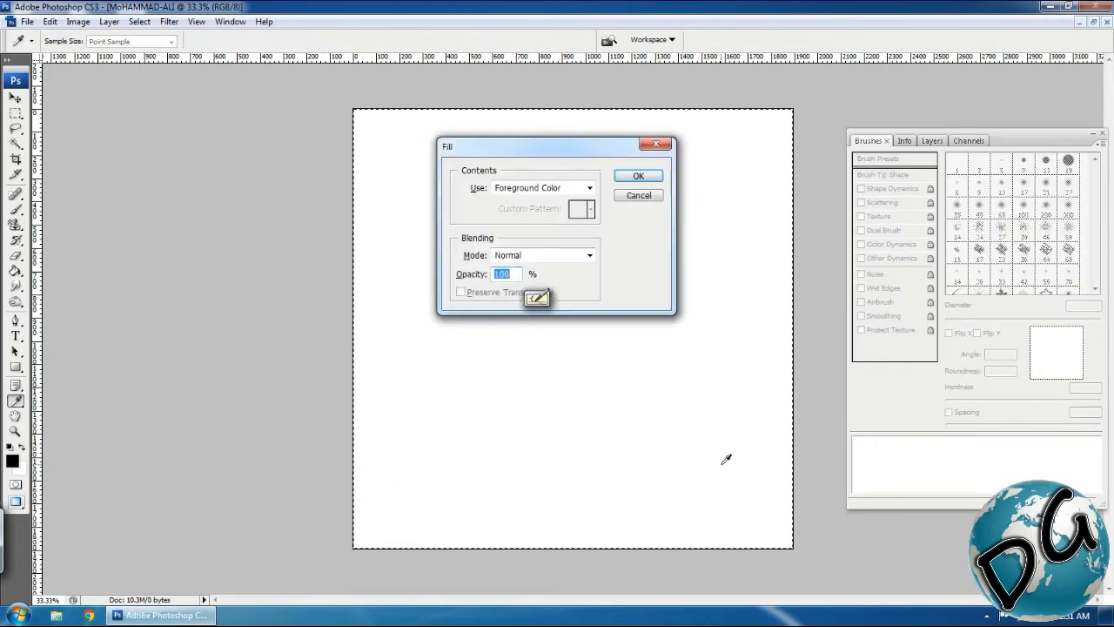
click(590, 189)
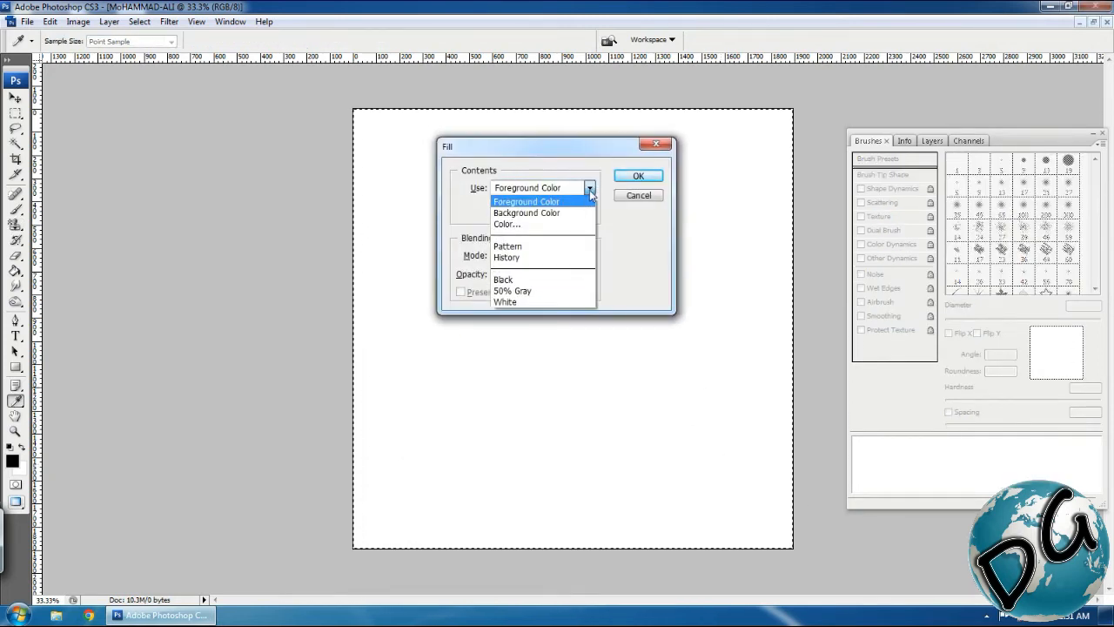
click(525, 248)
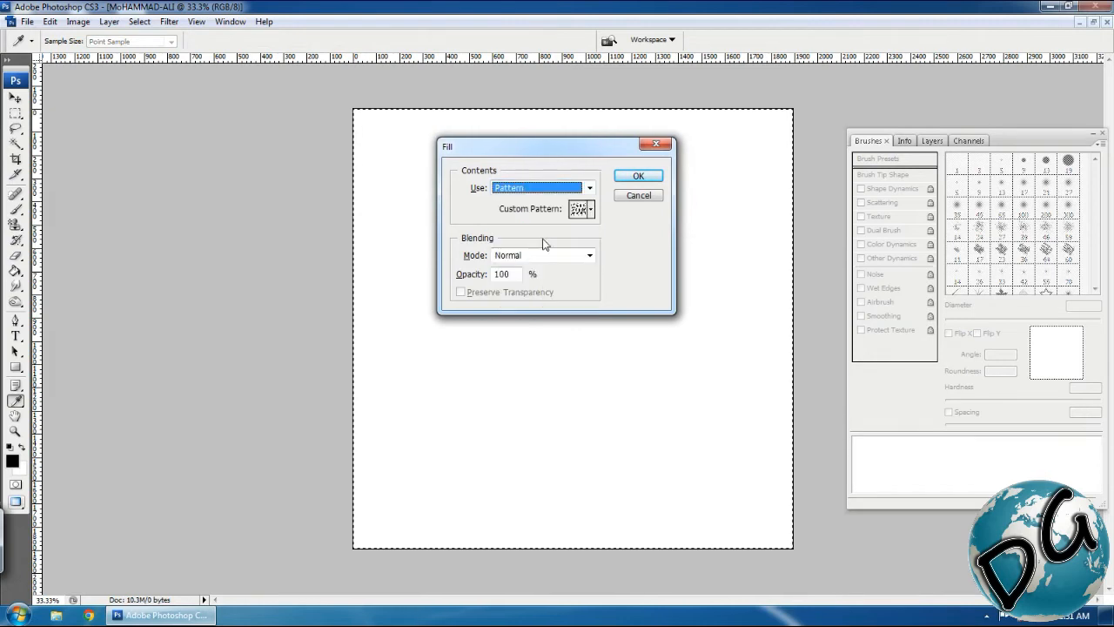
click(590, 209)
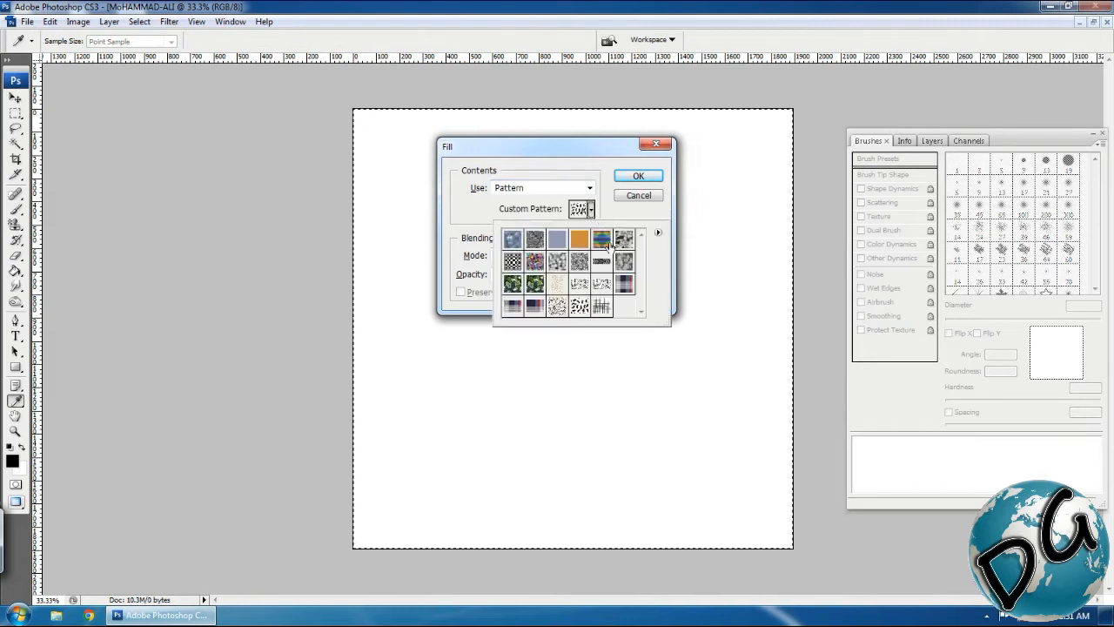
click(642, 179)
key(s)
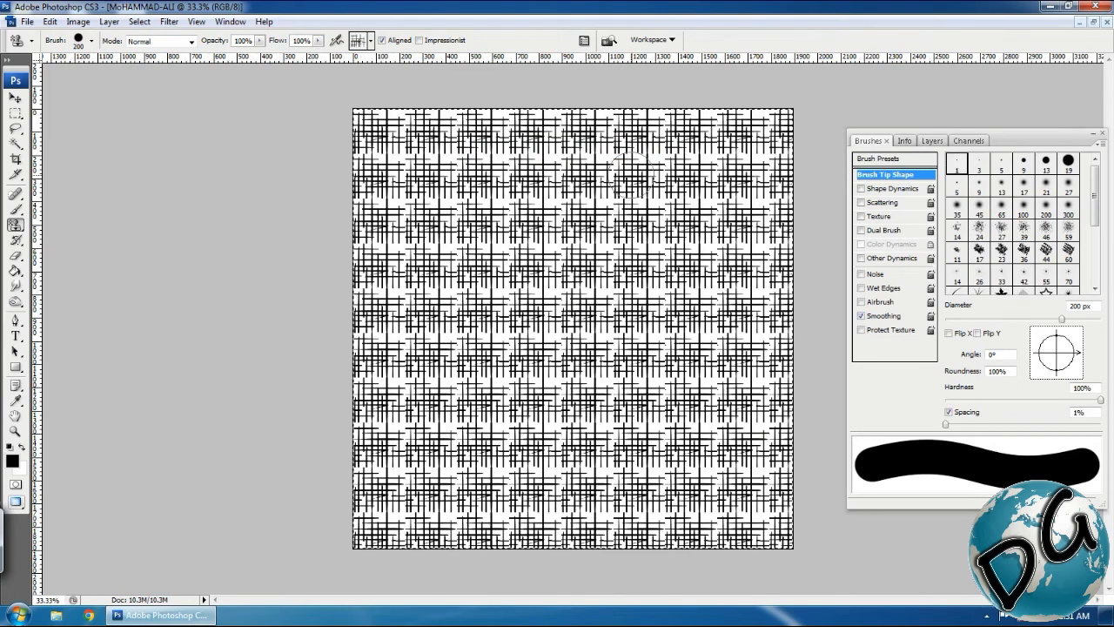
key(ctrl+plus)
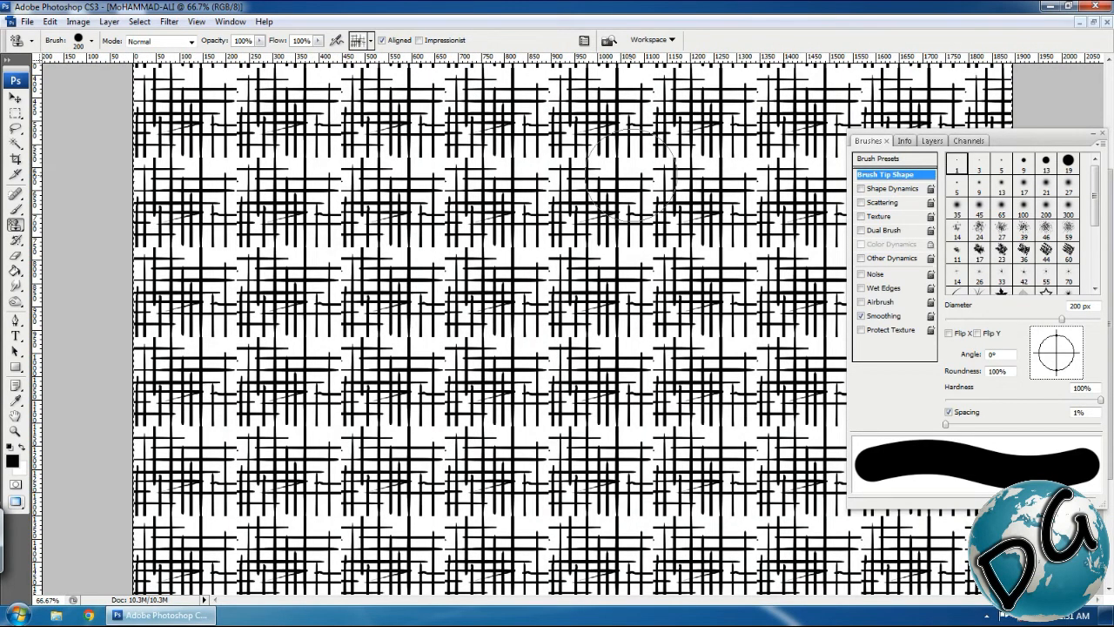
Stamp a round crosshatch patch about 265 px wide near the centre of the blank canvas and remove the selection.
key(ctrl+minus)
key(ctrl+minus)
key(ctrl+minus)
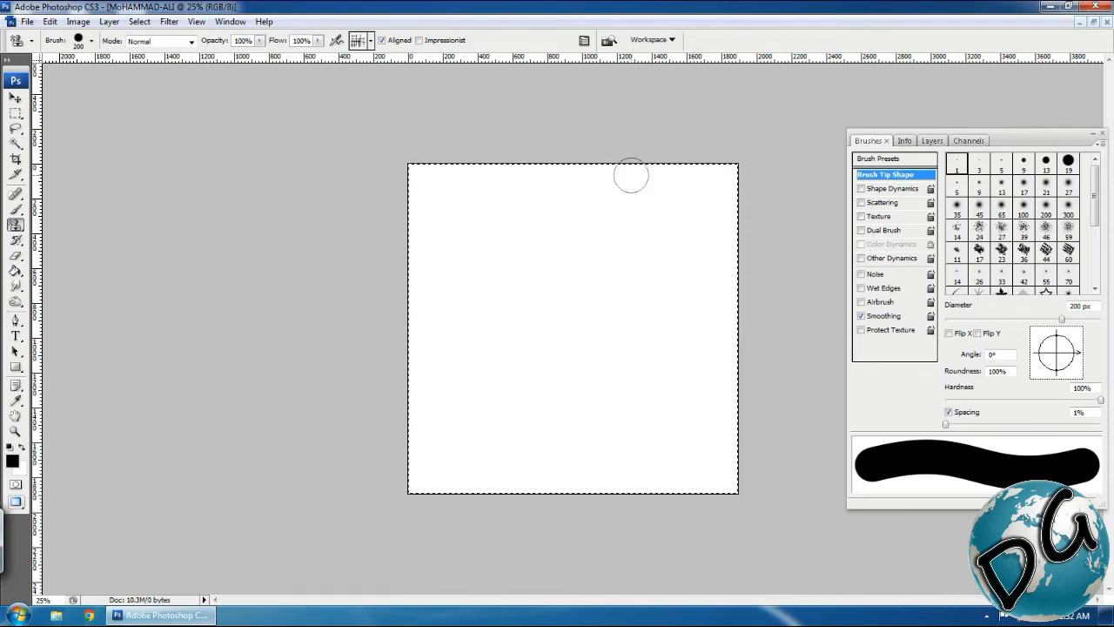
drag(591, 340, 575, 354)
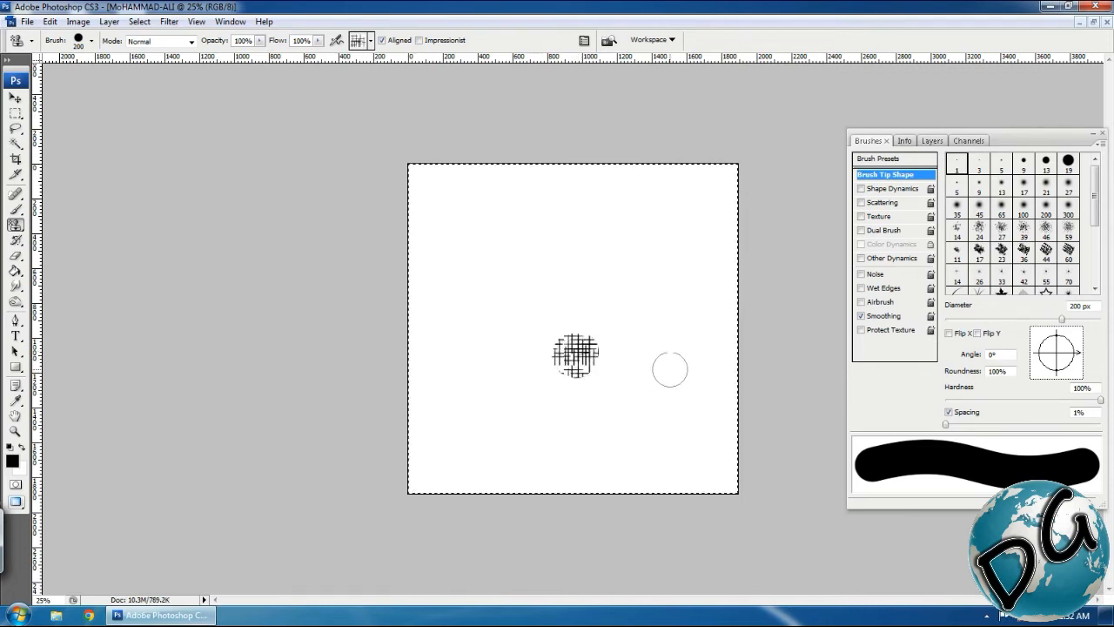
key(ctrl+d)
drag(673, 275, 539, 409)
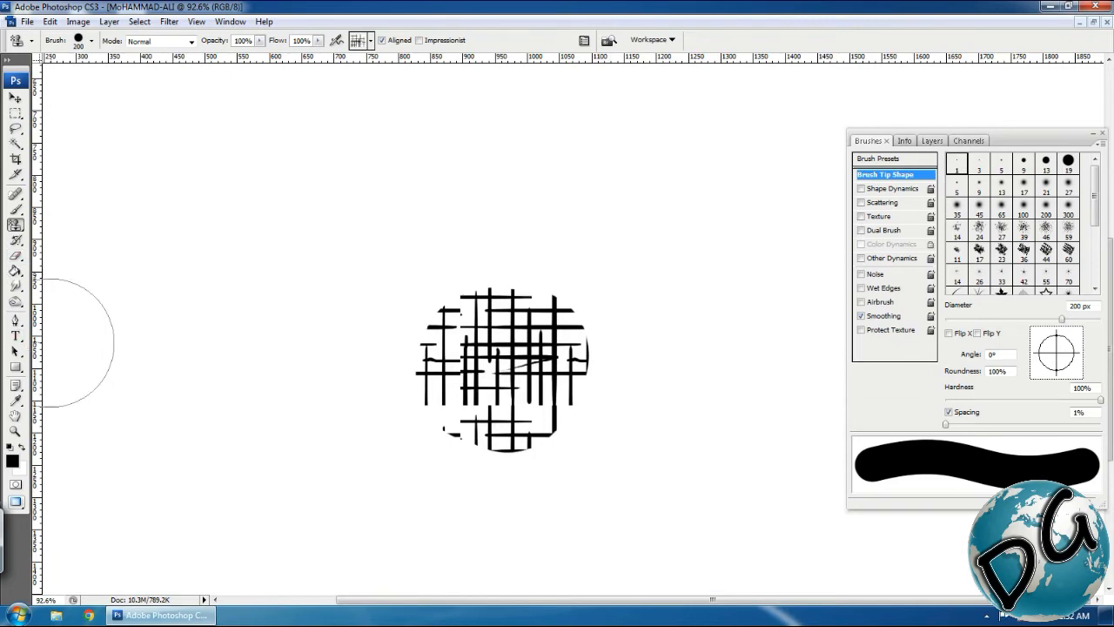
drag(623, 295, 438, 438)
key(ctrl+minus)
key(ctrl+minus)
key(ctrl+minus)
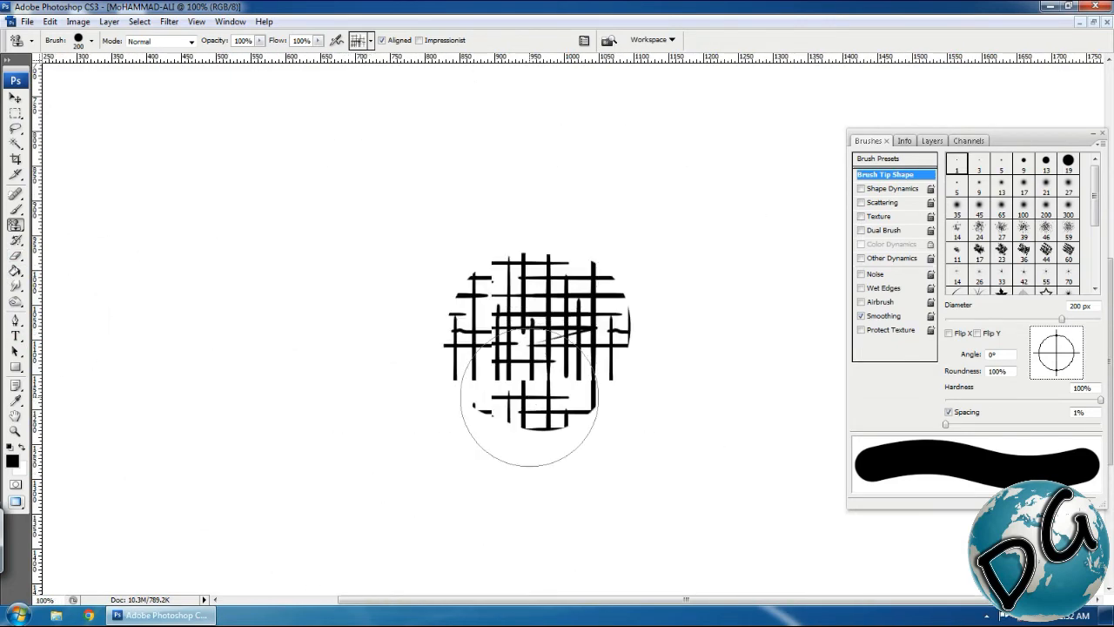
Apply a Threshold adjustment to the round crosshatch patch.
click(76, 24)
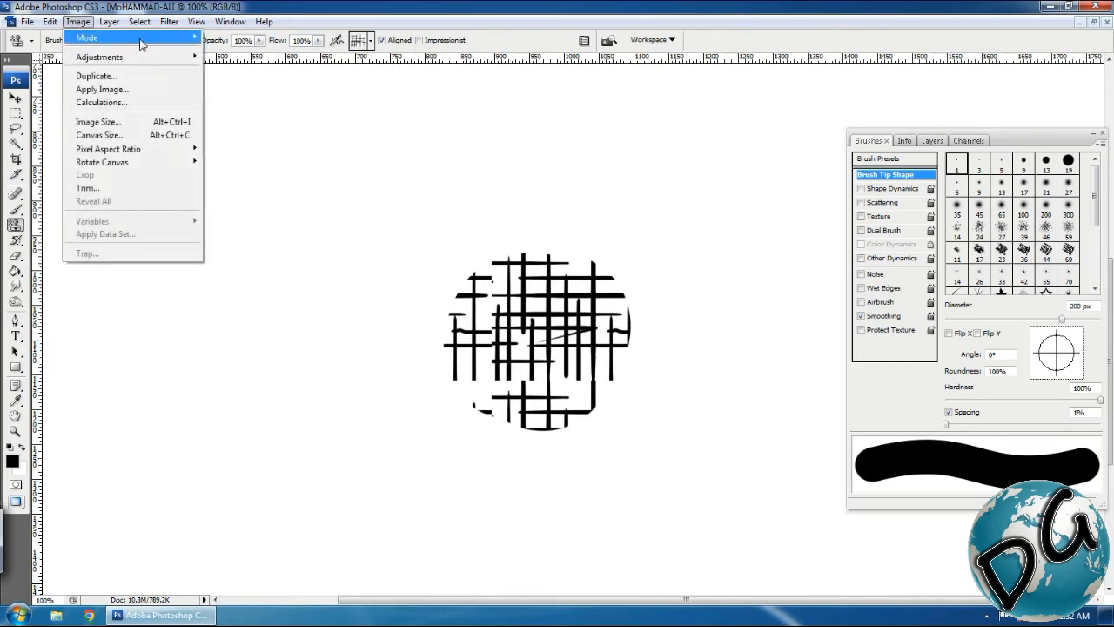
mouse_move(139, 58)
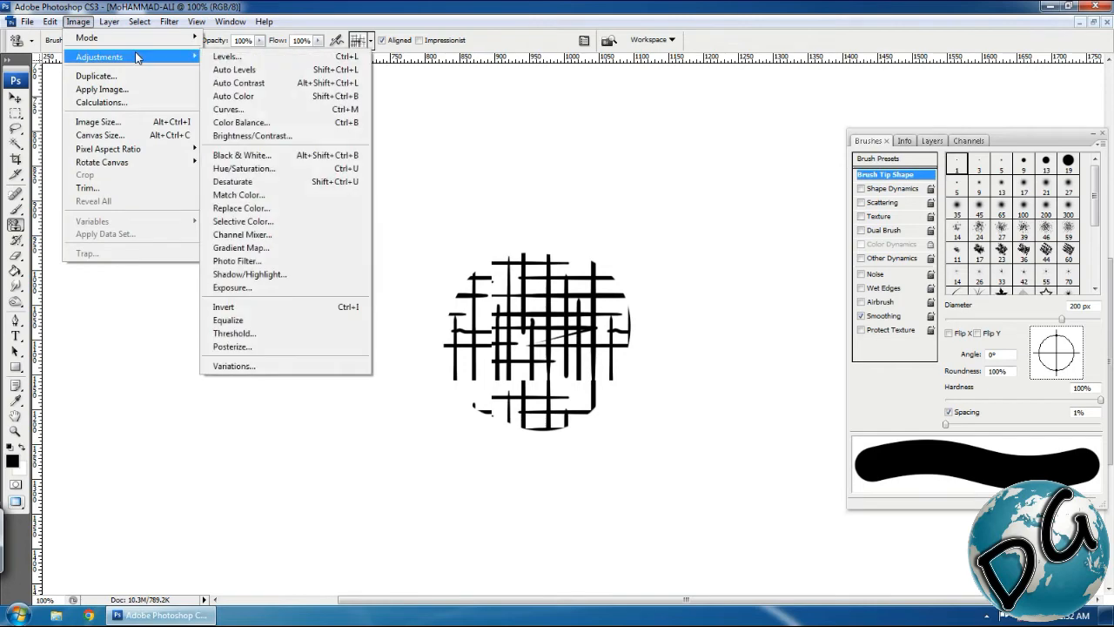
click(283, 335)
click(654, 182)
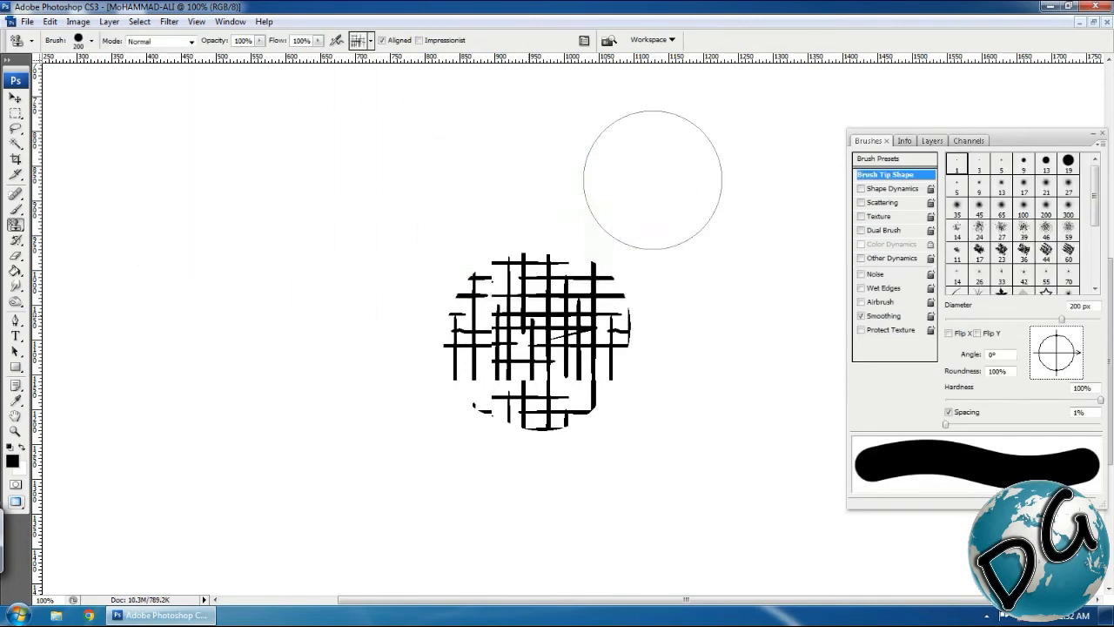
Recolour all the black crosshatch lines red (ed0000) with the Paint Bucket at tolerance 0.
drag(763, 185, 325, 511)
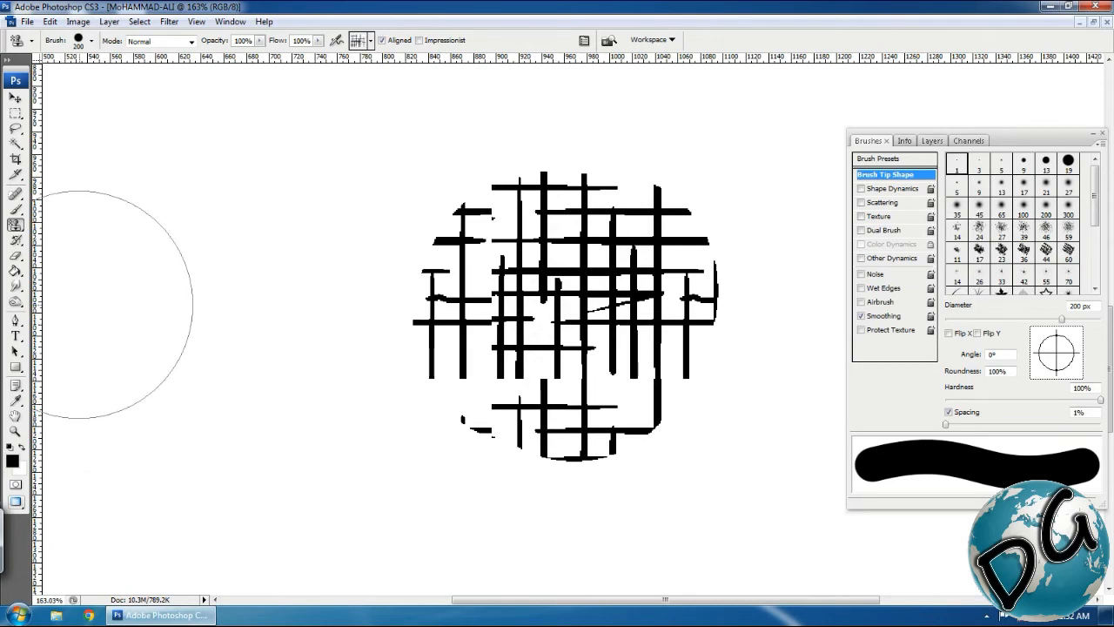
key(g)
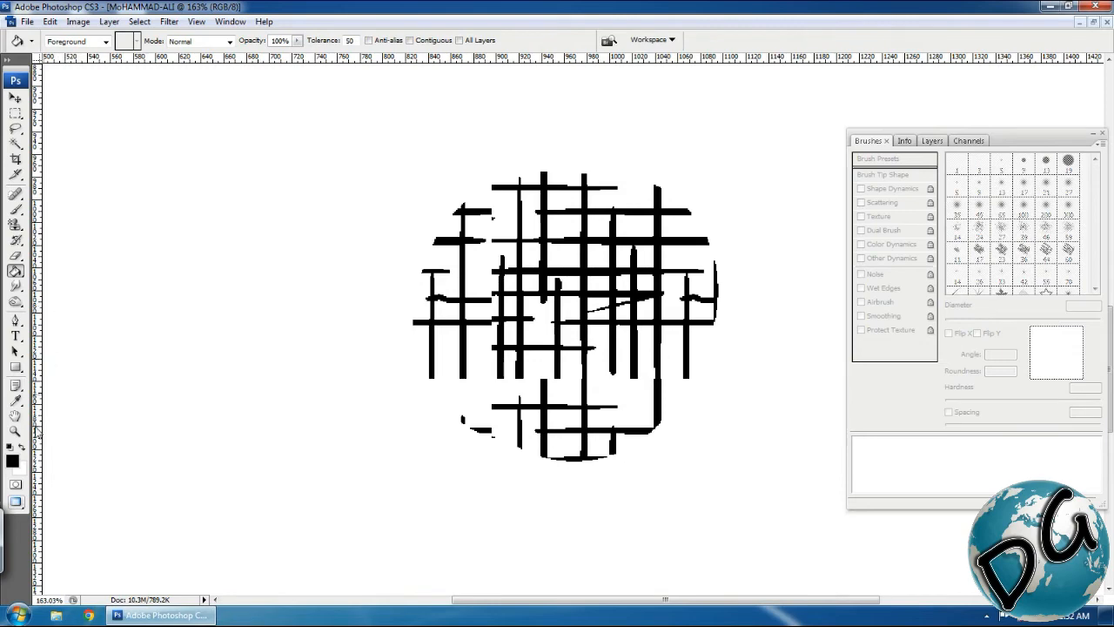
click(12, 461)
drag(537, 186, 554, 163)
click(696, 144)
click(352, 40)
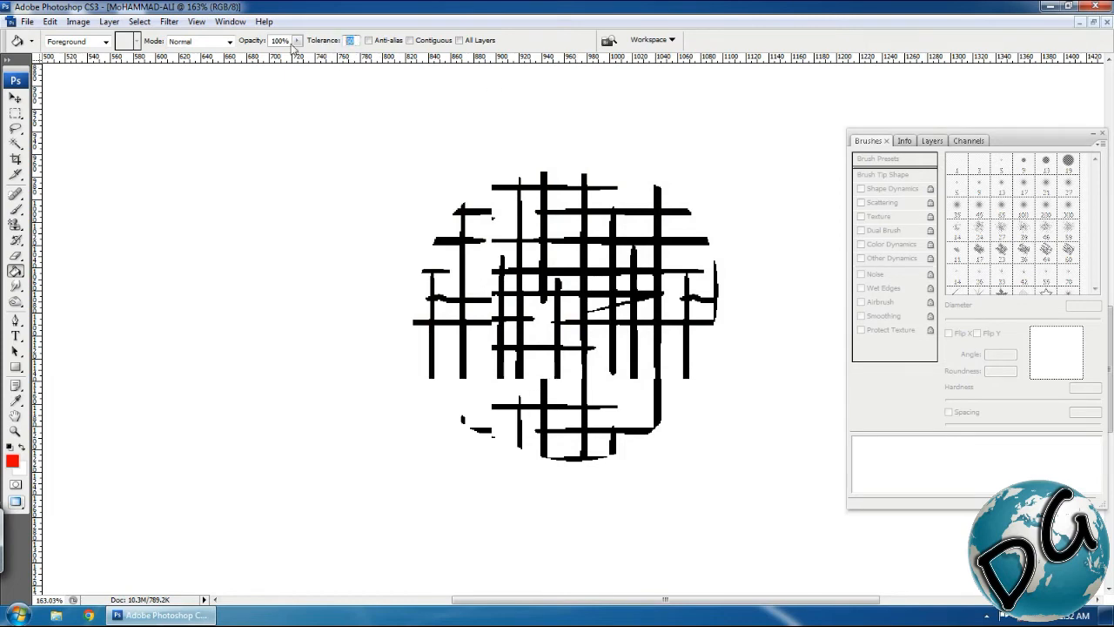
text(0)
click(606, 235)
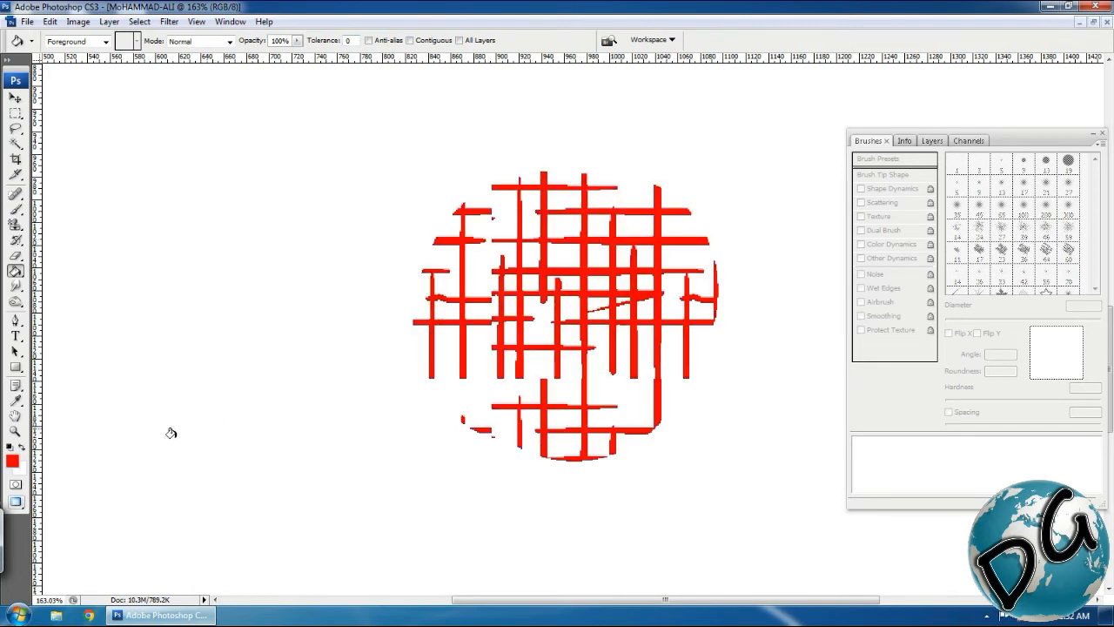
Choose a light peach foreground colour, try filling all the white areas with it, and undo the fill.
click(13, 458)
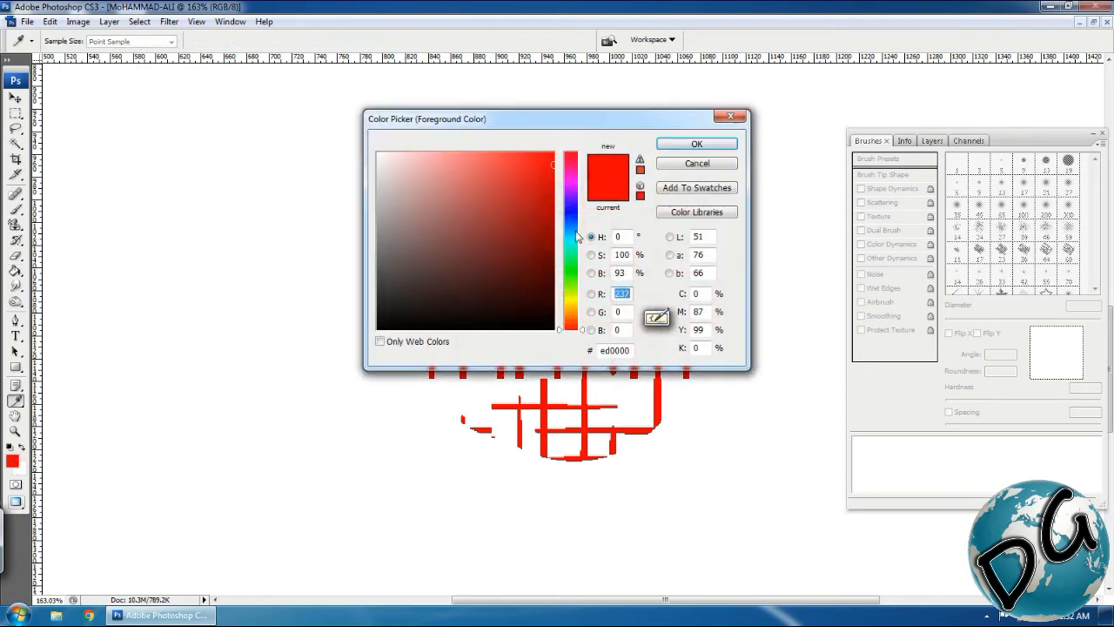
drag(571, 247, 424, 152)
click(686, 146)
key(g)
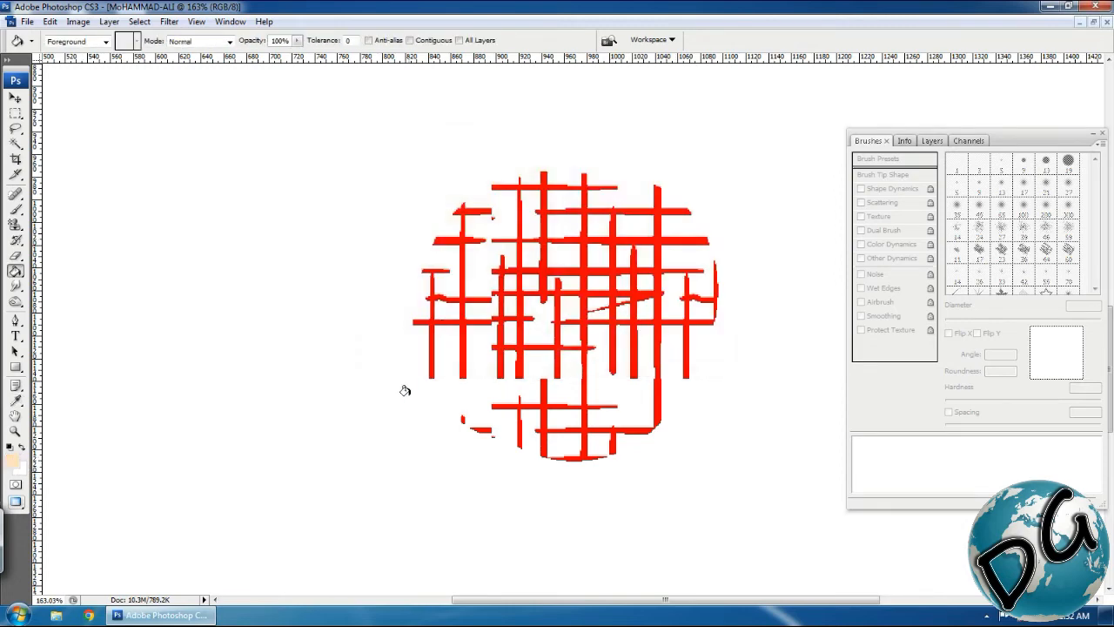
click(403, 391)
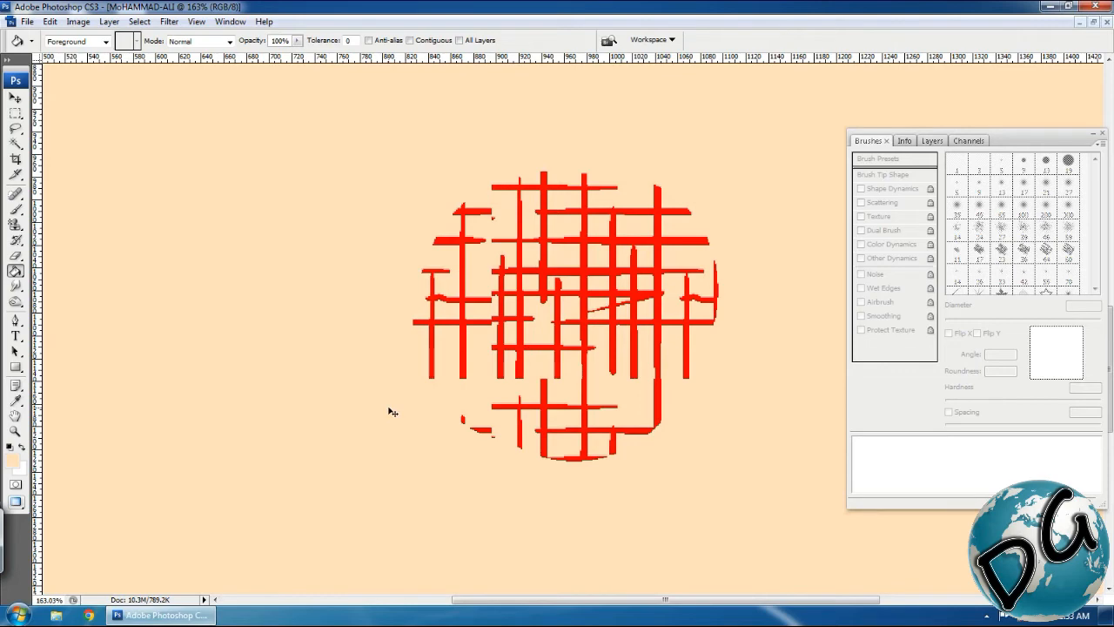
key(ctrl+z)
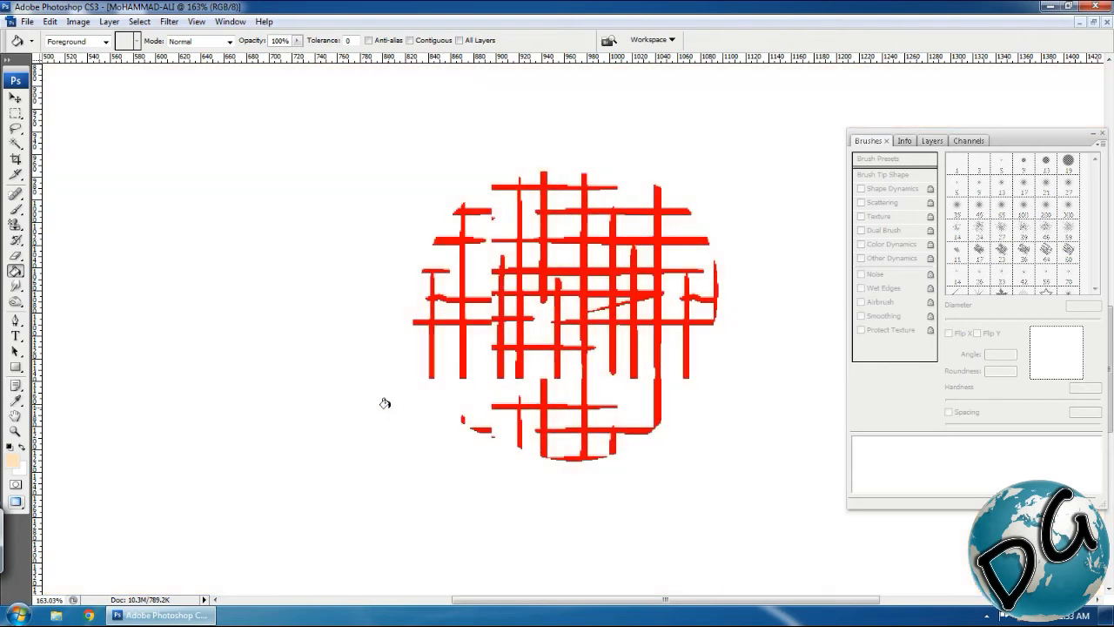
Try the peach background fill once with Contiguous on and once with it off, undoing each fill.
click(409, 41)
click(414, 495)
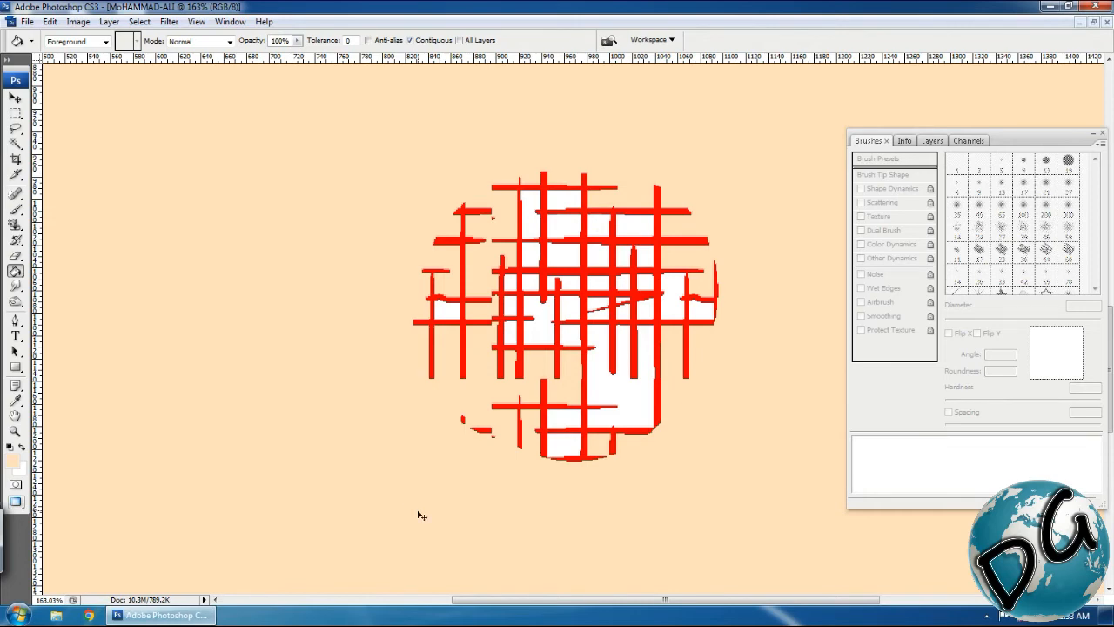
key(ctrl+z)
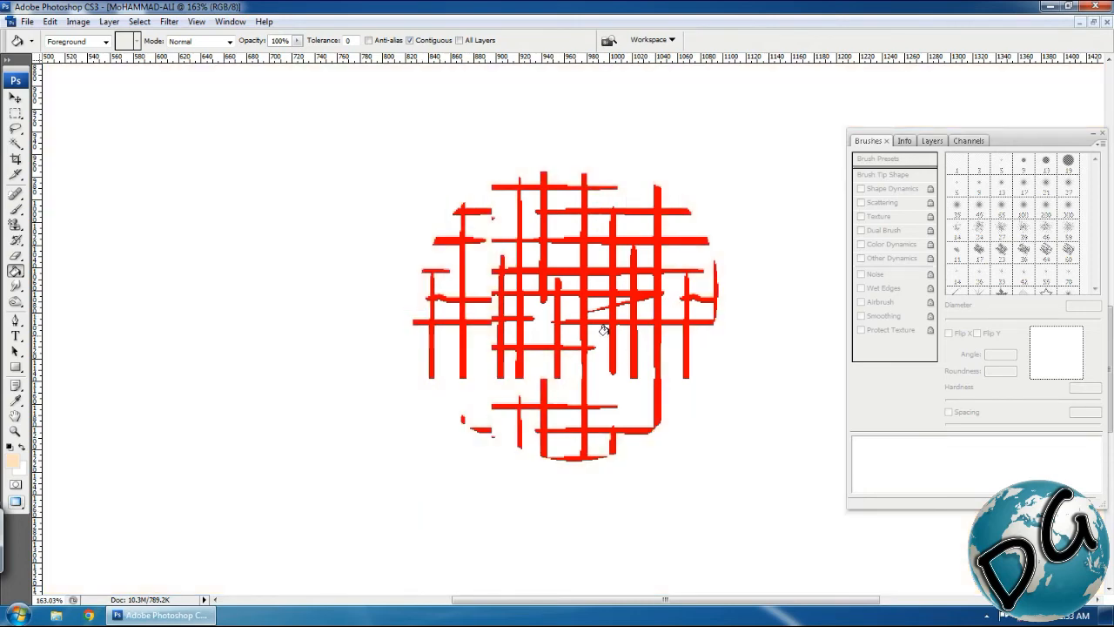
click(409, 40)
click(699, 398)
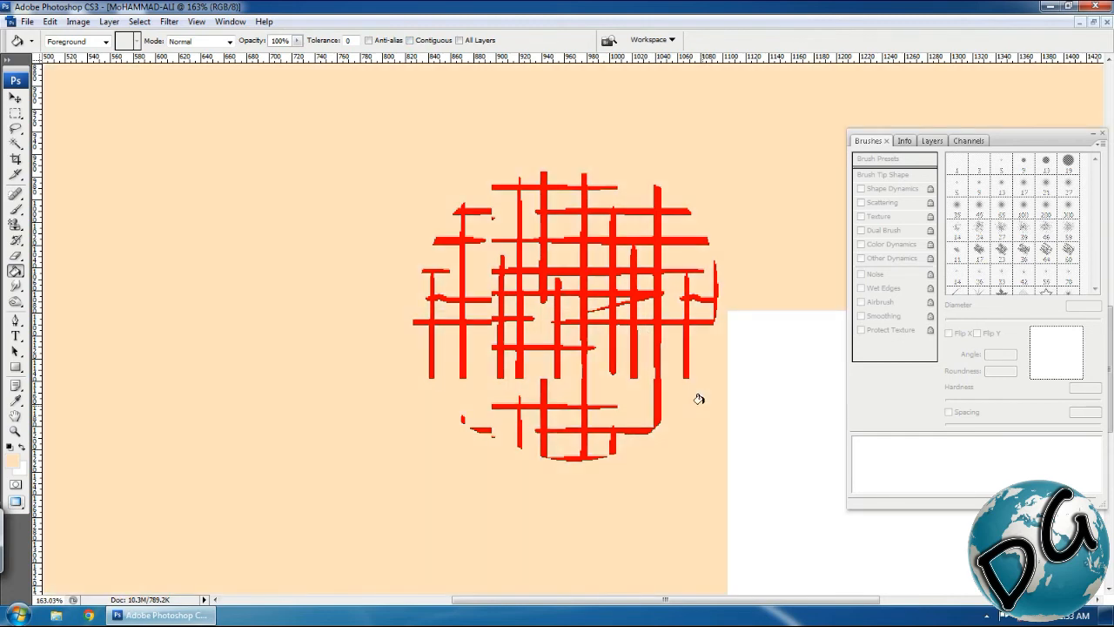
key(ctrl+z)
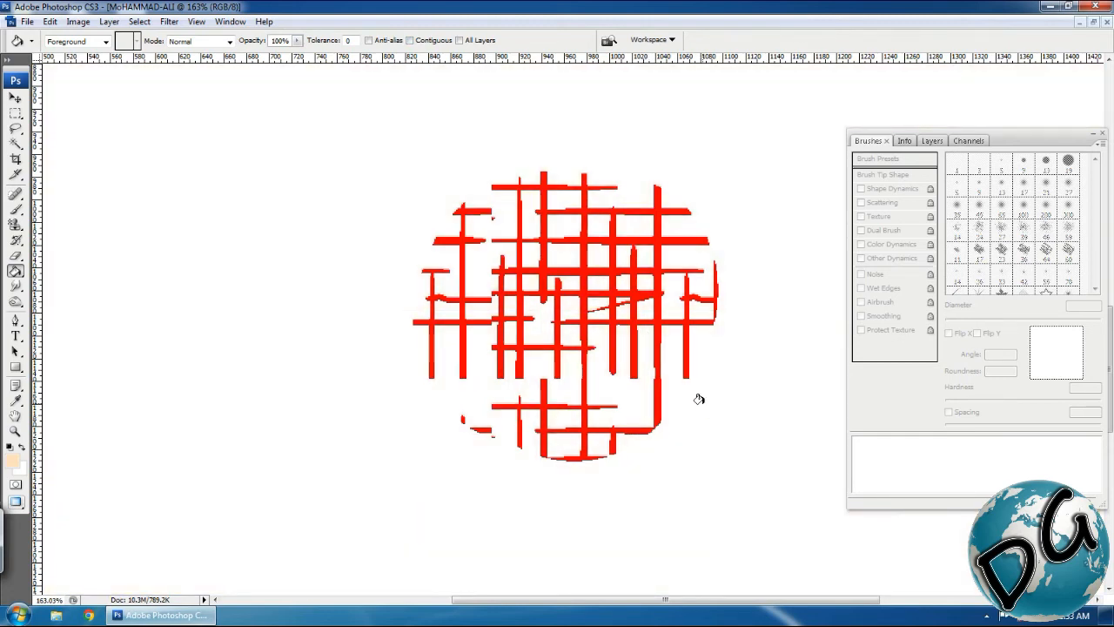
Select all the white areas with the Magic Wand, try a peach fill on them, and return them to white without a selection.
key(w)
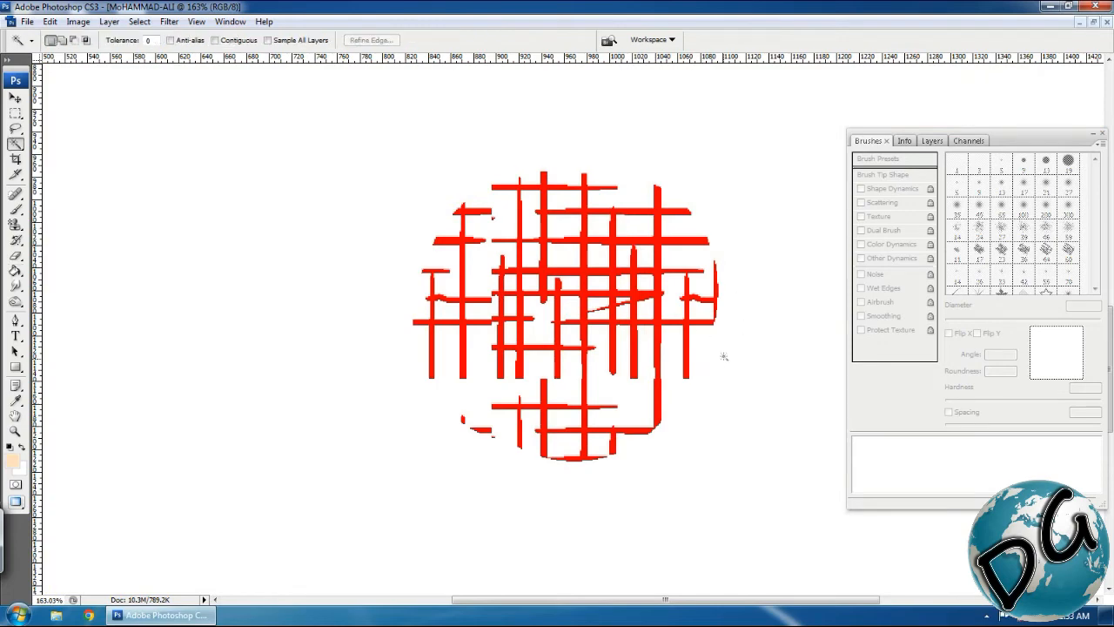
click(728, 378)
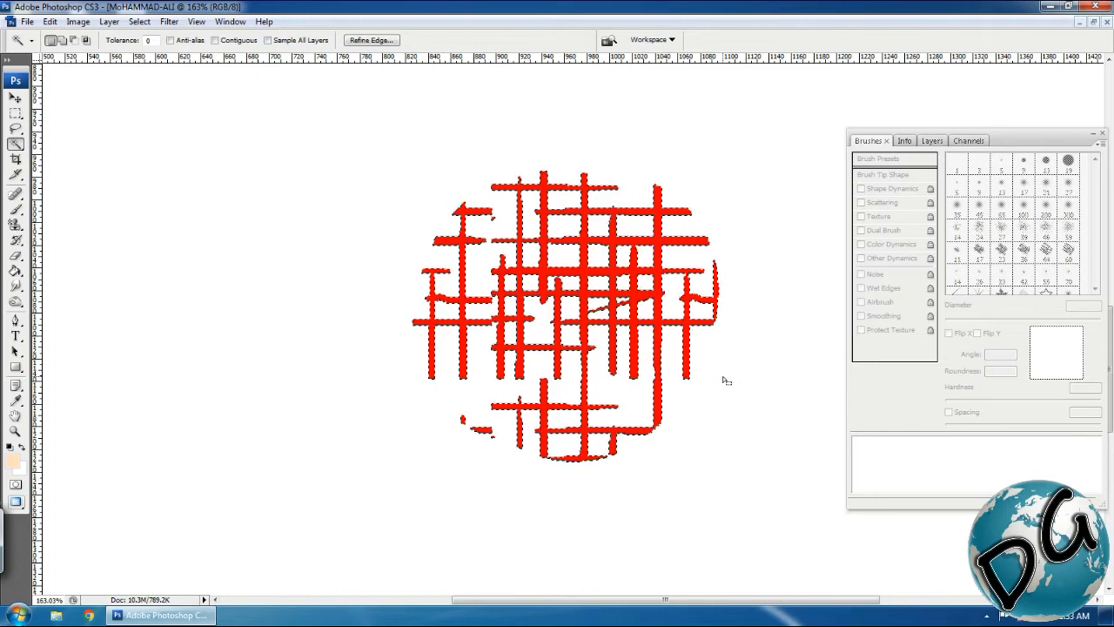
key(x)
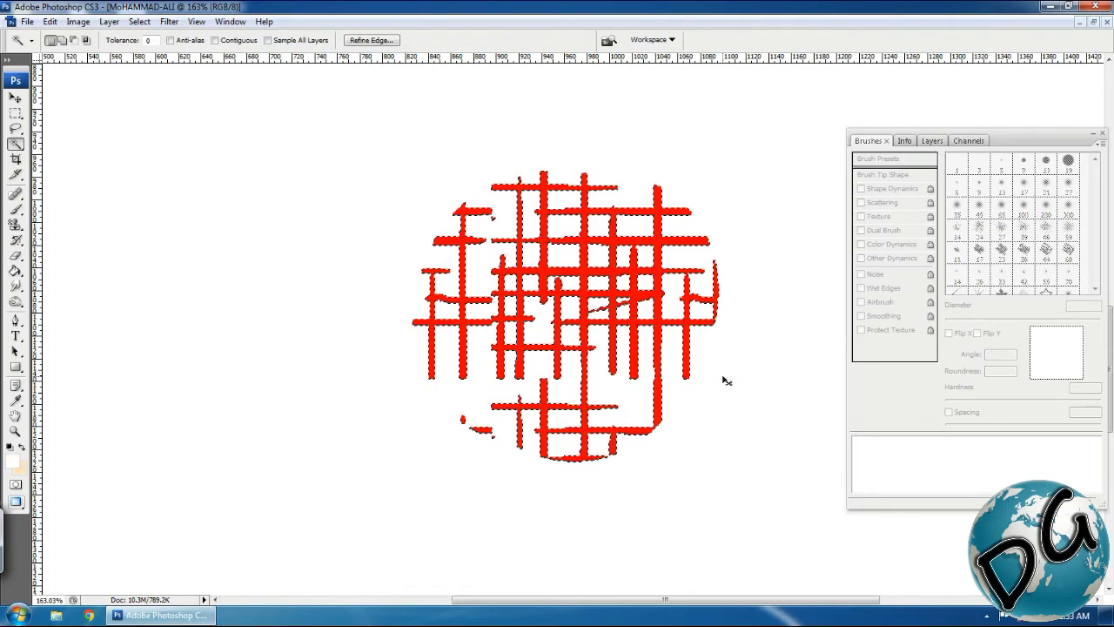
key(Delete)
key(ctrl+z)
key(ctrl+z)
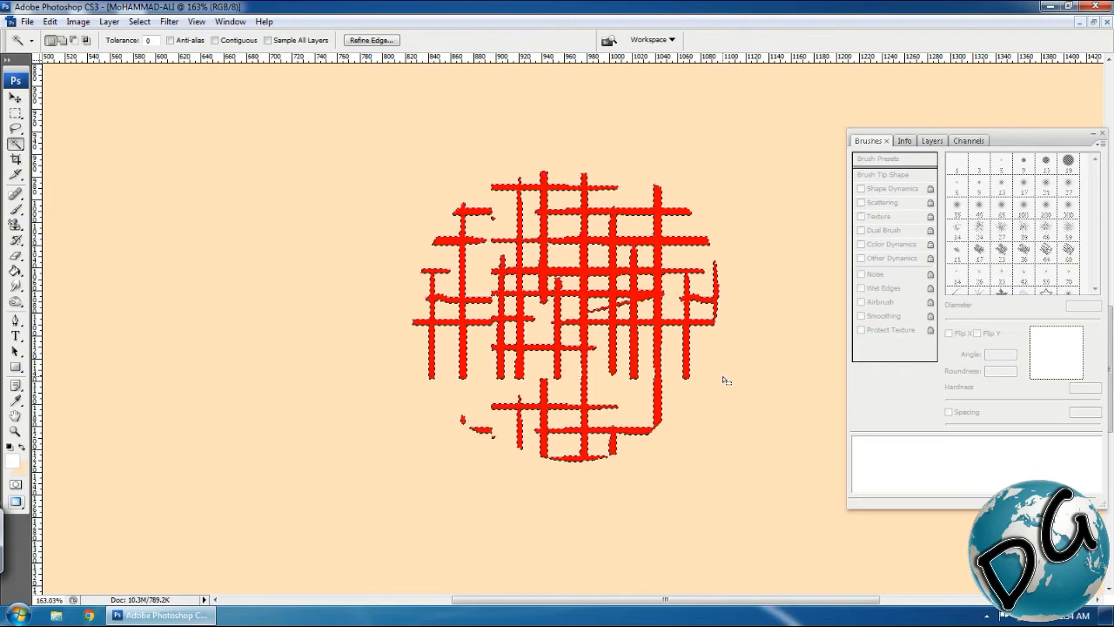
key(Delete)
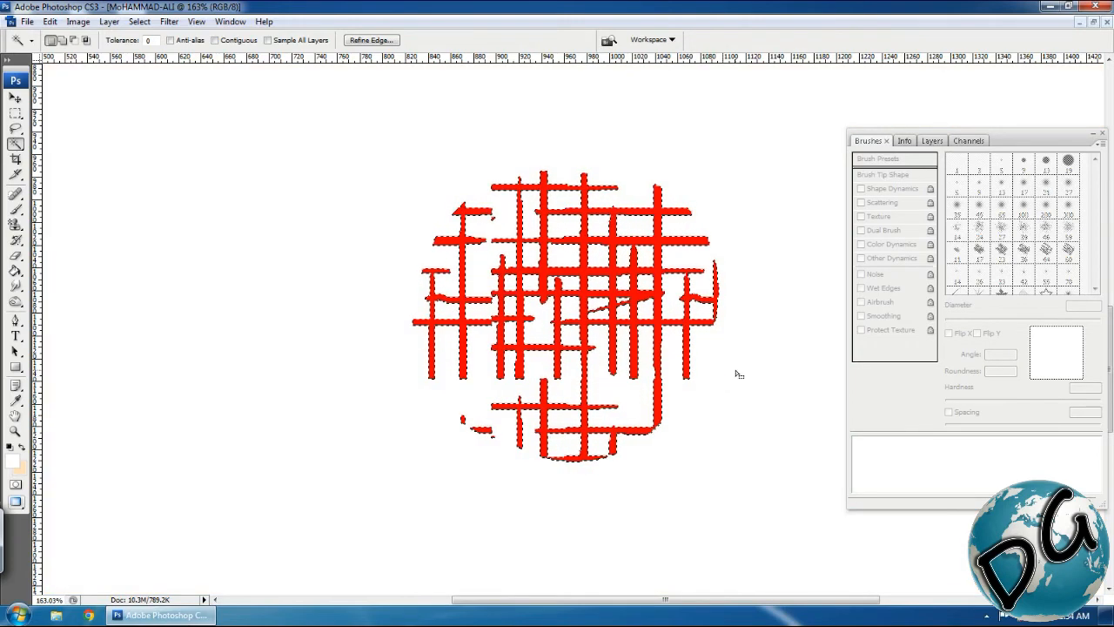
key(ctrl+d)
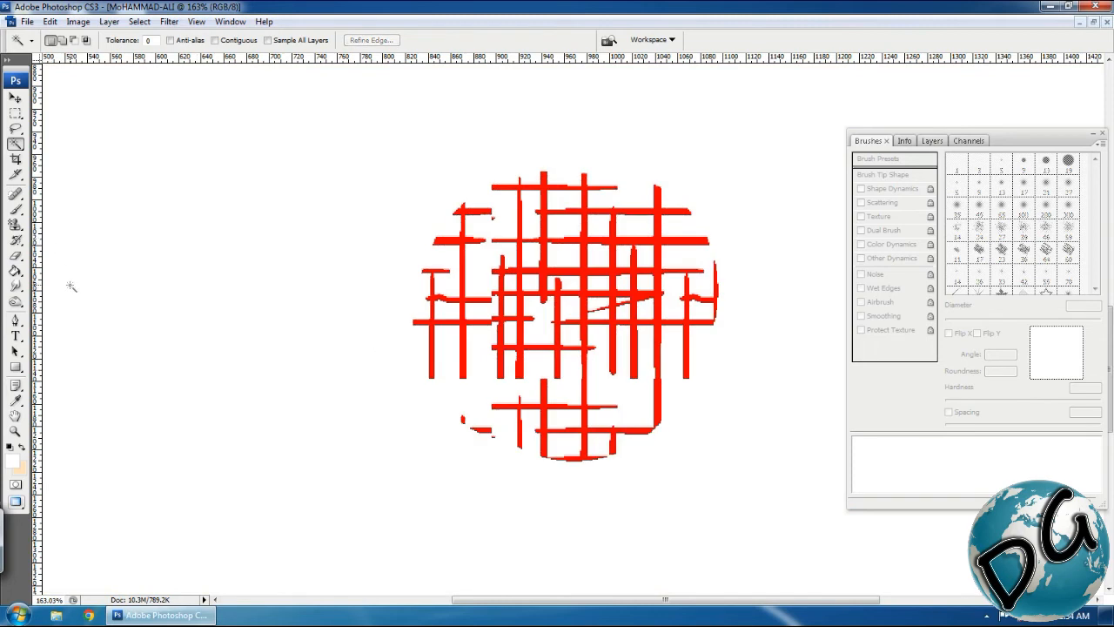
Soften the upper-left part of the red crosshatch patch with the Blur tool, using a 35 px brush at 100% strength.
click(16, 287)
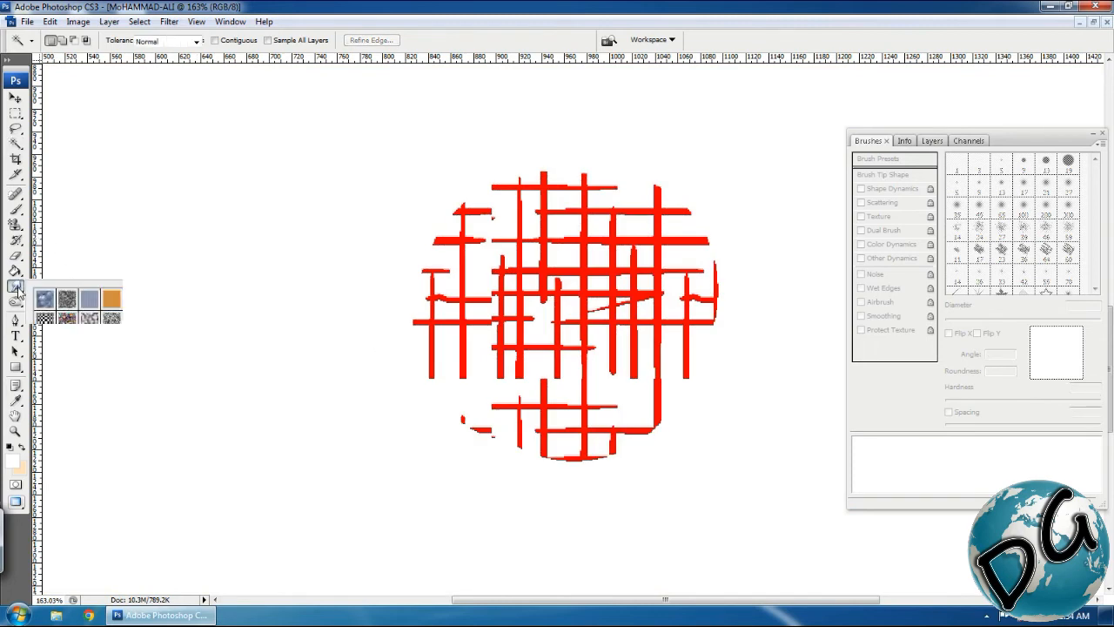
drag(17, 287, 66, 288)
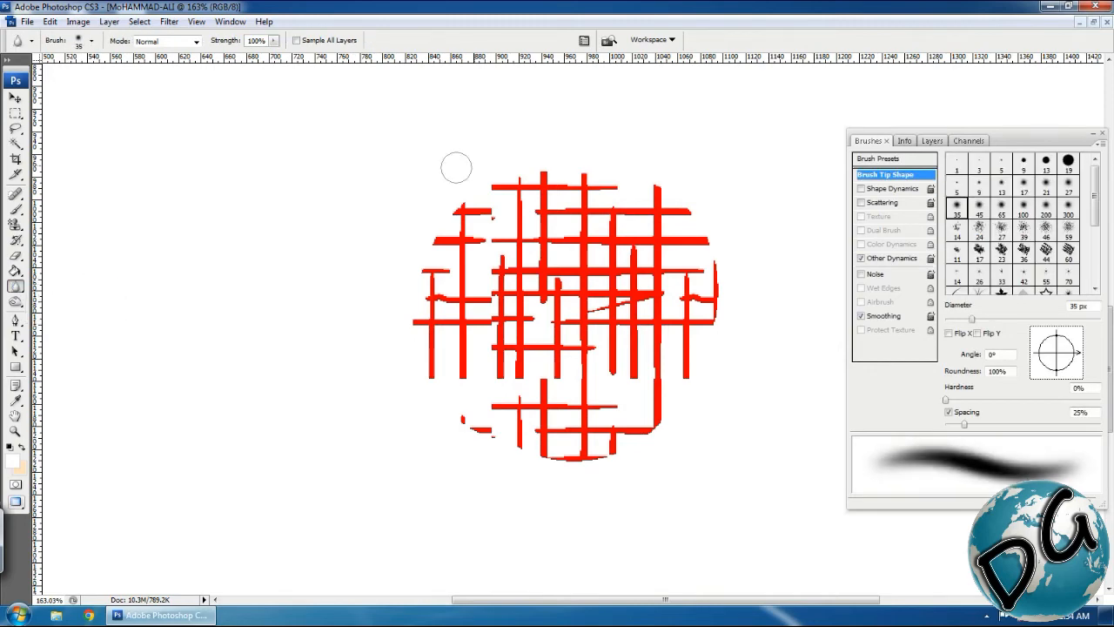
drag(703, 114, 401, 418)
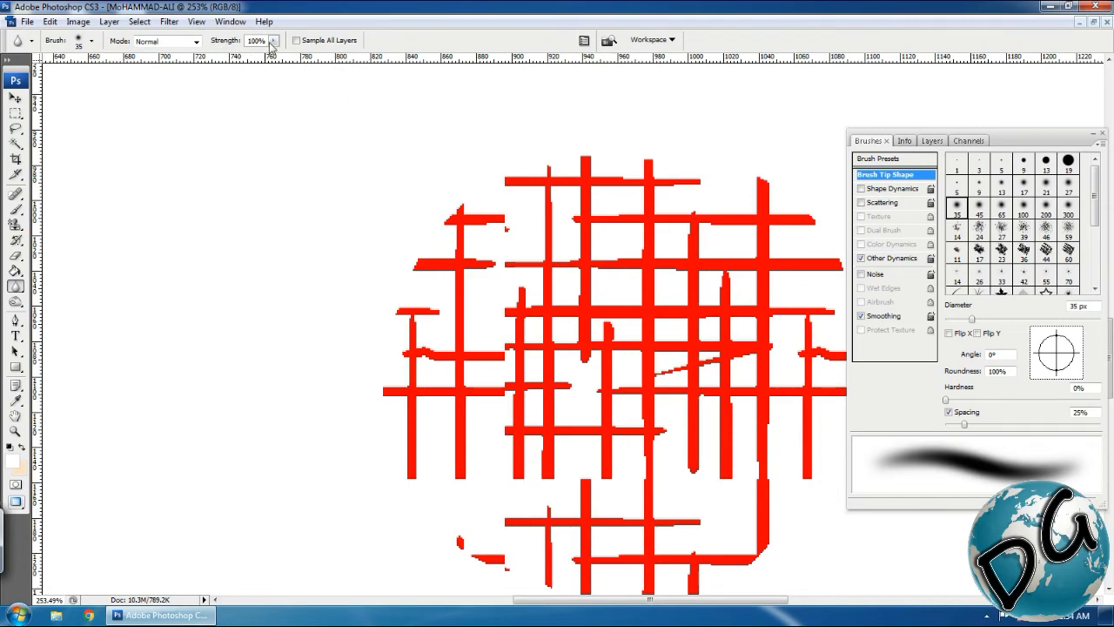
mouse_move(478, 216)
mouse_down()
mouse_move(434, 220)
mouse_move(414, 279)
mouse_move(377, 288)
mouse_move(397, 324)
mouse_move(382, 340)
mouse_move(468, 366)
mouse_up()
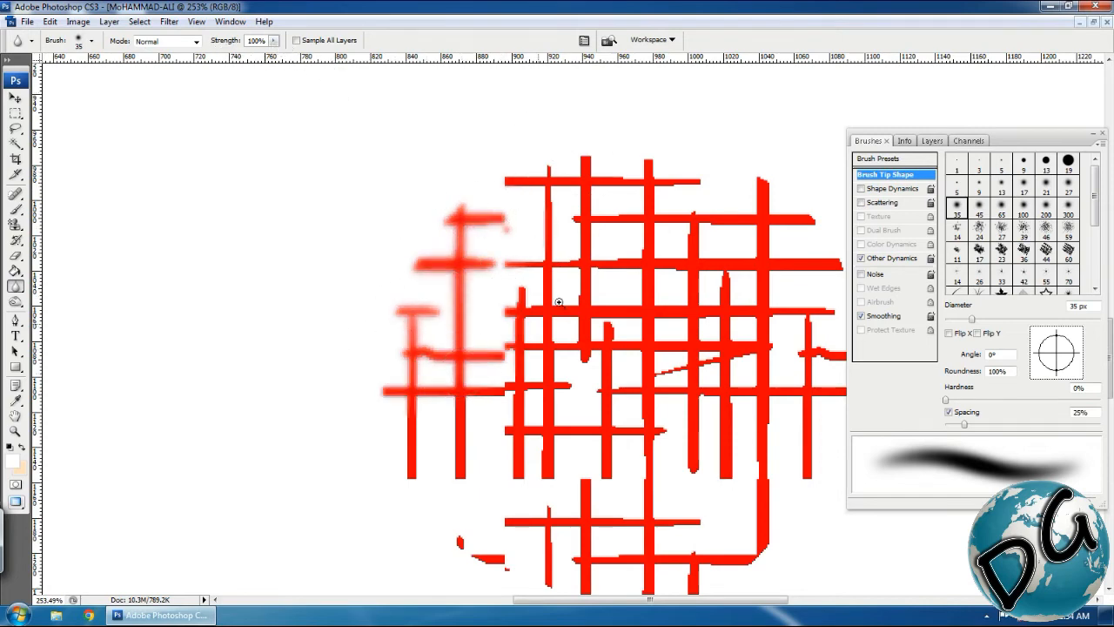
Extend the blur down over the patch's left-hand line ends and the small fragments at its lower left.
scroll(428, 277, up, 4)
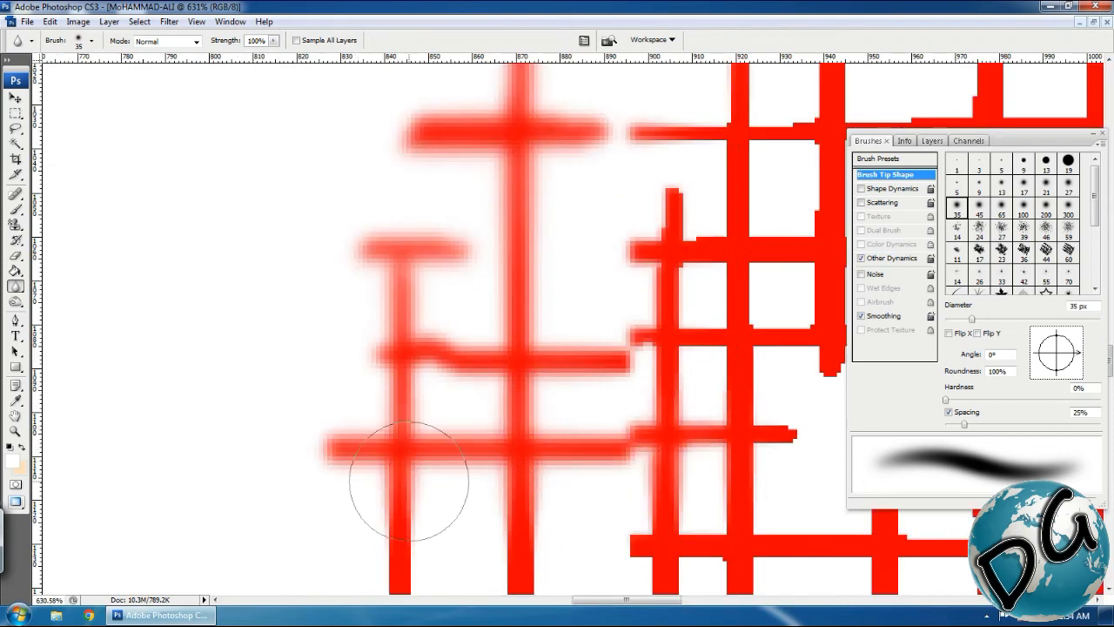
drag(591, 467, 483, 147)
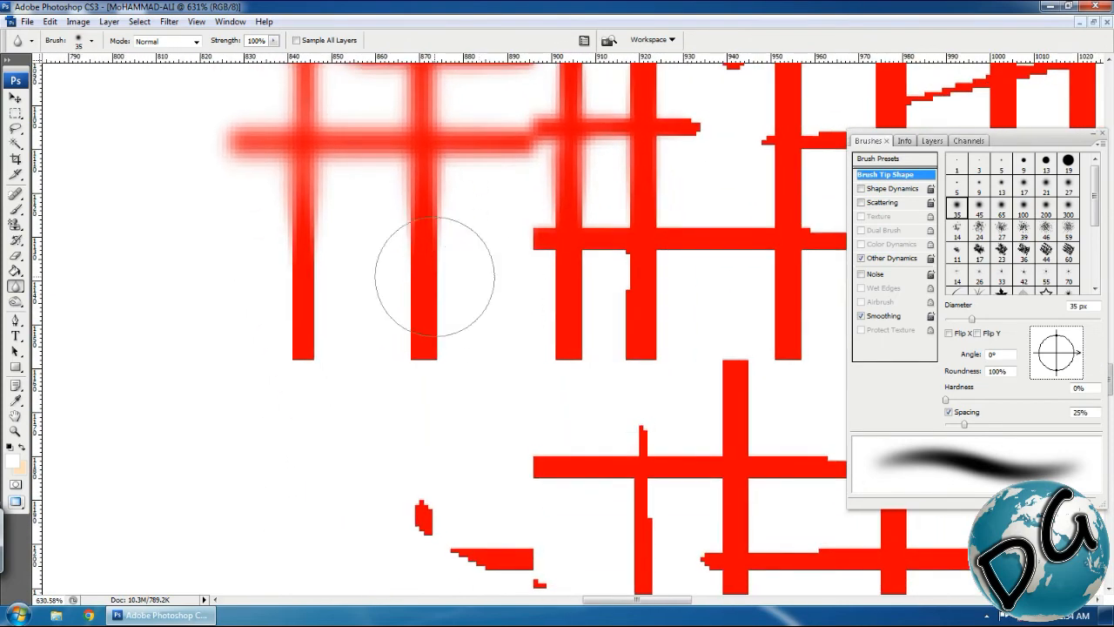
mouse_move(437, 278)
mouse_down()
mouse_move(417, 261)
mouse_move(229, 328)
mouse_move(348, 330)
mouse_up()
mouse_move(693, 235)
mouse_down()
mouse_move(526, 316)
mouse_move(606, 371)
mouse_move(421, 494)
mouse_move(386, 530)
mouse_up()
scroll(412, 533, down, 1)
scroll(412, 534, down, 1)
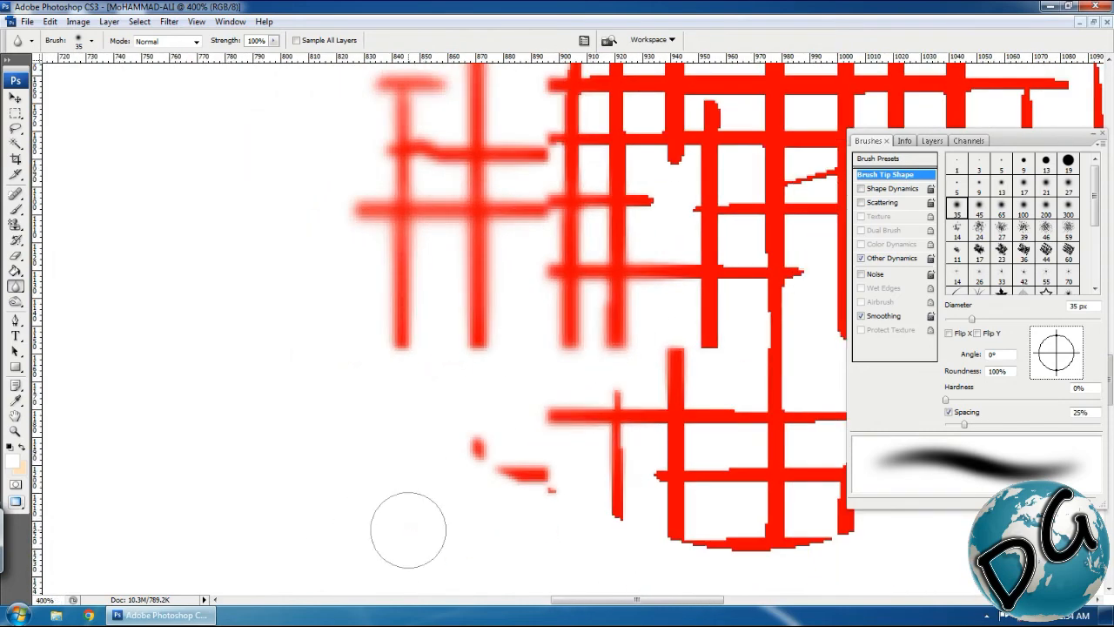
scroll(385, 273, down, 1)
drag(380, 273, 374, 422)
drag(471, 390, 514, 357)
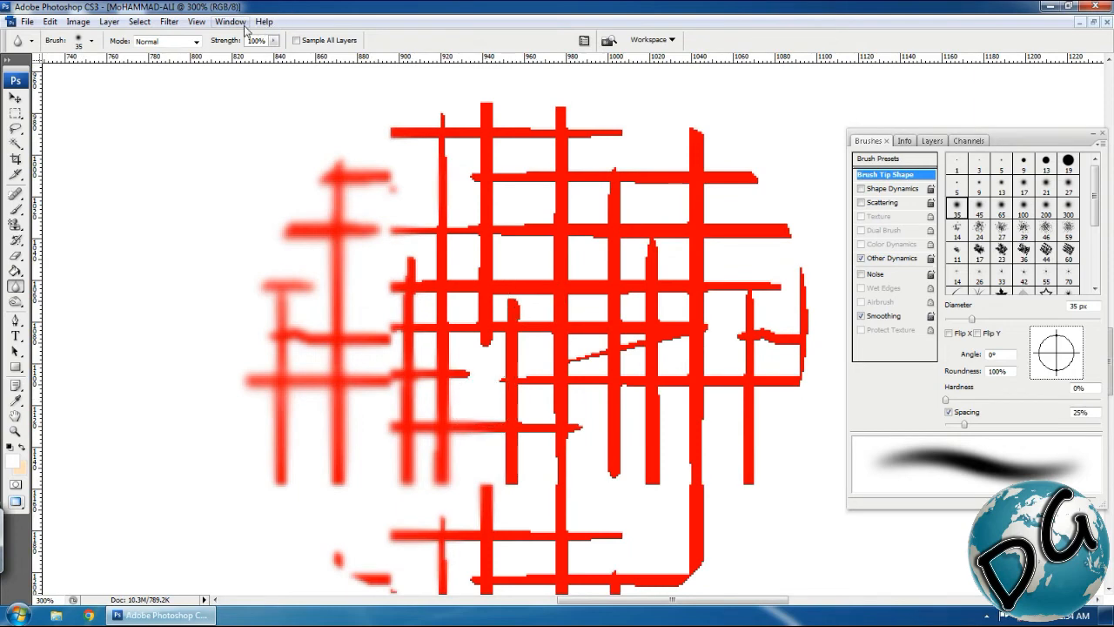
Apply a Gaussian Blur with a radius of 1.1 pixels to the whole crosshatch image.
click(169, 22)
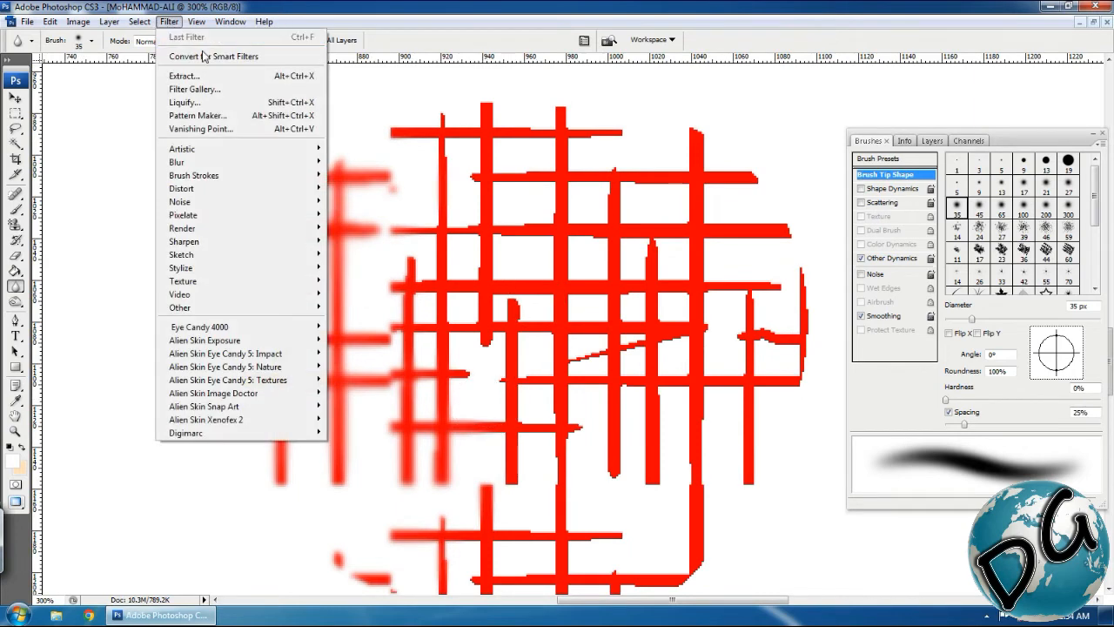
mouse_move(306, 177)
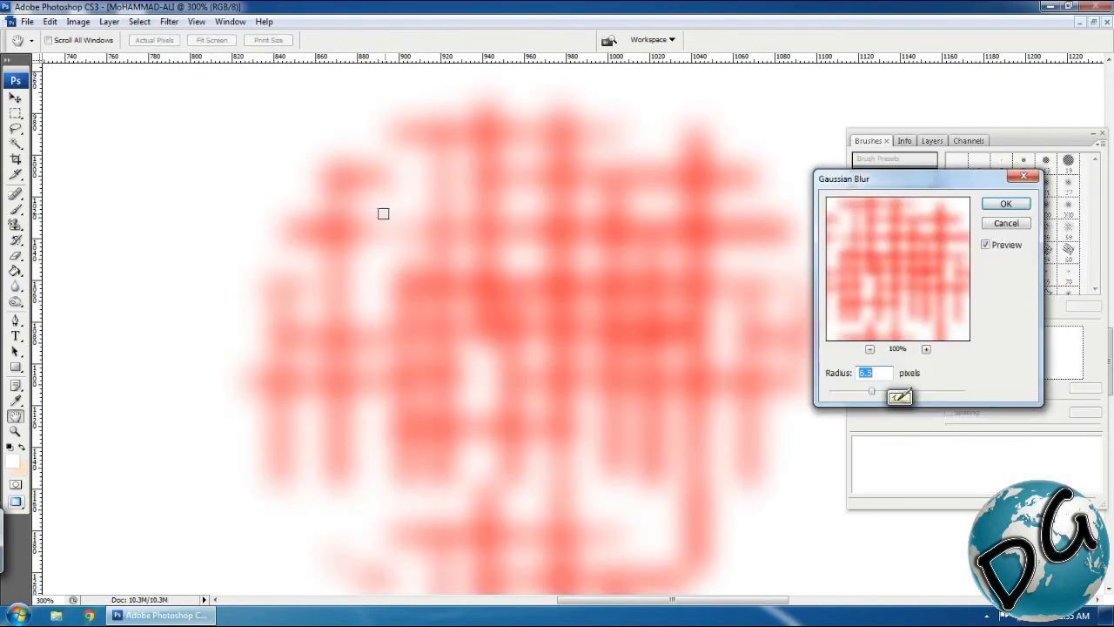
drag(871, 391, 651, 418)
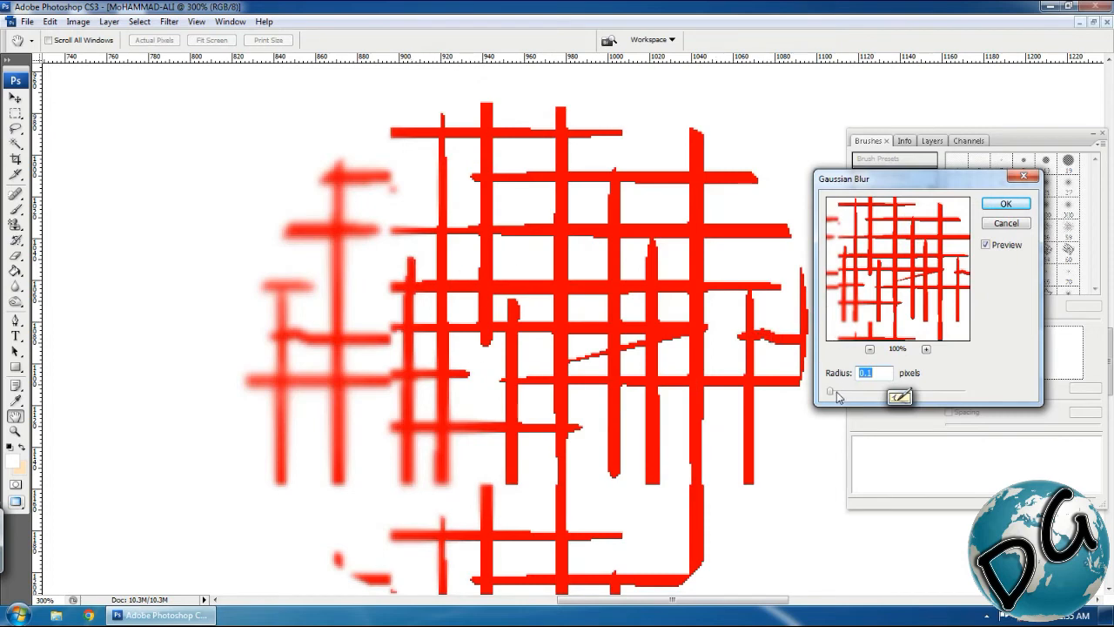
mouse_move(838, 397)
mouse_down()
mouse_move(882, 397)
mouse_move(842, 397)
mouse_up()
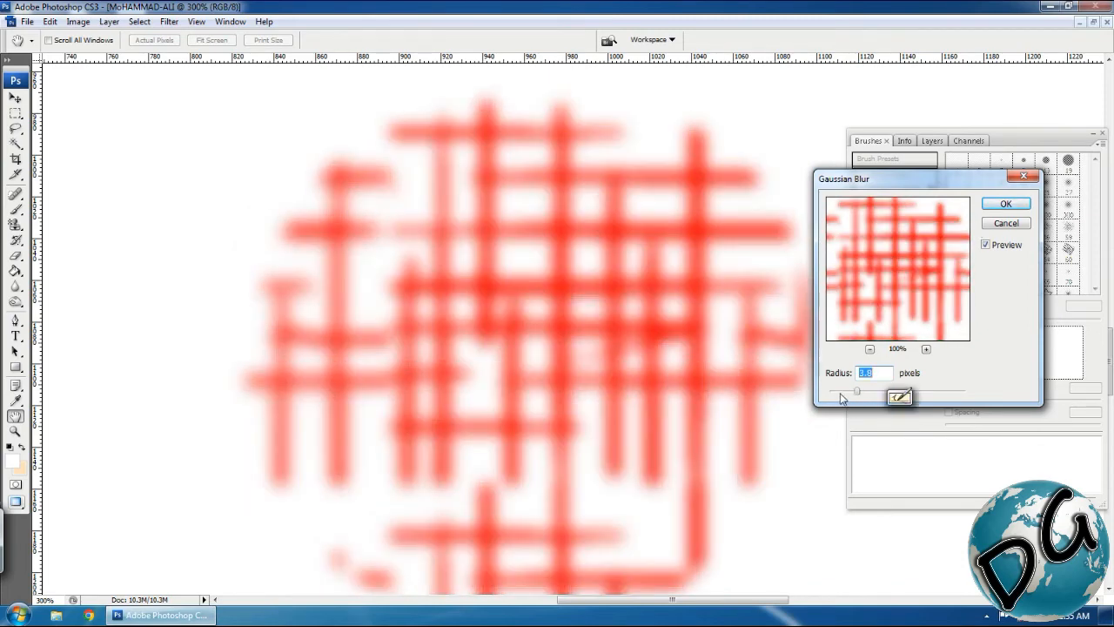
click(842, 396)
drag(839, 396, 837, 397)
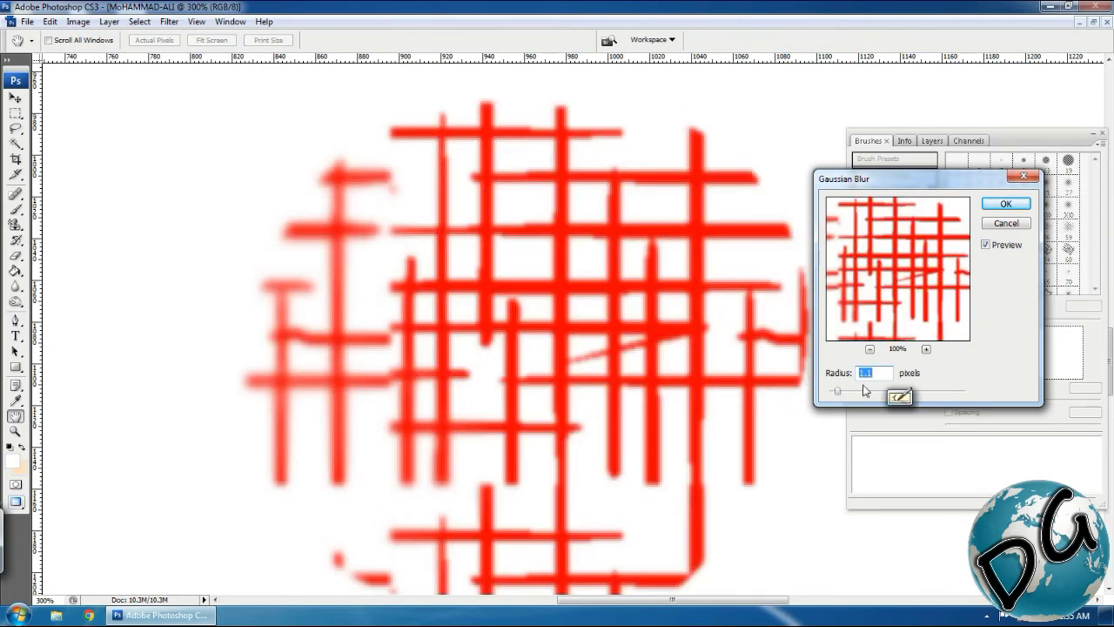
click(1005, 205)
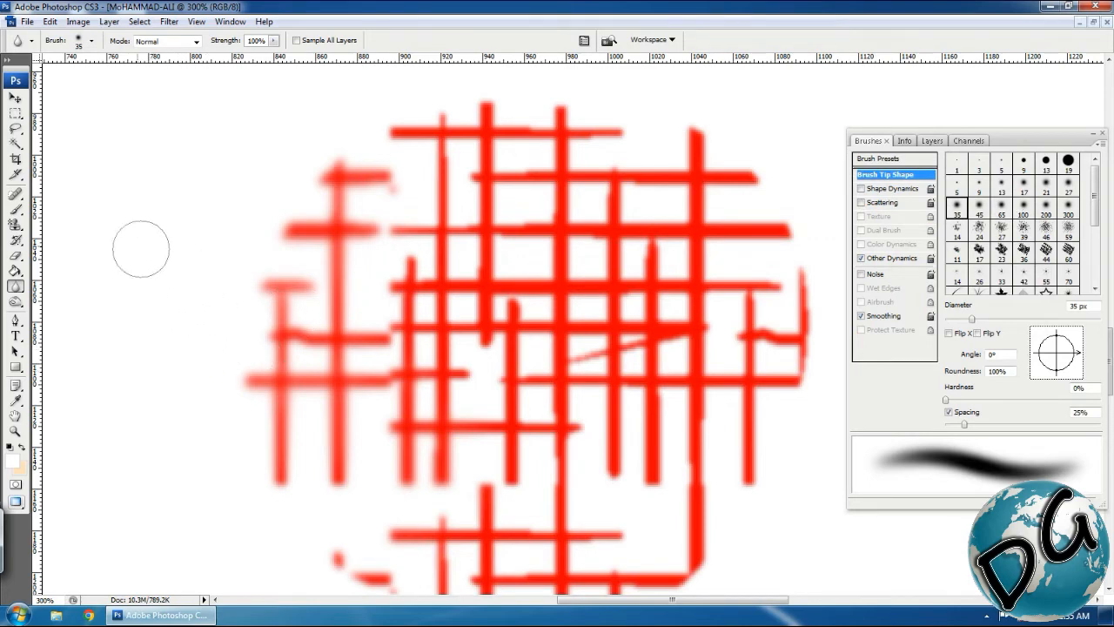
Smear the middle and right side of the red crosshatch into swirls with the Smudge tool, using a 30 px brush at 100% strength.
click(19, 288)
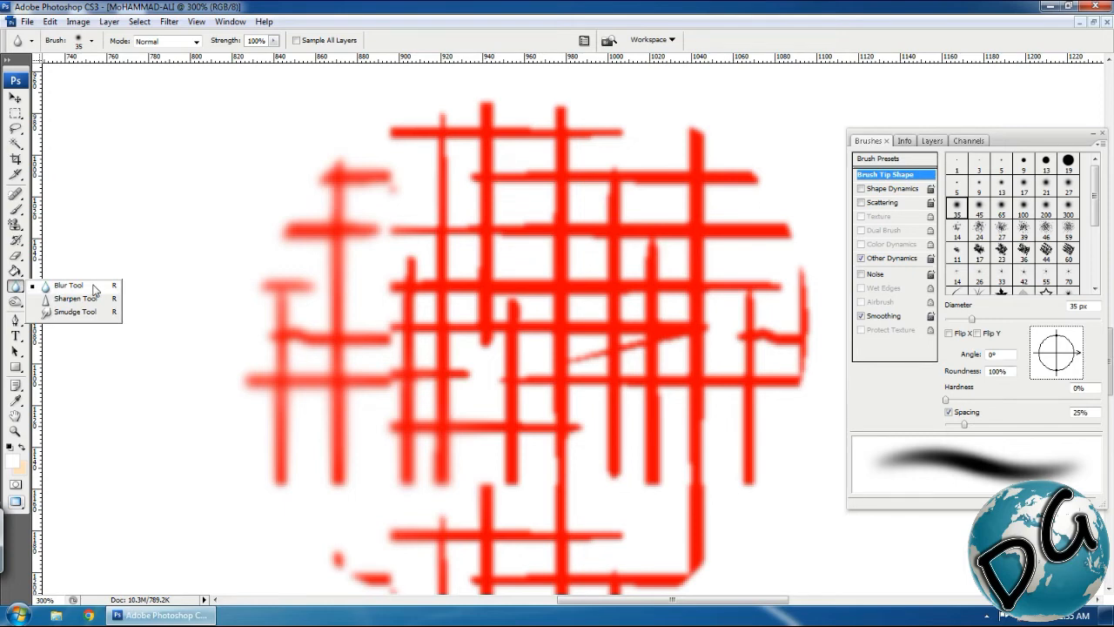
click(78, 313)
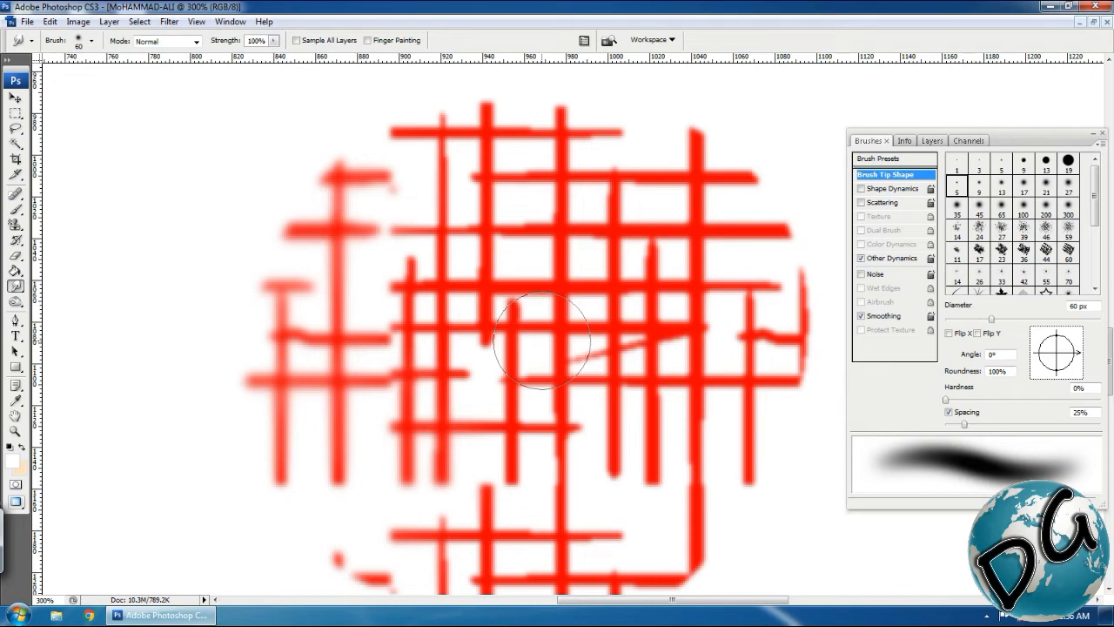
key(bracketleft)
key(bracketleft)
key(bracketleft)
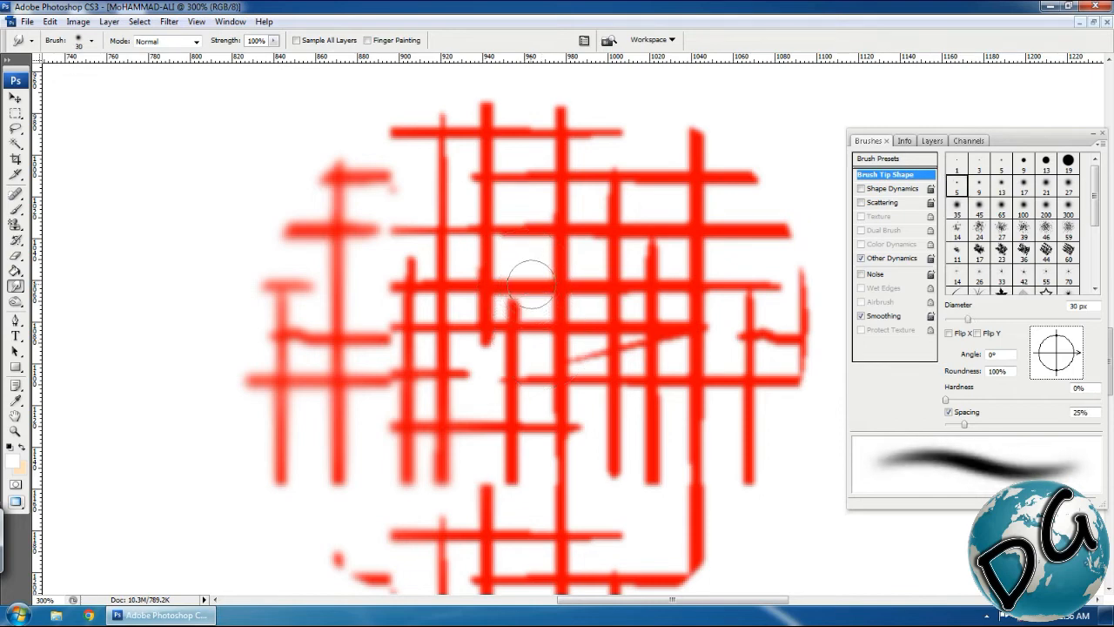
mouse_move(522, 199)
mouse_down()
mouse_move(544, 256)
mouse_move(482, 261)
mouse_move(402, 290)
mouse_move(469, 341)
mouse_move(572, 275)
mouse_move(505, 344)
mouse_move(554, 403)
mouse_move(419, 494)
mouse_move(354, 202)
mouse_move(642, 203)
mouse_move(641, 228)
mouse_move(546, 156)
mouse_move(604, 184)
mouse_move(401, 337)
mouse_up()
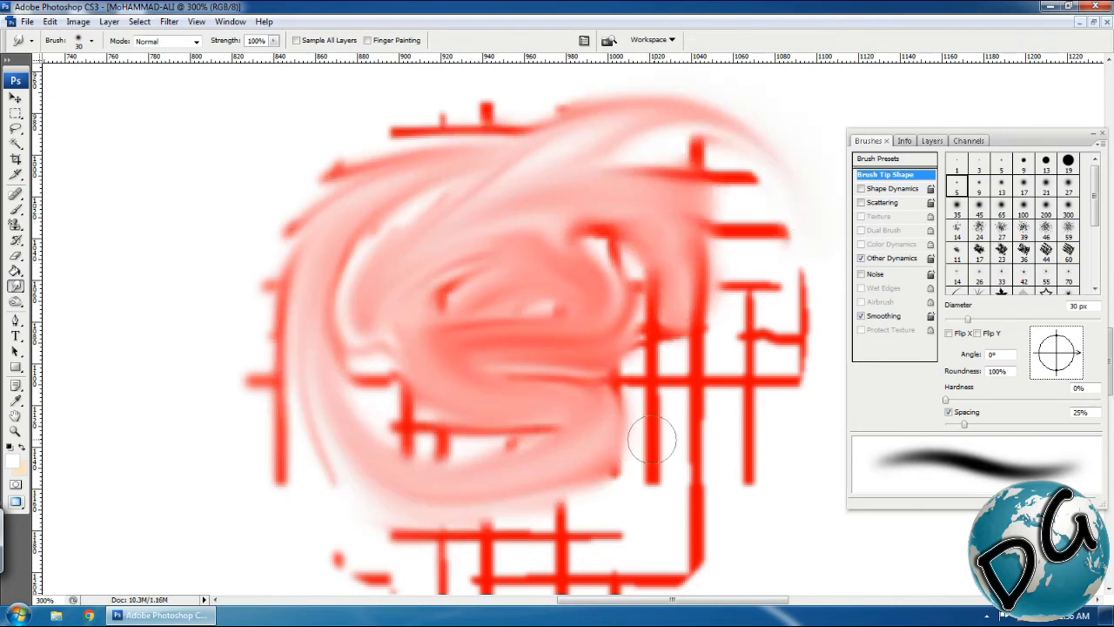
mouse_move(671, 427)
mouse_down()
mouse_move(616, 371)
mouse_move(477, 302)
mouse_move(347, 365)
mouse_move(464, 496)
mouse_move(528, 372)
mouse_move(353, 401)
mouse_up()
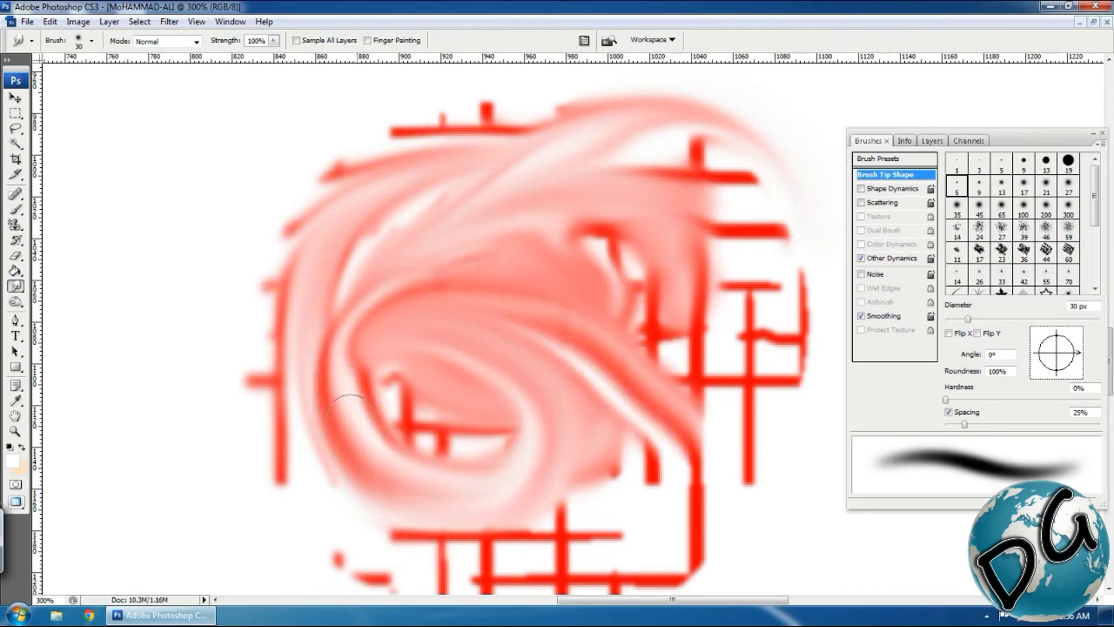
mouse_move(667, 510)
mouse_down()
mouse_move(473, 386)
mouse_move(599, 404)
mouse_move(726, 443)
mouse_up()
mouse_move(592, 467)
mouse_down()
mouse_move(591, 331)
mouse_move(648, 481)
mouse_move(587, 505)
mouse_move(622, 373)
mouse_up()
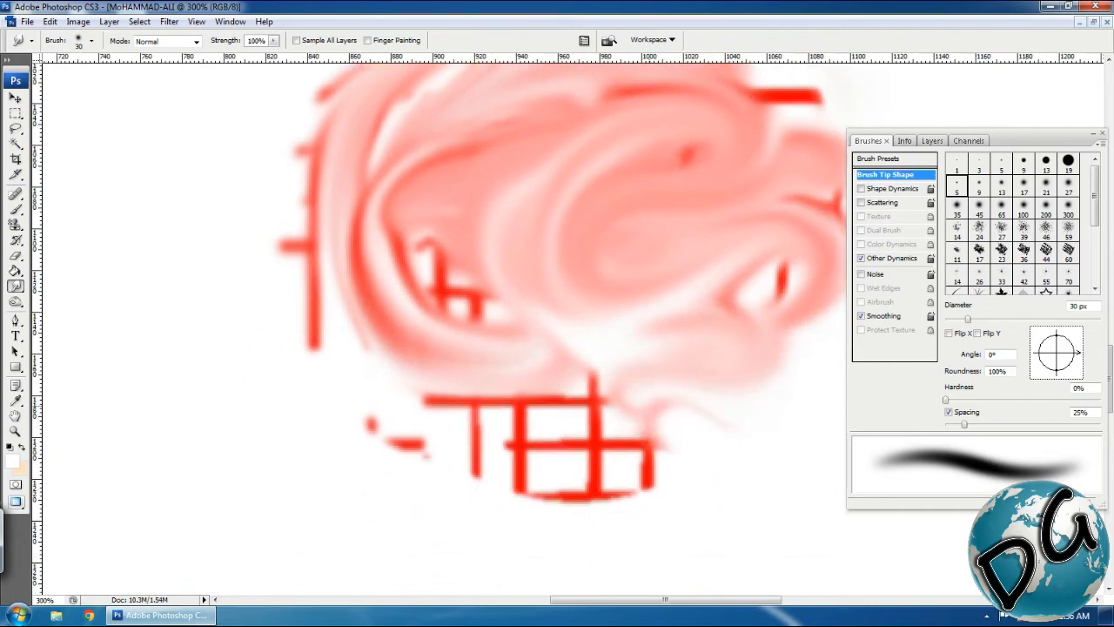
Continue smudging the remaining lower, left and upper crosshatch lines until the whole patch is soft pink swirls with curled tips.
mouse_move(522, 409)
mouse_down()
mouse_move(374, 478)
mouse_move(473, 490)
mouse_move(442, 357)
mouse_move(368, 319)
mouse_move(497, 360)
mouse_move(562, 510)
mouse_up()
mouse_move(500, 214)
mouse_down()
mouse_move(513, 332)
mouse_move(441, 340)
mouse_move(607, 470)
mouse_move(266, 370)
mouse_move(225, 444)
mouse_move(375, 514)
mouse_move(319, 398)
mouse_move(360, 432)
mouse_move(380, 283)
mouse_move(371, 117)
mouse_move(340, 95)
mouse_move(388, 139)
mouse_up()
mouse_move(245, 325)
mouse_down()
mouse_move(446, 332)
mouse_move(451, 371)
mouse_up()
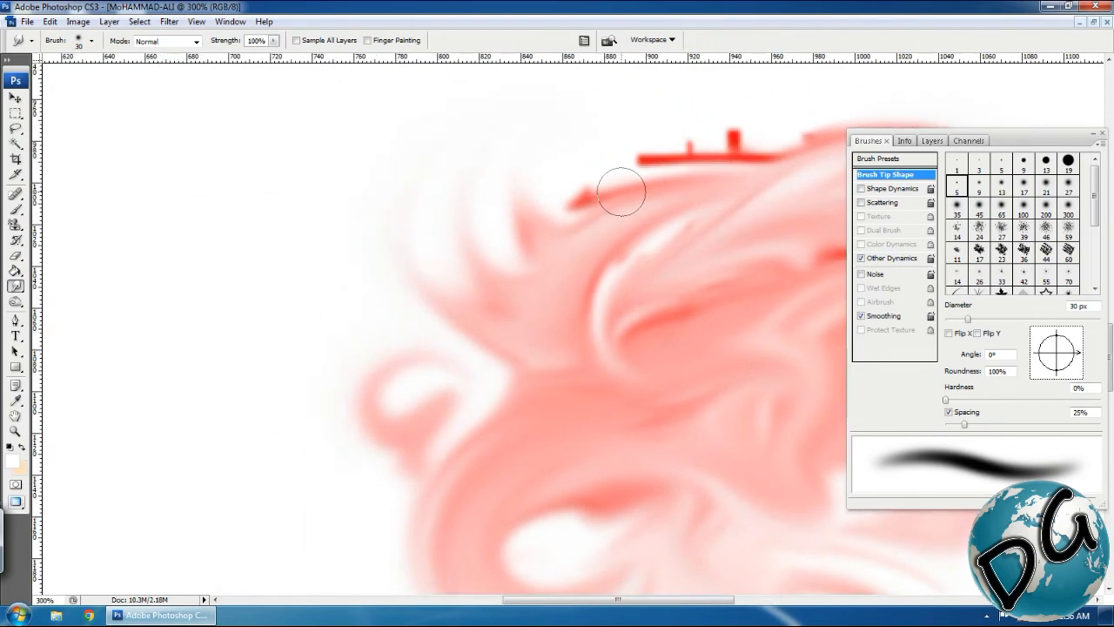
drag(621, 192, 418, 226)
mouse_move(703, 139)
mouse_down()
mouse_move(445, 148)
mouse_move(659, 265)
mouse_move(614, 484)
mouse_up()
drag(699, 423, 434, 400)
mouse_move(809, 538)
mouse_down()
mouse_move(599, 515)
mouse_move(393, 259)
mouse_move(496, 384)
mouse_move(417, 379)
mouse_move(465, 243)
mouse_move(609, 321)
mouse_move(499, 486)
mouse_move(461, 378)
mouse_move(698, 296)
mouse_move(460, 357)
mouse_move(664, 330)
mouse_move(706, 304)
mouse_move(604, 423)
mouse_move(606, 343)
mouse_move(659, 286)
mouse_move(571, 407)
mouse_move(817, 444)
mouse_move(883, 504)
mouse_move(844, 494)
mouse_move(599, 91)
mouse_move(472, 69)
mouse_move(419, 103)
mouse_move(288, 75)
mouse_move(509, 162)
mouse_move(391, 285)
mouse_move(401, 331)
mouse_move(529, 113)
mouse_move(517, 537)
mouse_up()
key(ctrl+minus)
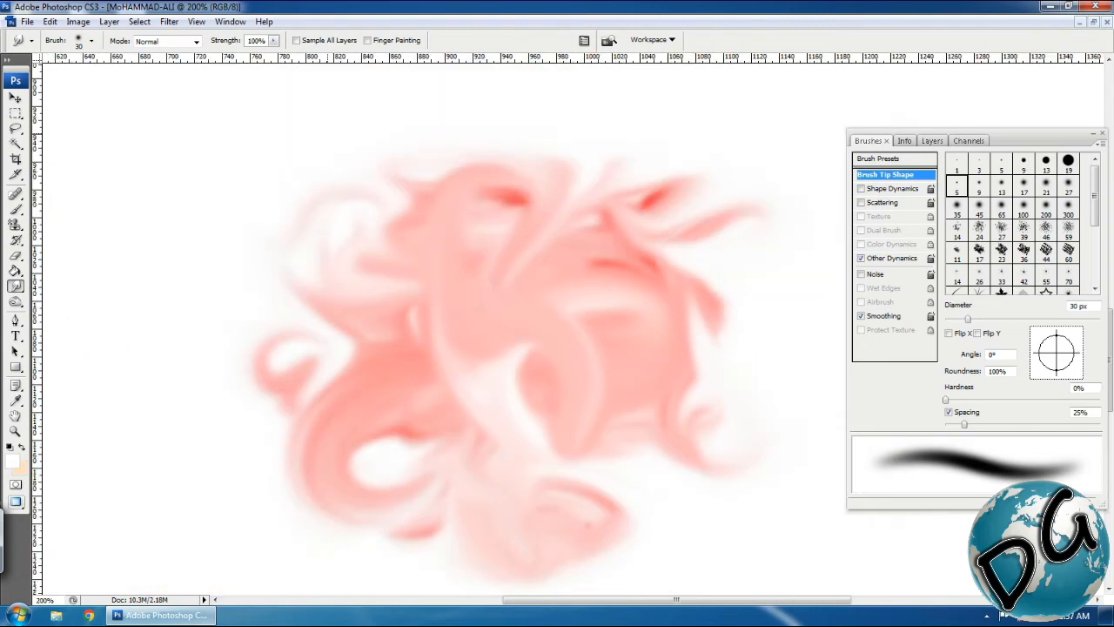
Darken the pink swirls with the Burn tool using a 90 px brush on Midtones at 50% exposure, and try the Dodge tool on them.
click(16, 302)
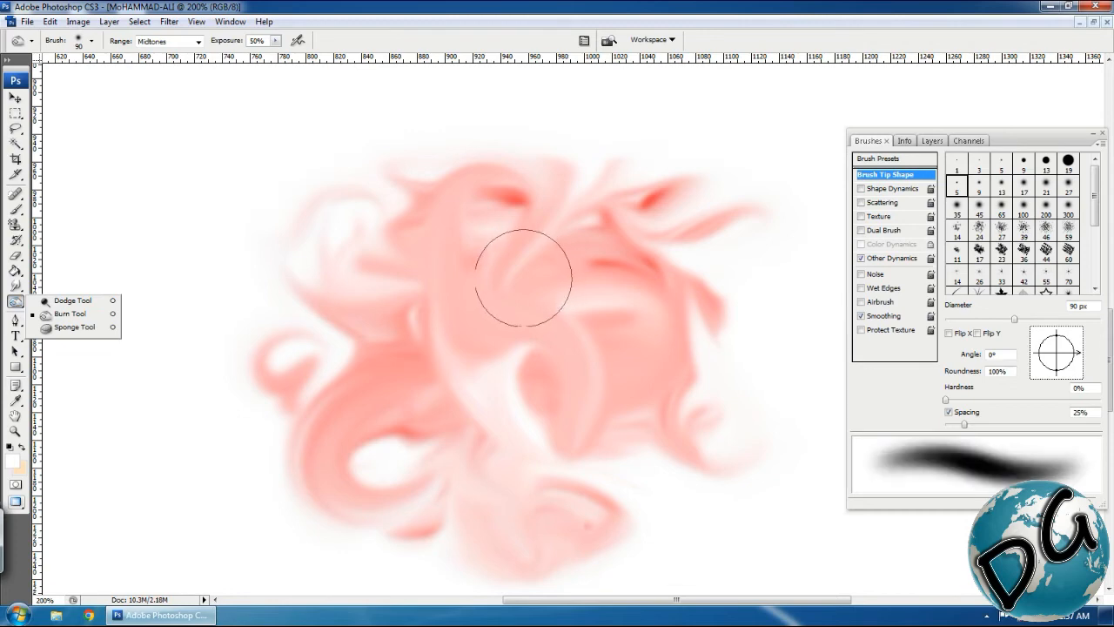
click(480, 249)
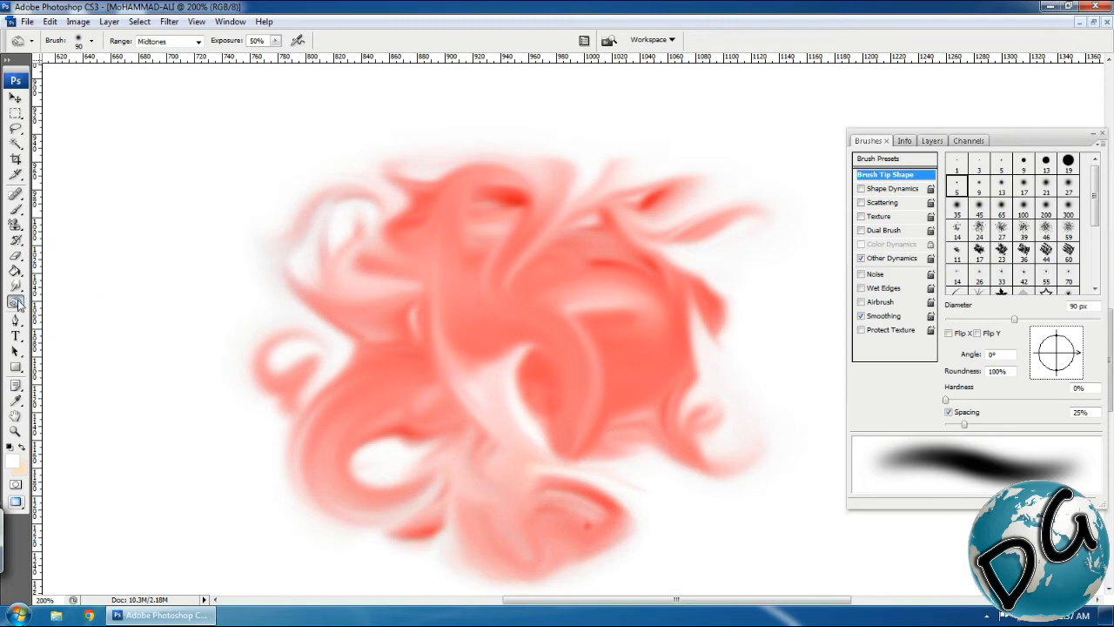
drag(21, 305, 62, 311)
mouse_move(508, 333)
mouse_down()
mouse_move(556, 347)
mouse_move(626, 341)
mouse_move(777, 420)
mouse_move(746, 474)
mouse_move(730, 428)
mouse_move(608, 423)
mouse_move(695, 370)
mouse_move(754, 227)
mouse_move(574, 181)
mouse_move(304, 198)
mouse_move(357, 185)
mouse_move(196, 350)
mouse_move(421, 344)
mouse_move(453, 374)
mouse_move(270, 523)
mouse_move(573, 521)
mouse_move(691, 501)
mouse_move(518, 439)
mouse_move(598, 227)
mouse_move(549, 182)
mouse_move(448, 204)
mouse_move(768, 218)
mouse_move(535, 269)
mouse_move(714, 382)
mouse_move(627, 569)
mouse_move(612, 534)
mouse_up()
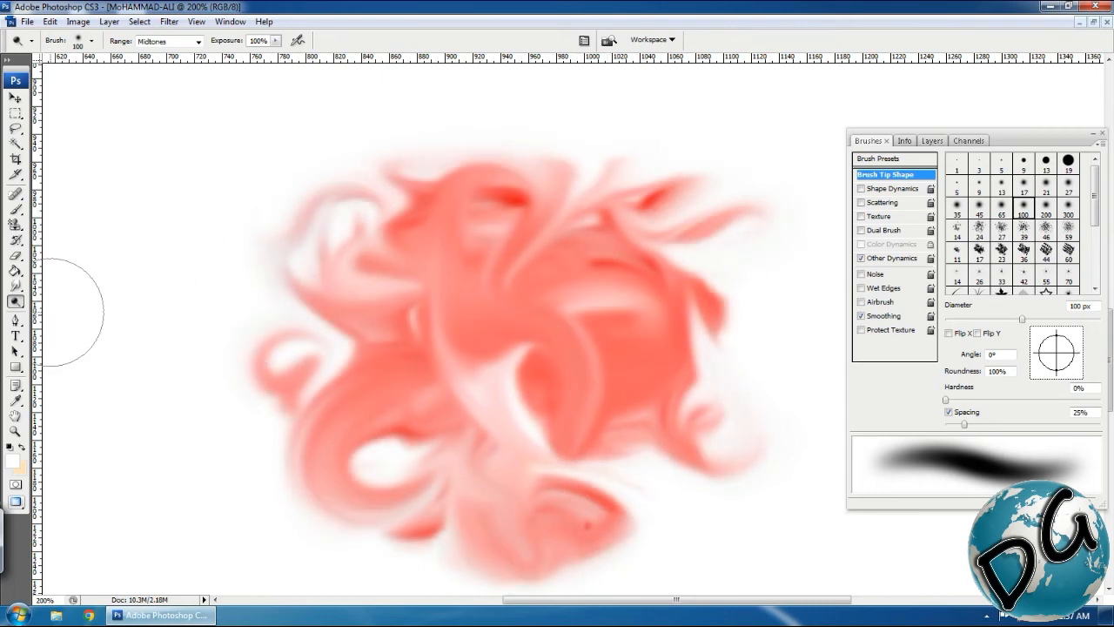
key(ctrl+minus)
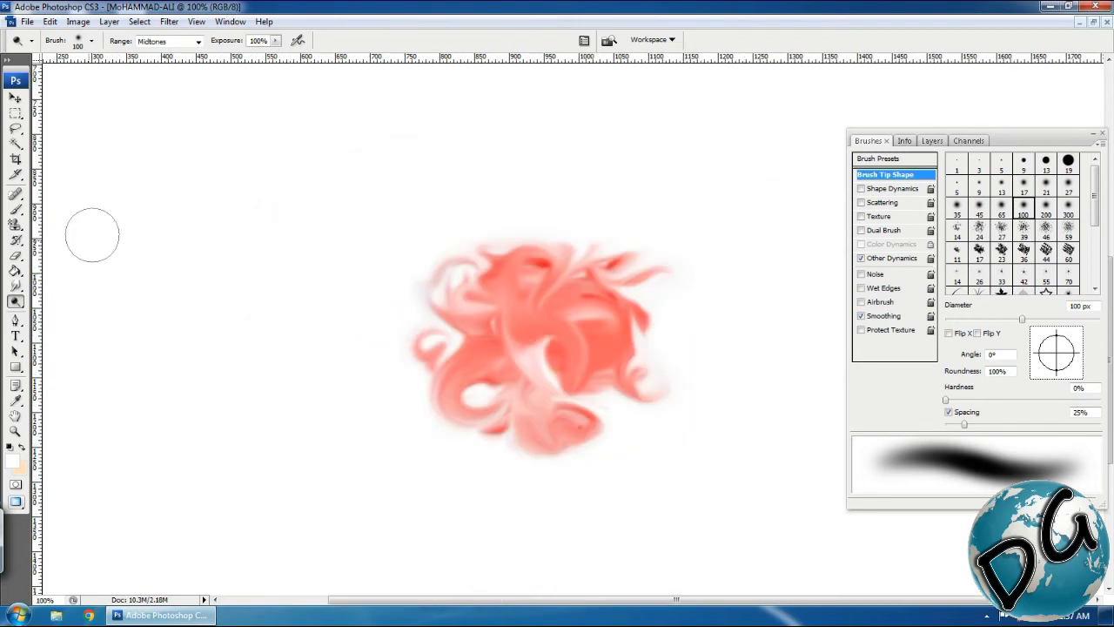
Paint a large inward black spiral around and over the red swirls with an 8 px hard brush.
click(15, 321)
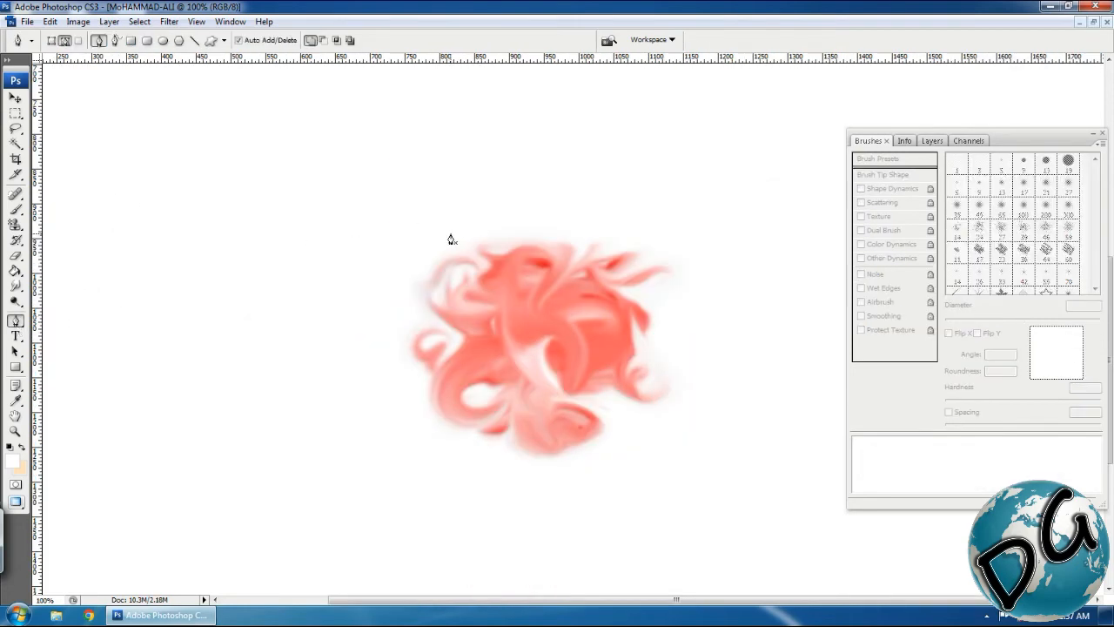
key(ctrl+minus)
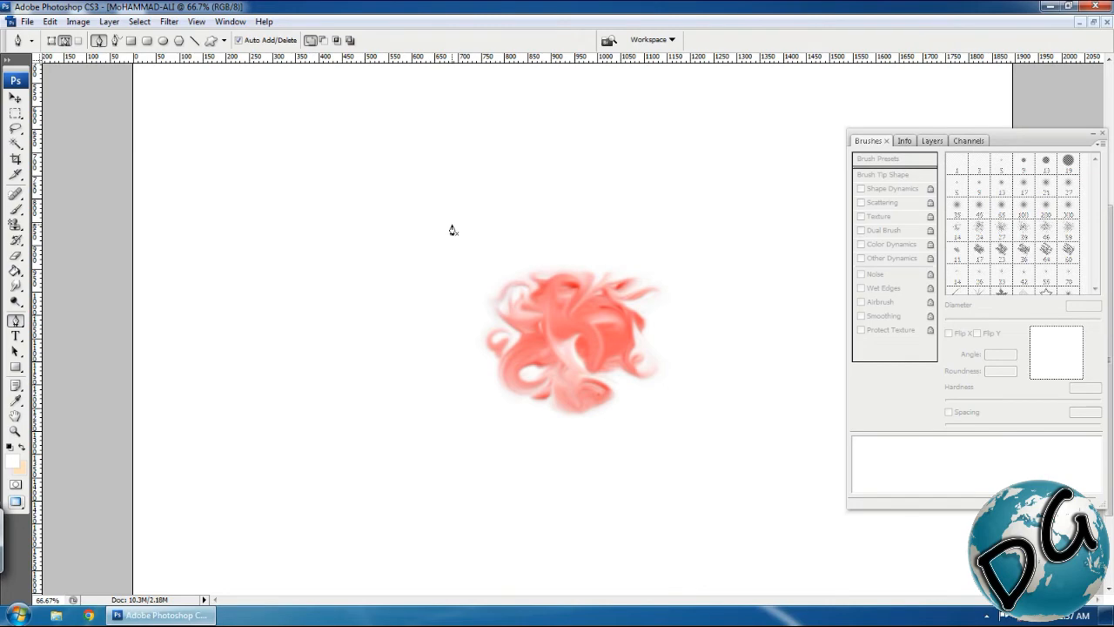
key(b)
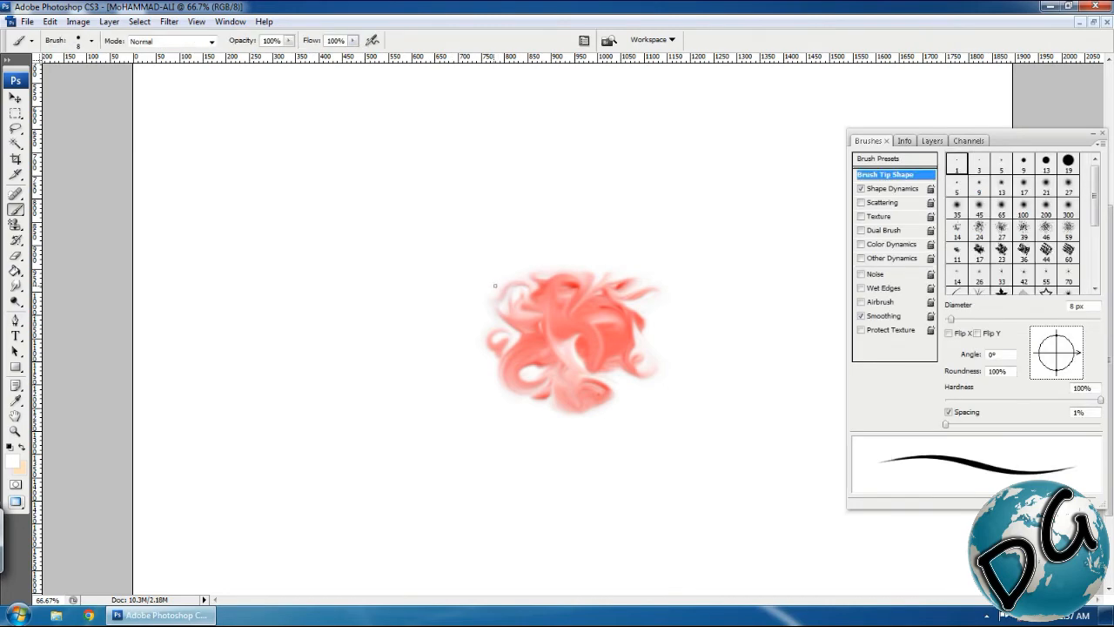
click(10, 447)
drag(400, 290, 494, 169)
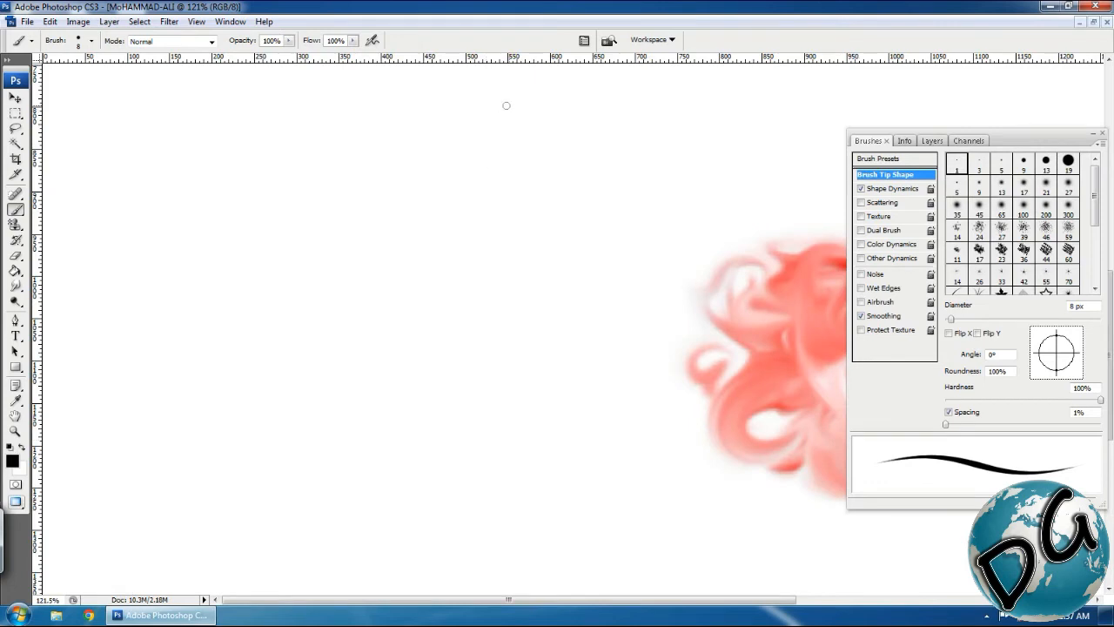
key(ctrl+0)
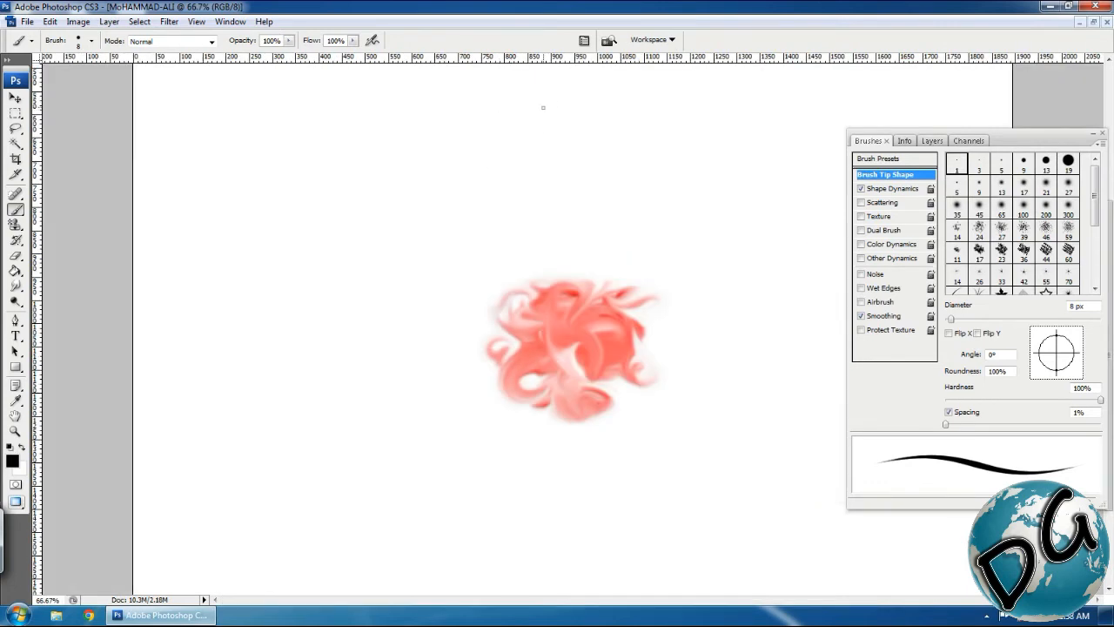
mouse_move(416, 162)
mouse_down()
mouse_move(347, 267)
mouse_move(333, 341)
mouse_move(350, 439)
mouse_move(401, 507)
mouse_move(447, 532)
mouse_move(512, 545)
mouse_move(585, 541)
mouse_move(648, 518)
mouse_move(688, 476)
mouse_move(710, 423)
mouse_move(710, 352)
mouse_move(689, 300)
mouse_move(629, 259)
mouse_move(536, 255)
mouse_move(488, 311)
mouse_move(502, 361)
mouse_move(577, 381)
mouse_move(623, 357)
mouse_move(619, 316)
mouse_move(566, 306)
mouse_up()
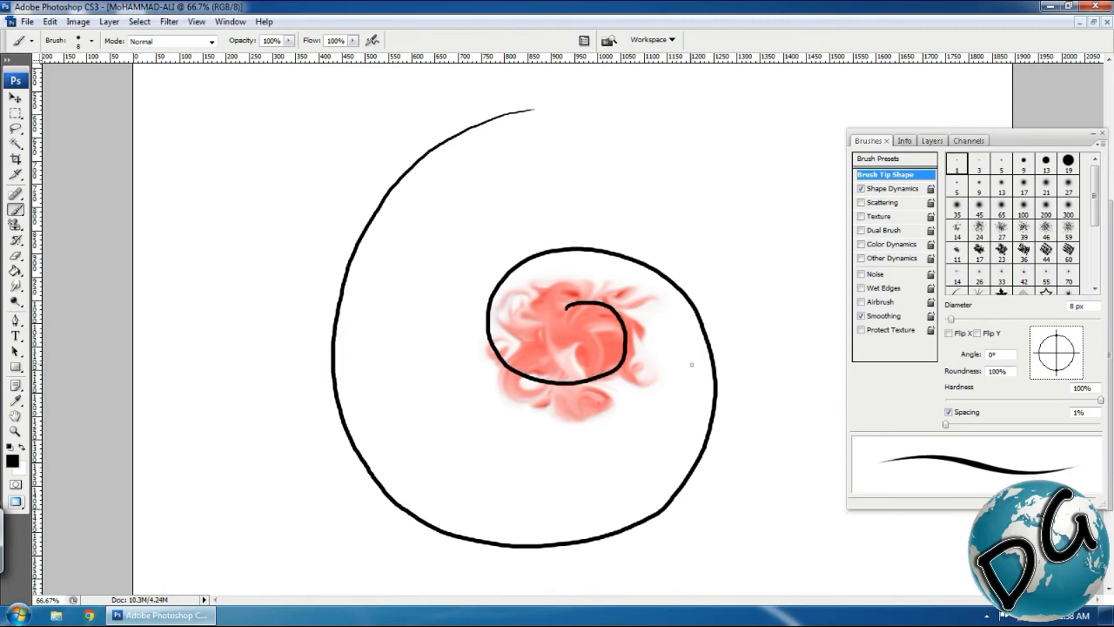
Examine the smoothness of the spiral's lower-left edge at close magnification.
drag(726, 436, 623, 538)
key(ctrl+minus)
key(ctrl+minus)
key(ctrl+minus)
key(ctrl+minus)
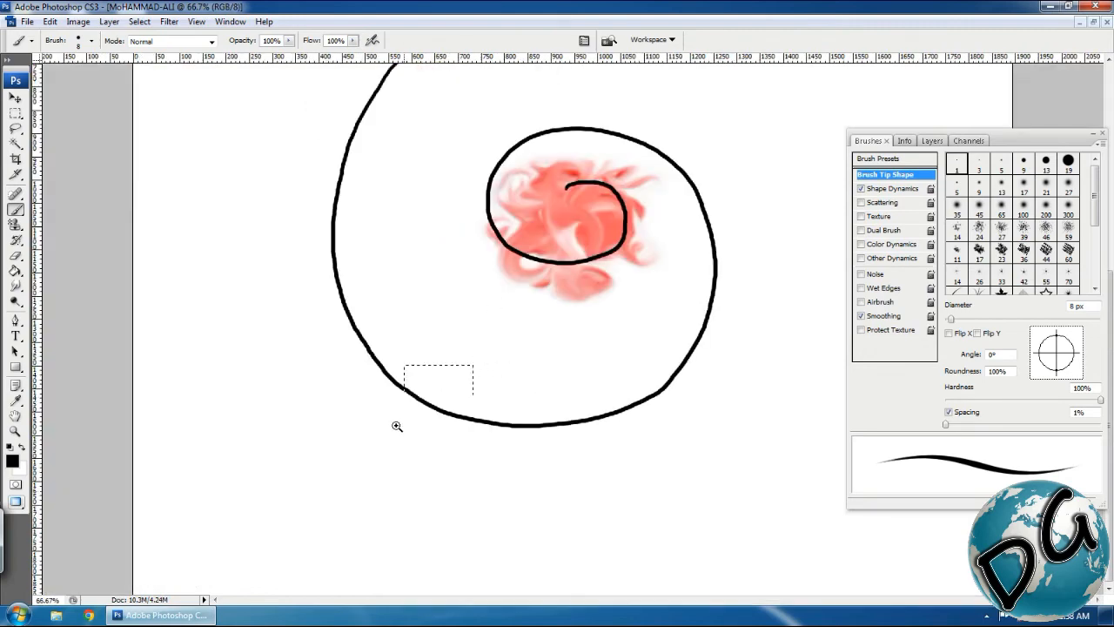
drag(396, 426, 664, 517)
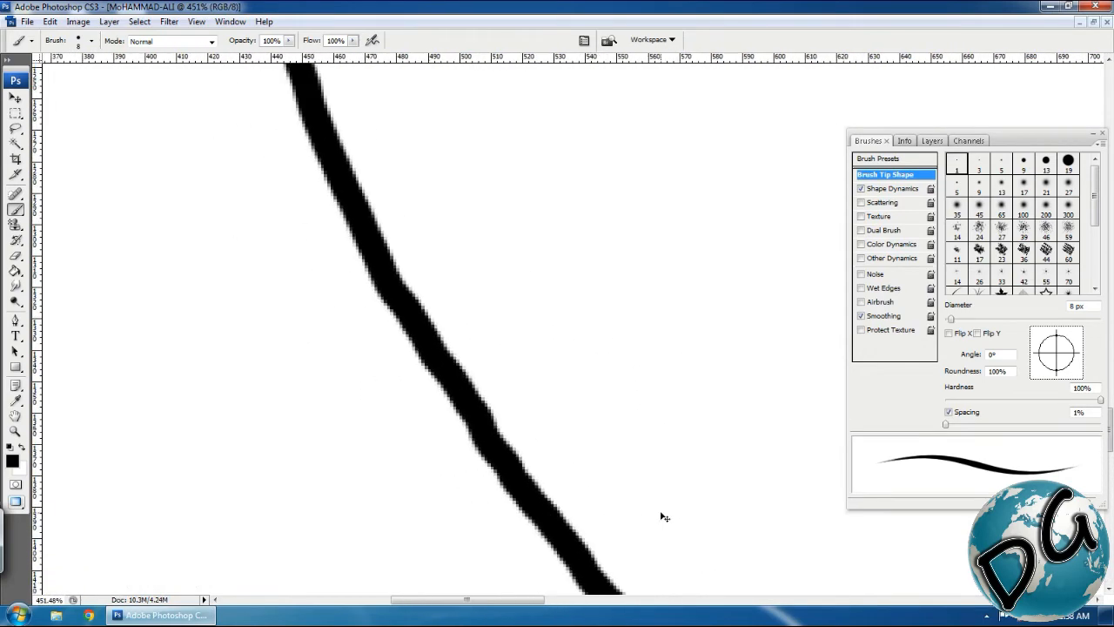
scroll(357, 532, up, 1)
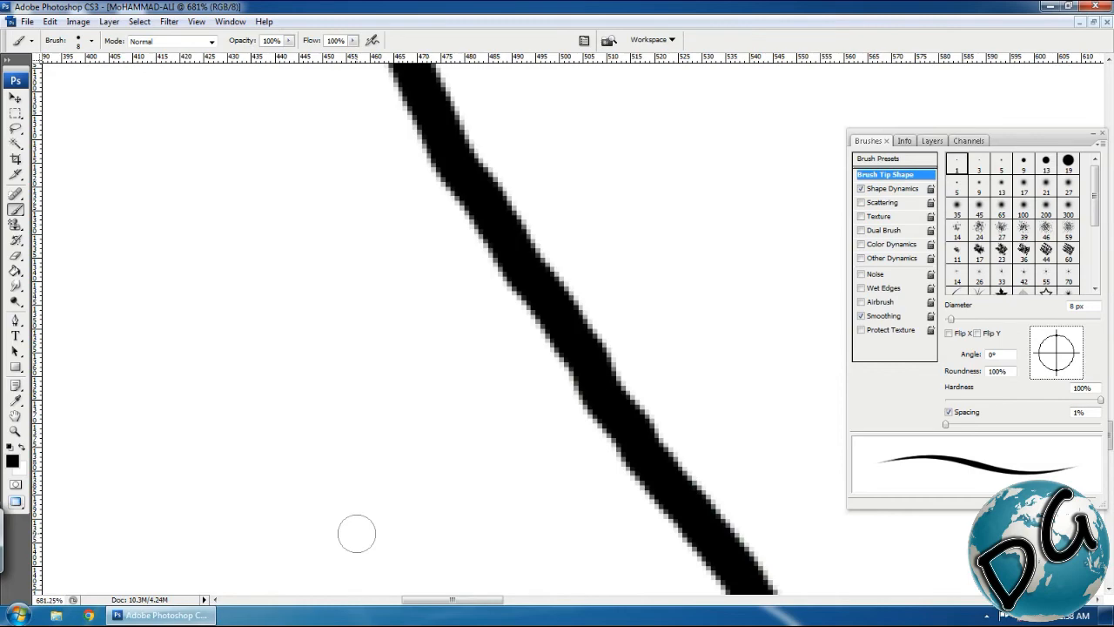
scroll(357, 533, down, 8)
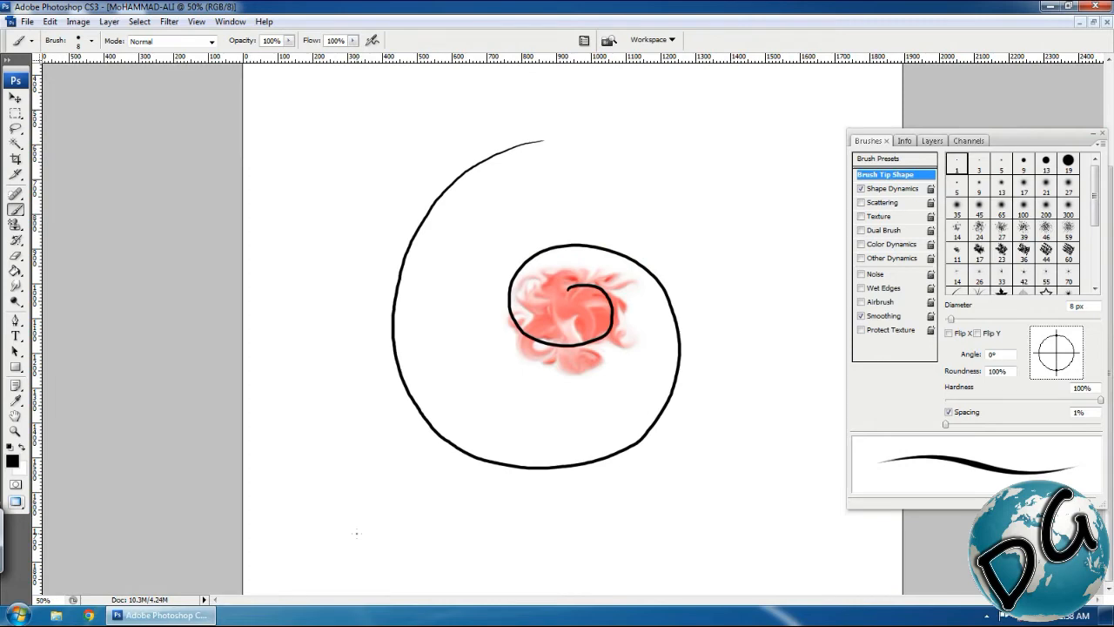
drag(529, 353, 432, 478)
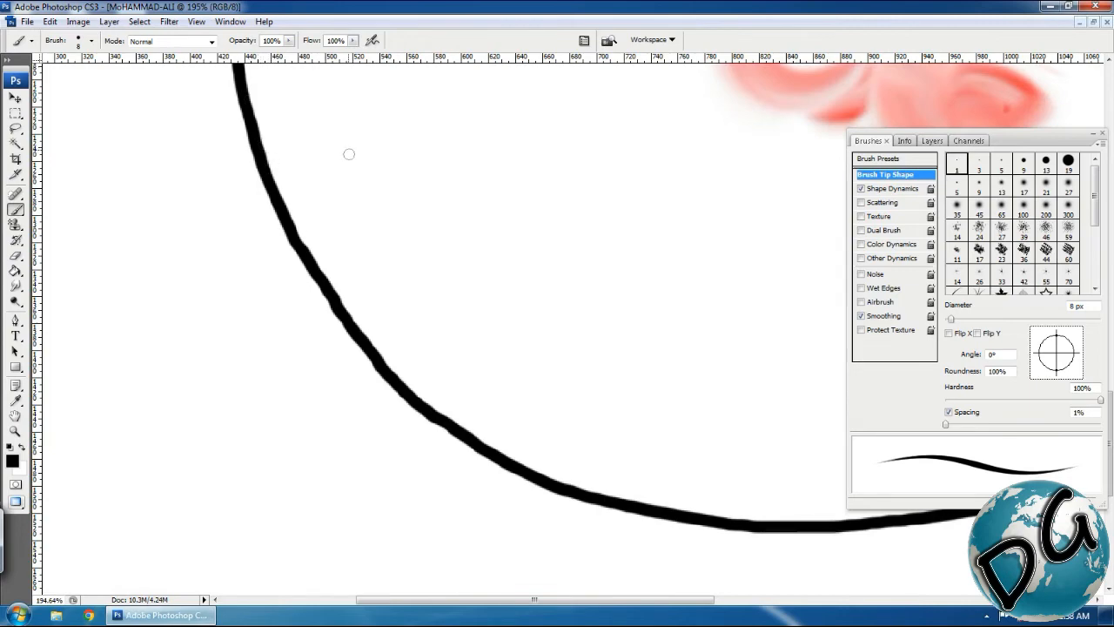
Paint a second black curve along the inside of the spiral's lower edge, and clear the entire canvas to white.
mouse_move(294, 97)
mouse_down()
mouse_move(339, 214)
mouse_move(389, 290)
mouse_move(547, 418)
mouse_move(646, 463)
mouse_move(421, 314)
mouse_move(281, 265)
mouse_move(207, 296)
mouse_move(364, 305)
mouse_move(520, 281)
mouse_move(667, 213)
mouse_move(736, 129)
mouse_up()
key(ctrl+minus)
key(ctrl+minus)
key(ctrl+minus)
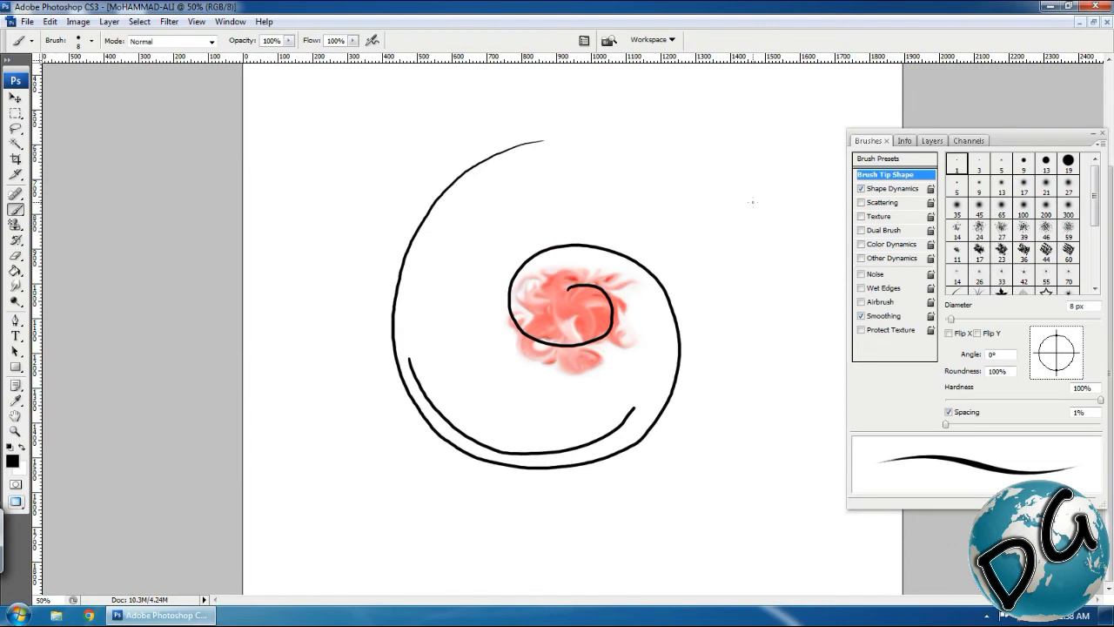
key(ctrl+a)
key(Delete)
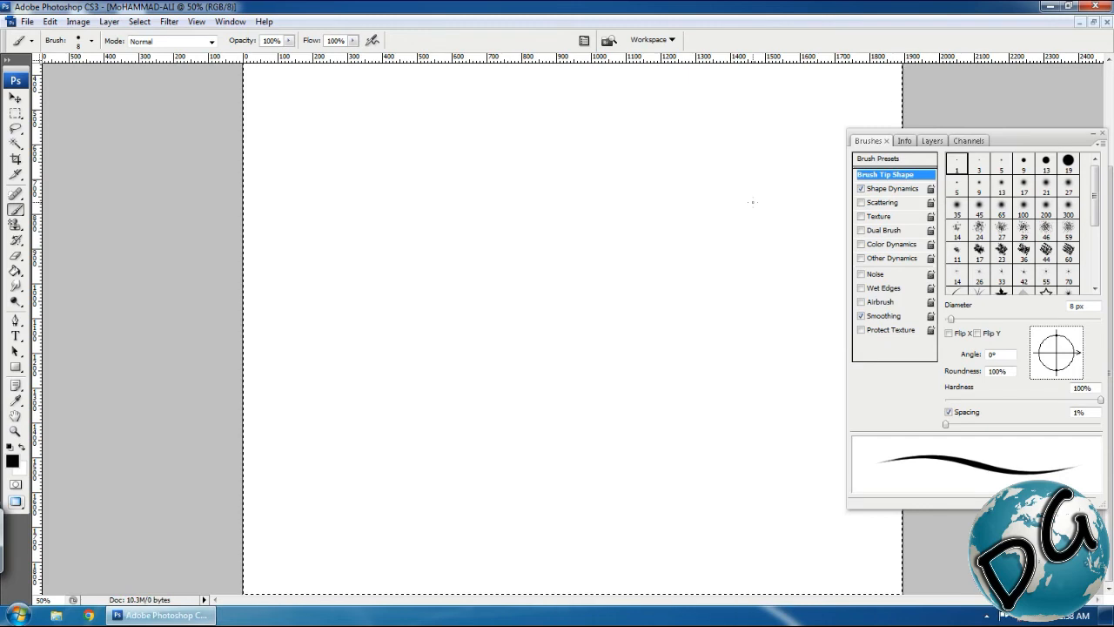
Draw a steep straight path segment with the Pen tool and shift its lower anchor point slightly down and to the right.
key(p)
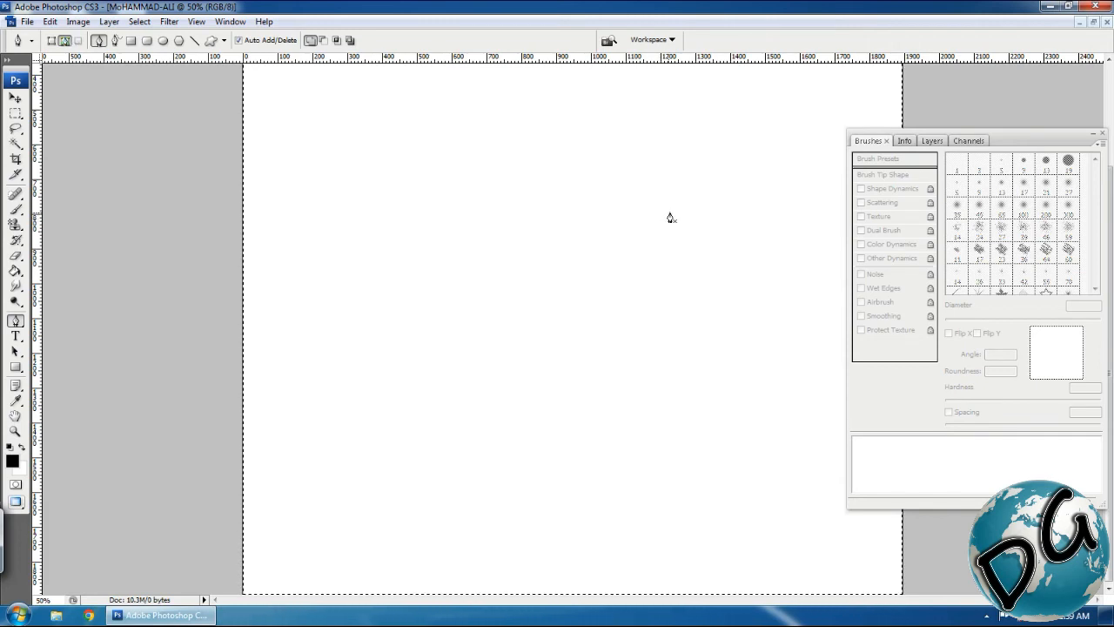
click(612, 175)
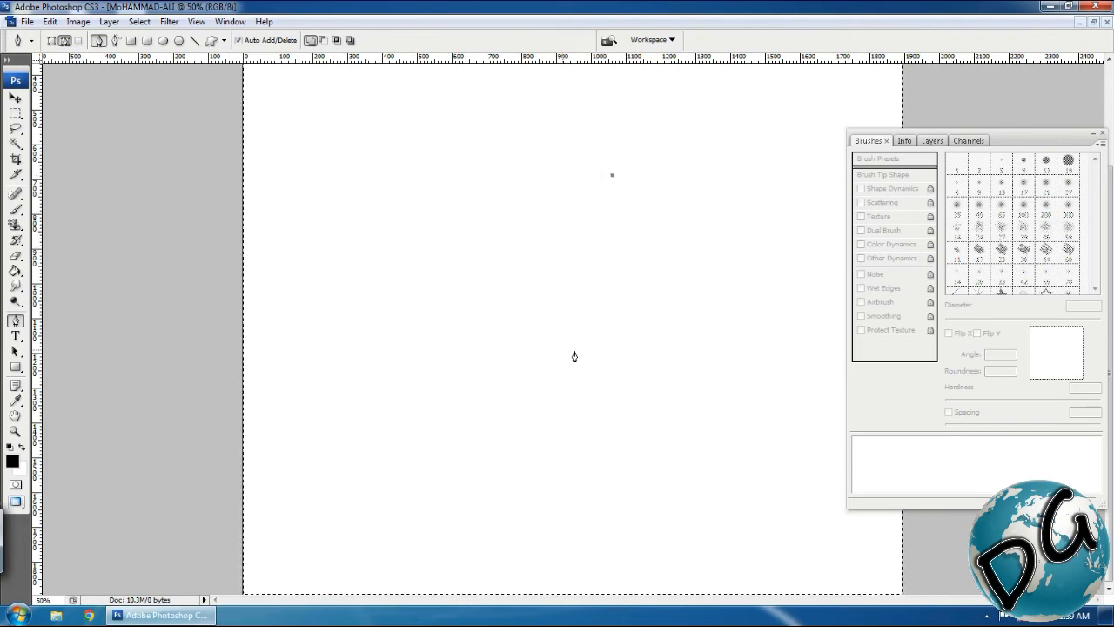
click(558, 403)
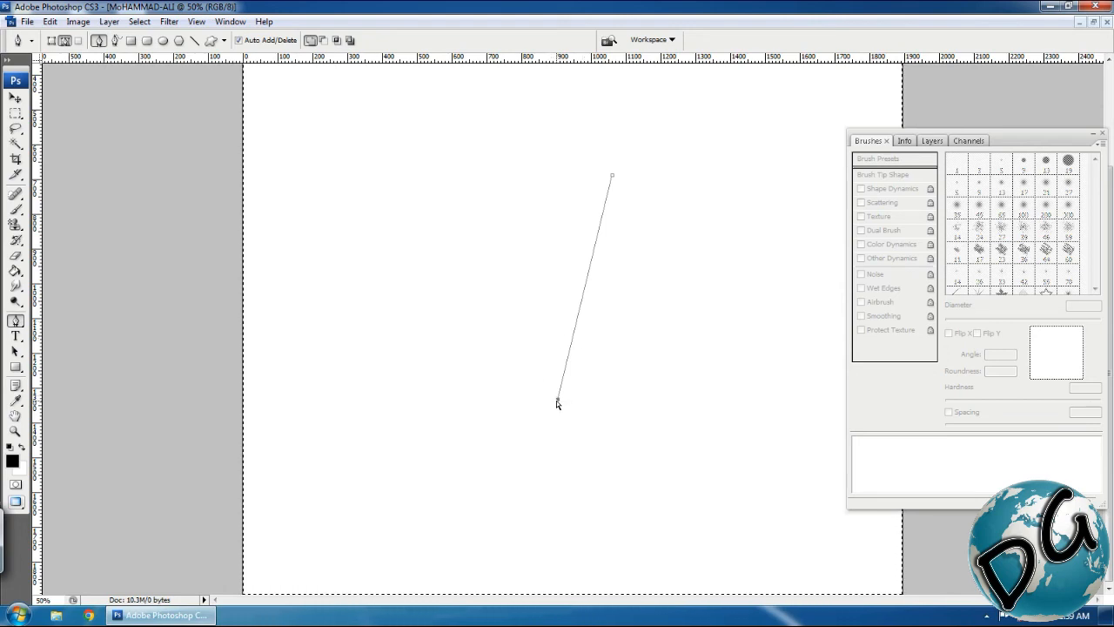
drag(558, 399, 577, 445)
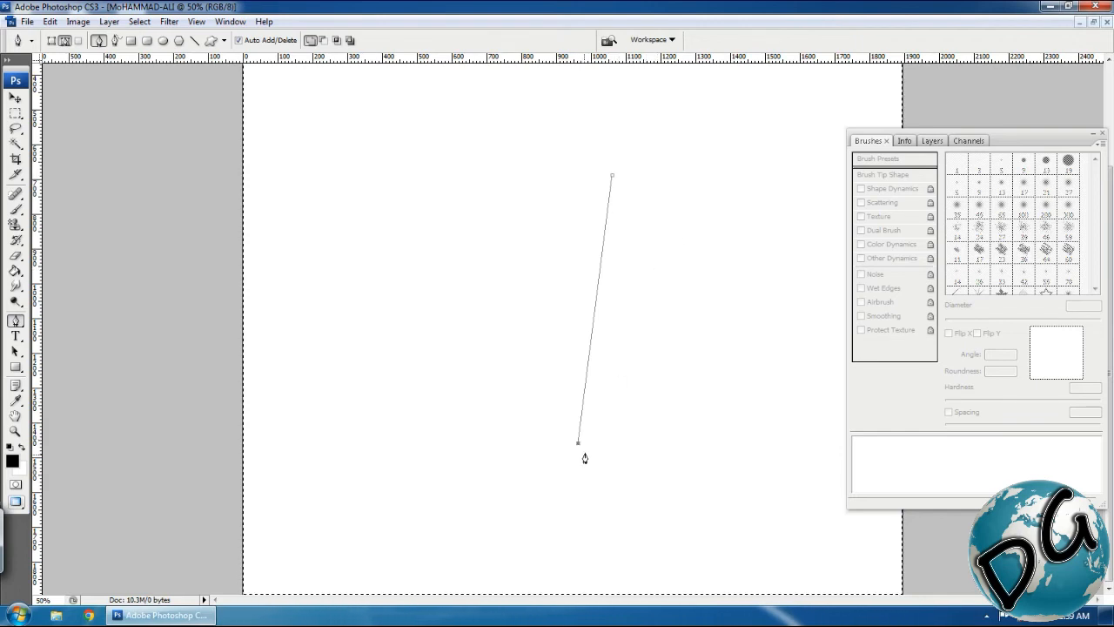
Add an anchor point midway on the segment, pull it left, and lengthen both direction handles to form a rounded C-shaped curve.
click(596, 305)
drag(595, 304, 453, 313)
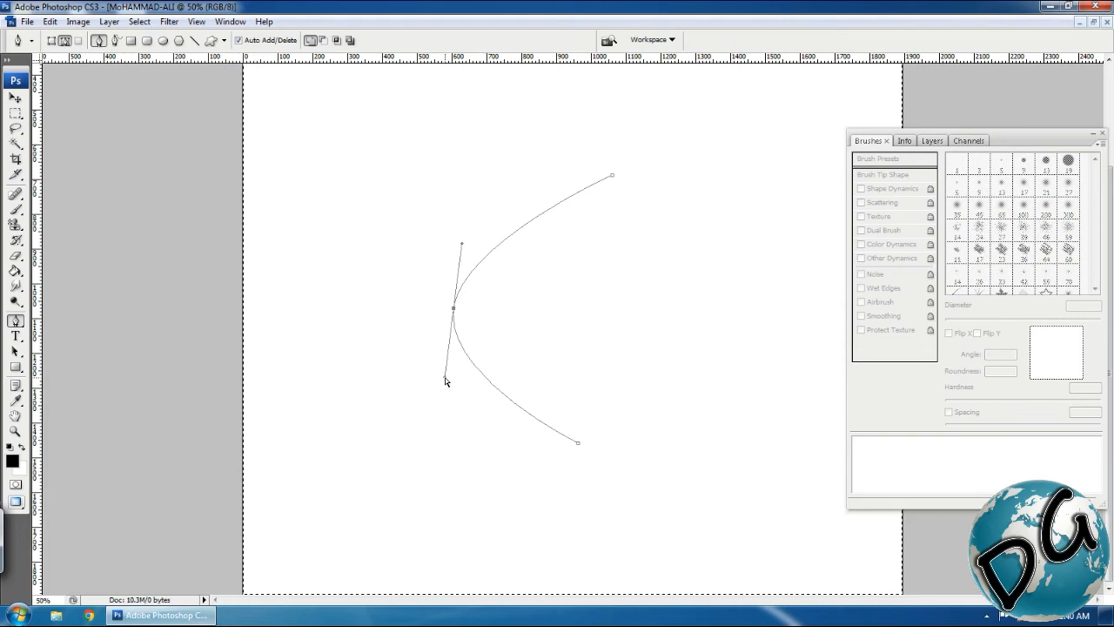
drag(445, 380, 434, 445)
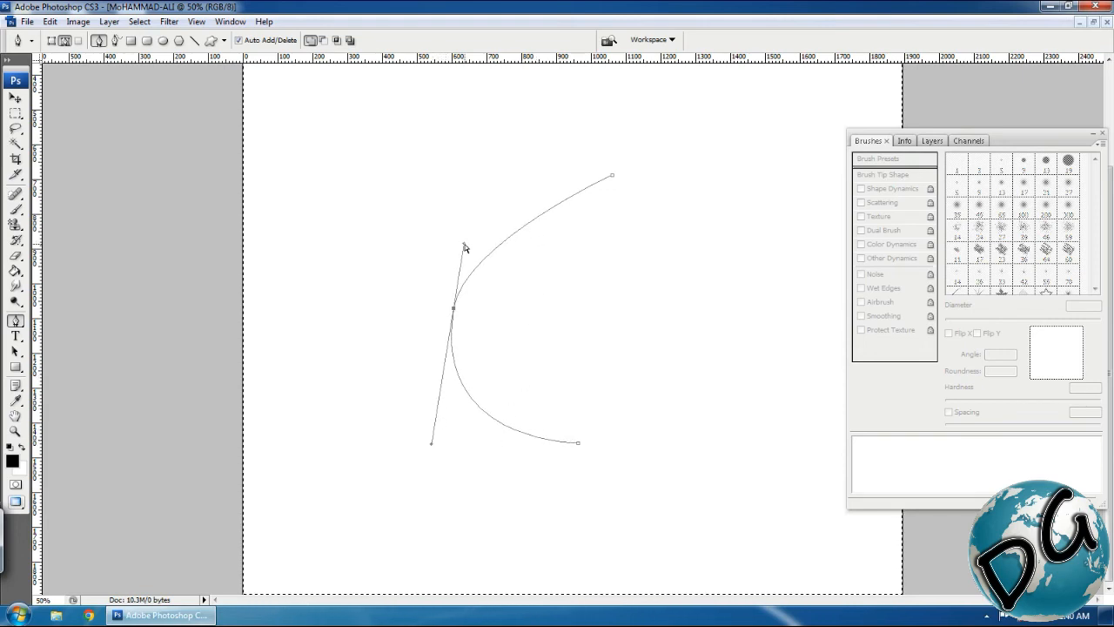
drag(464, 248, 467, 184)
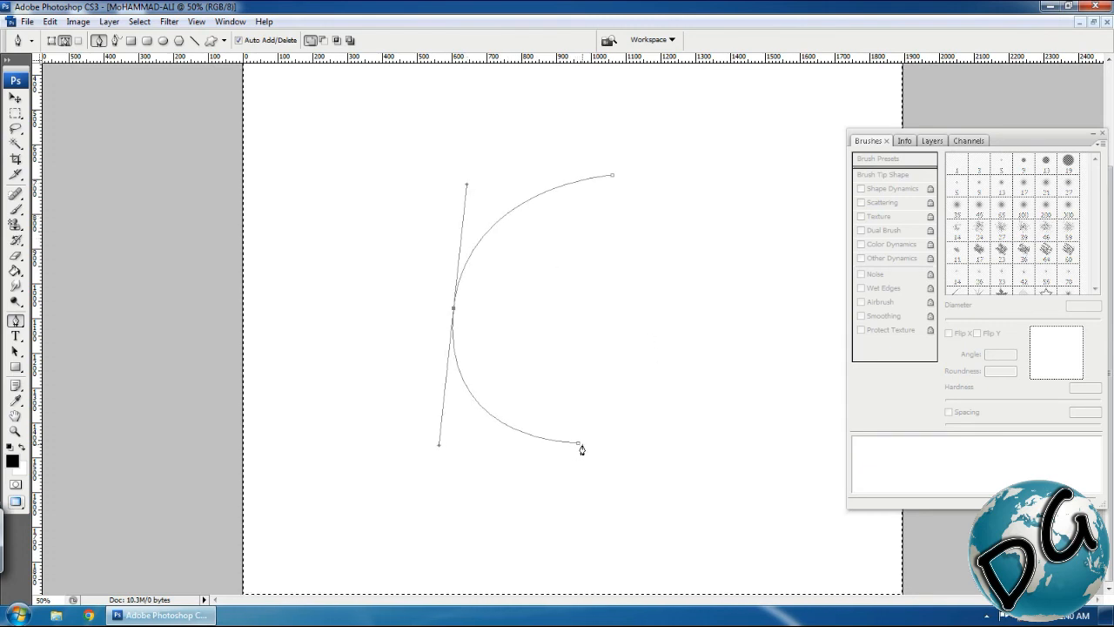
Extend the path from its lower end up into the C, and bow the new segment rightward with a midway anchor and longer handles.
click(536, 314)
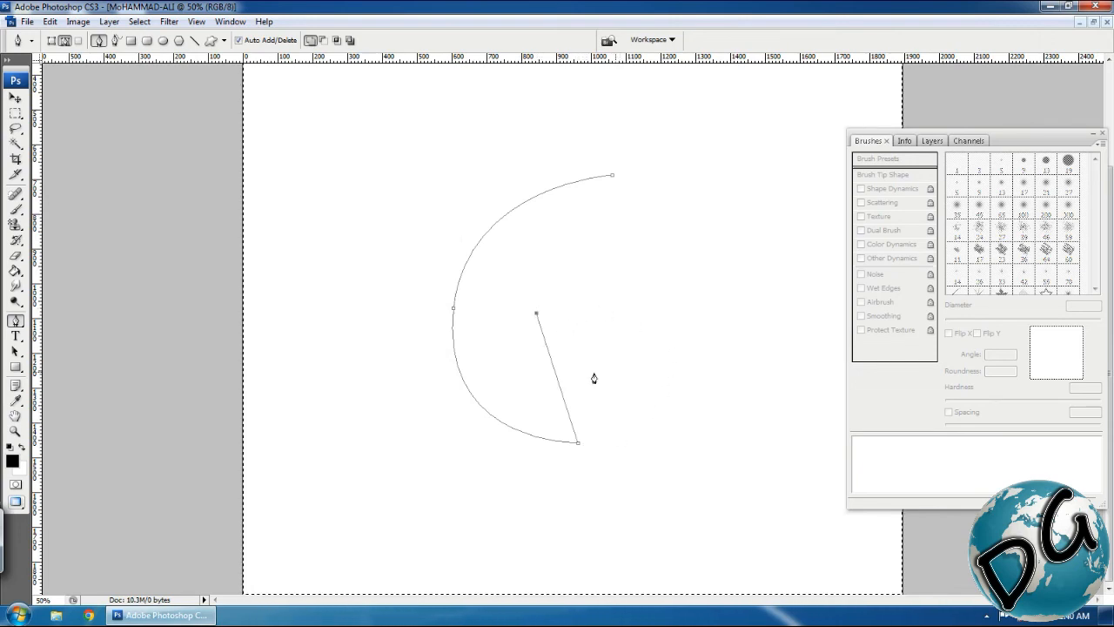
click(557, 377)
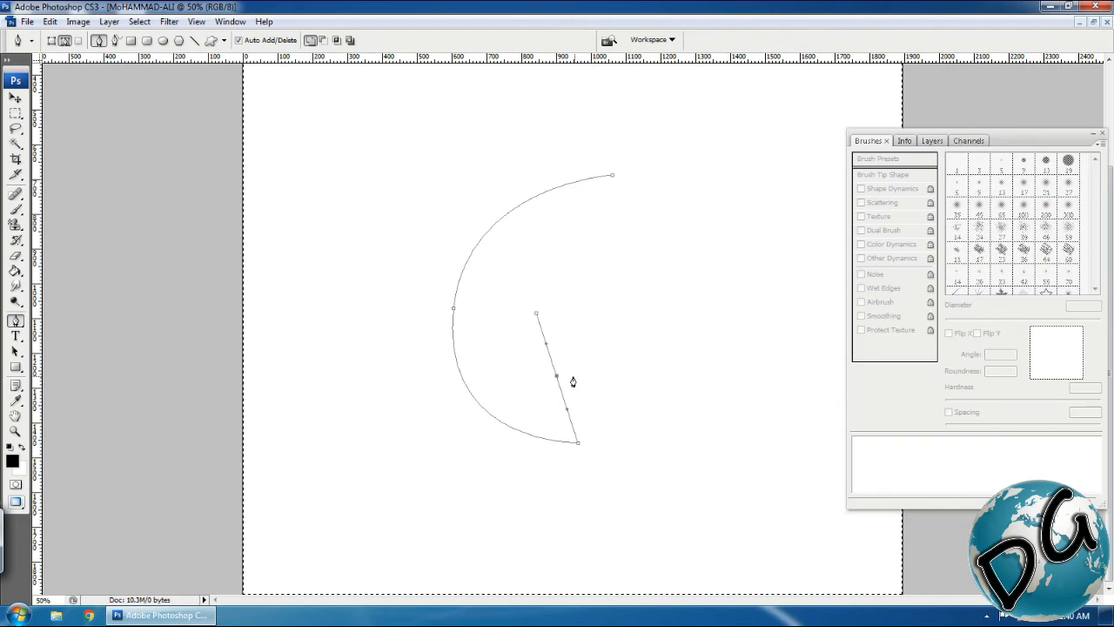
drag(558, 379, 630, 343)
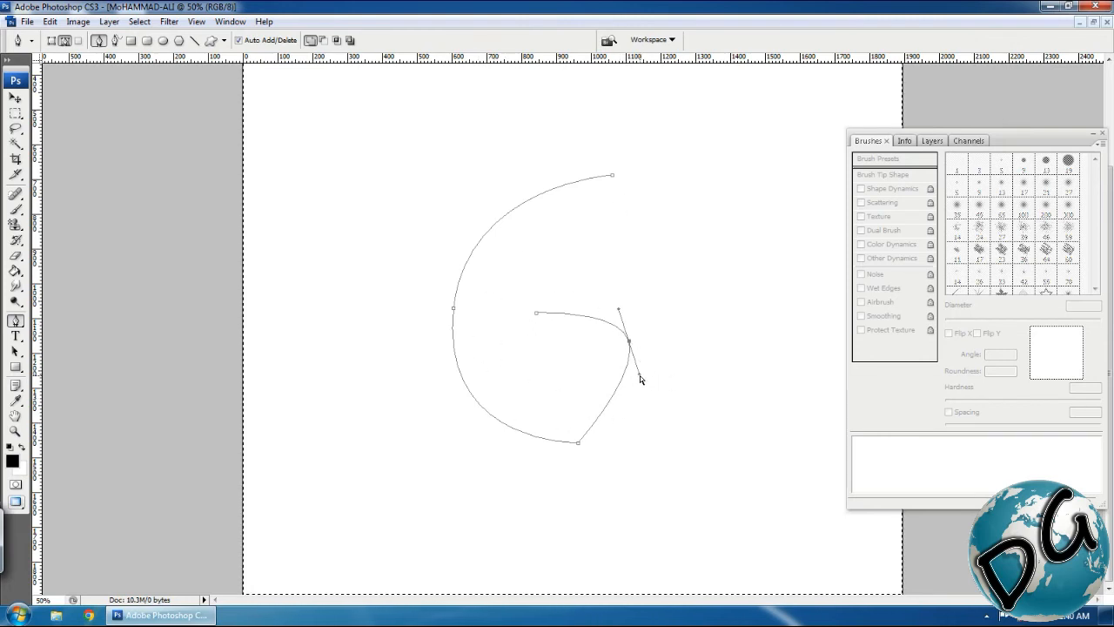
drag(639, 375, 660, 424)
drag(618, 312, 611, 285)
Add a short inner segment at the spiral's end, and bow it left with a midway anchor and adjusted handles.
click(549, 391)
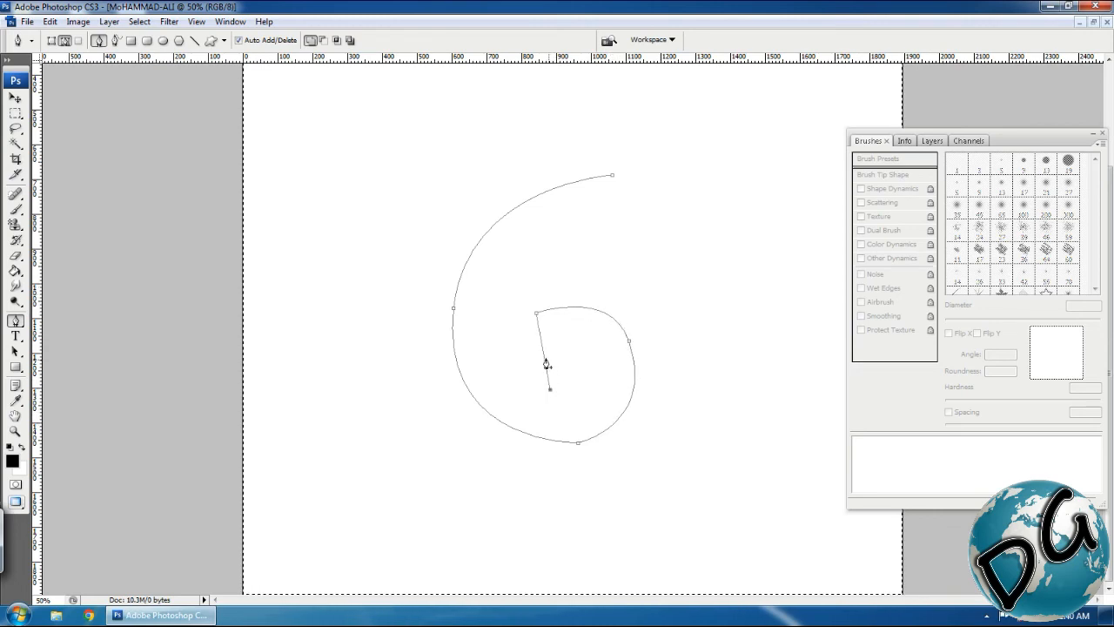
drag(543, 355, 524, 392)
drag(514, 344, 511, 330)
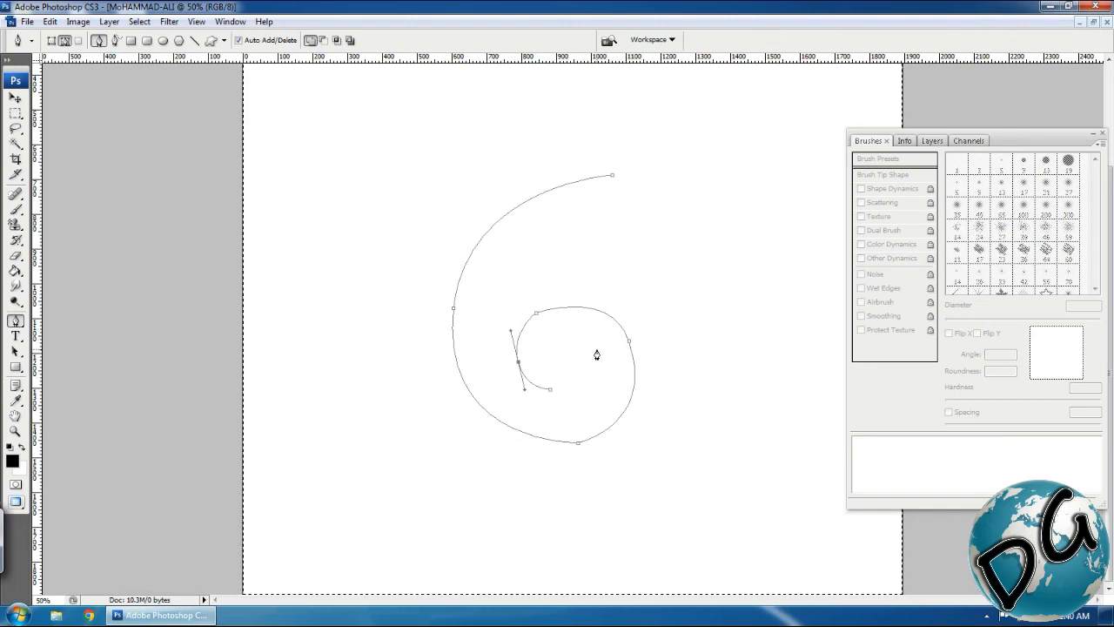
Try to smooth the spiral by adding anchors on its right, inner top and lower-left arcs and replacing the right anchor.
click(630, 403)
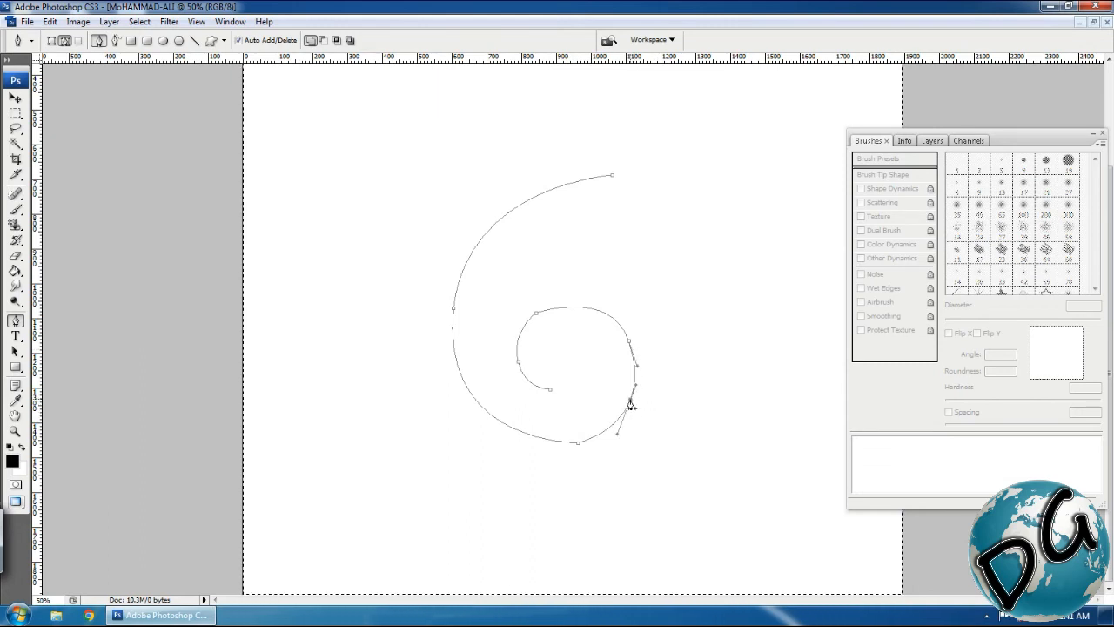
click(589, 310)
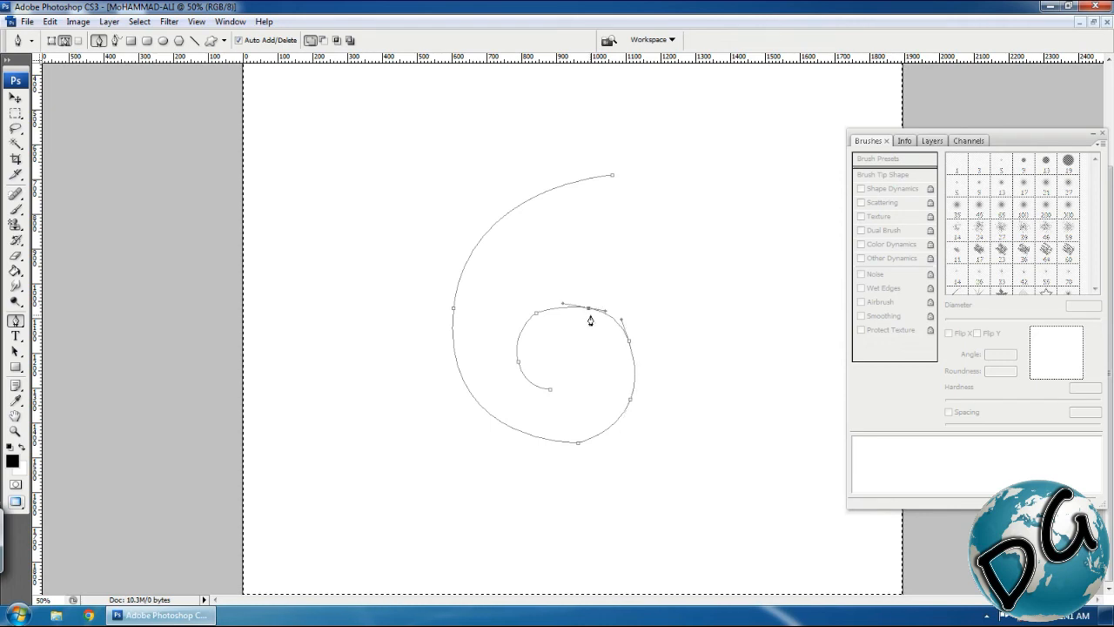
click(627, 345)
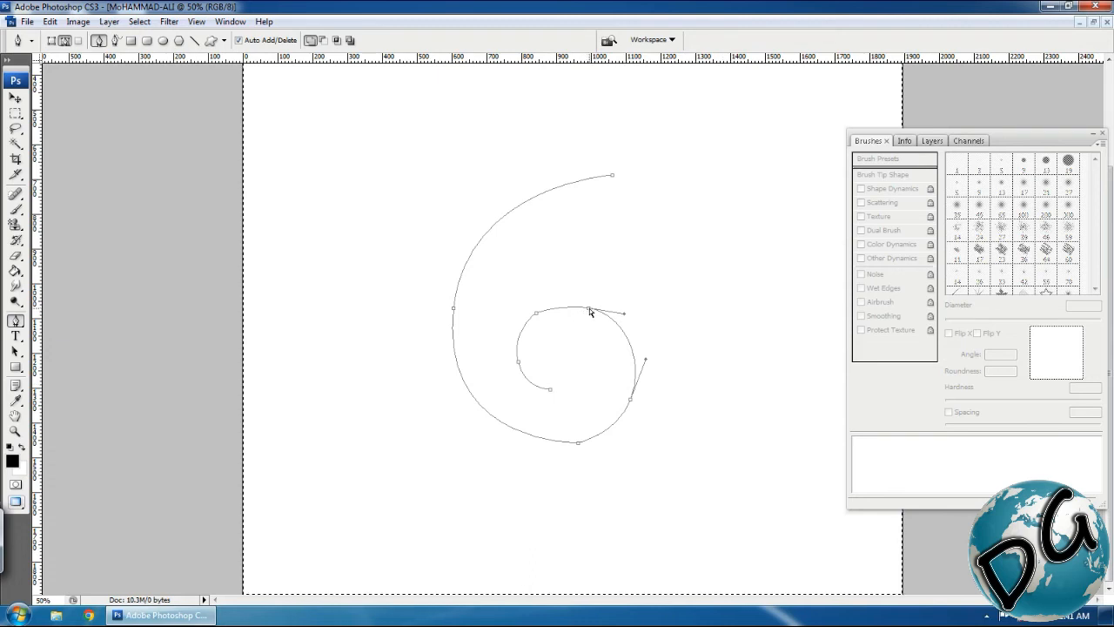
drag(589, 311, 554, 298)
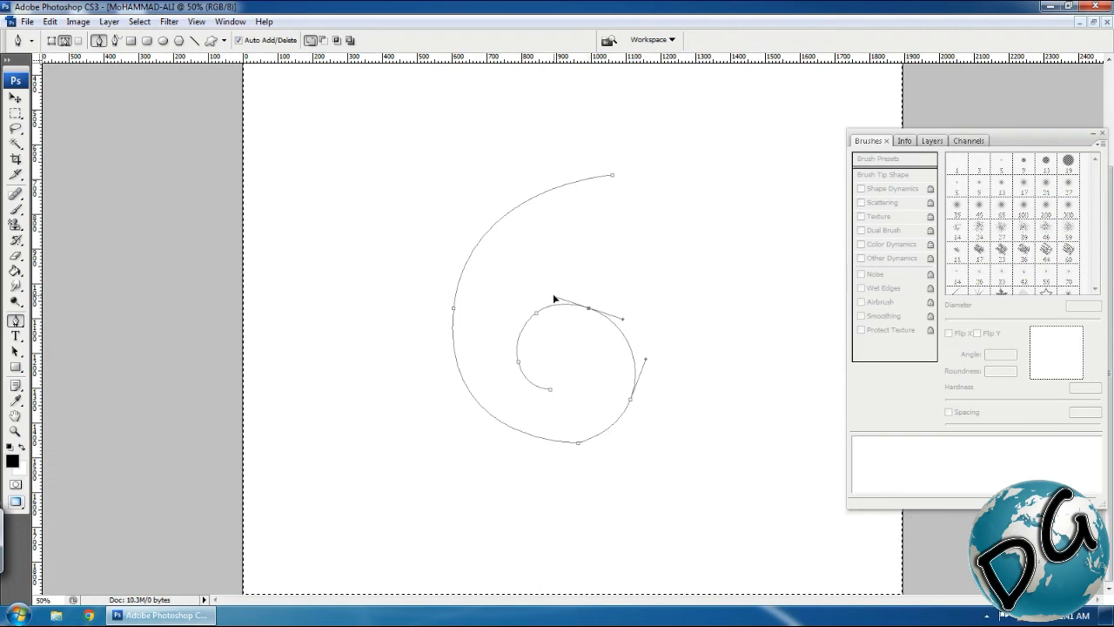
click(579, 443)
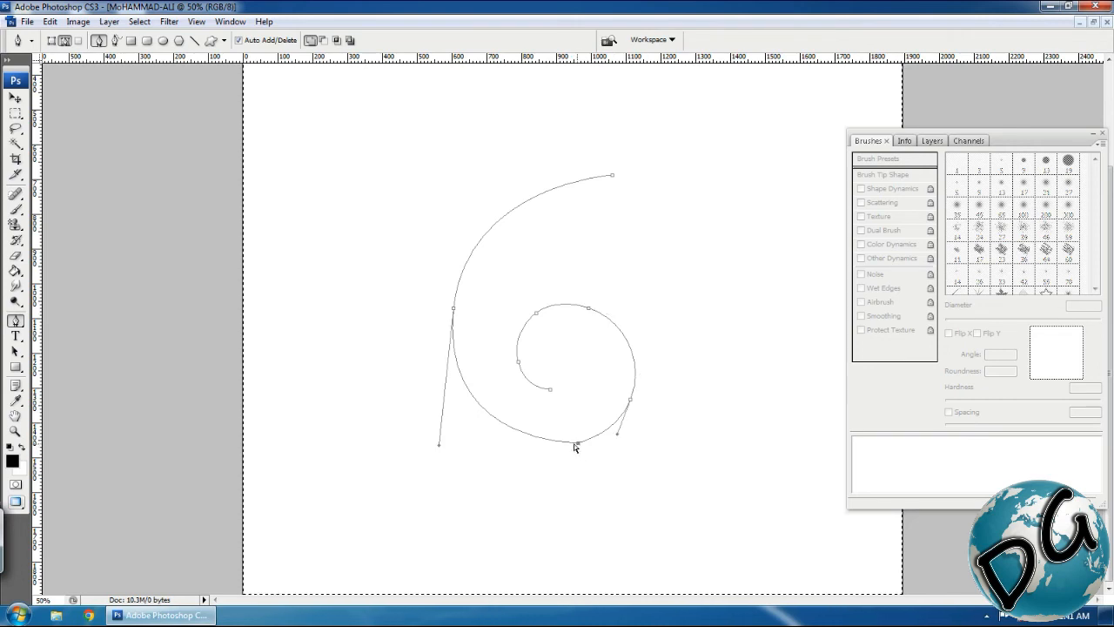
click(526, 435)
drag(524, 436, 522, 441)
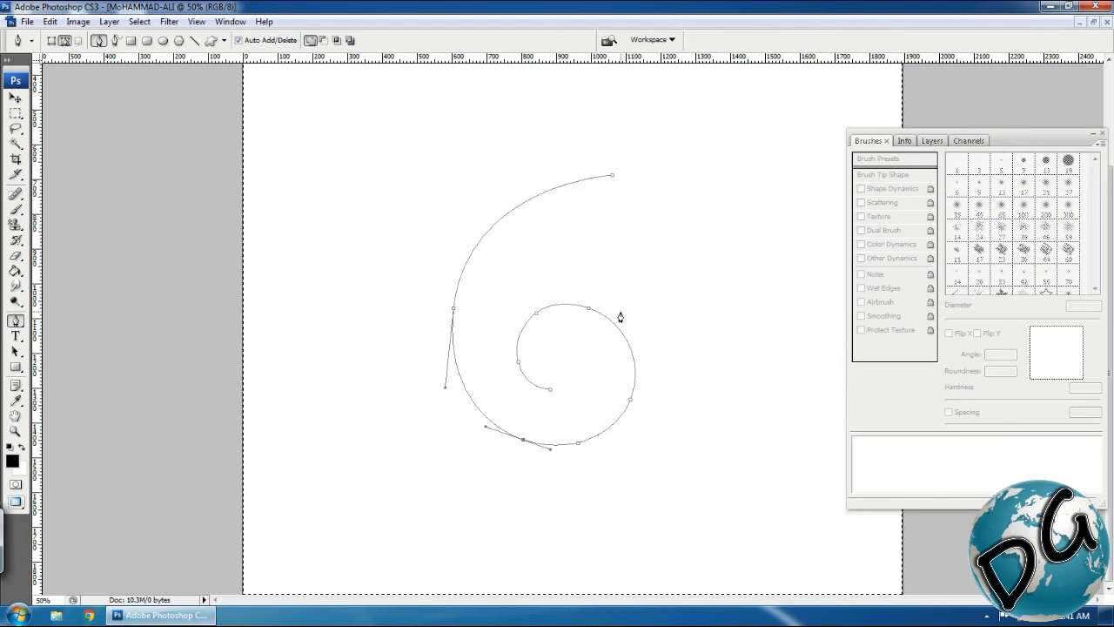
Undo the anchor edits back to the spiral with its single right-side anchor.
key(ctrl+alt+z)
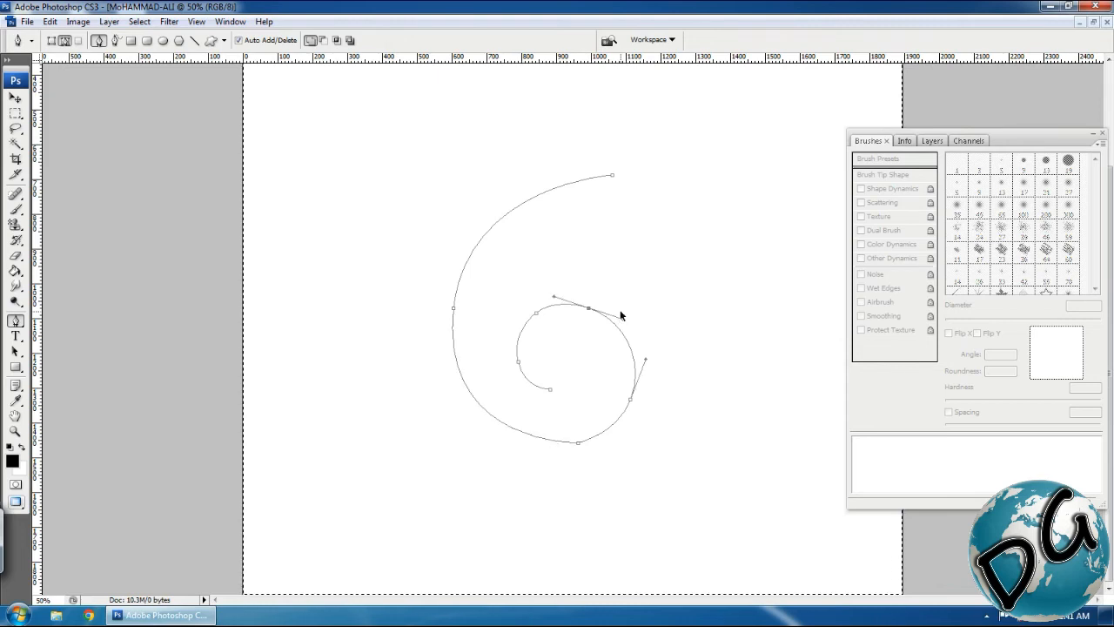
key(ctrl+alt+z)
key(ctrl+alt+z)
key(ctrl+alt+z)
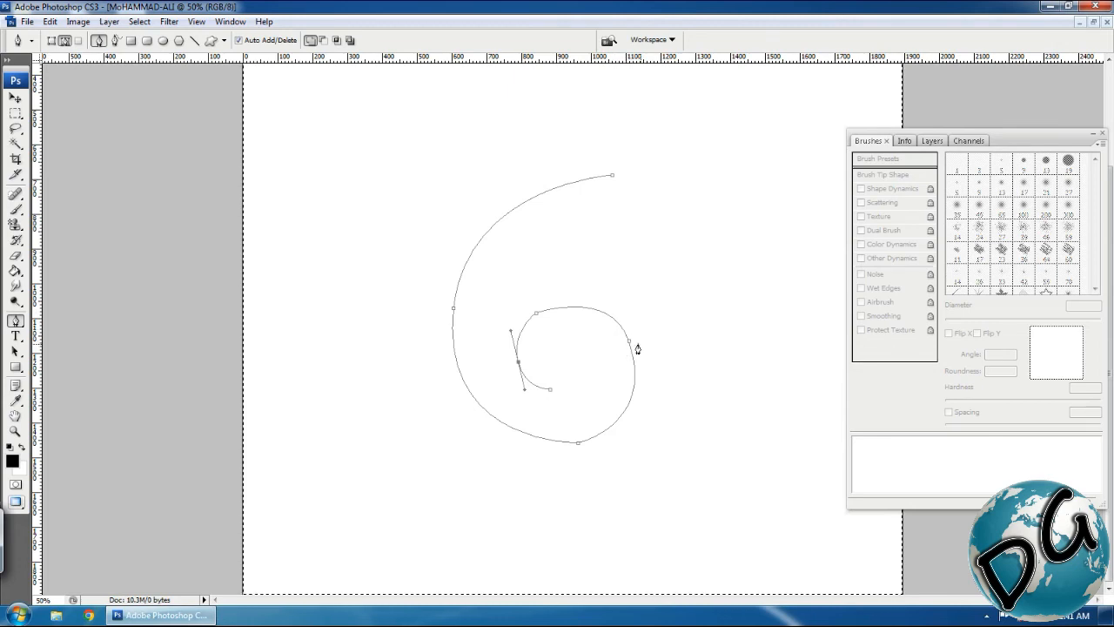
Move the spiral's right-side anchor slightly outward and adjust its lower direction handle.
ctrl+click(630, 340)
drag(631, 342, 639, 342)
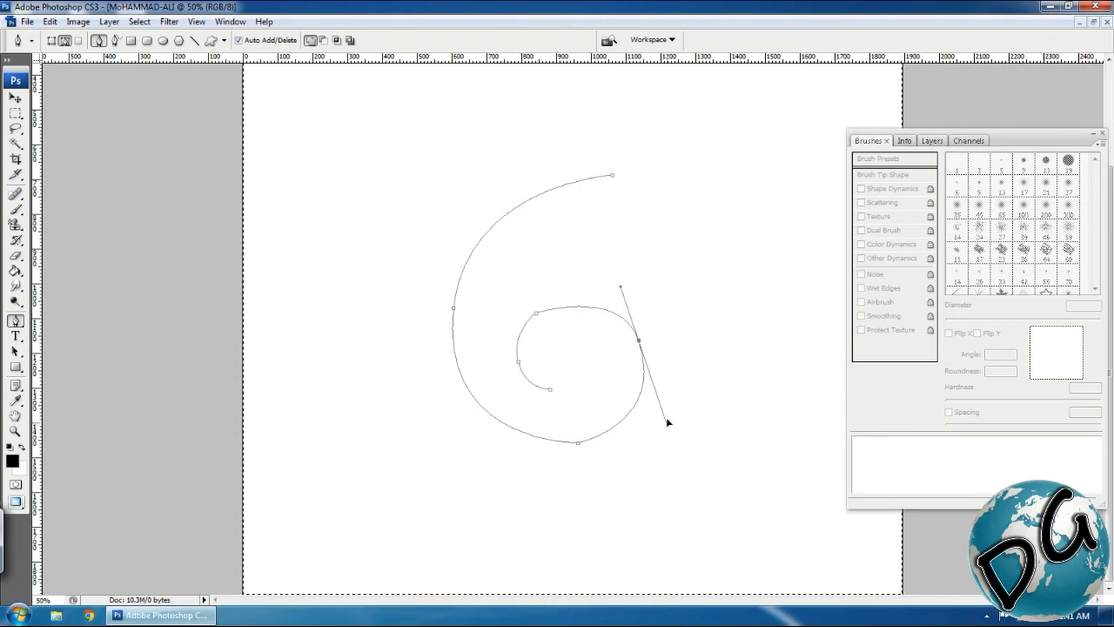
drag(666, 418, 665, 412)
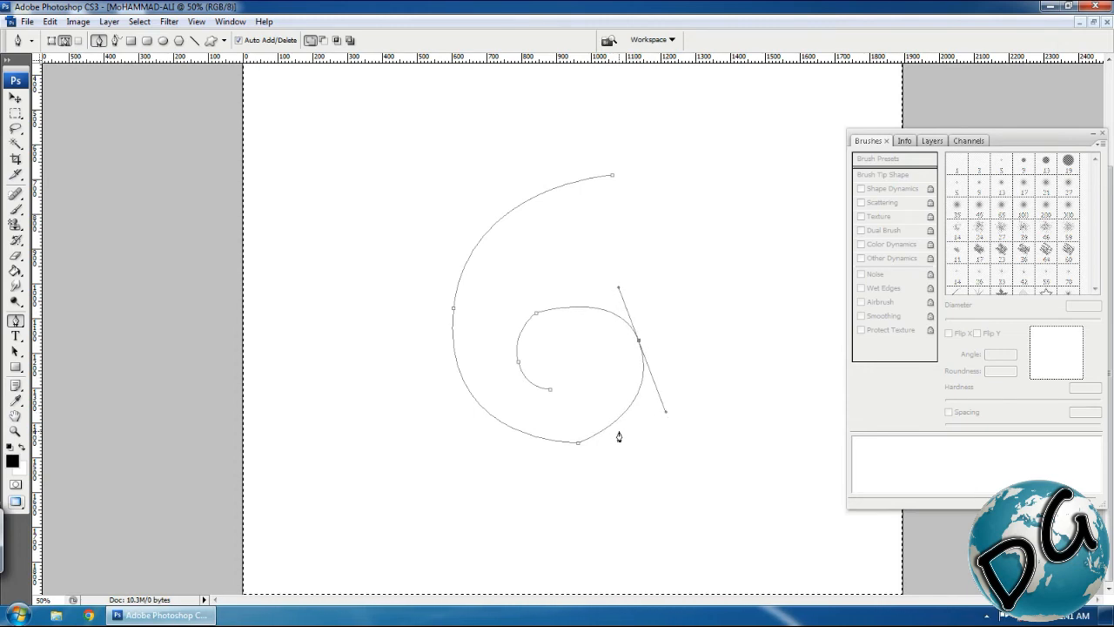
Add anchors on the lower-right and inner top arcs, nudging them outward, and move the bottom anchor slightly left.
click(617, 423)
drag(618, 423, 620, 427)
drag(573, 306, 567, 303)
drag(582, 446, 565, 449)
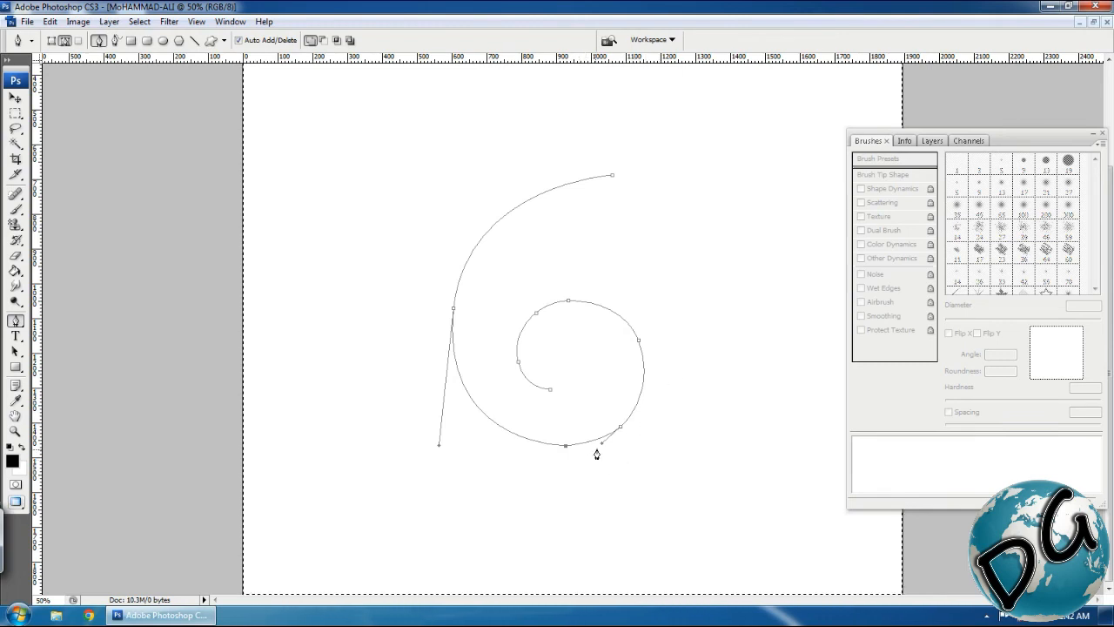
Add an anchor left of the bottom anchor, and fine-tune the lower-right anchor and the right anchor's handle.
click(530, 443)
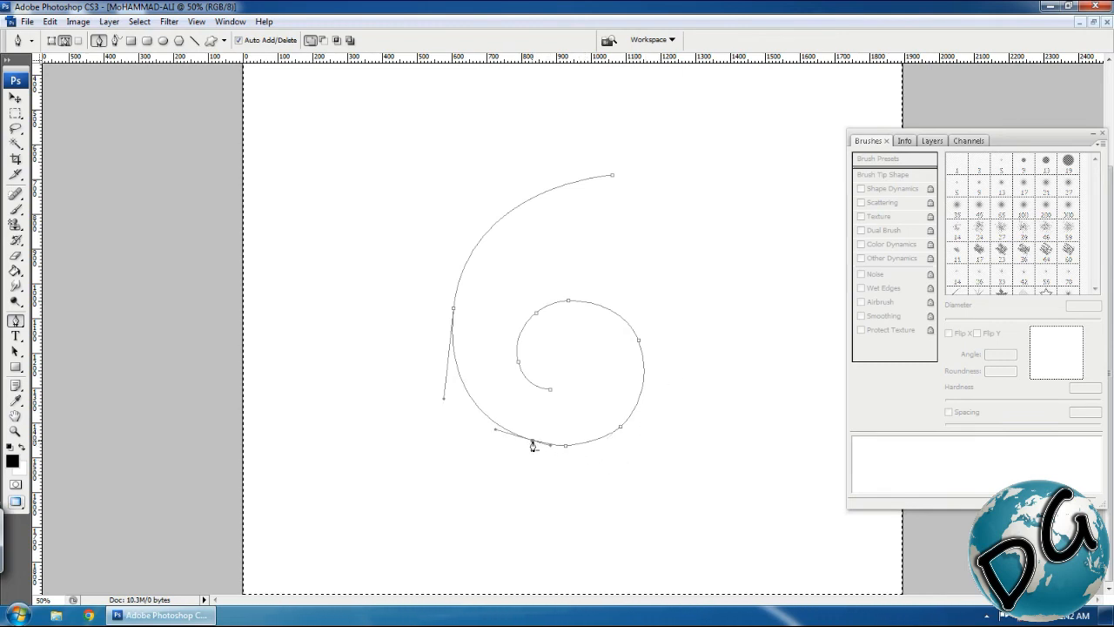
drag(531, 444, 531, 442)
drag(621, 427, 618, 427)
drag(653, 380, 655, 380)
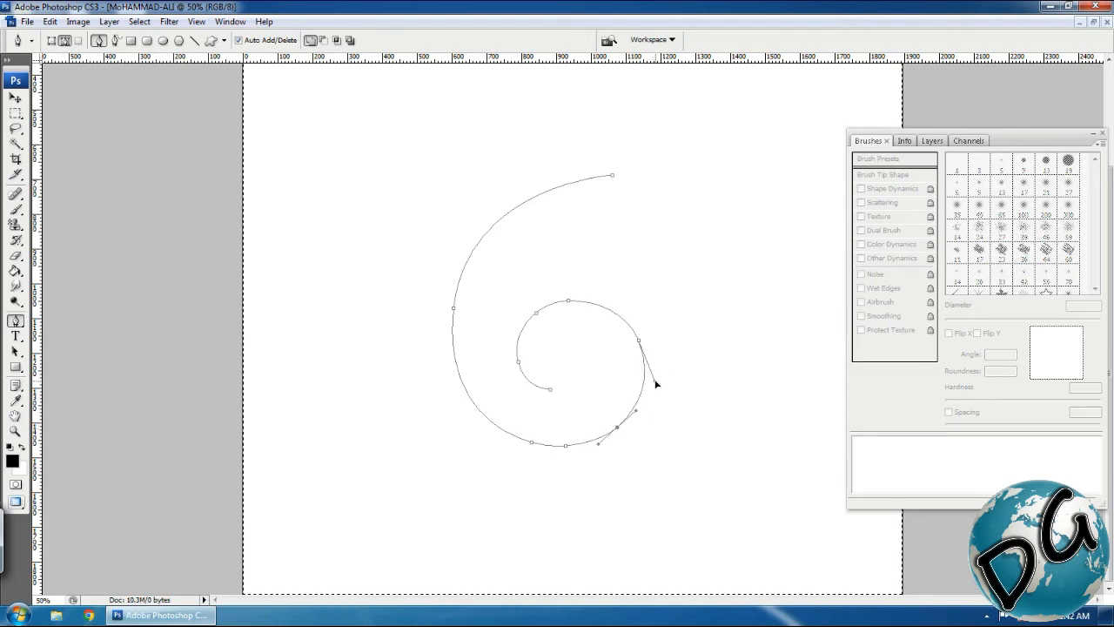
Move the outer left anchor slightly outward, shorten its lower handle and lengthen the lower-left anchor's handle to round the arc.
ctrl+click(452, 308)
drag(452, 308, 443, 306)
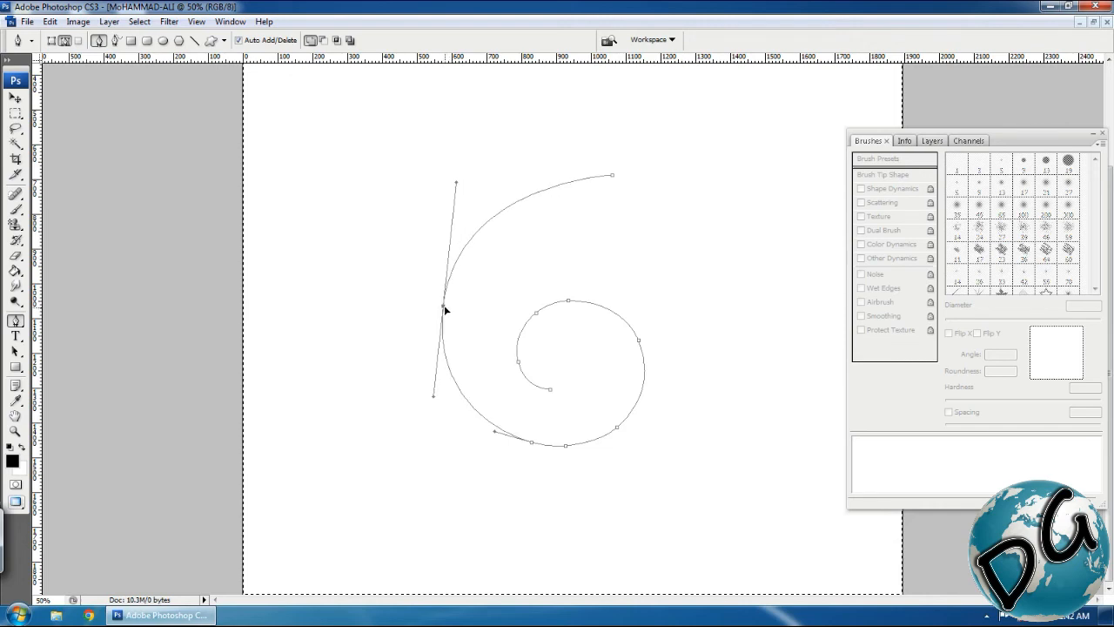
drag(435, 391, 438, 332)
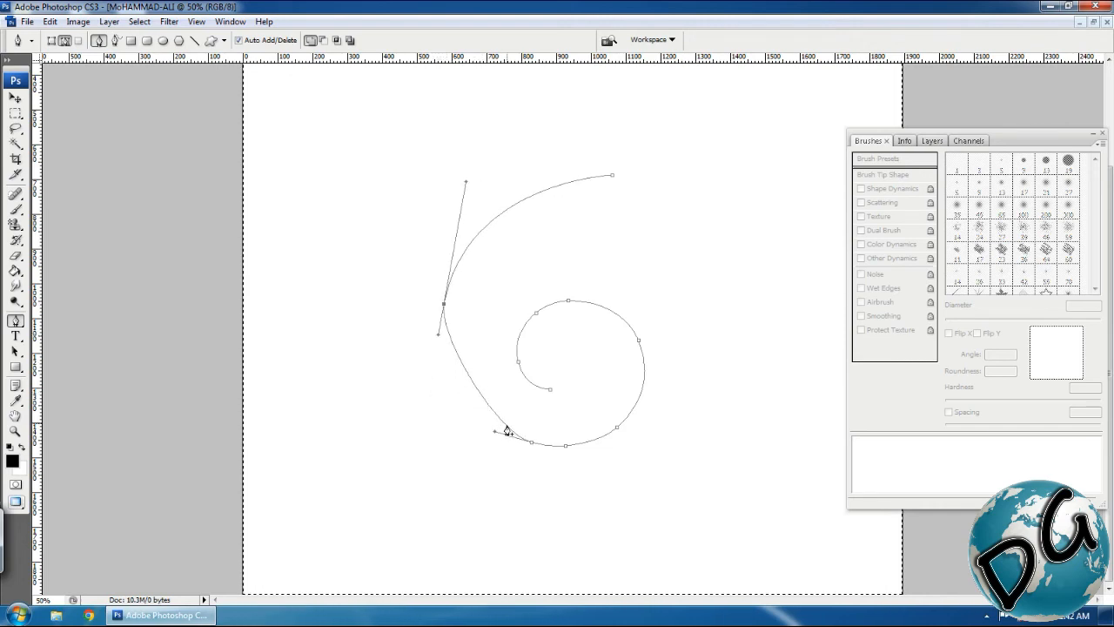
drag(494, 430, 454, 427)
Add anchors below and above the outer left anchor, and delete that middle anchor.
click(451, 369)
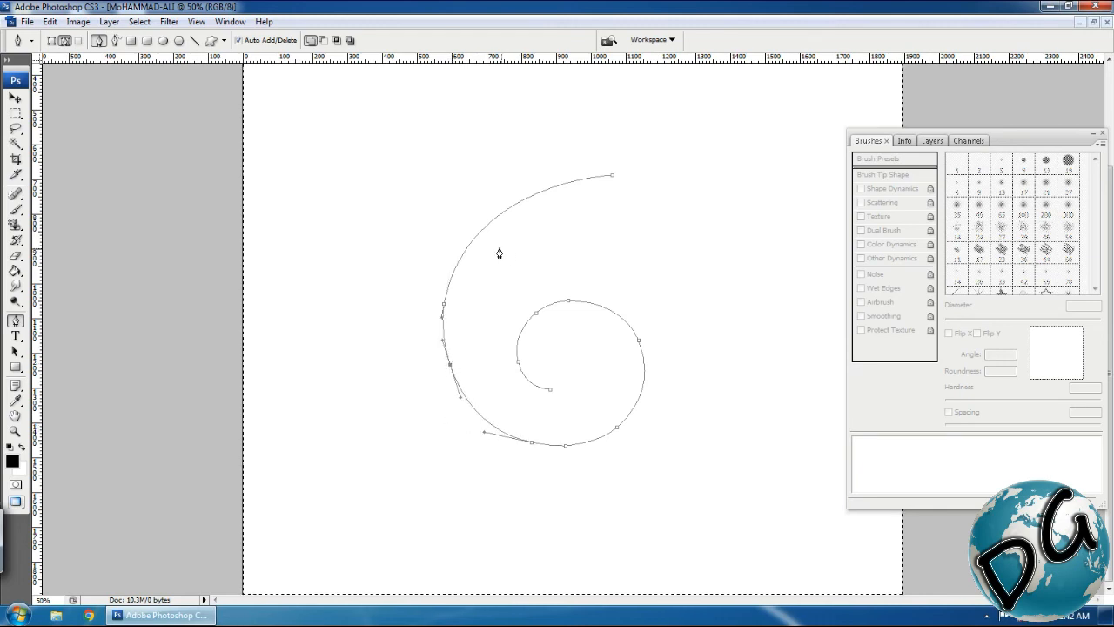
click(466, 249)
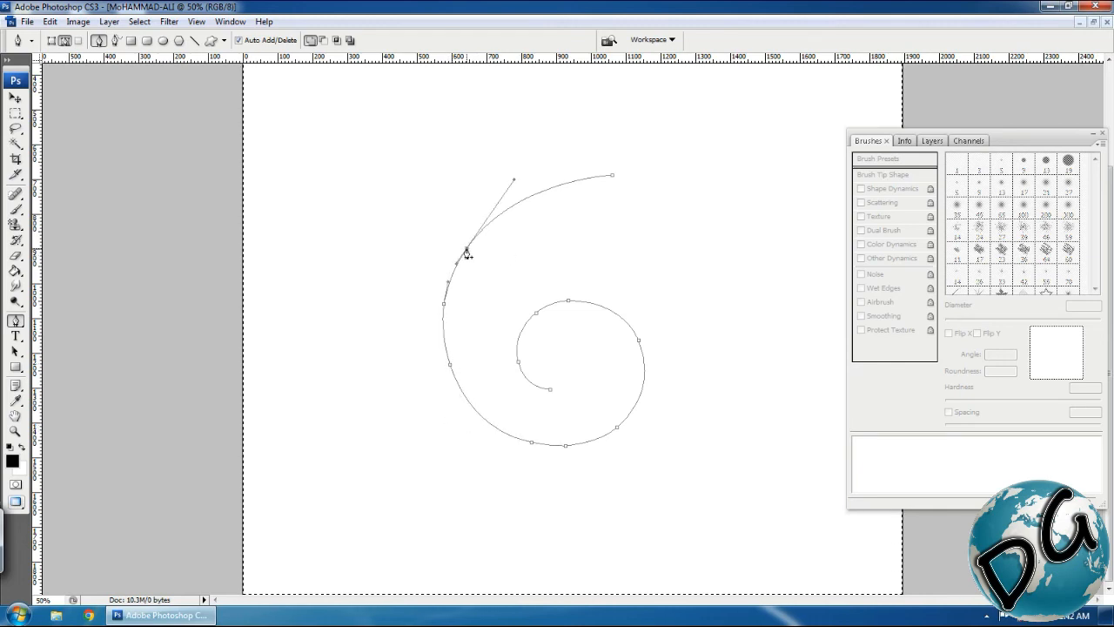
click(444, 305)
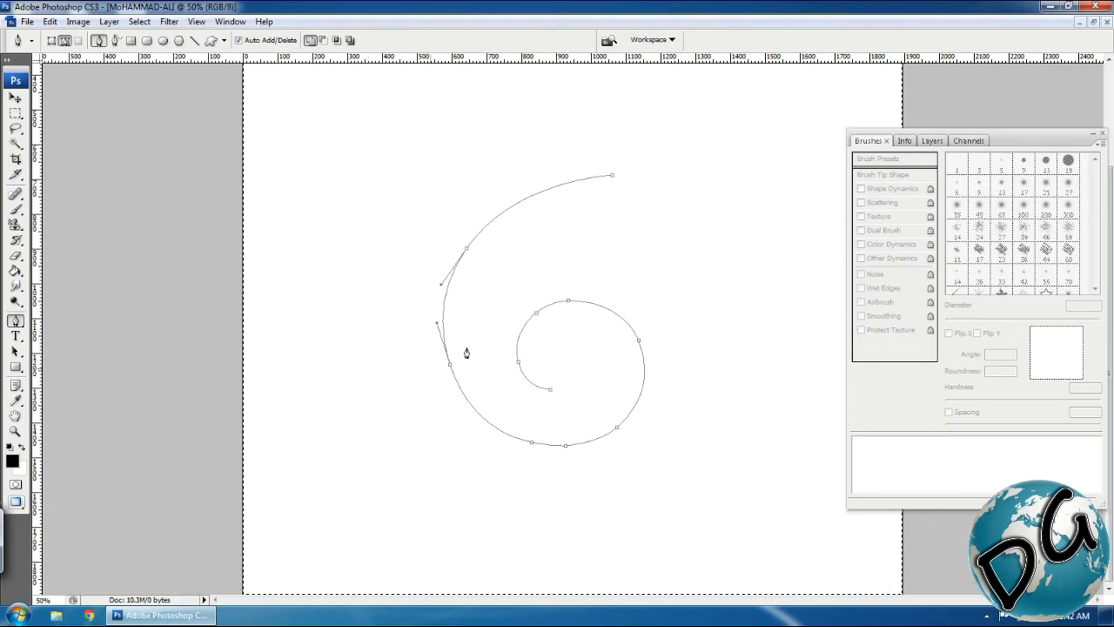
Shift the outer left anchor slightly down and left, and the lower-left anchor slightly left.
ctrl+click(445, 370)
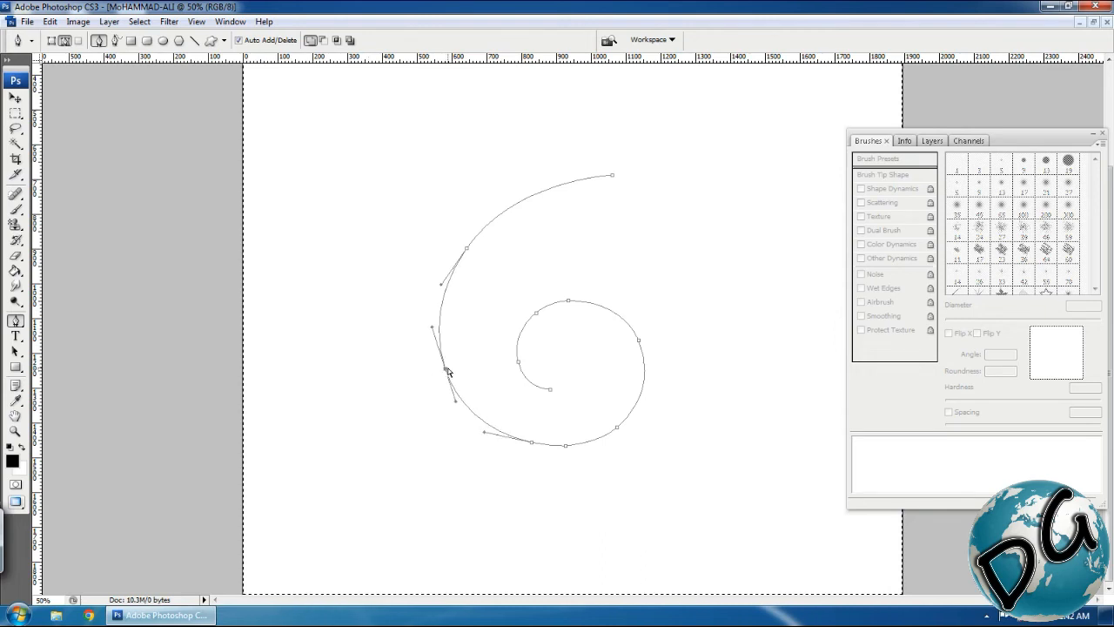
drag(532, 444, 524, 442)
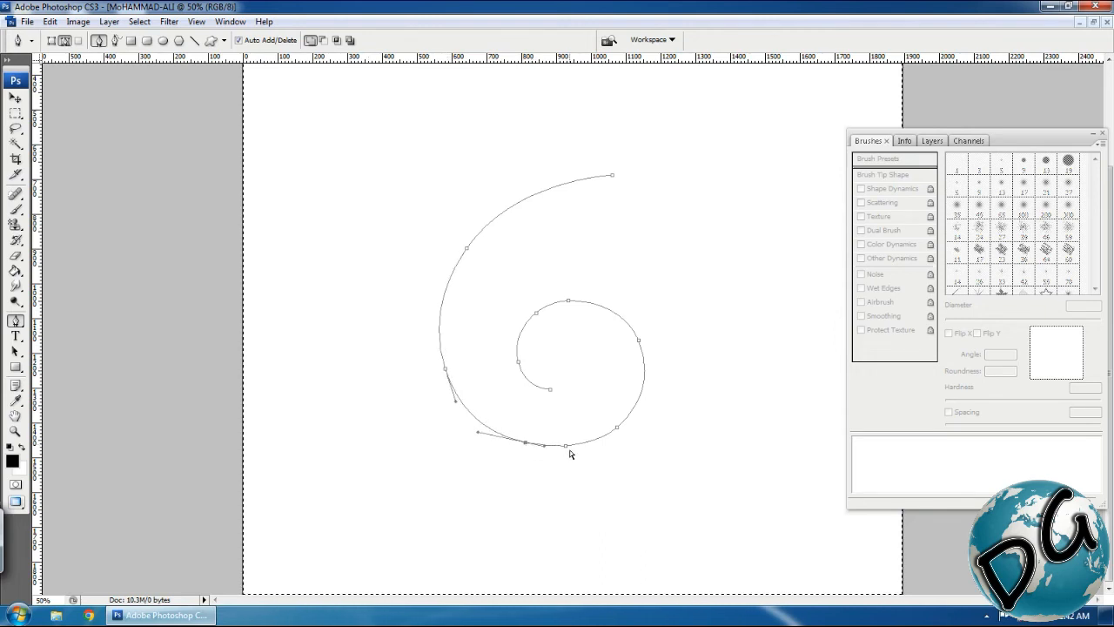
ctrl+click(566, 445)
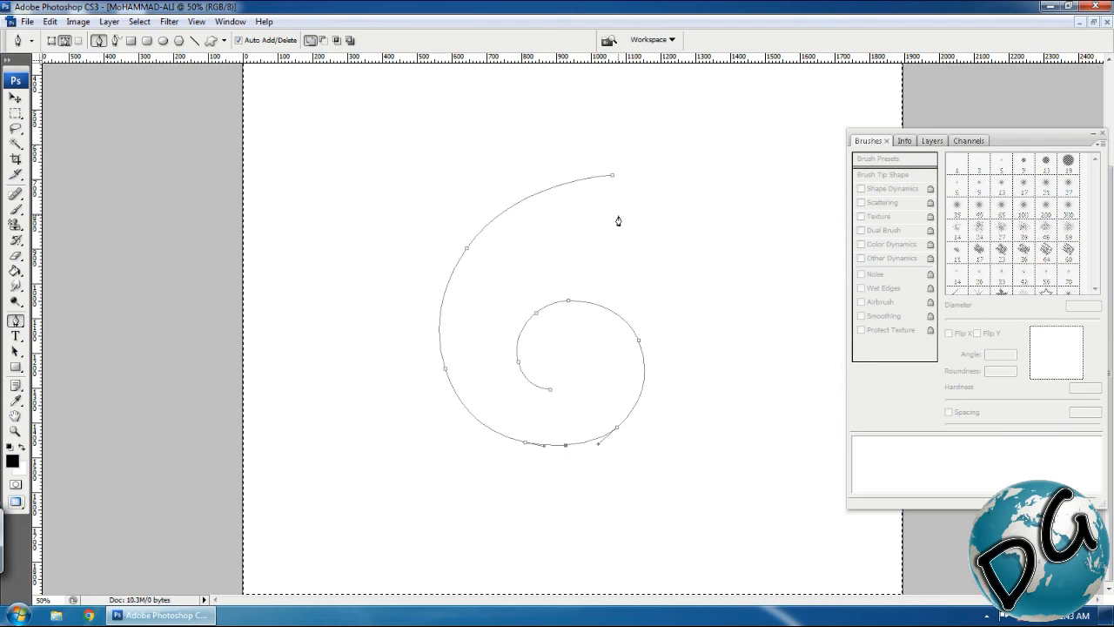
Set the Brush tool's diameter to 30 px and turn off Shape Dynamics.
key(b)
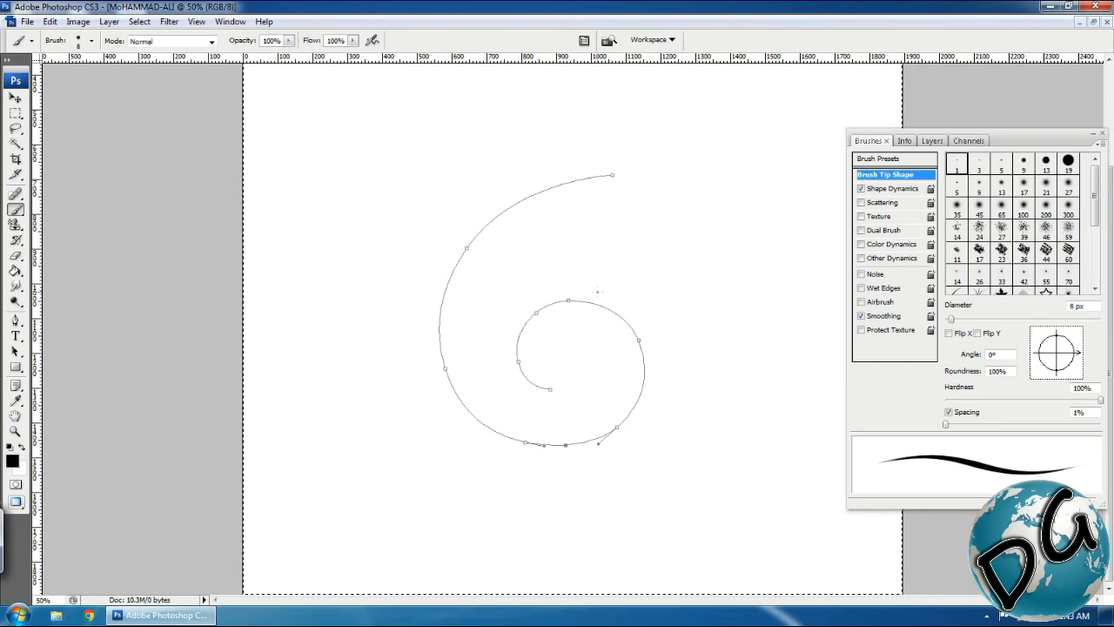
key(bracketright)
key(bracketright)
key(bracketright)
key(bracketright)
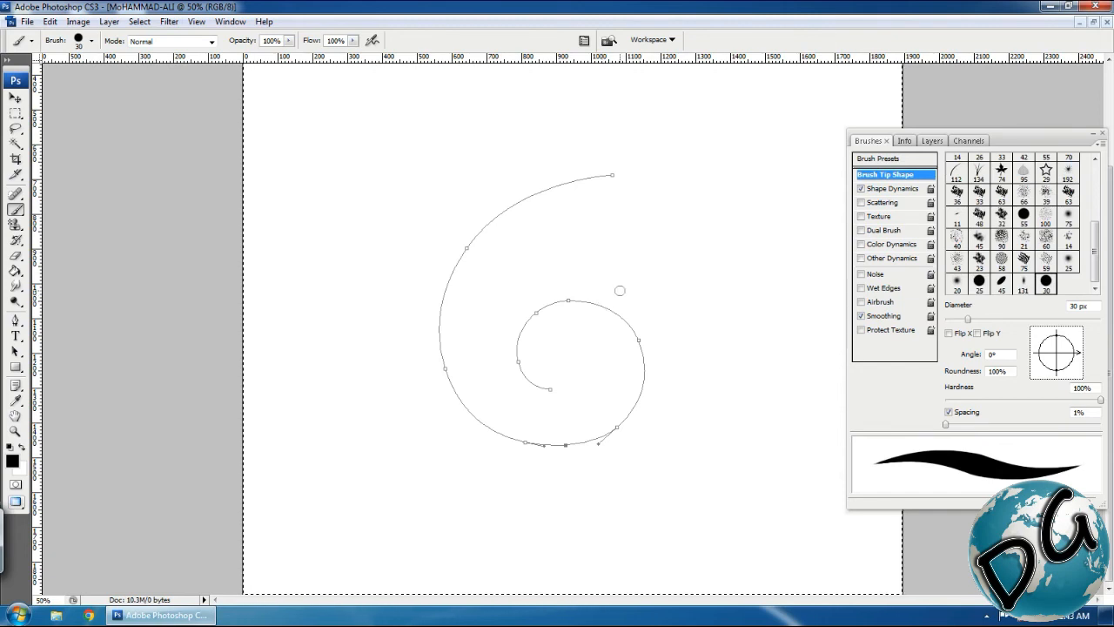
click(861, 189)
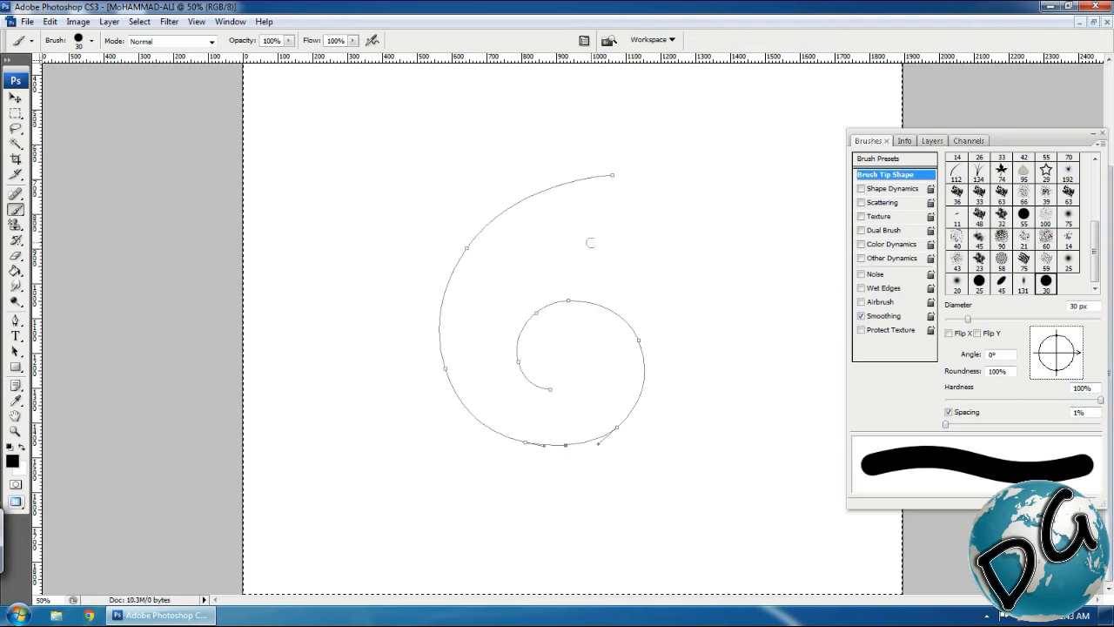
Stroke the spiral path with the Pencil, leaving Simulate Pressure off.
key(p)
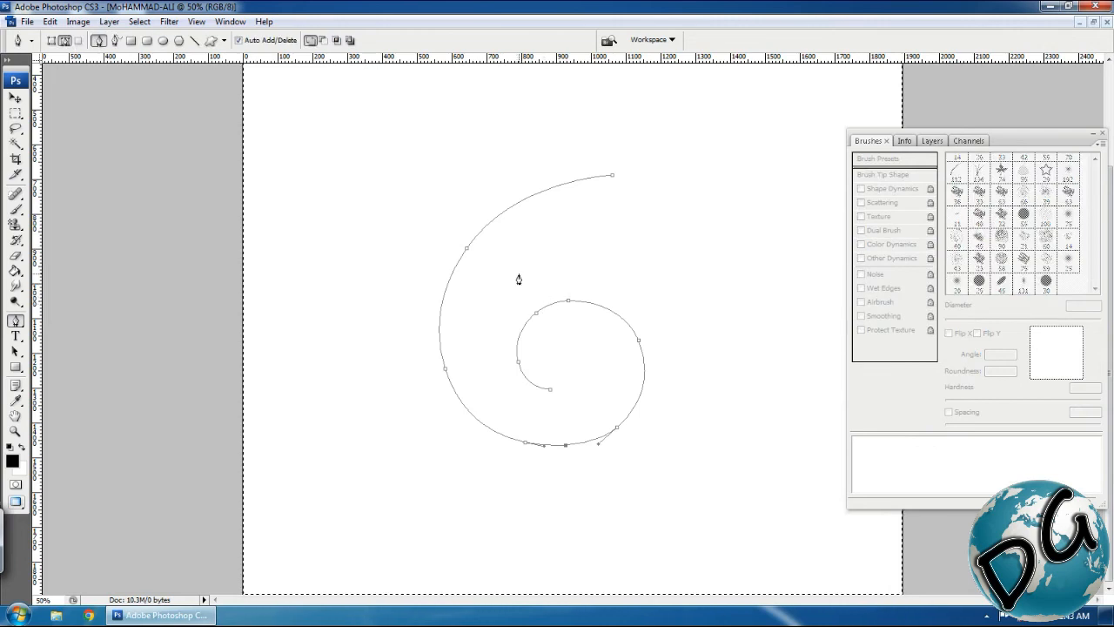
right_click(571, 281)
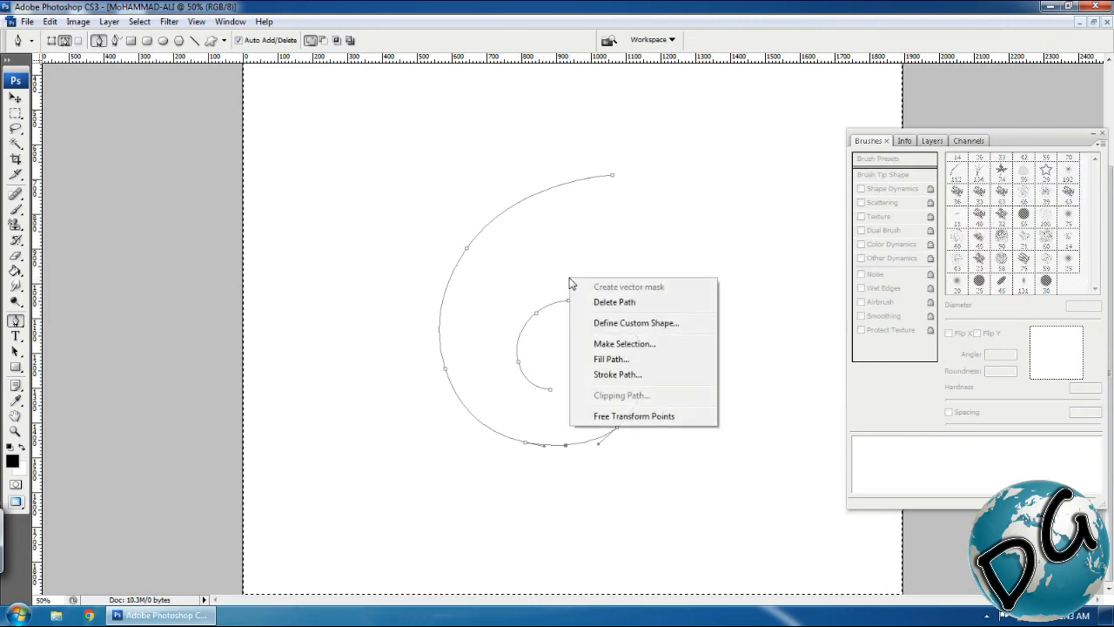
click(643, 376)
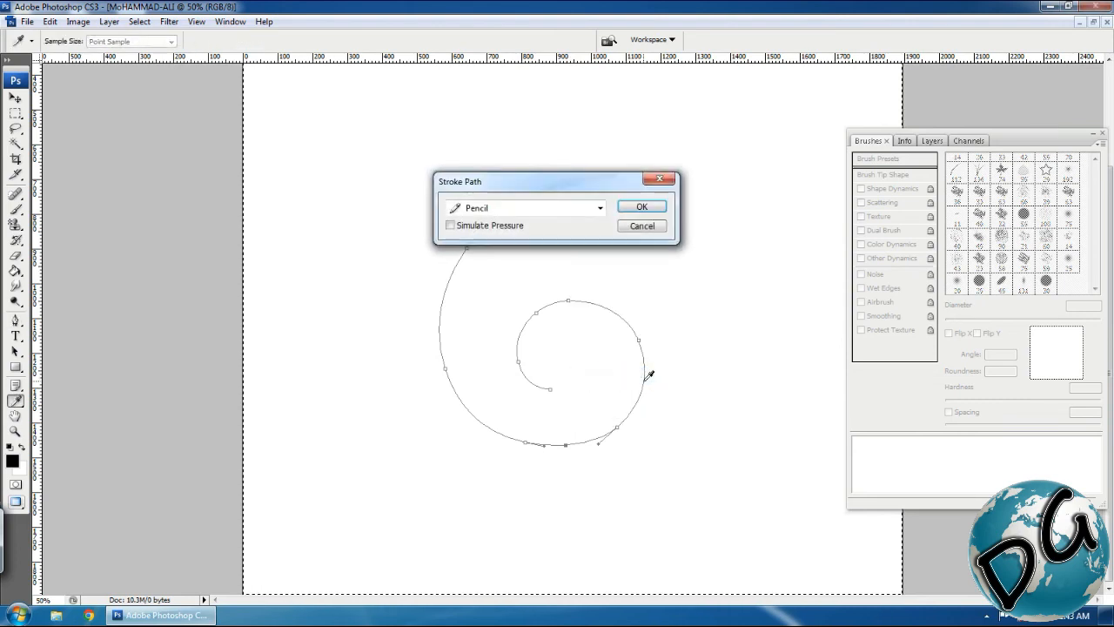
click(642, 209)
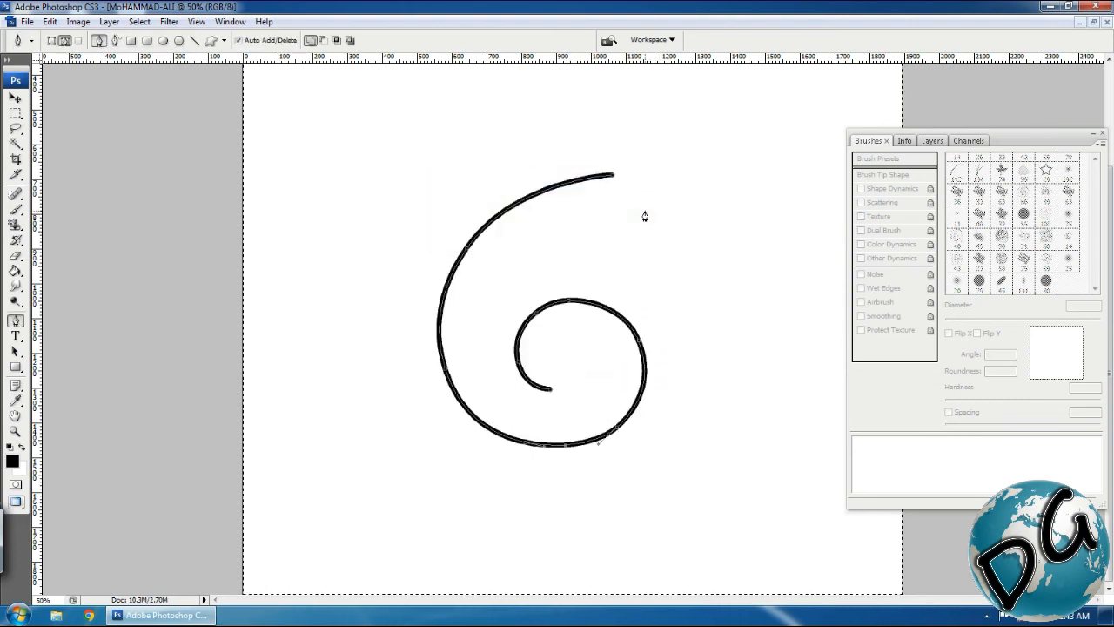
Delete the spiral path, and undo both the deletion and the stroke.
right_click(583, 362)
click(639, 393)
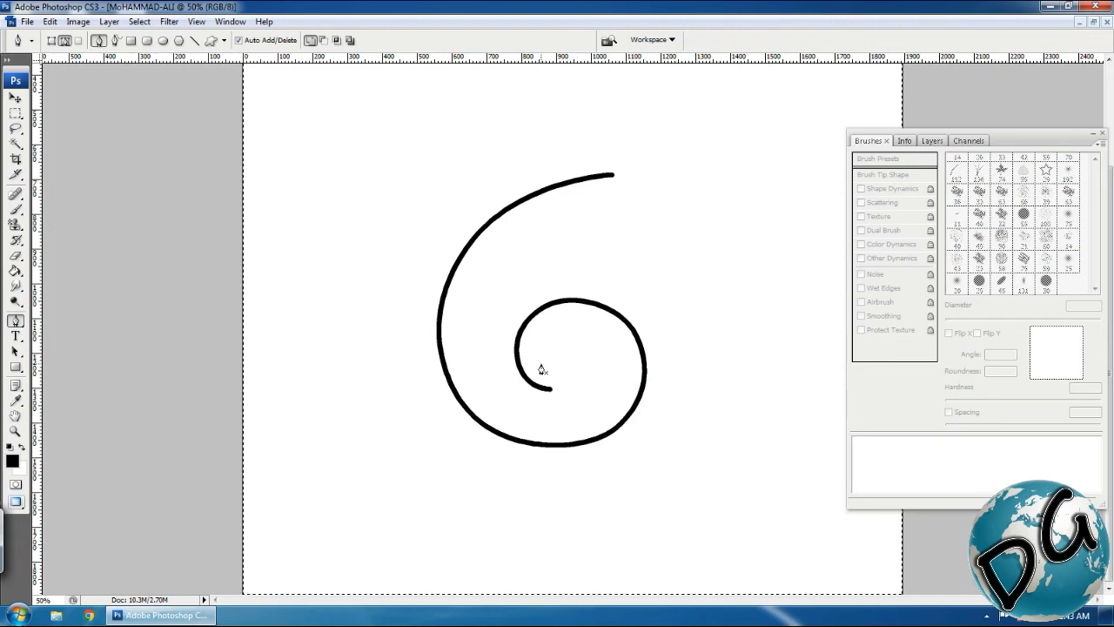
key(ctrl+z)
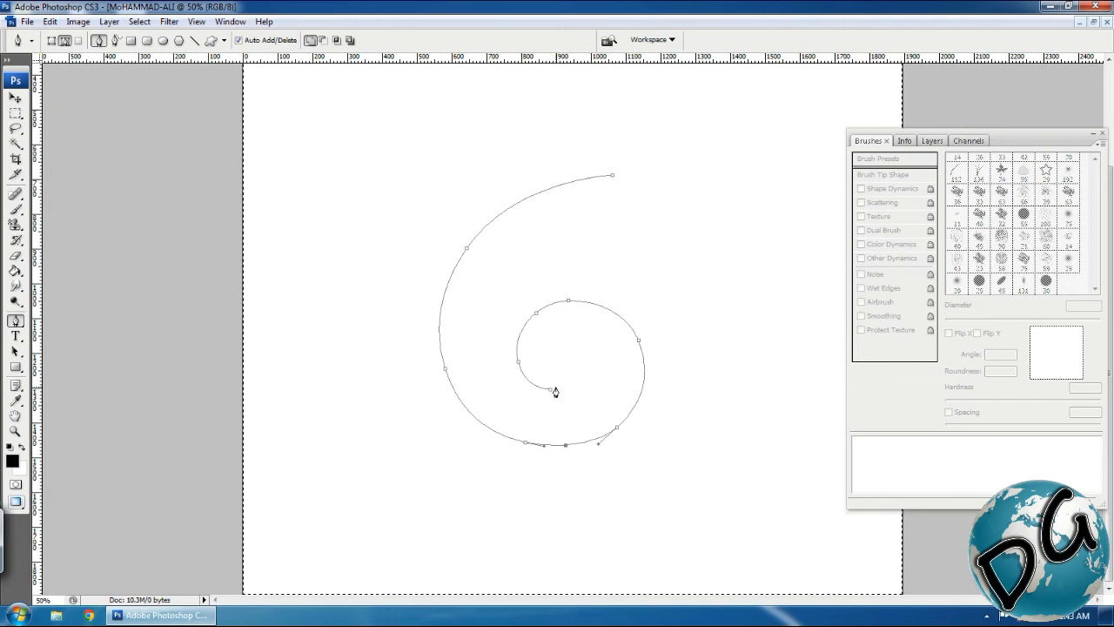
Close the spiral path between its two ends and curve the closing segment along the inside of the outer arc with two added anchors.
click(613, 177)
click(587, 257)
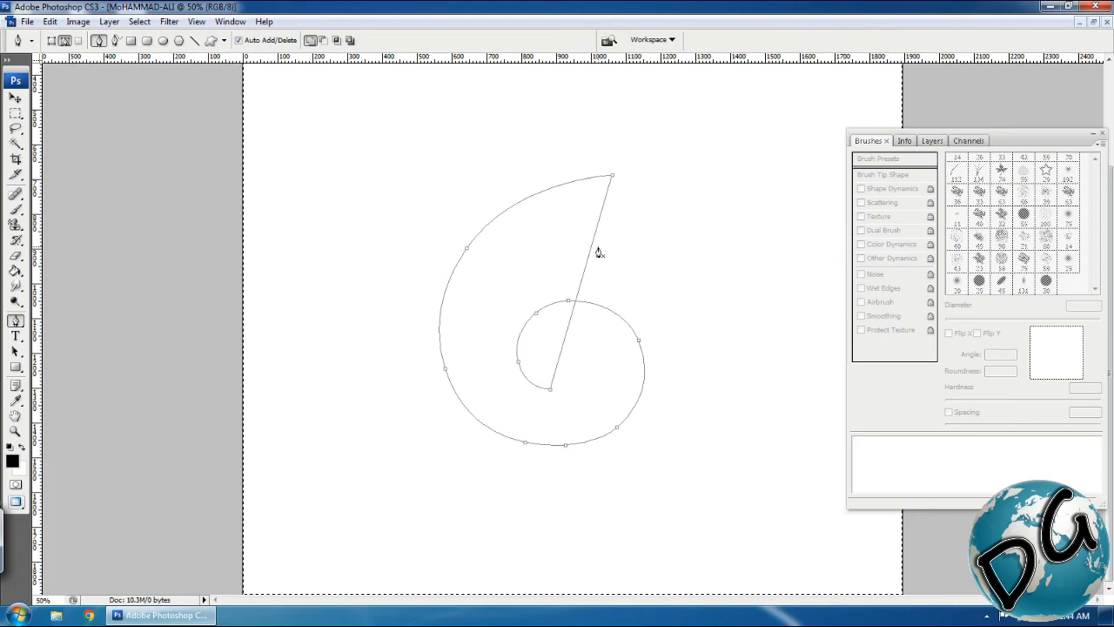
click(581, 281)
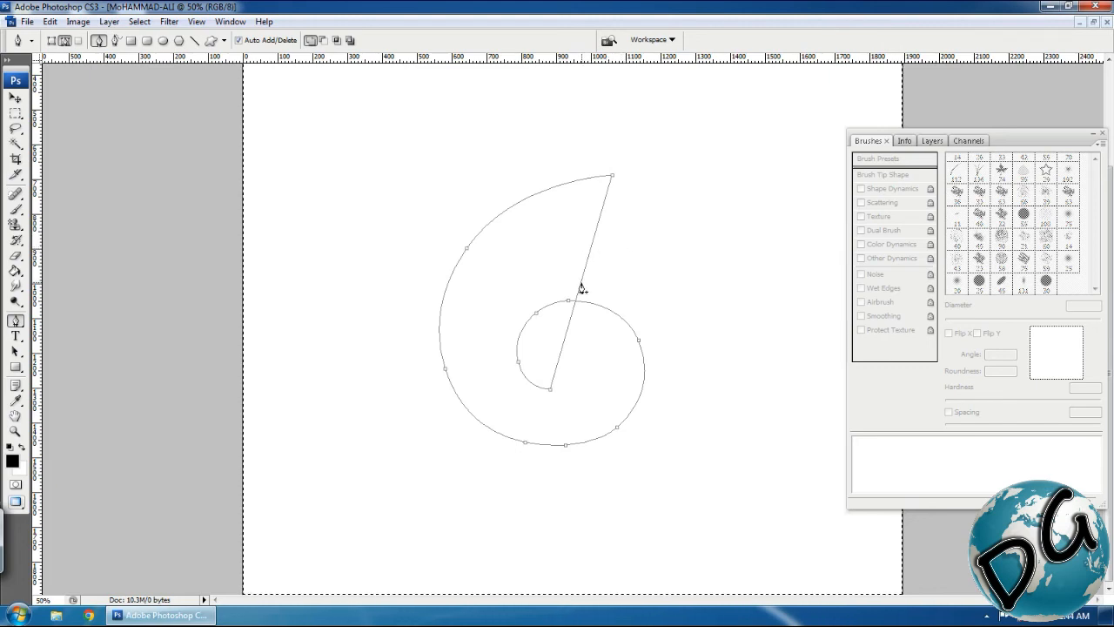
drag(580, 284, 473, 303)
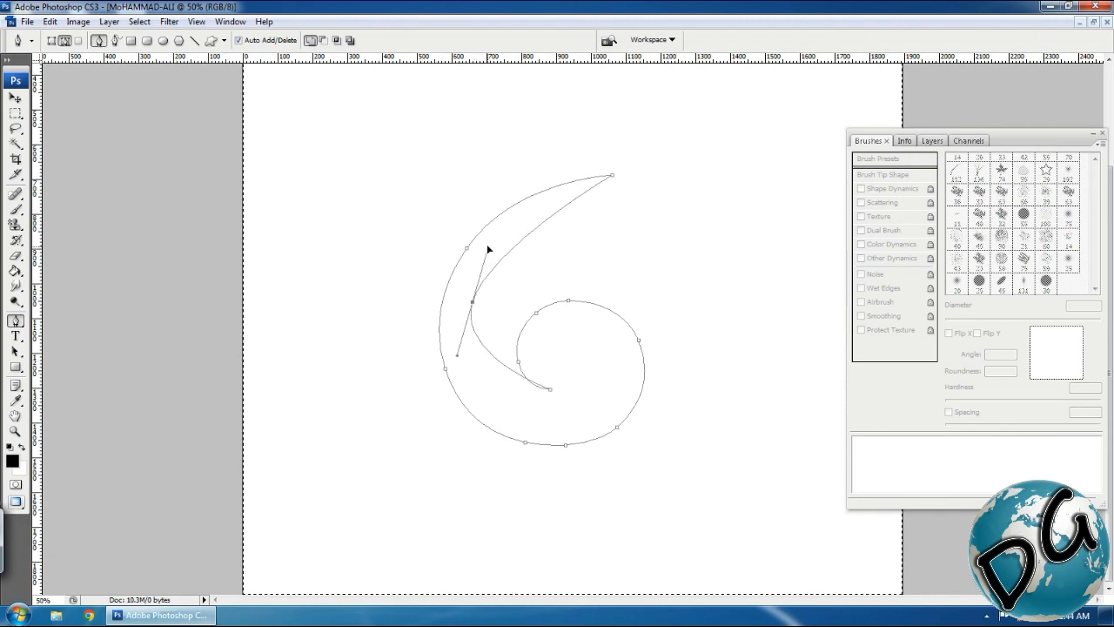
drag(487, 250, 487, 208)
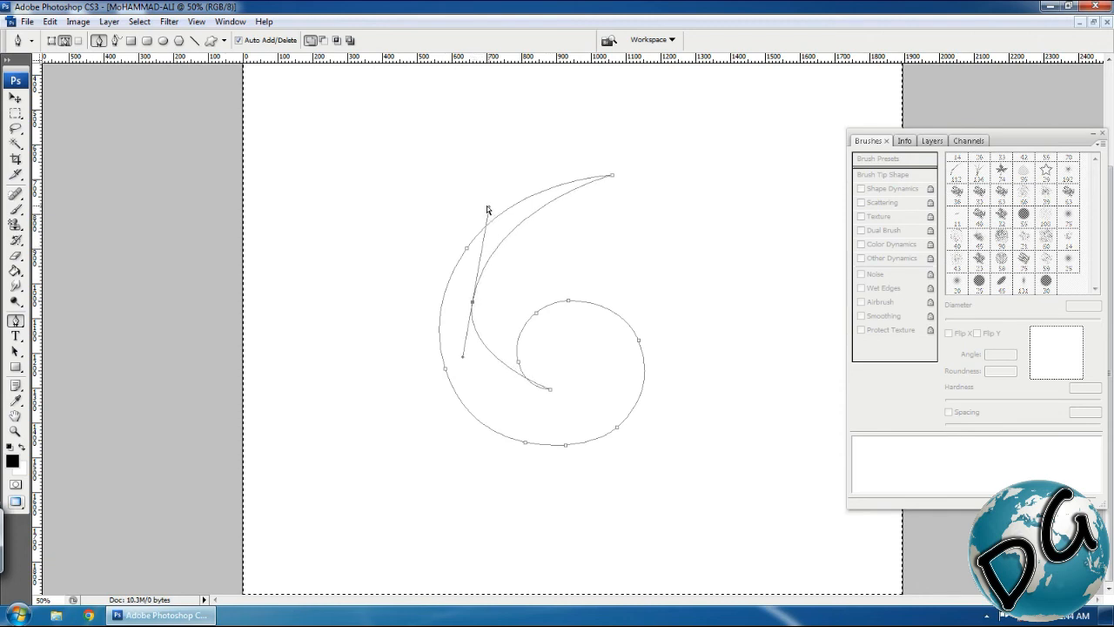
click(511, 385)
drag(512, 386, 479, 385)
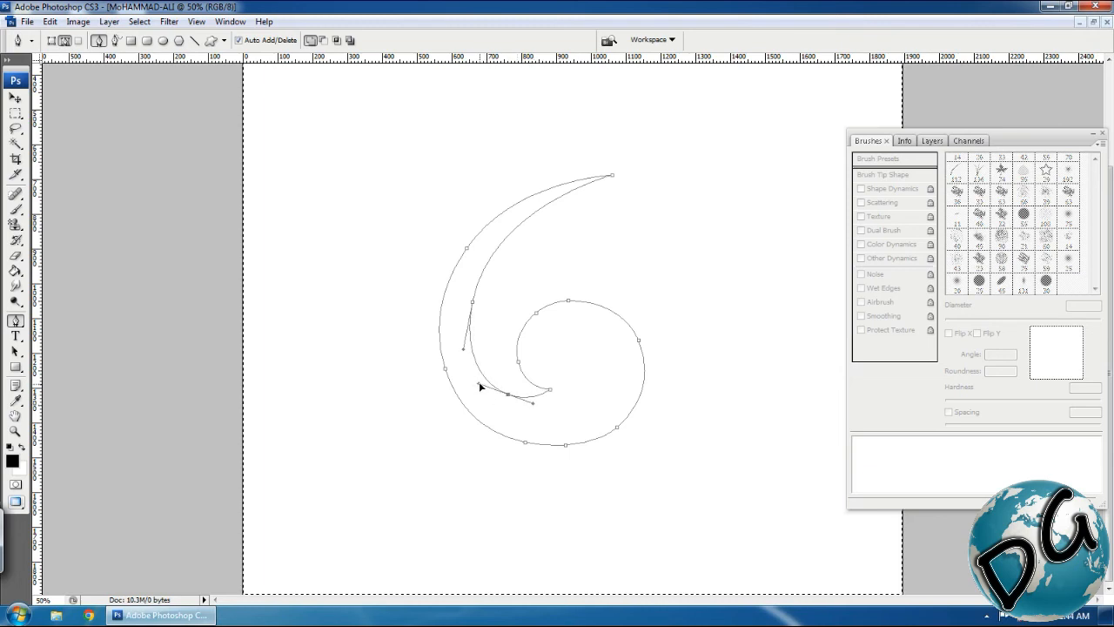
Fill the closed path with the Foreground Color in Normal mode at 100% opacity, and delete the path.
right_click(587, 373)
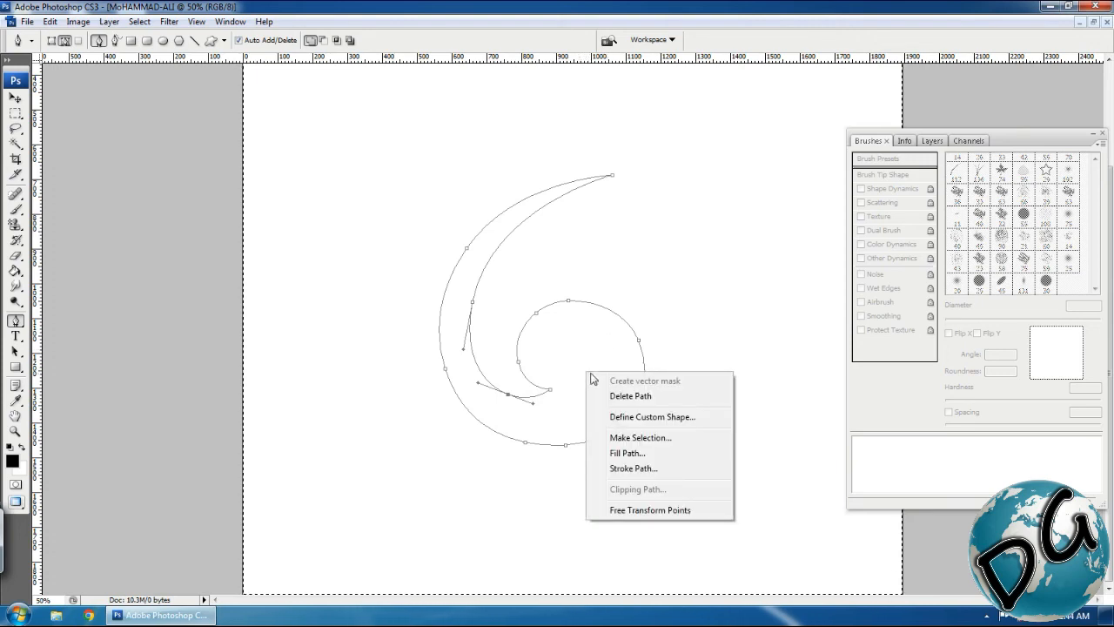
click(654, 453)
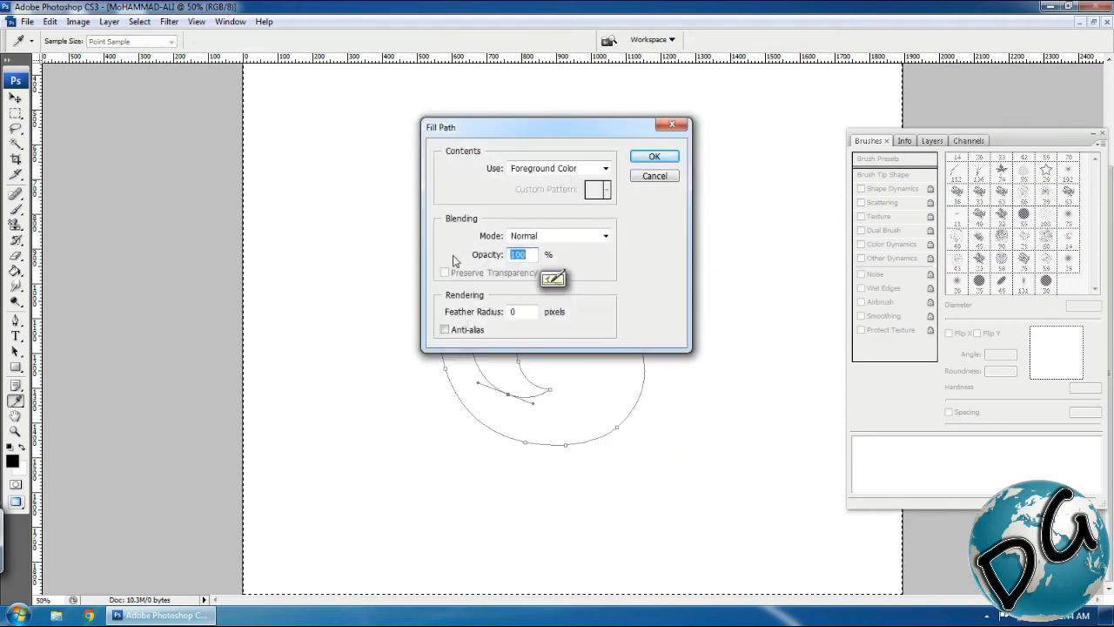
click(654, 156)
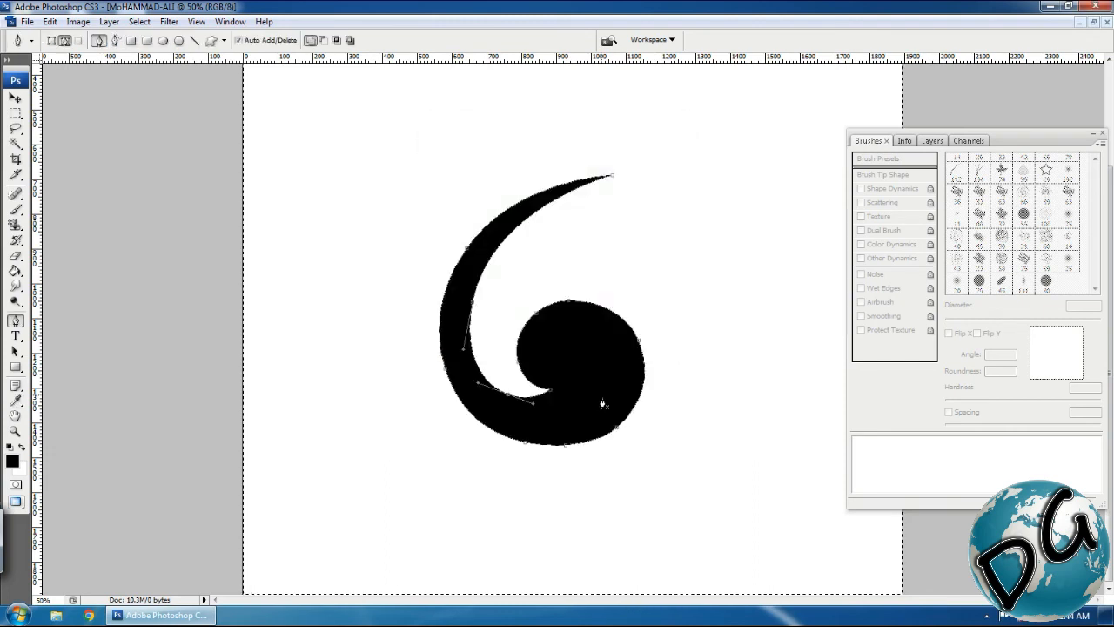
right_click(595, 386)
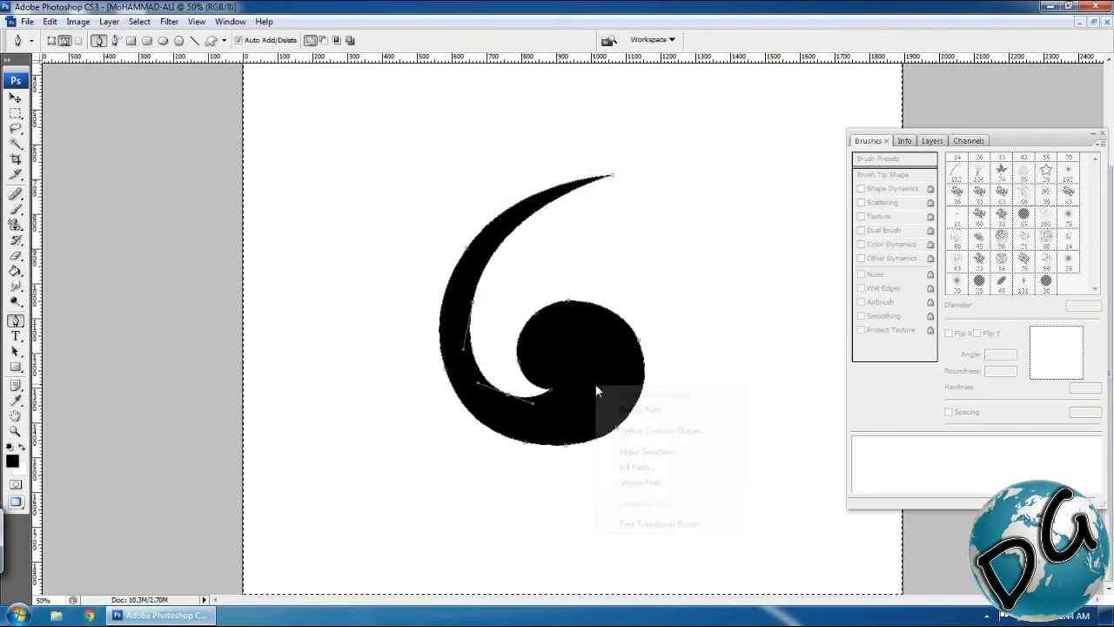
click(660, 411)
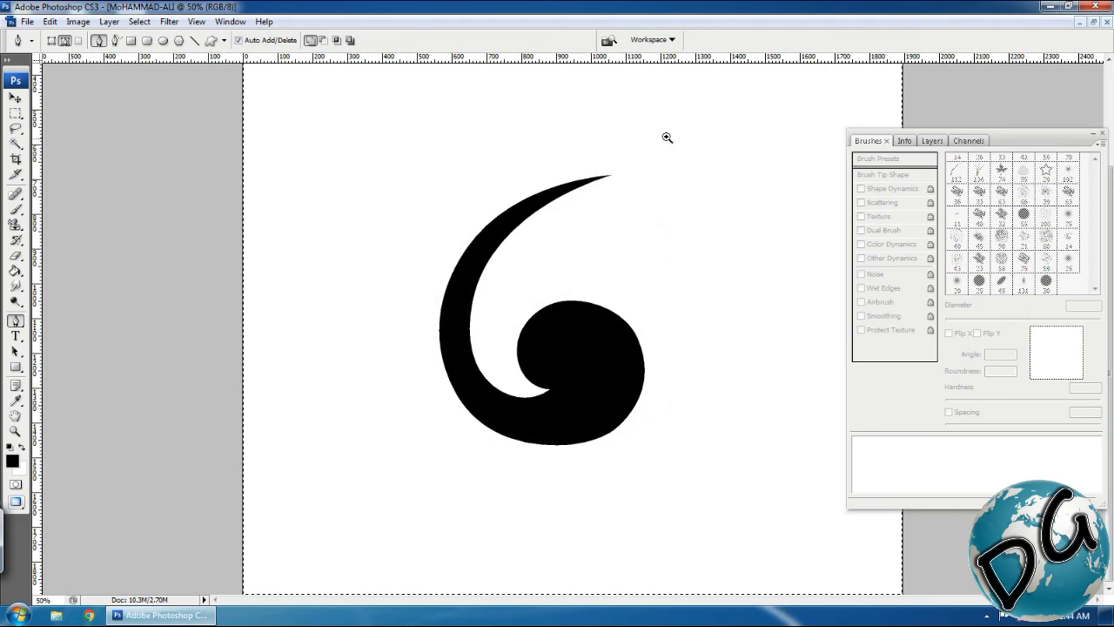
Clear the black filled shape from the canvas.
scroll(435, 470, up, 1)
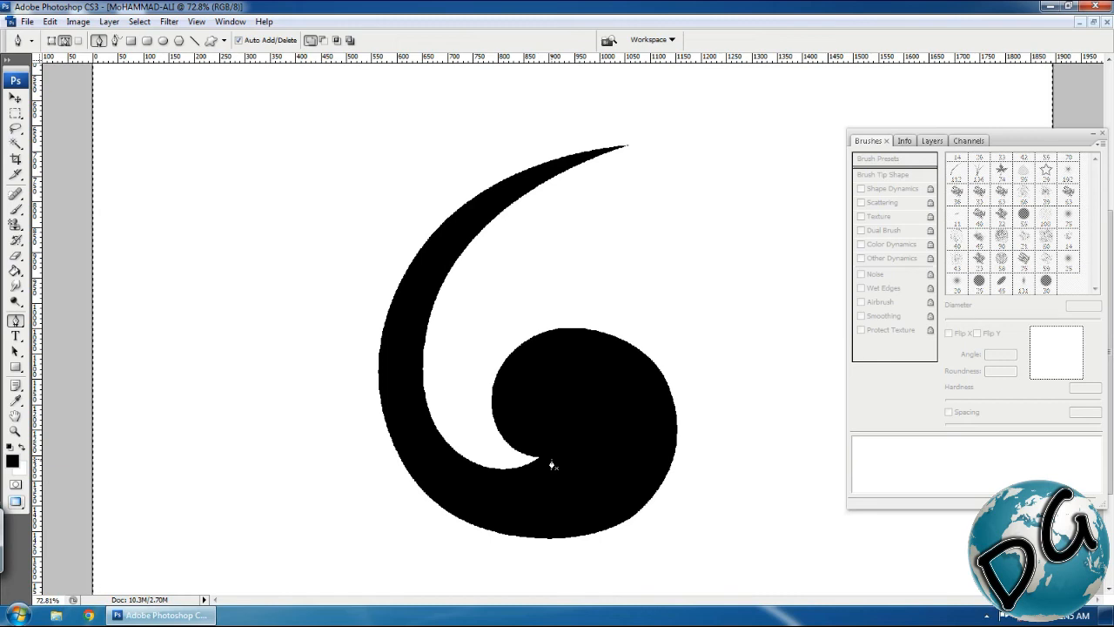
key(ctrl+minus)
key(ctrl+minus)
key(ctrl+minus)
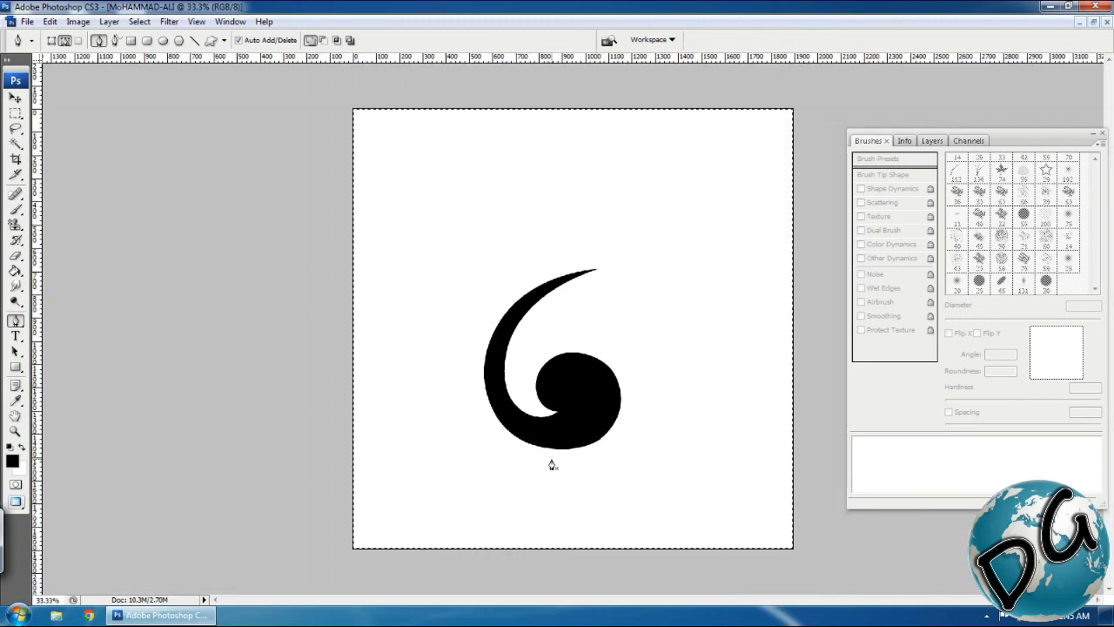
key(Delete)
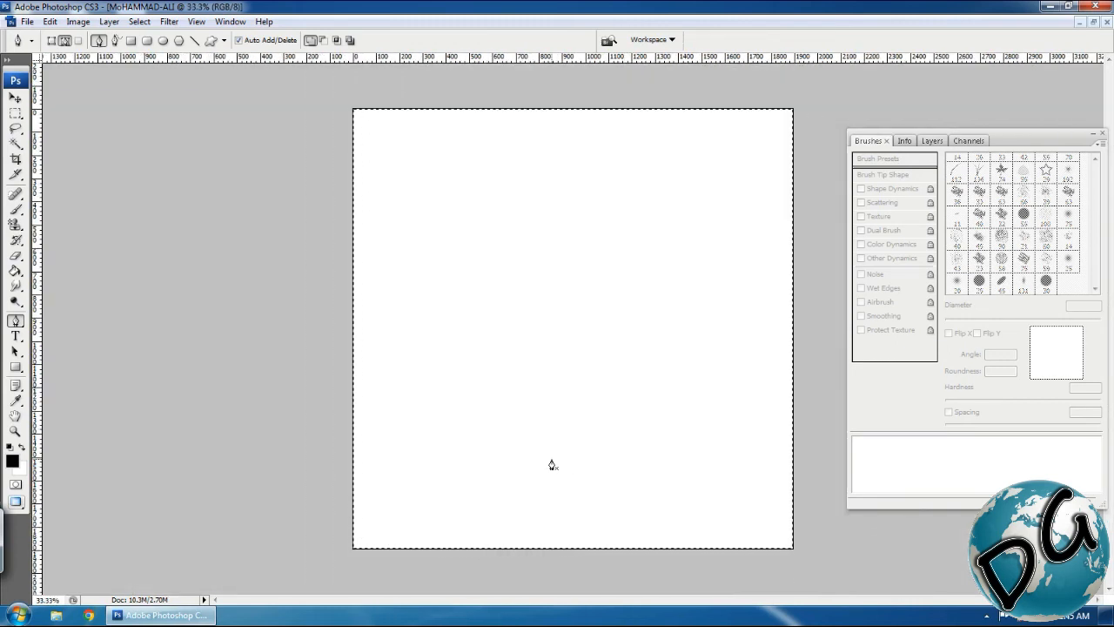
Add a person's full name as horizontal text left of the canvas centre, in 14 pt Comic Sans MS Italic.
click(16, 336)
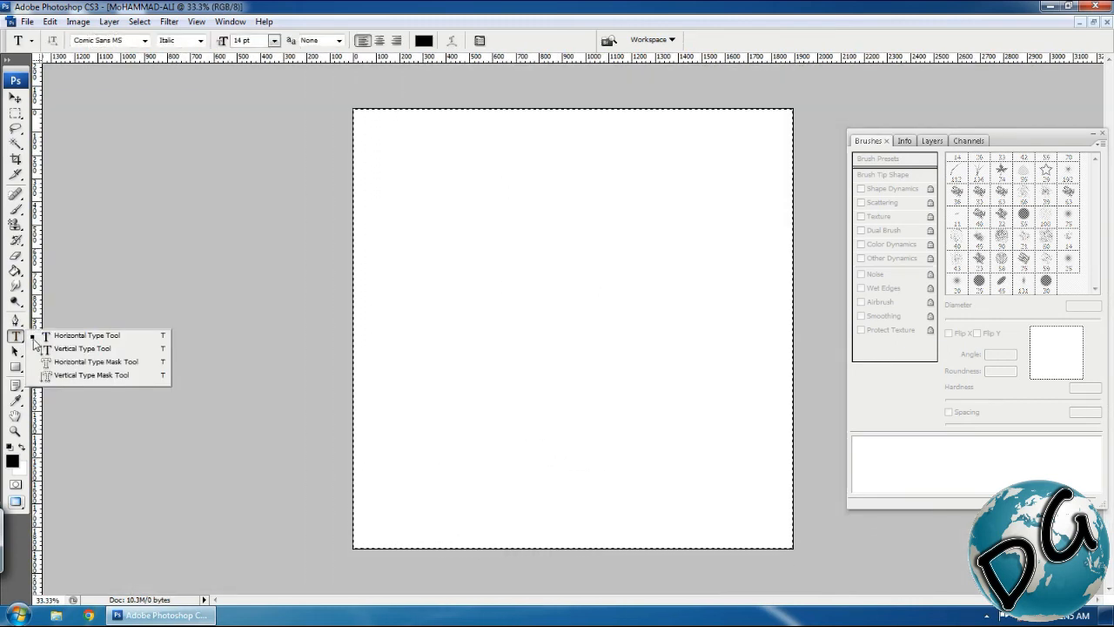
click(86, 337)
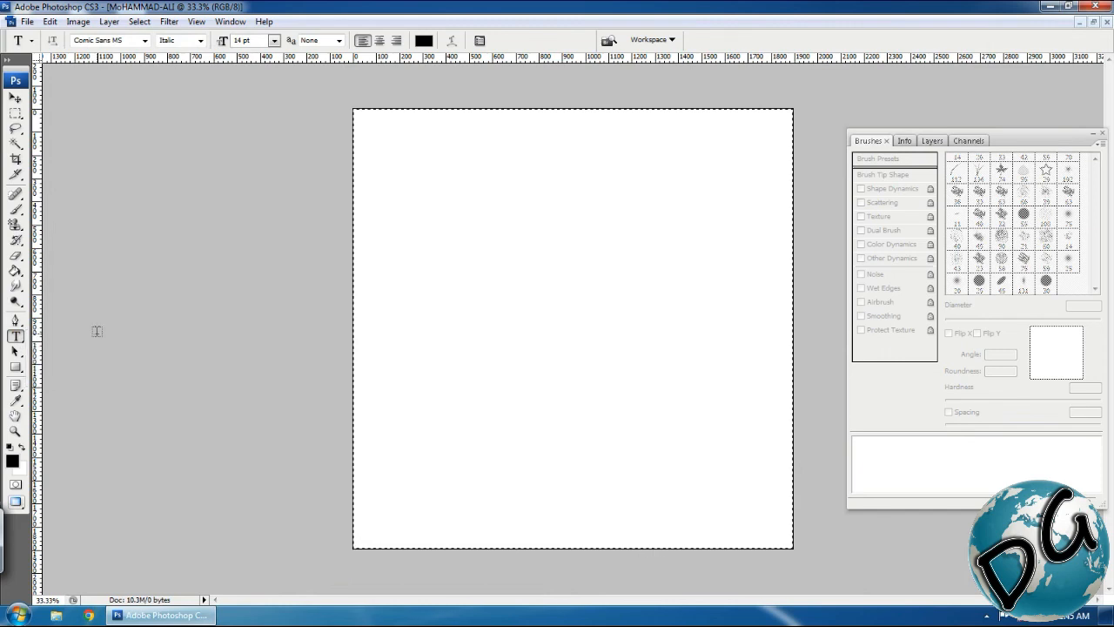
click(457, 331)
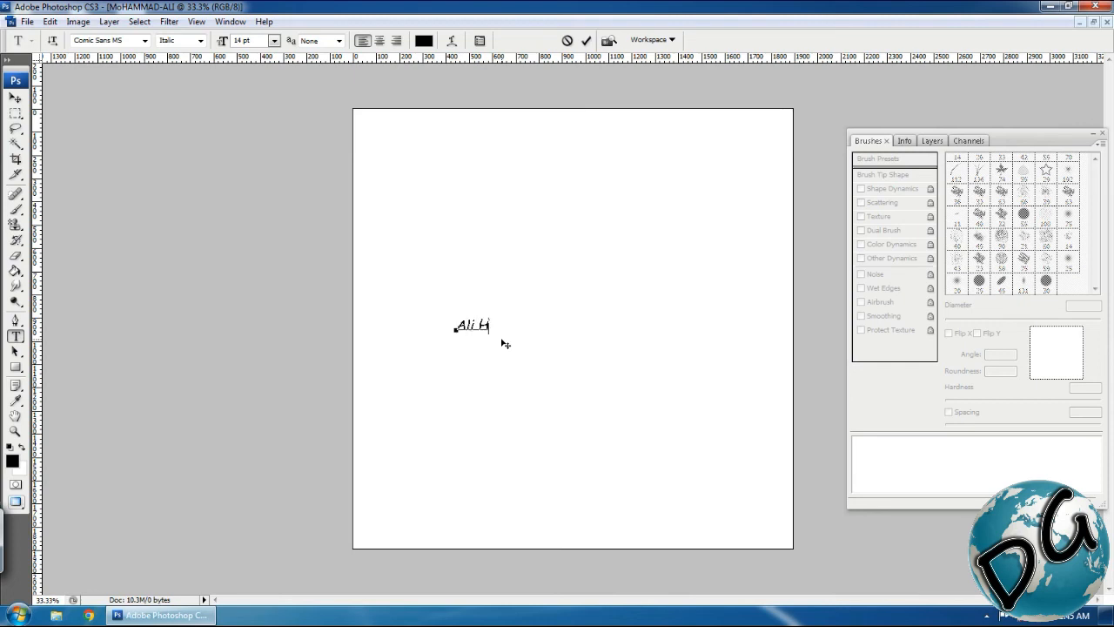
text(san)
key(ctrl+Return)
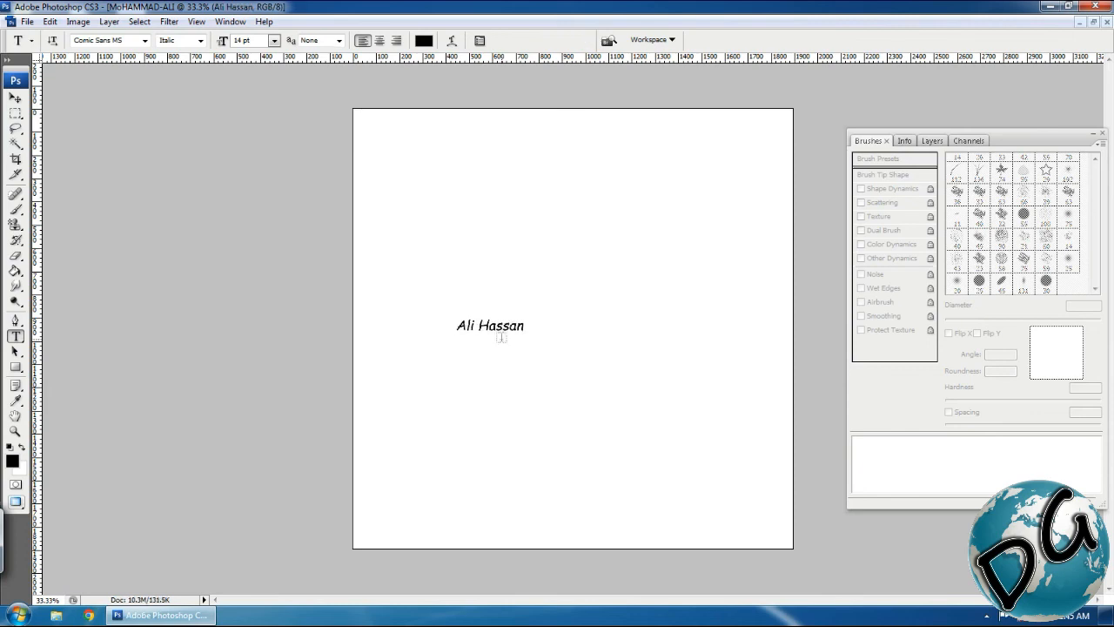
Scale the name text up proportionally to about 304% with Free Transform.
key(ctrl+t)
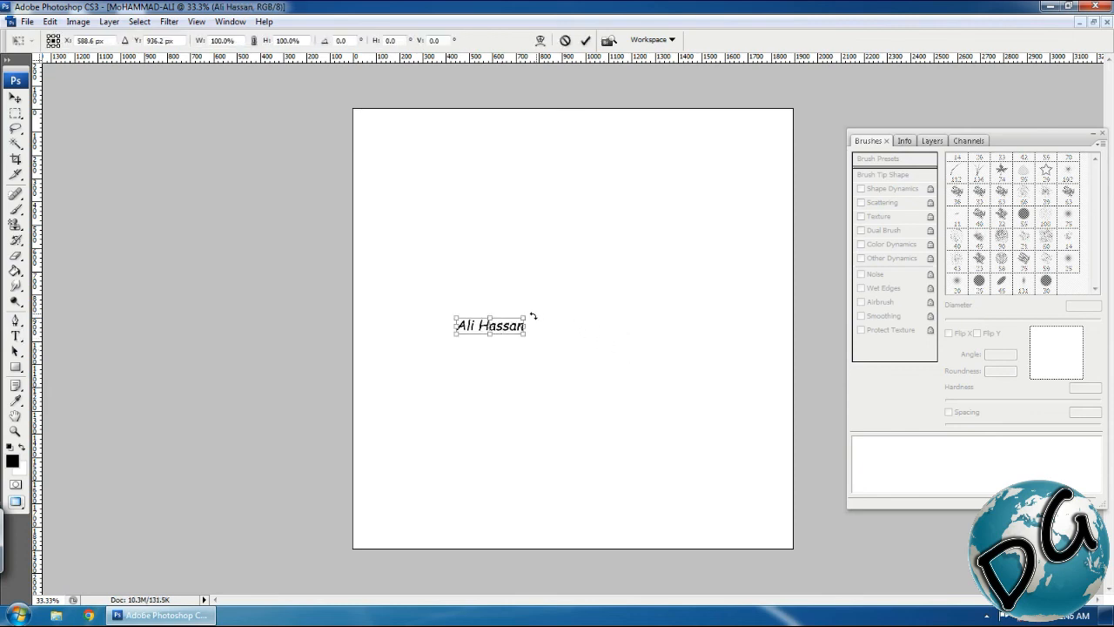
drag(525, 316, 653, 275)
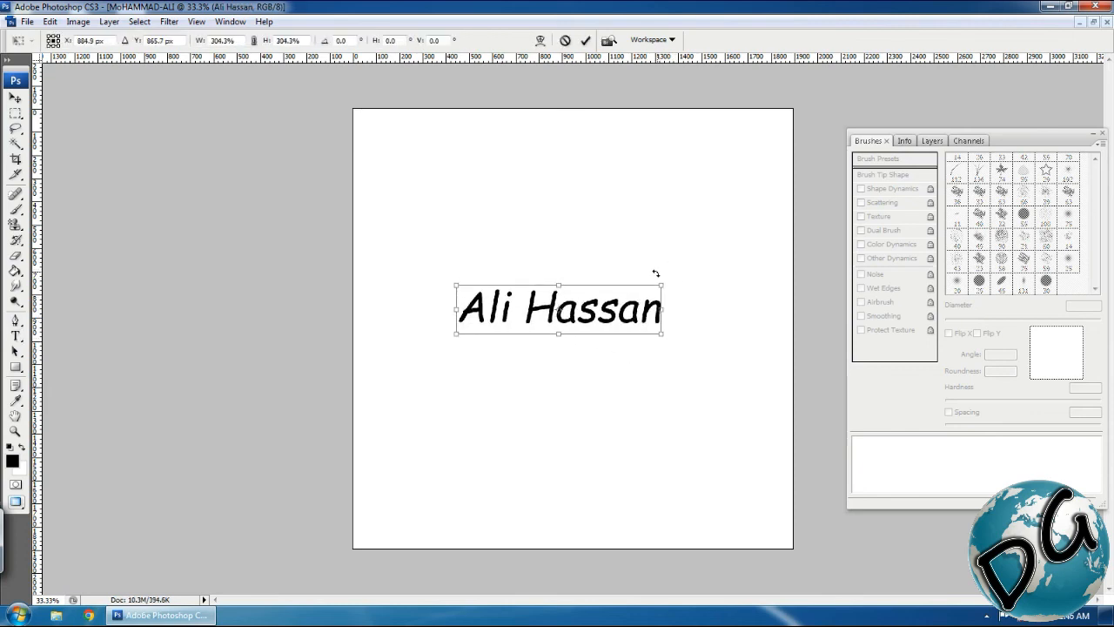
key(Return)
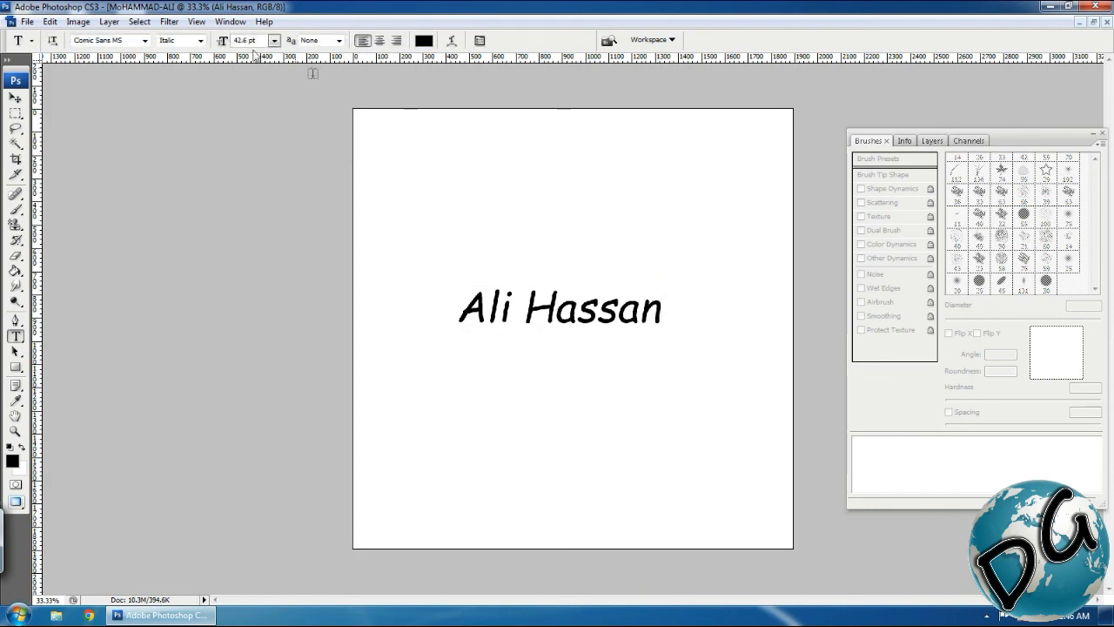
Set the name text's font to Agency FB and its color to red (R 255).
click(144, 41)
scroll(247, 83, up, 2)
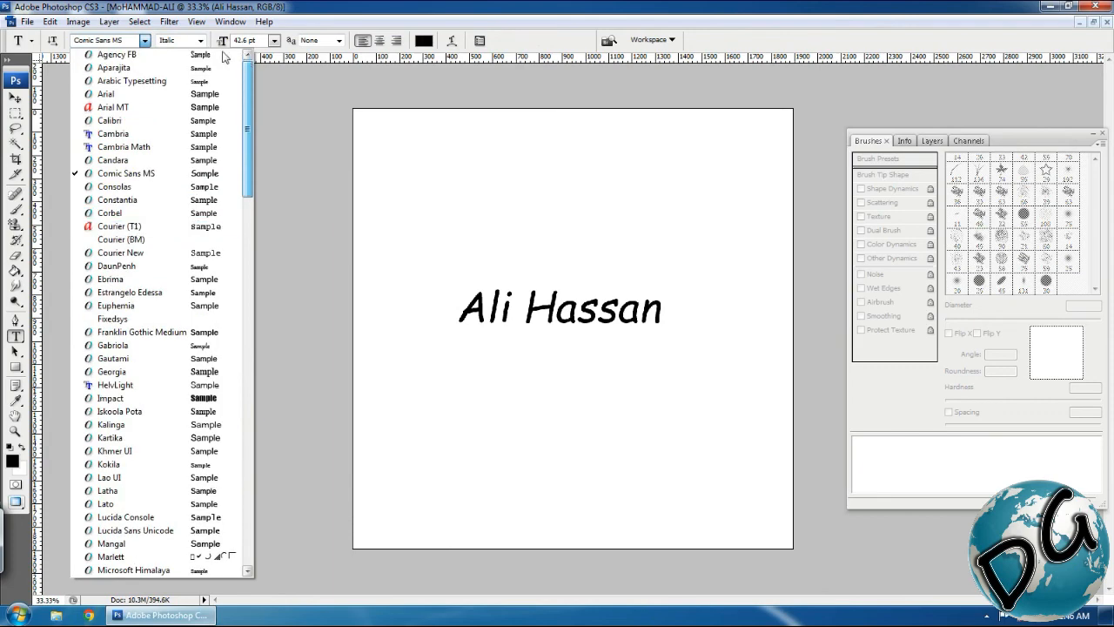
click(173, 59)
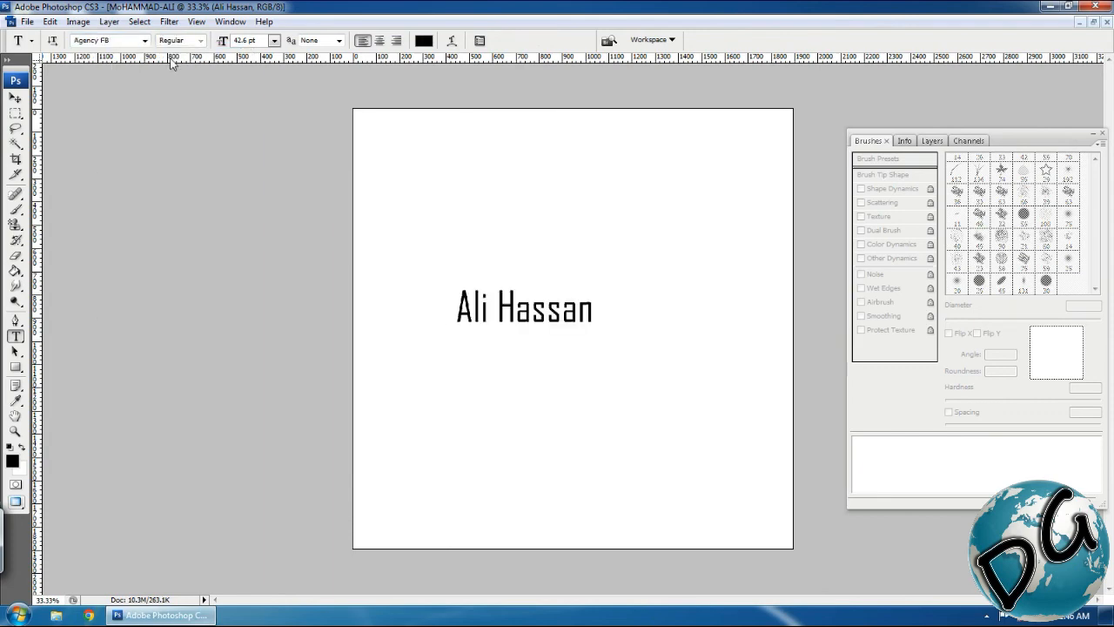
click(422, 41)
text(255)
click(678, 145)
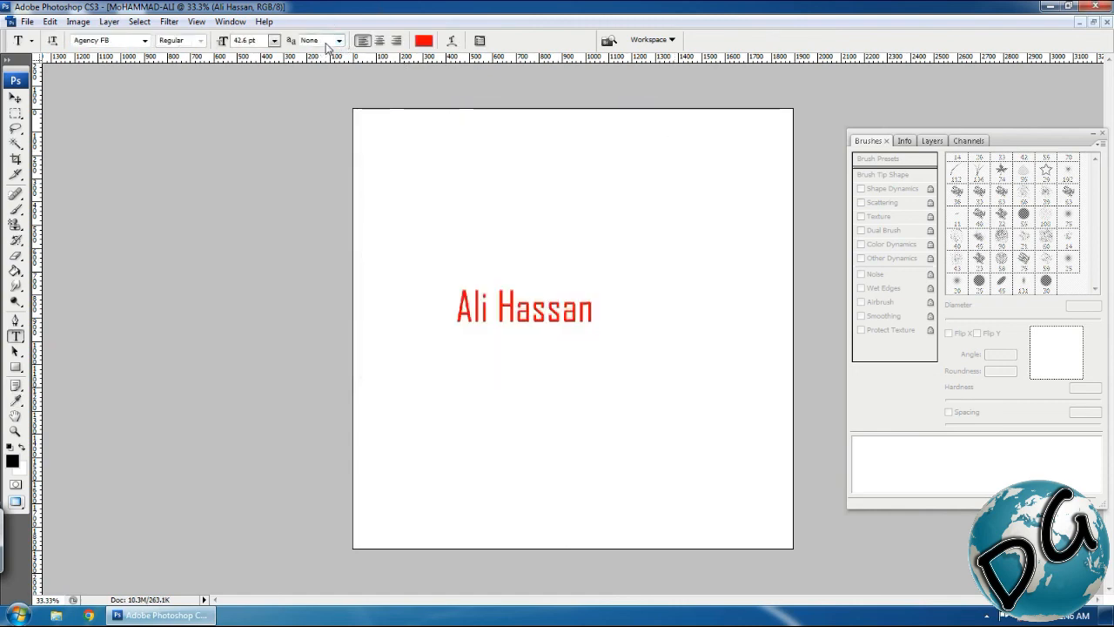
Try Strong anti-aliasing on the name text, compare the letter edges up close, and undo it.
click(339, 41)
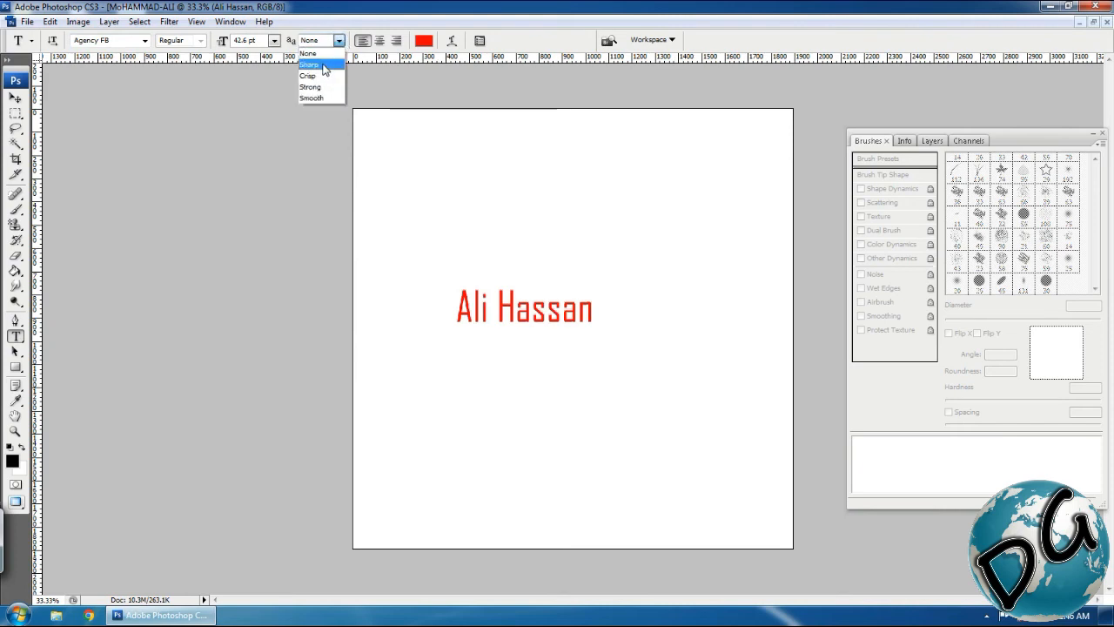
click(310, 87)
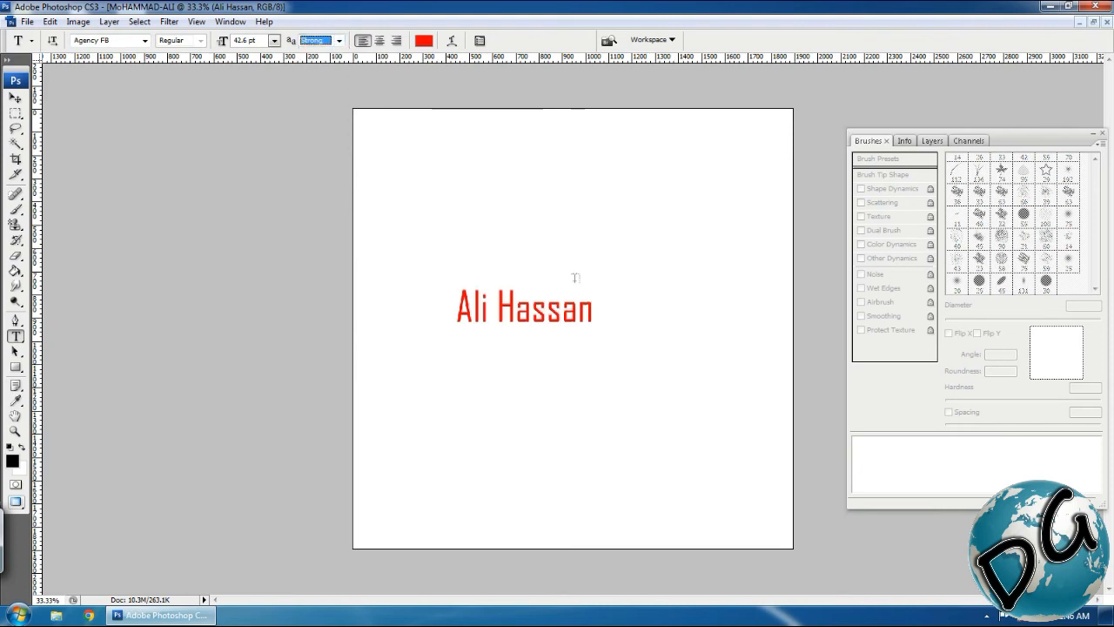
drag(570, 274, 590, 302)
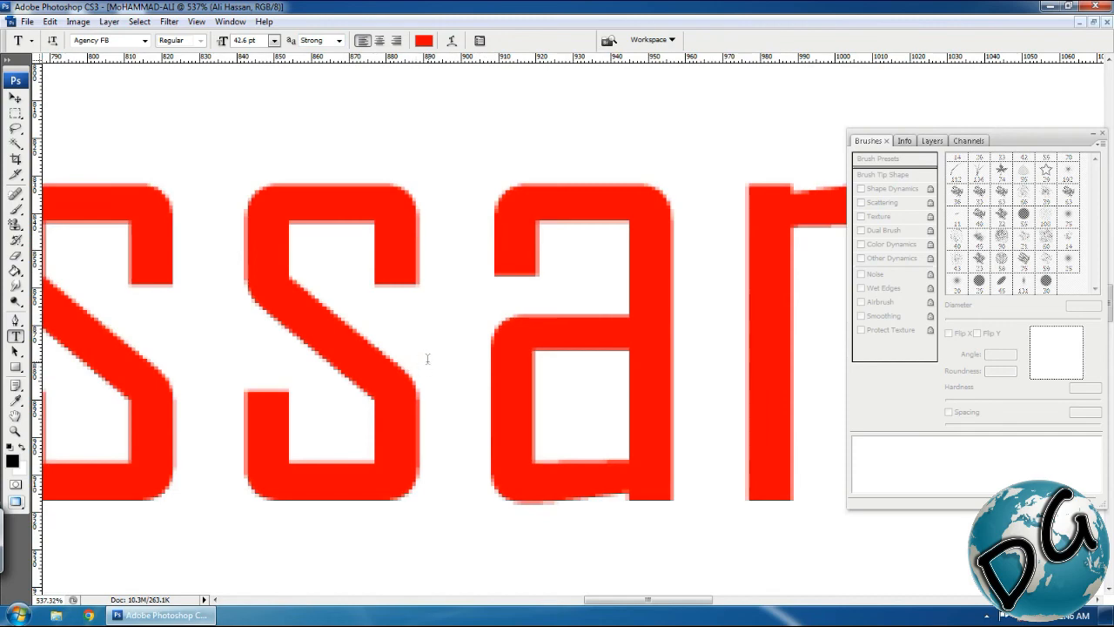
key(ctrl+z)
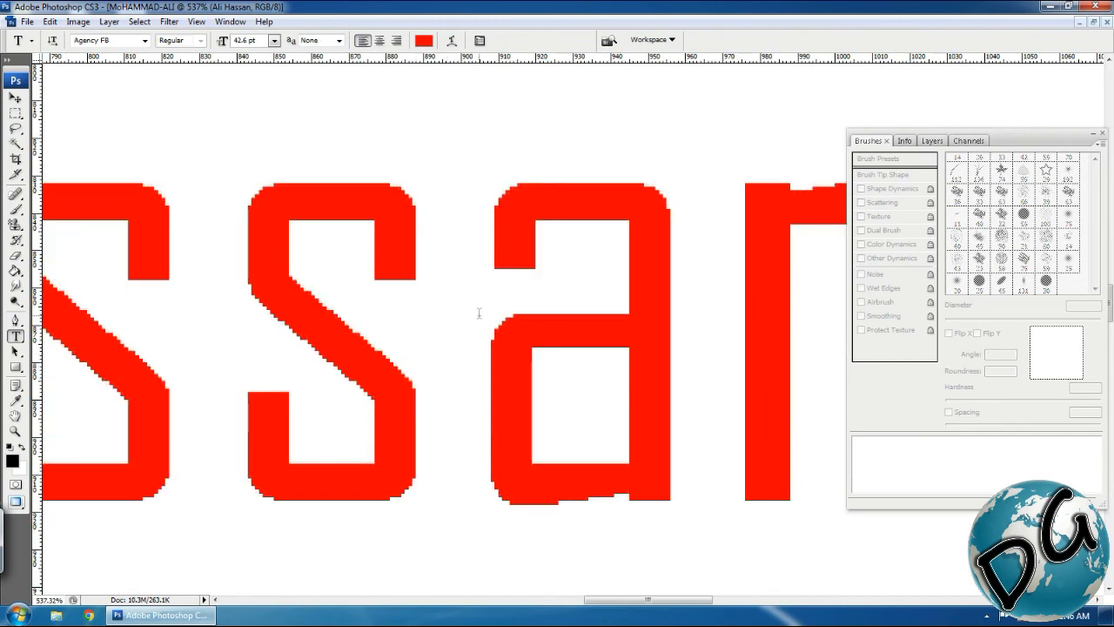
key(ctrl+minus)
key(ctrl+minus)
key(ctrl+minus)
key(ctrl+minus)
key(ctrl+minus)
key(ctrl+minus)
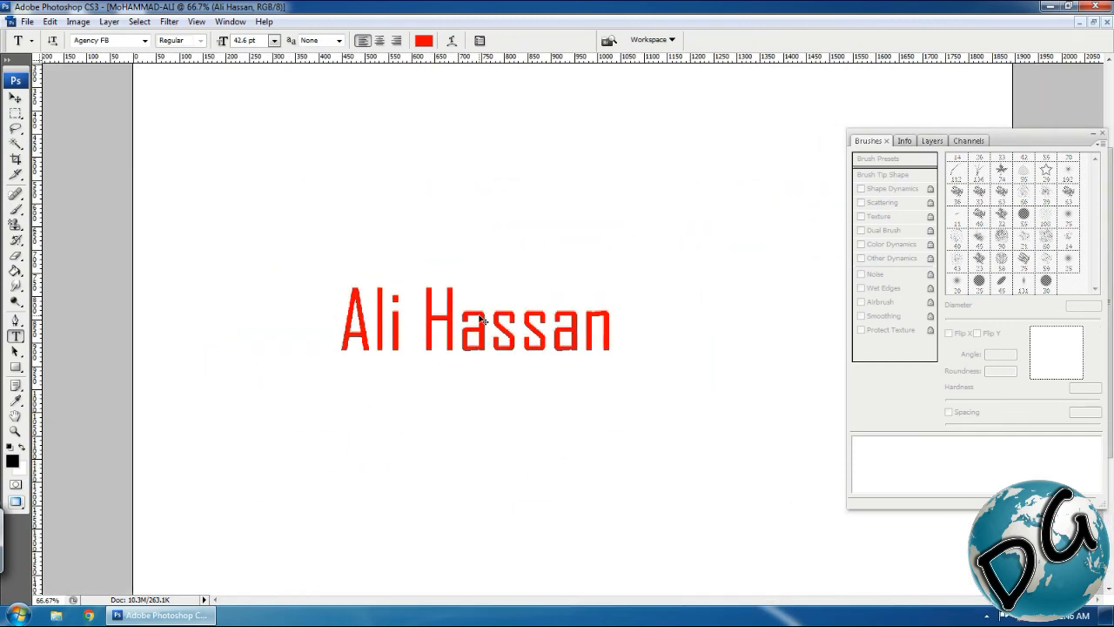
key(ctrl+minus)
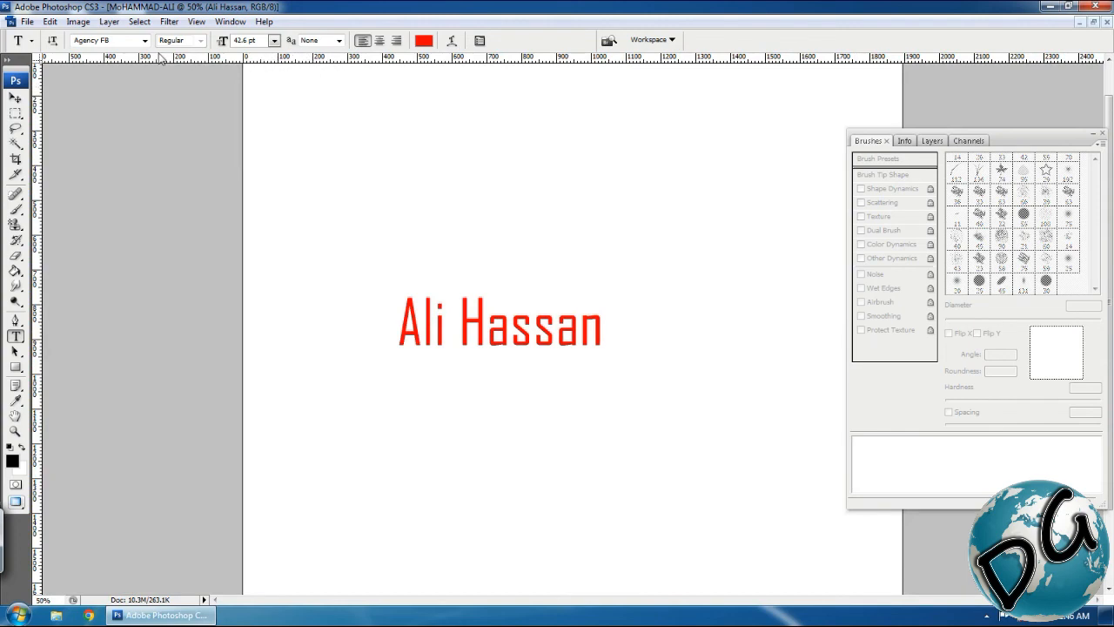
Preview successive fonts on the name text from Aparajita through Cambria Math, and return to Arial.
click(128, 40)
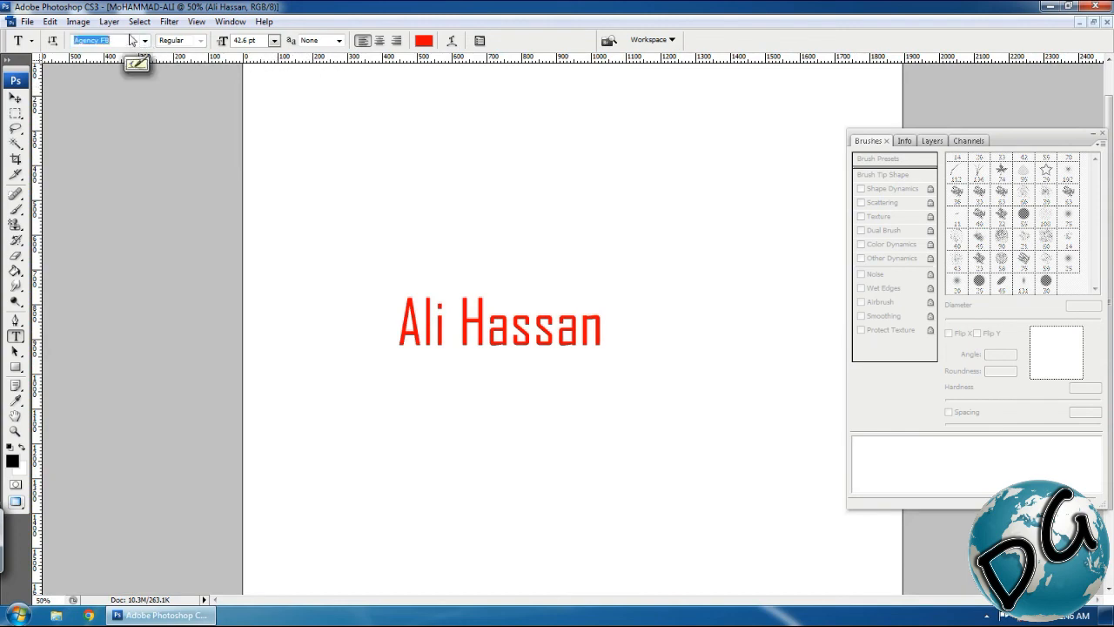
key(Down)
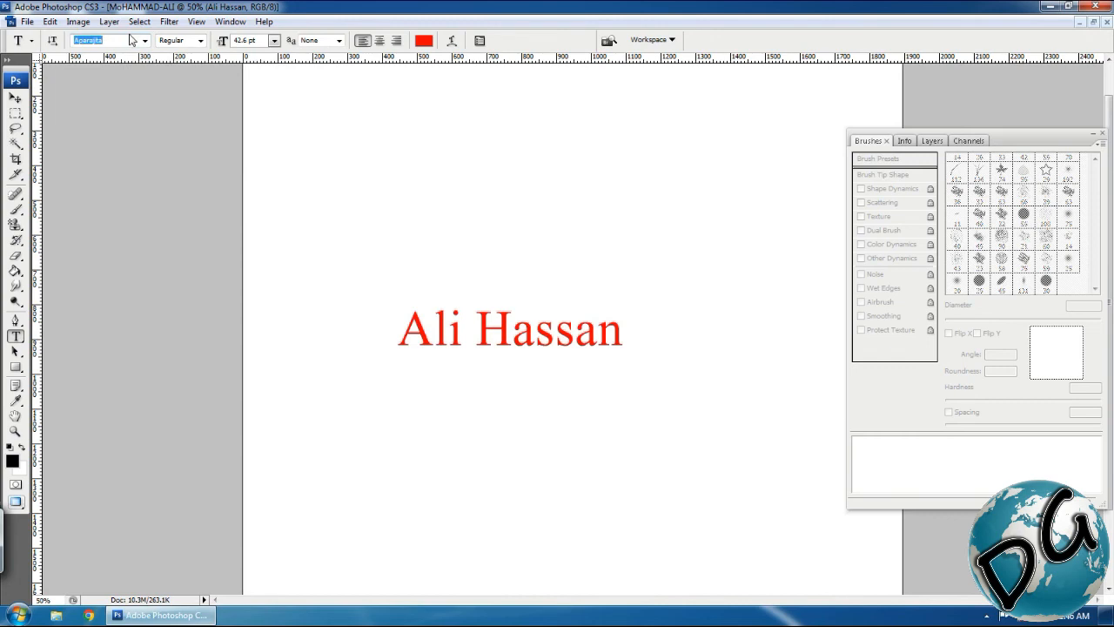
key(Down)
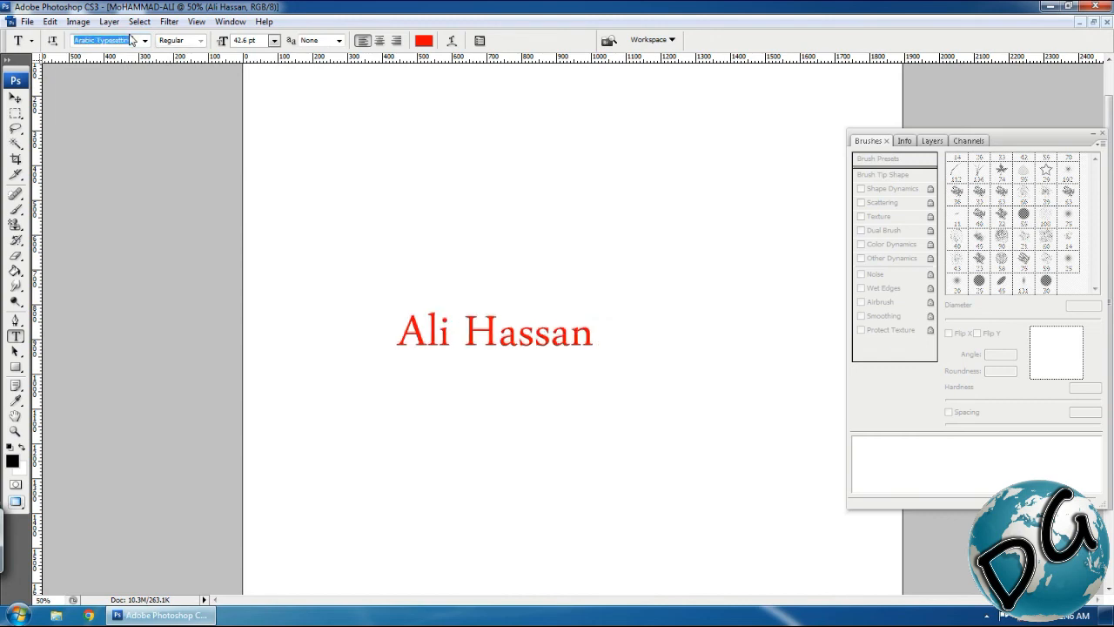
key(Down)
key(Down)
key(Down)
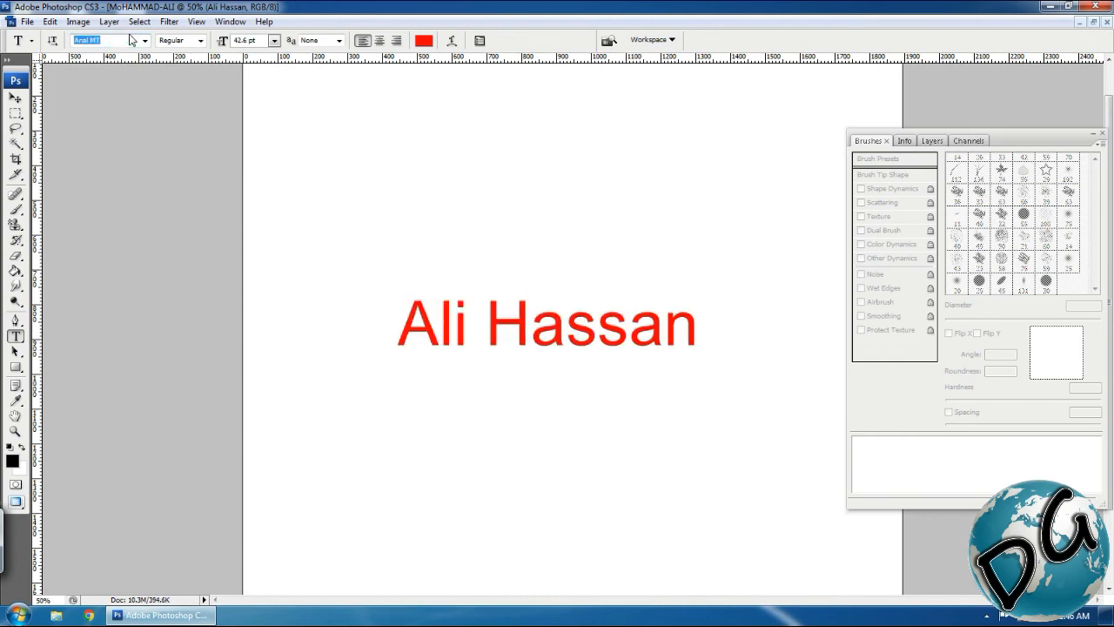
key(Down)
key(Down)
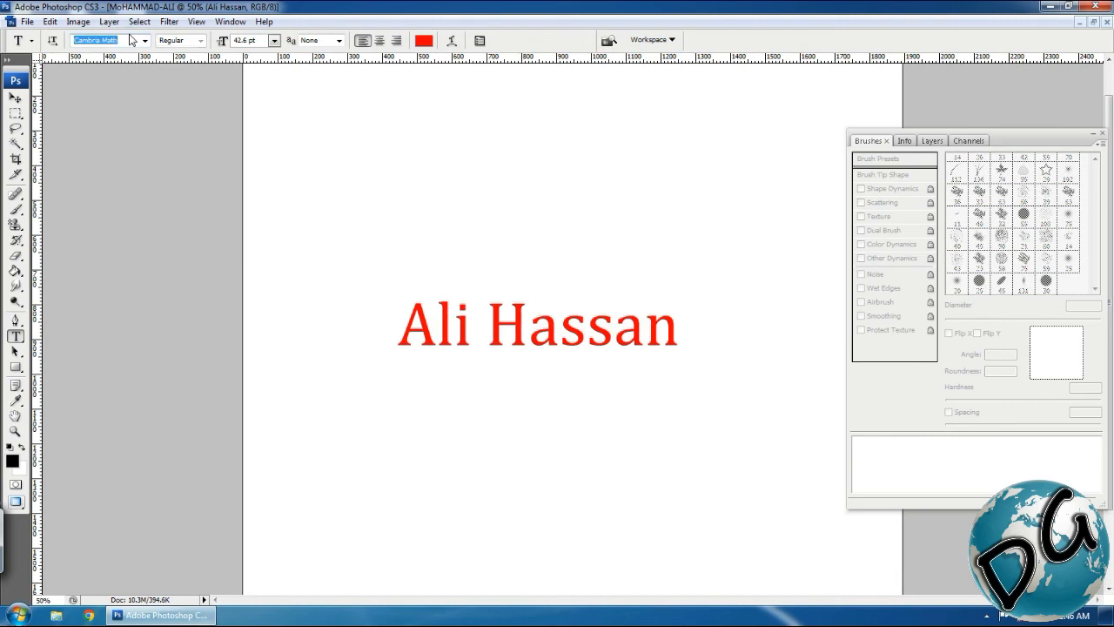
key(Up)
key(Up)
key(Up)
key(Up)
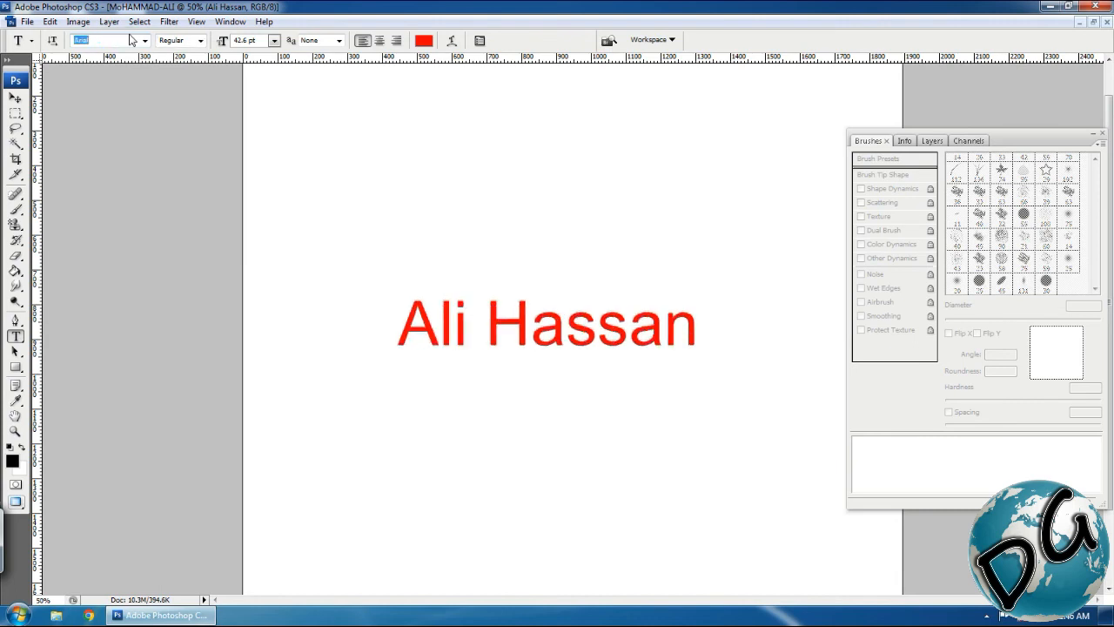
Set the name text's font to Arabic Typesetting.
key(Up)
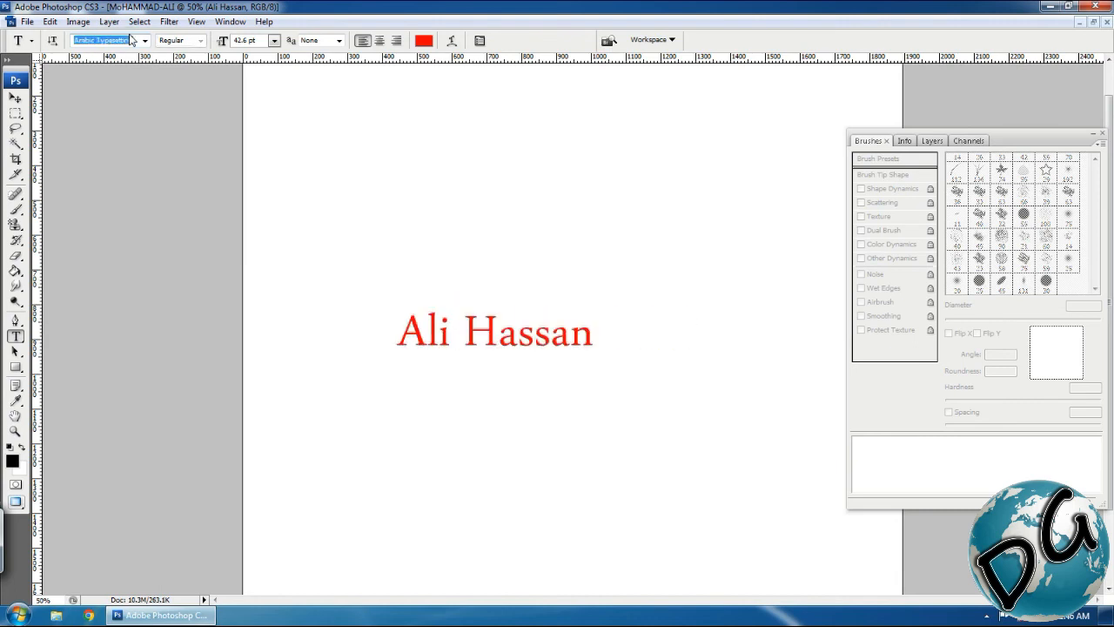
click(146, 40)
click(618, 262)
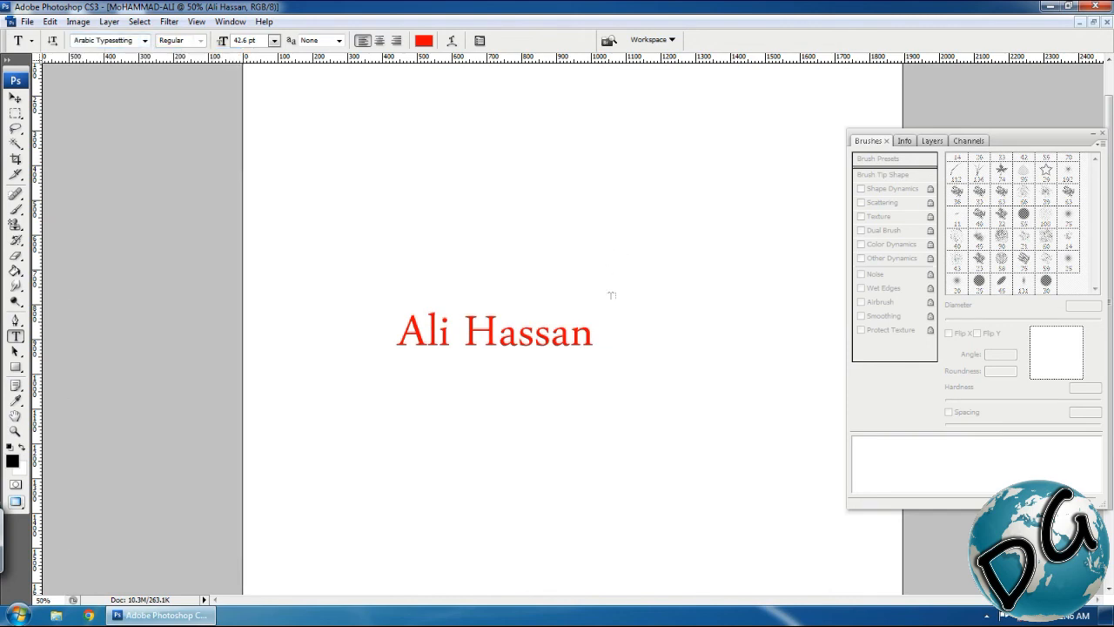
Warp the name text in the Arc style with bend +100%, horizontal distortion +77% and vertical distortion -1%.
click(452, 41)
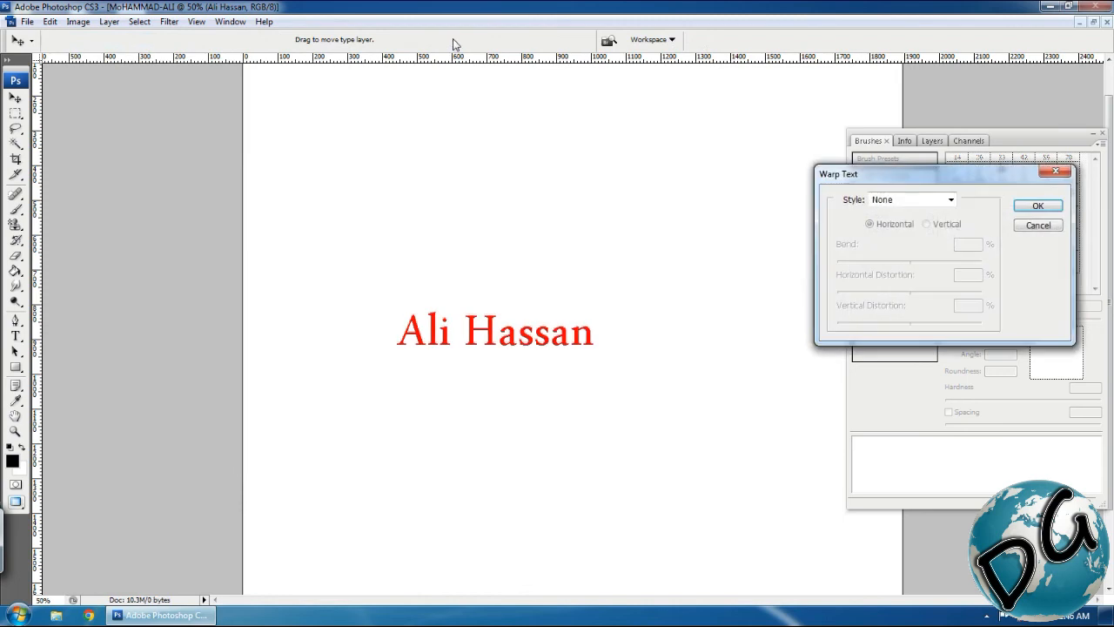
drag(903, 178, 865, 145)
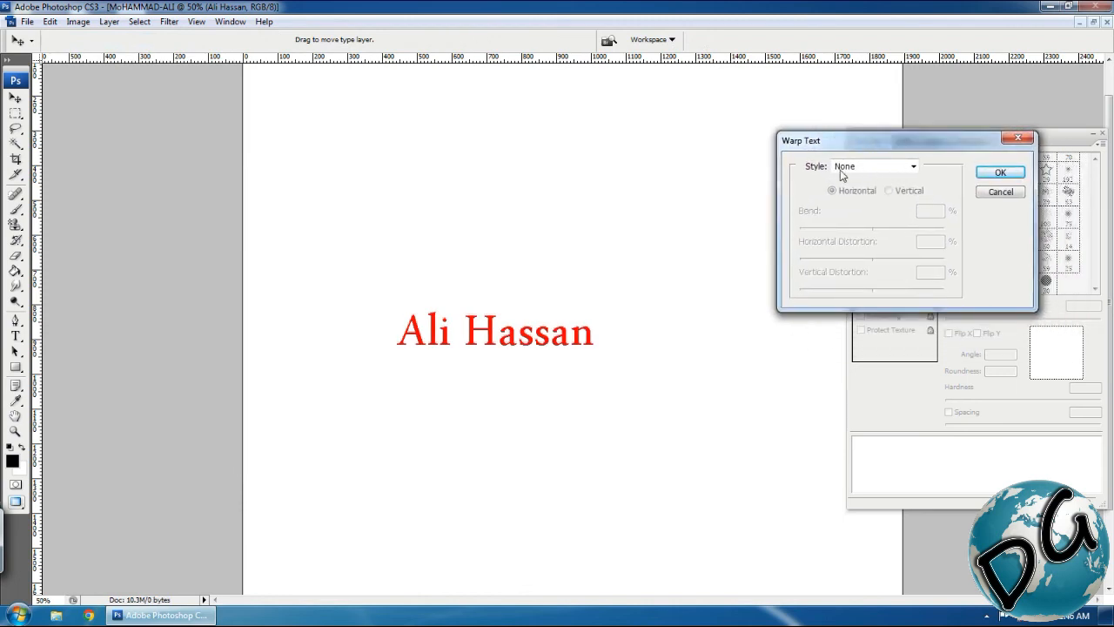
click(913, 166)
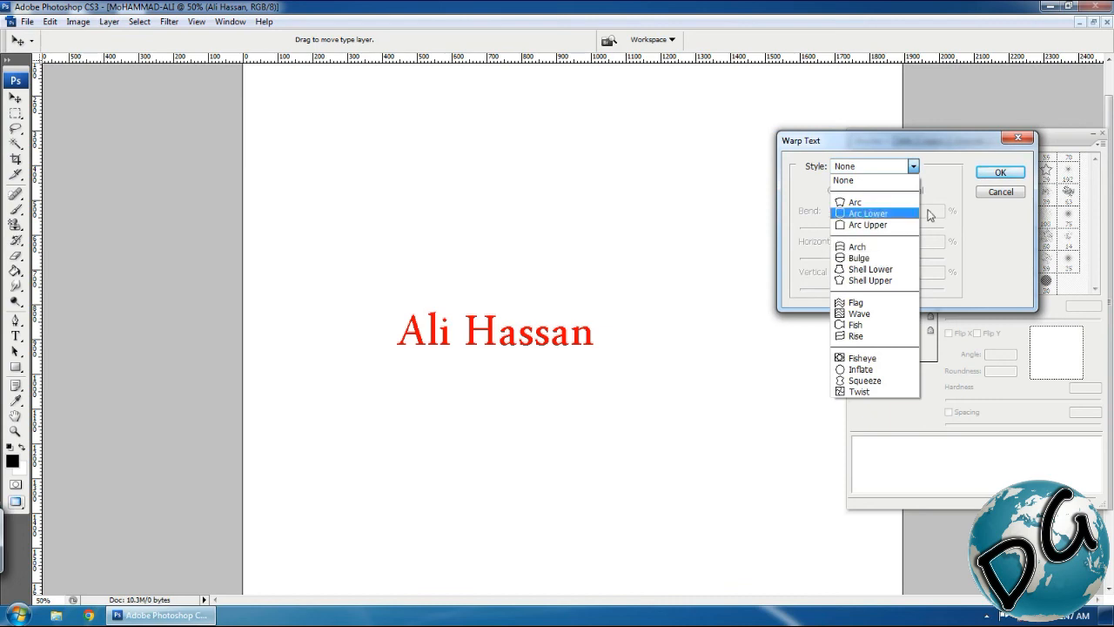
click(890, 206)
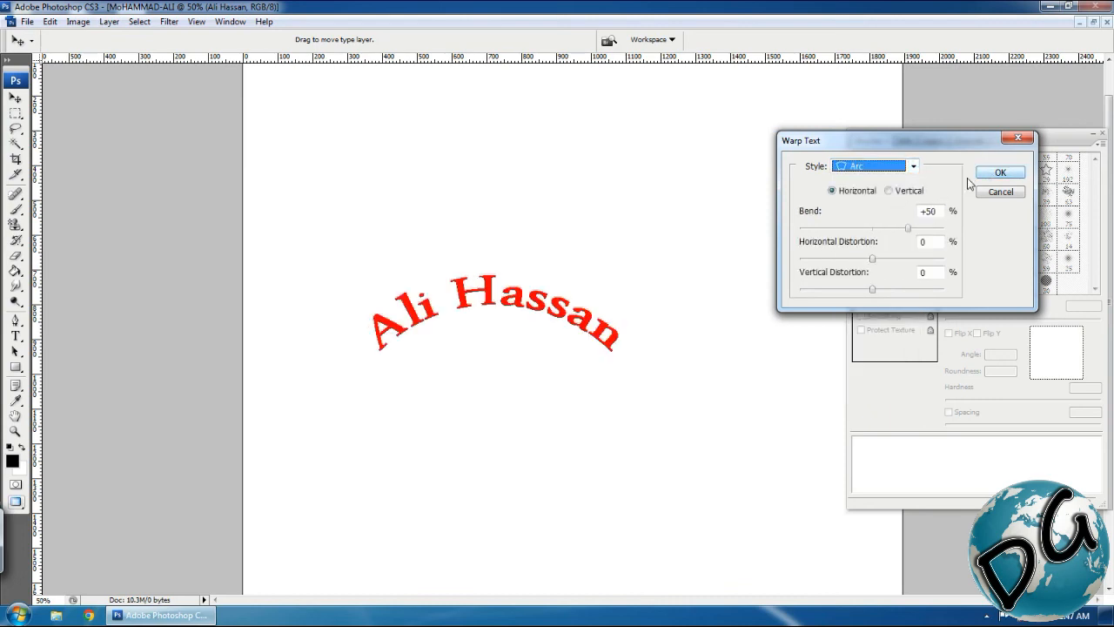
drag(910, 232, 949, 235)
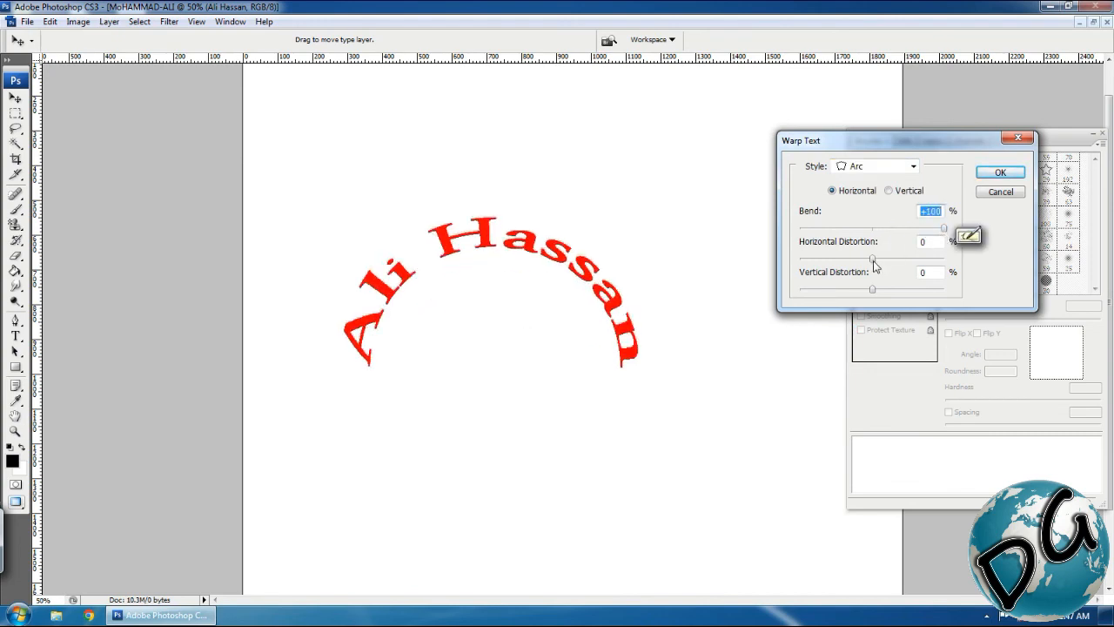
drag(872, 258, 927, 263)
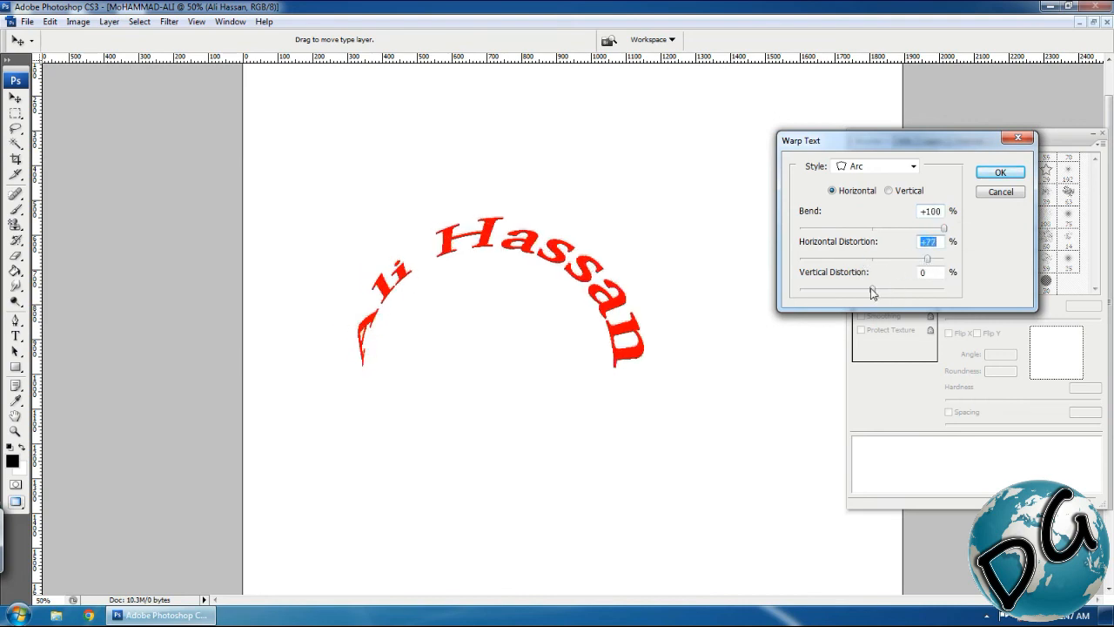
mouse_move(872, 289)
mouse_down()
mouse_move(827, 292)
mouse_move(882, 293)
mouse_move(860, 291)
mouse_move(871, 290)
mouse_up()
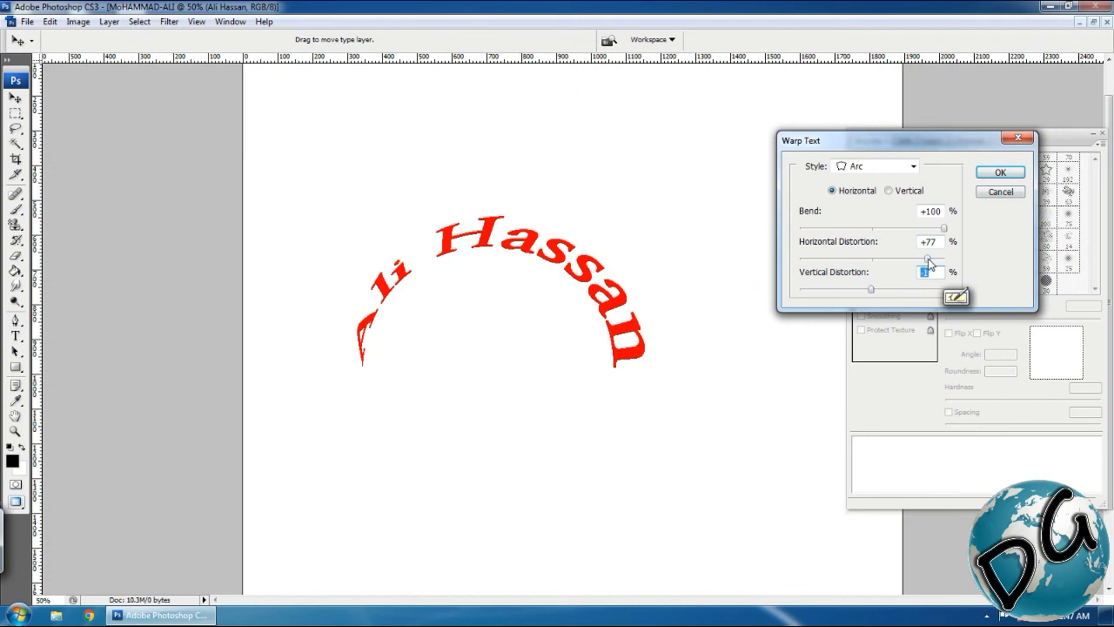
Flatten the text warp to a bend of +1% and a horizontal distortion of +1%, and apply it.
drag(929, 263, 873, 259)
drag(944, 228, 873, 231)
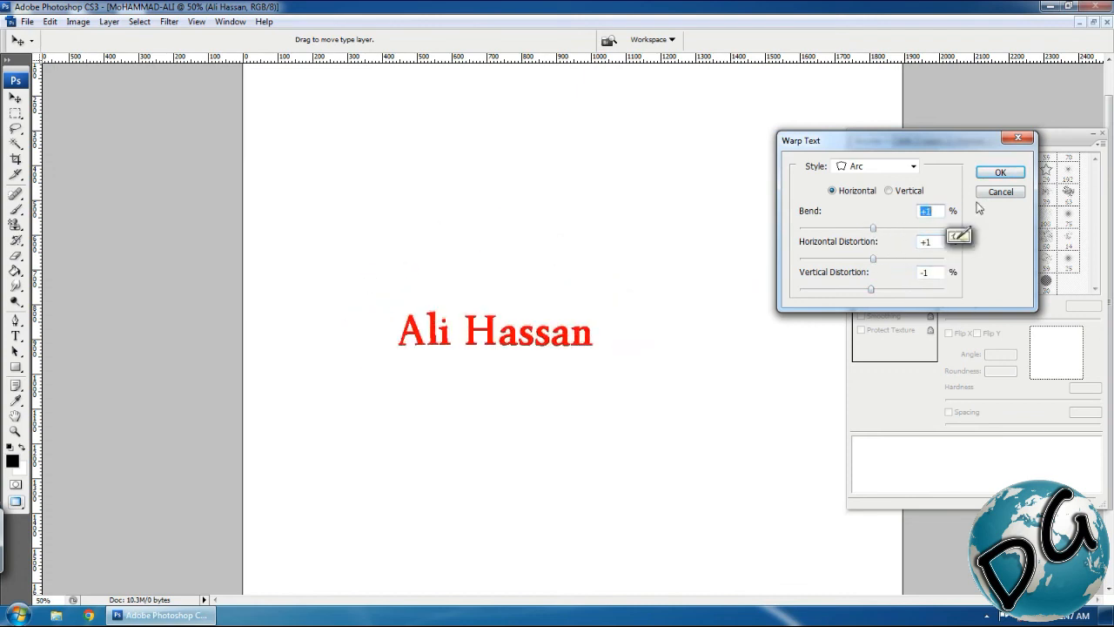
click(1014, 175)
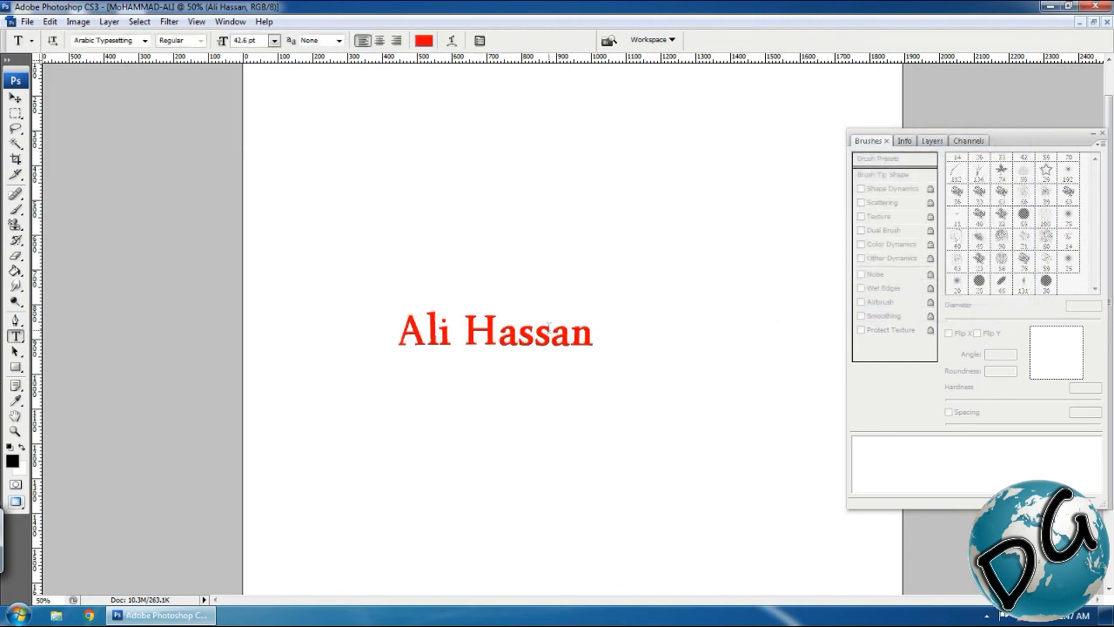
Scale the name text to about 198% width and 229% height with Free Transform.
key(ctrl+t)
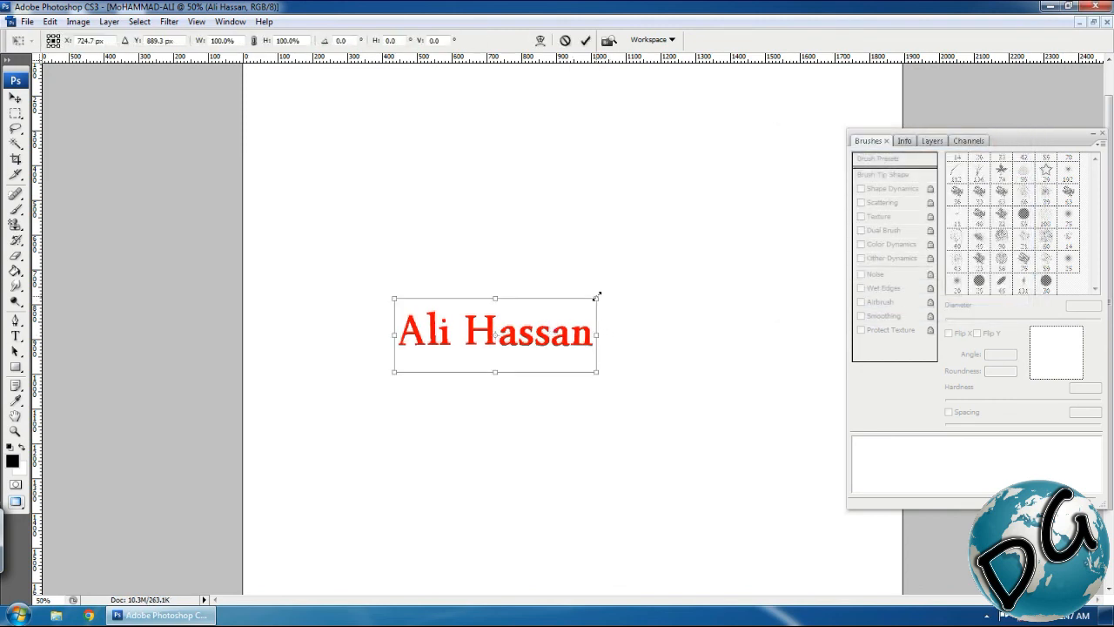
drag(597, 296, 771, 231)
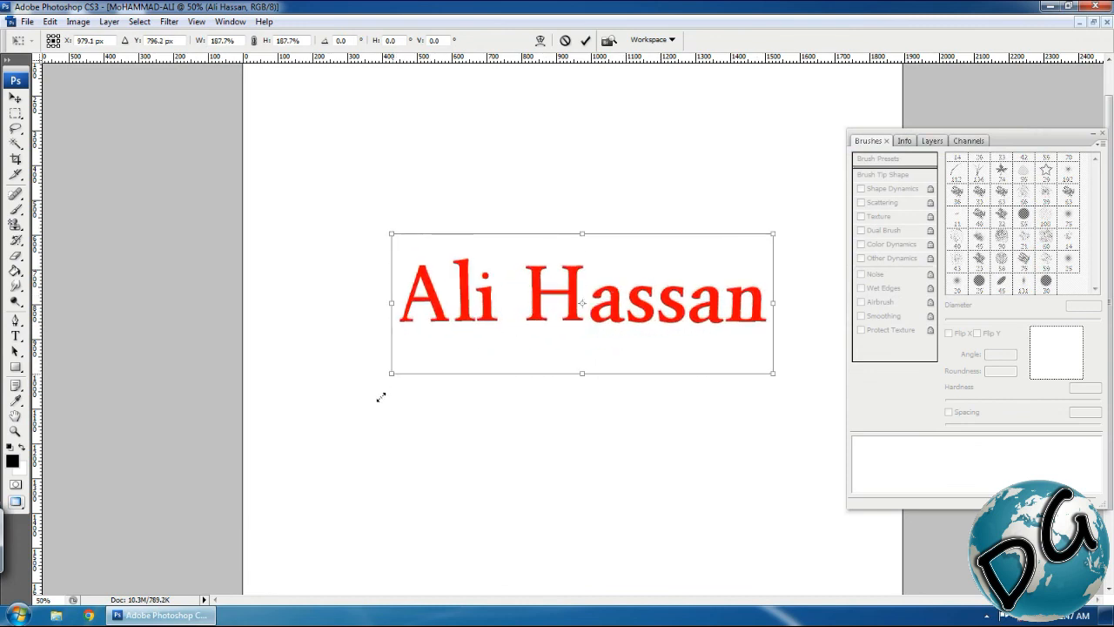
drag(381, 396, 374, 401)
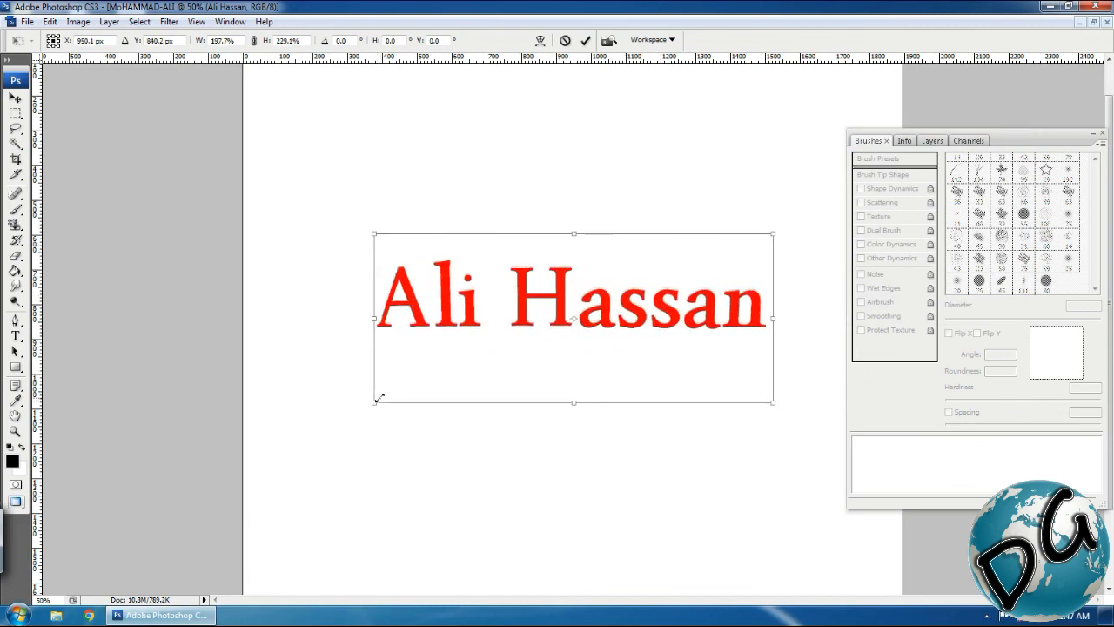
key(t)
click(482, 366)
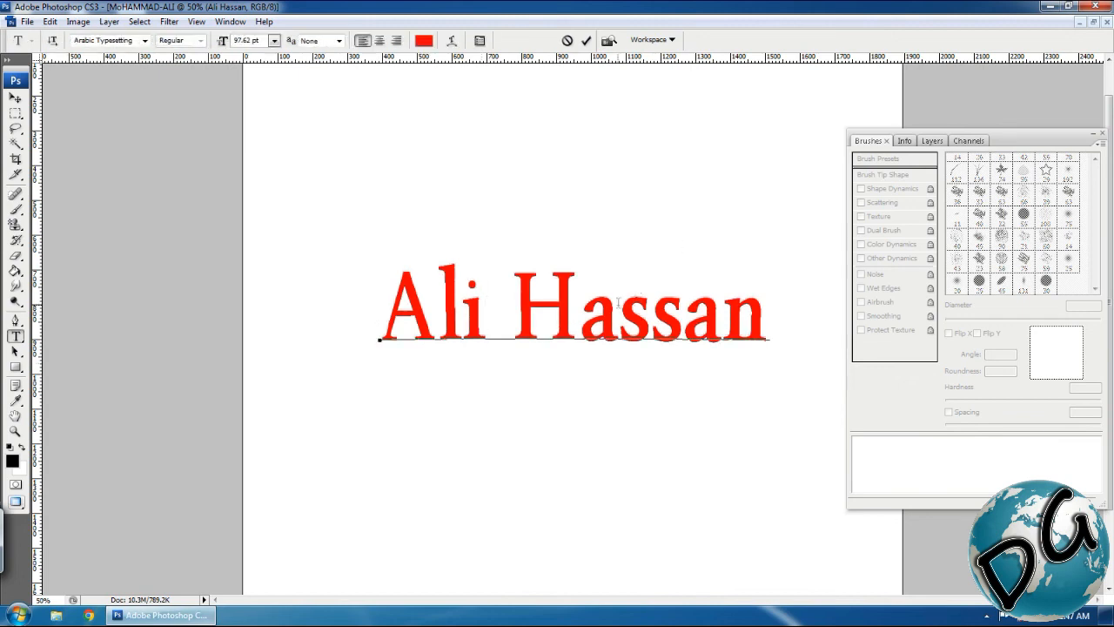
click(783, 324)
key(ctrl+h)
key(ctrl+Return)
Examine the edges of the enlarged name text's letters up close, and return to the full canvas.
mouse_move(684, 261)
mouse_down()
mouse_move(569, 361)
mouse_move(576, 366)
mouse_up()
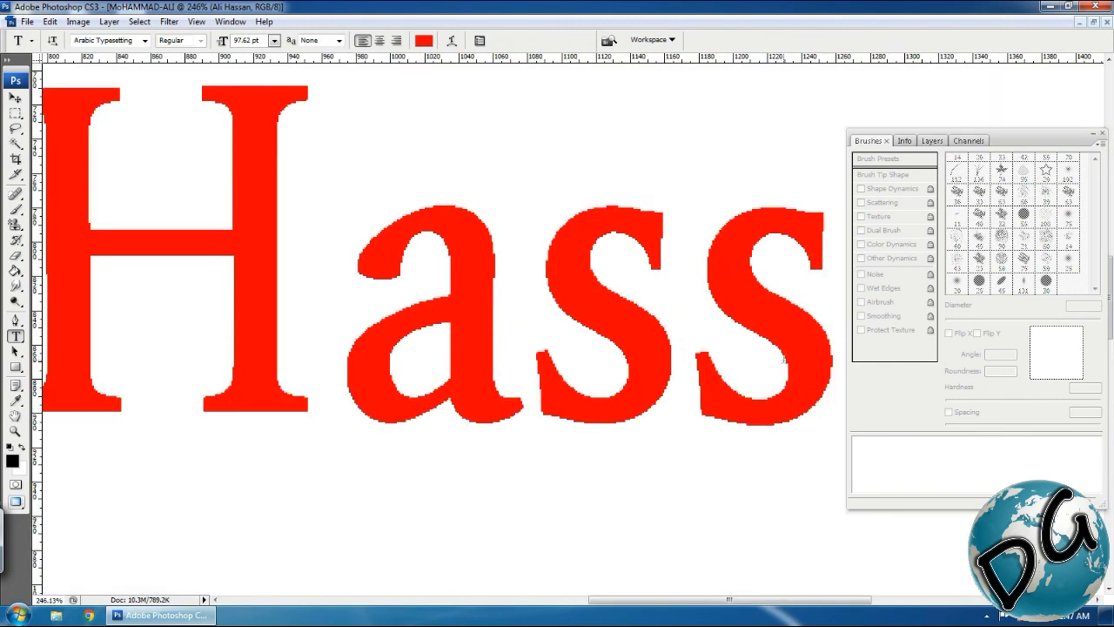
key(ctrl+minus)
key(ctrl+minus)
key(ctrl+minus)
key(ctrl+minus)
key(ctrl+minus)
key(ctrl+minus)
key(ctrl+minus)
key(ctrl+minus)
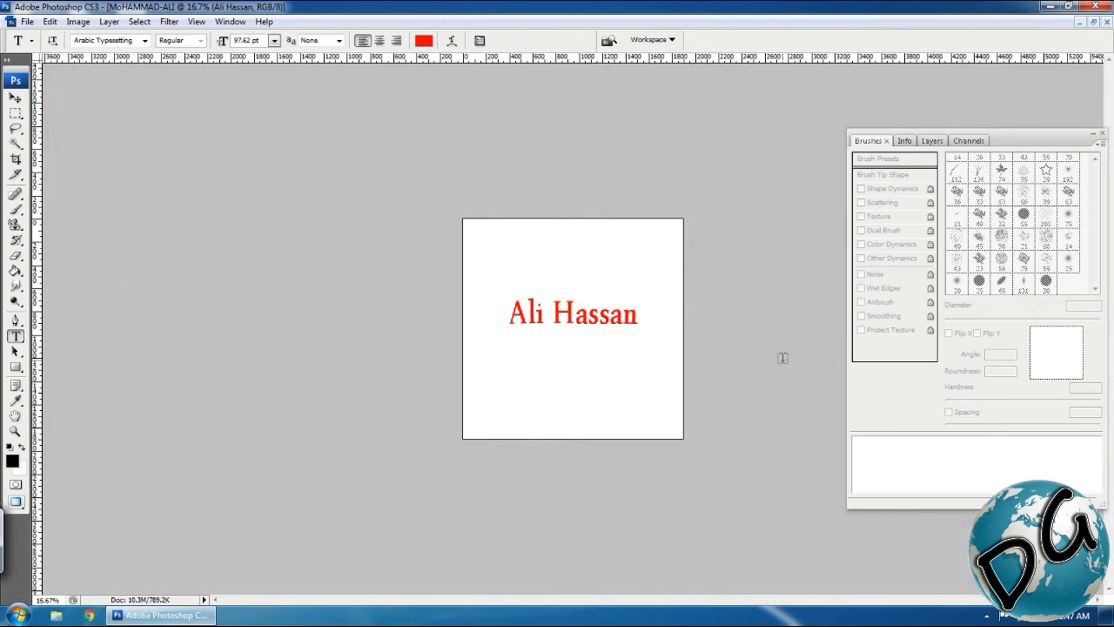
Delete the name text layer and clear the selection around the canvas.
click(782, 358)
key(Escape)
key(ctrl+a)
click(932, 141)
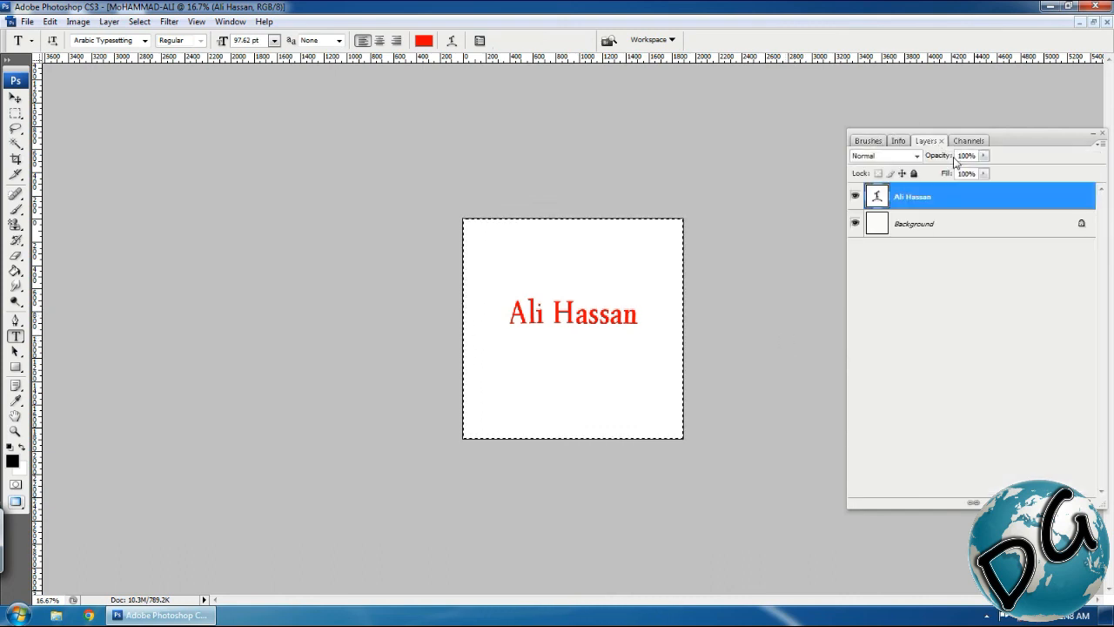
drag(876, 199, 1096, 502)
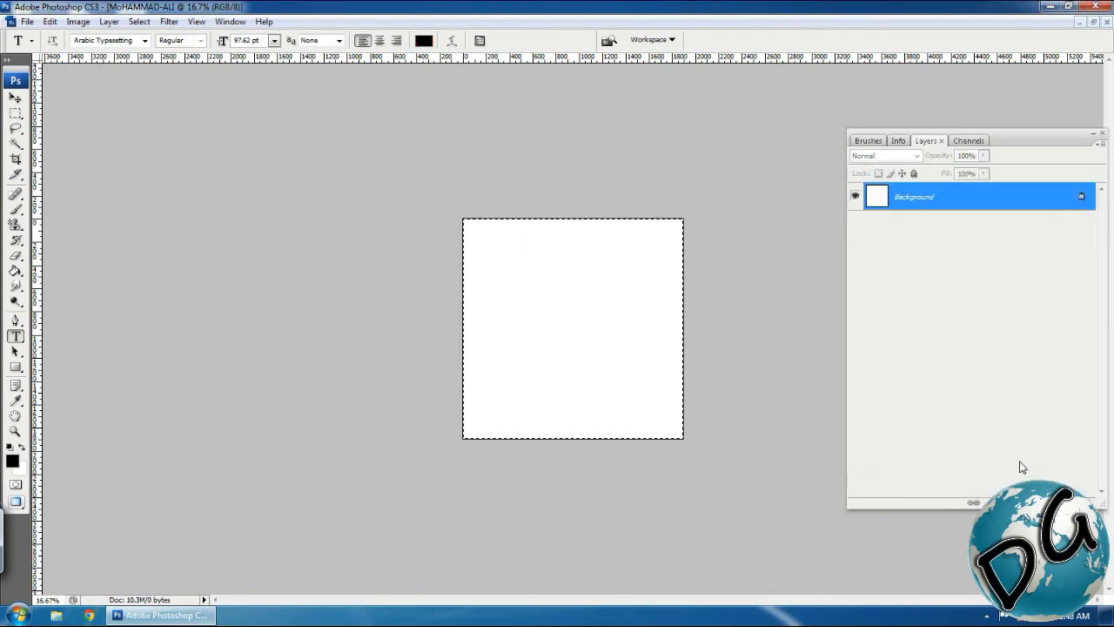
key(ctrl+d)
Draw a rectangle path near the middle of the canvas and rotate it to about -149.8° with Free Transform.
drag(640, 292, 551, 351)
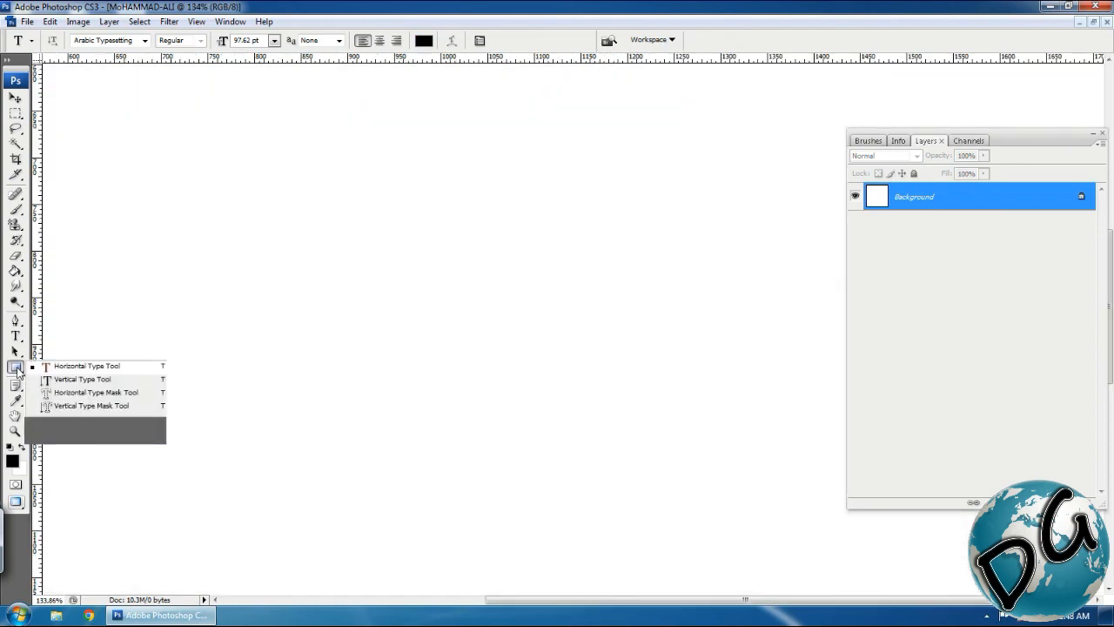
click(15, 367)
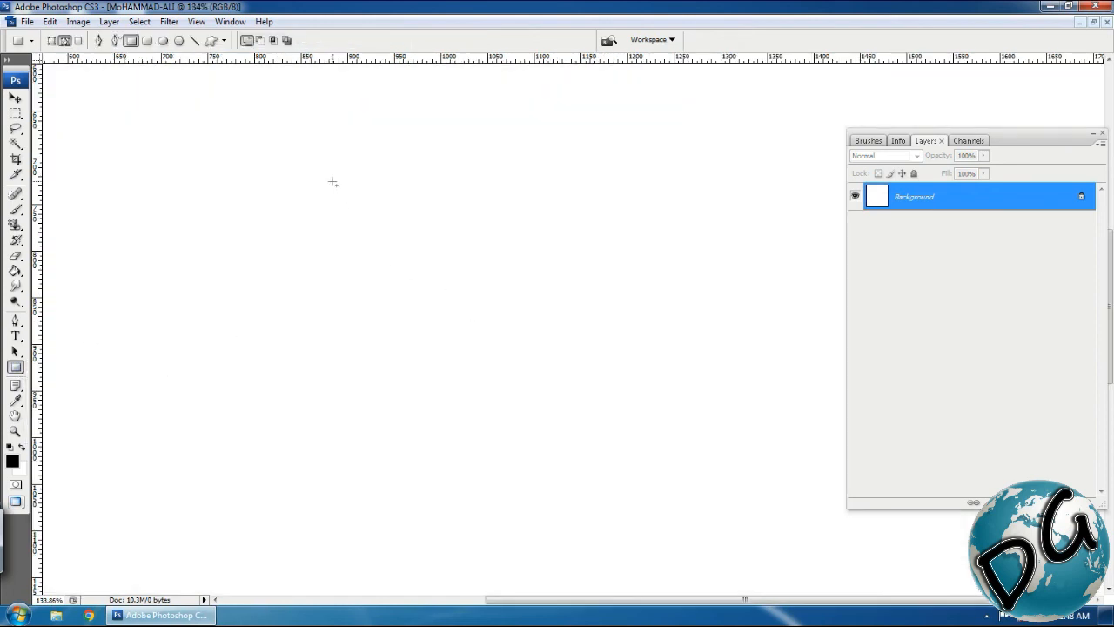
drag(332, 182, 341, 462)
key(ctrl+t)
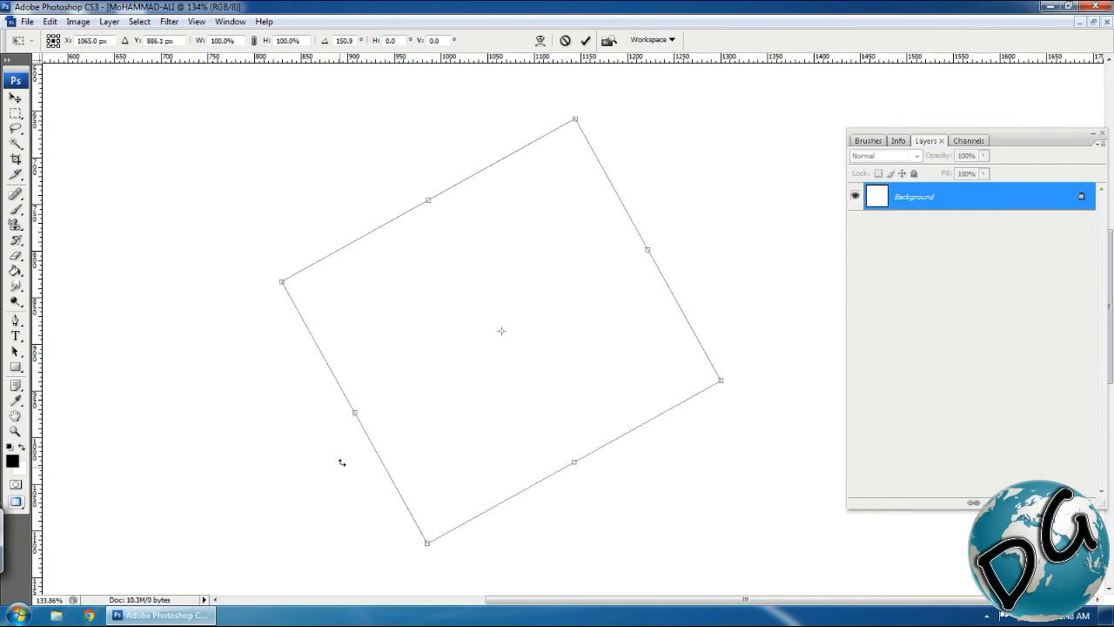
drag(822, 311, 748, 440)
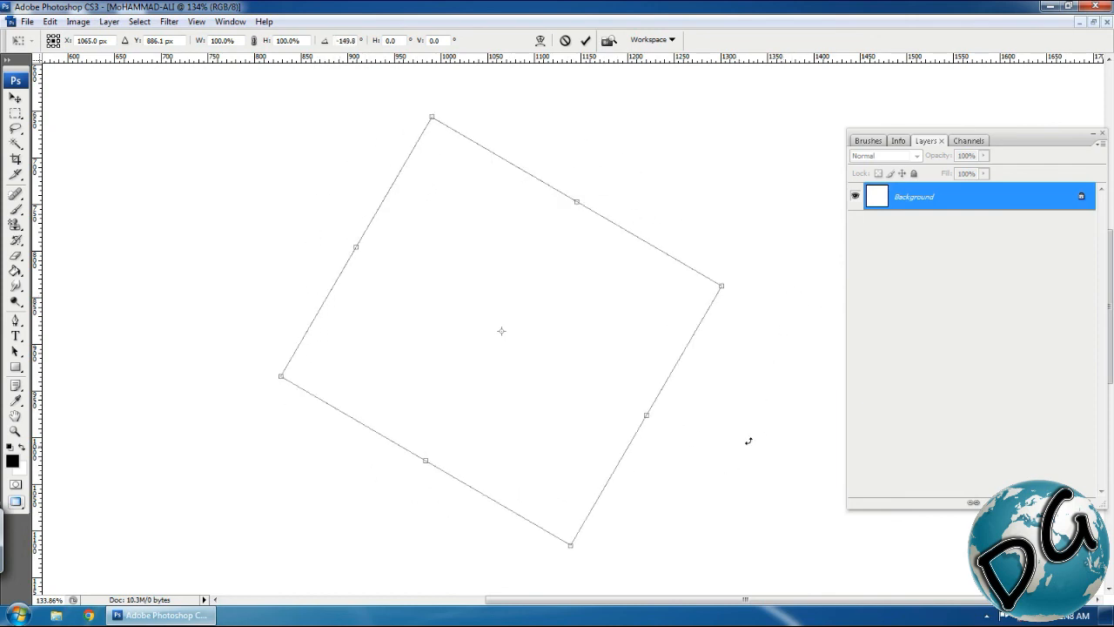
key(Return)
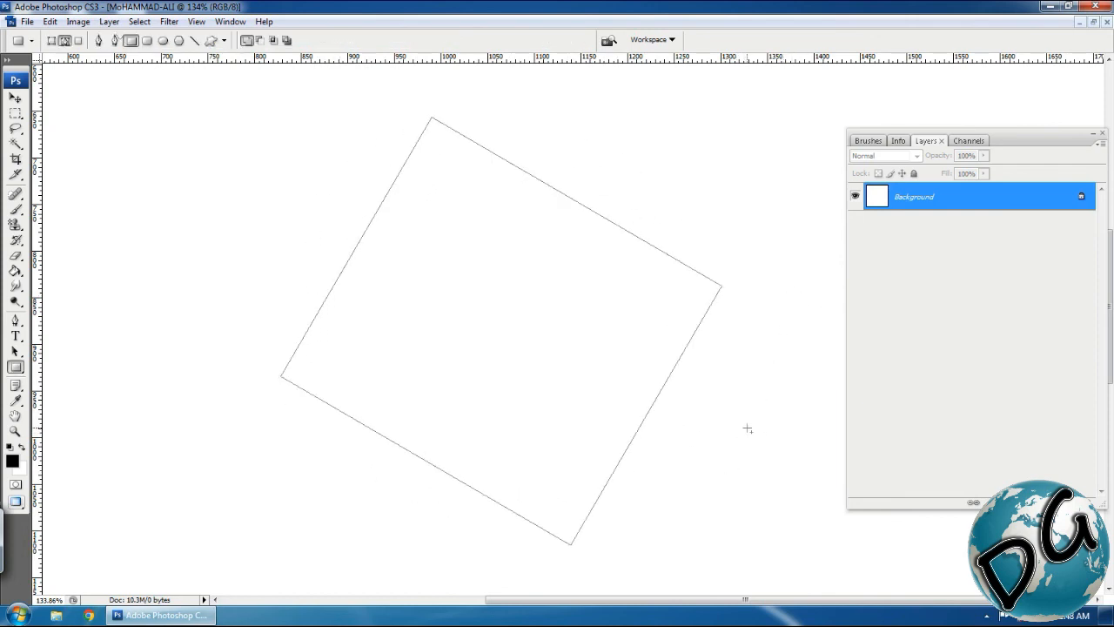
Fill the rotated rectangle path with the black foreground color in Normal mode, and delete the path.
key(p)
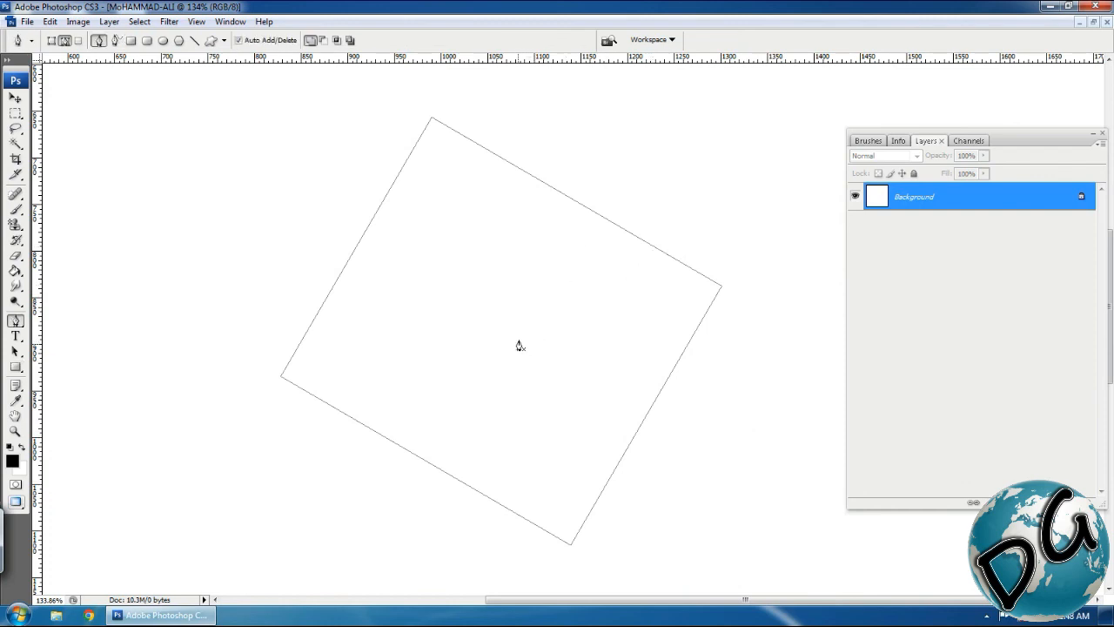
right_click(513, 345)
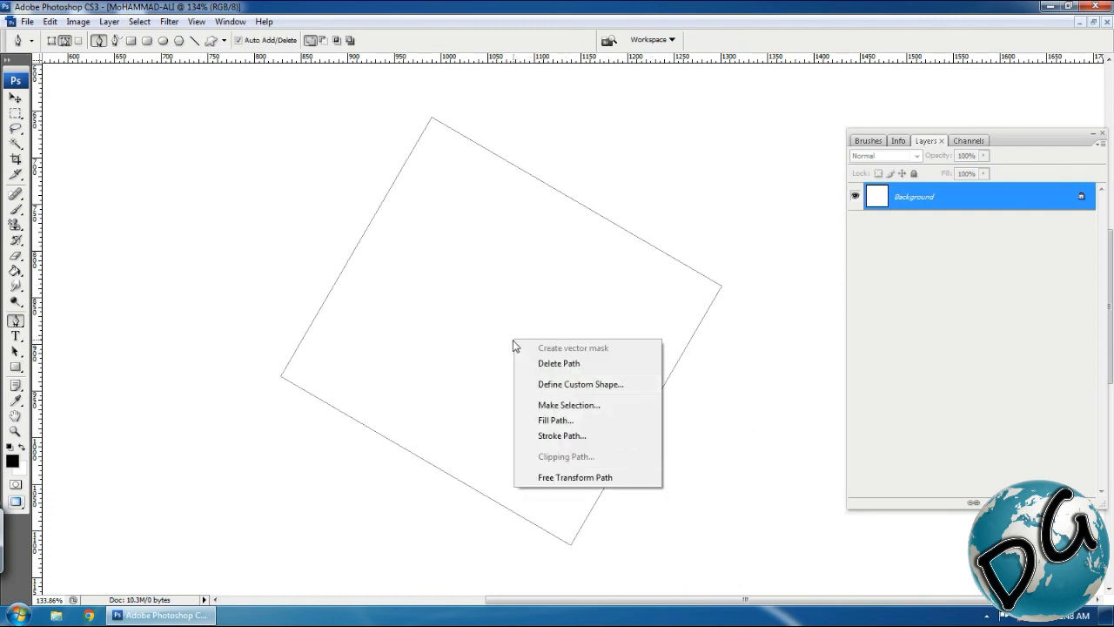
click(582, 421)
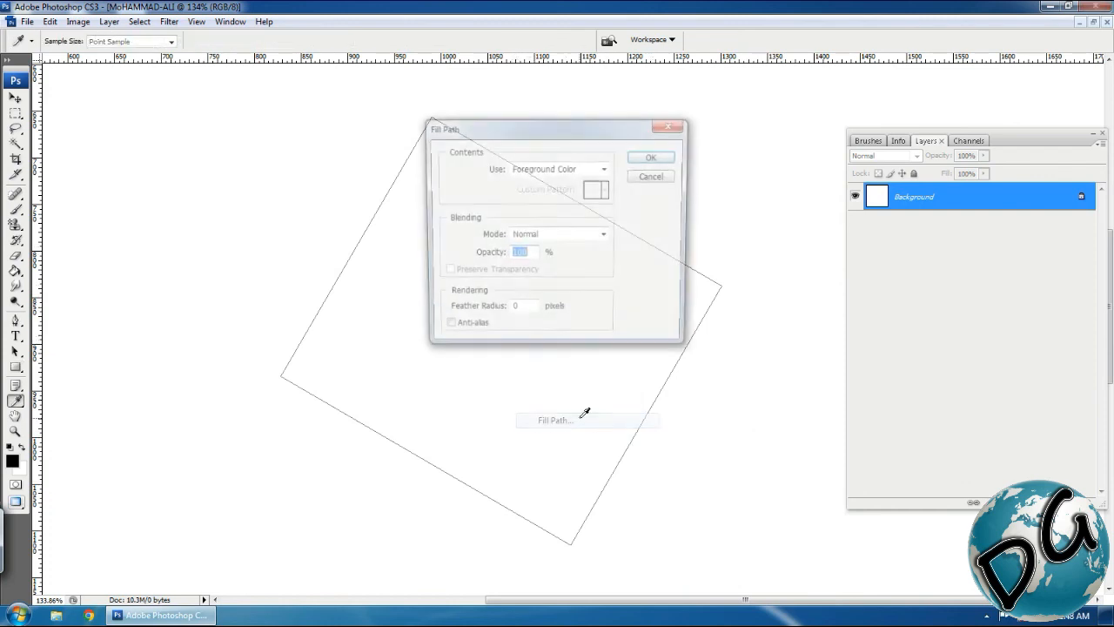
click(654, 157)
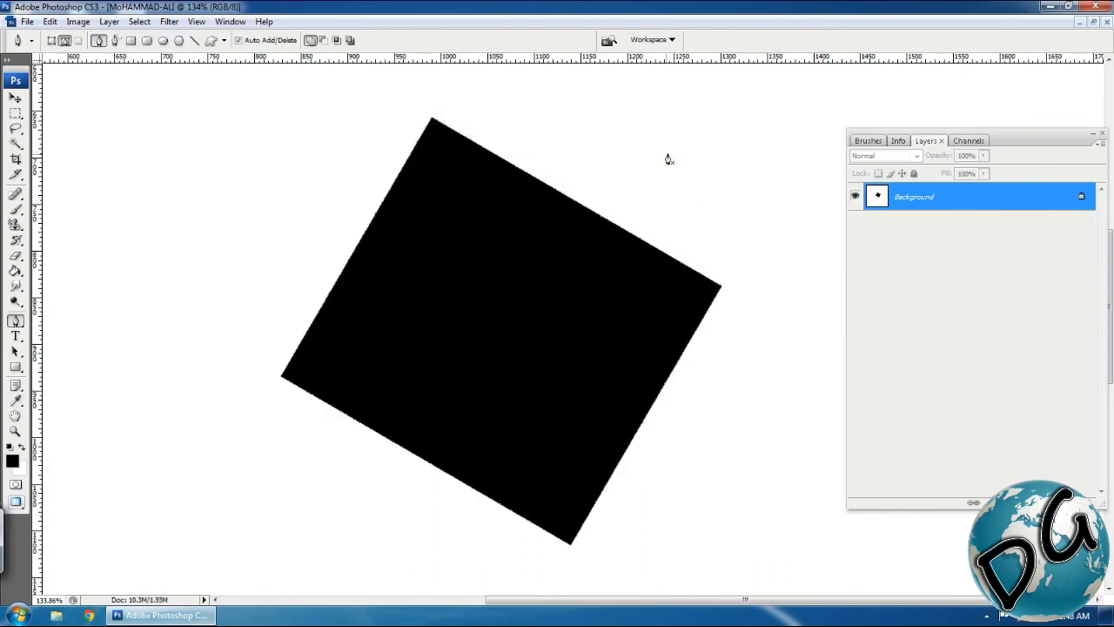
right_click(675, 337)
click(715, 361)
Examine the slanted edge of the black rectangle up close, and return to a wider view.
drag(669, 391, 634, 434)
drag(561, 479, 729, 239)
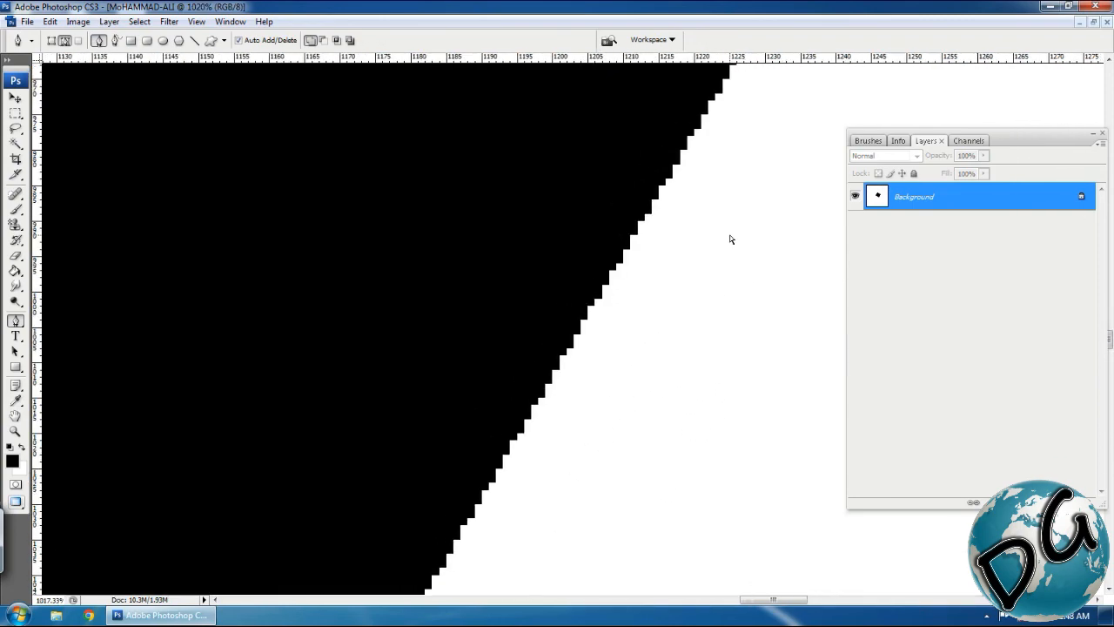
key(ctrl+minus)
key(ctrl+minus)
key(ctrl+minus)
key(ctrl+minus)
key(ctrl+minus)
key(ctrl+minus)
key(ctrl+minus)
key(ctrl+minus)
key(ctrl+minus)
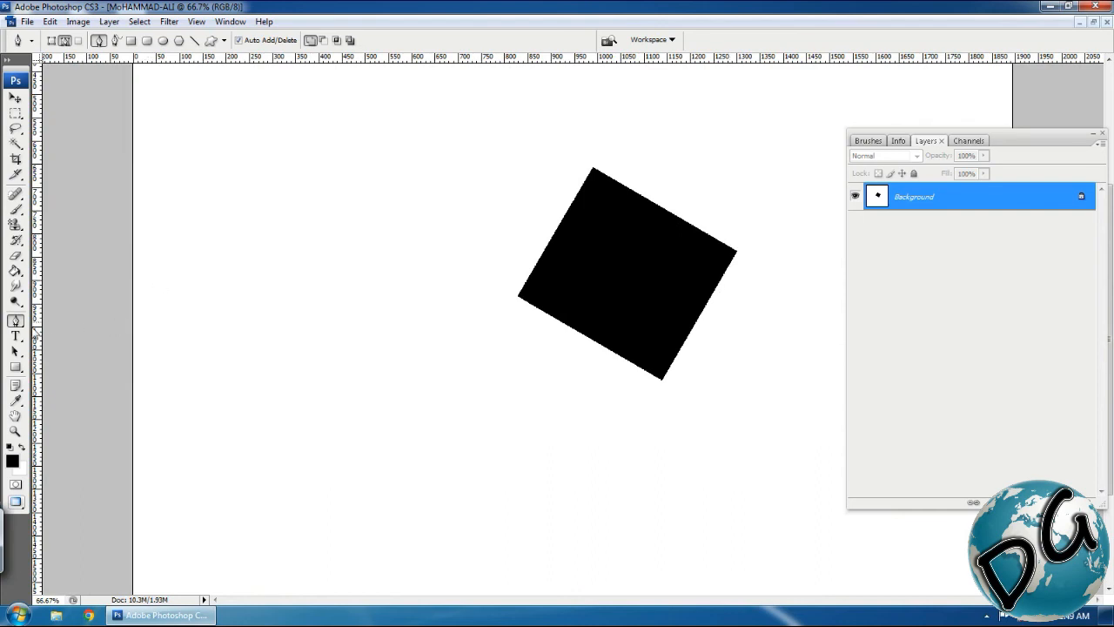
Draw a small rounded rectangle path with a 10 px corner radius to the left of the black rectangle.
click(15, 367)
click(73, 379)
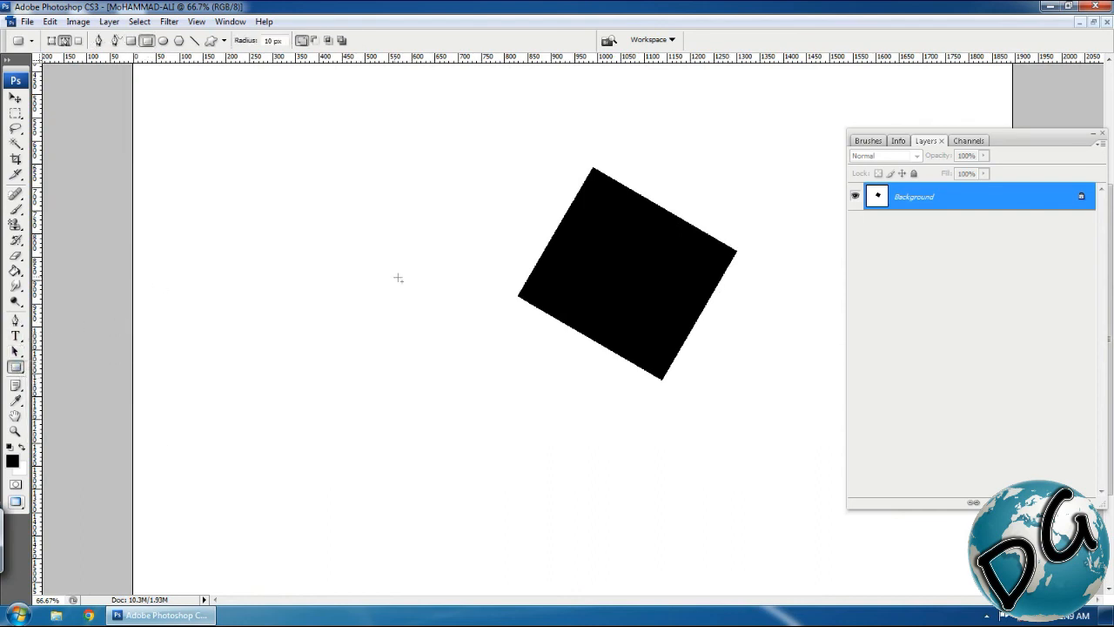
drag(332, 300, 440, 413)
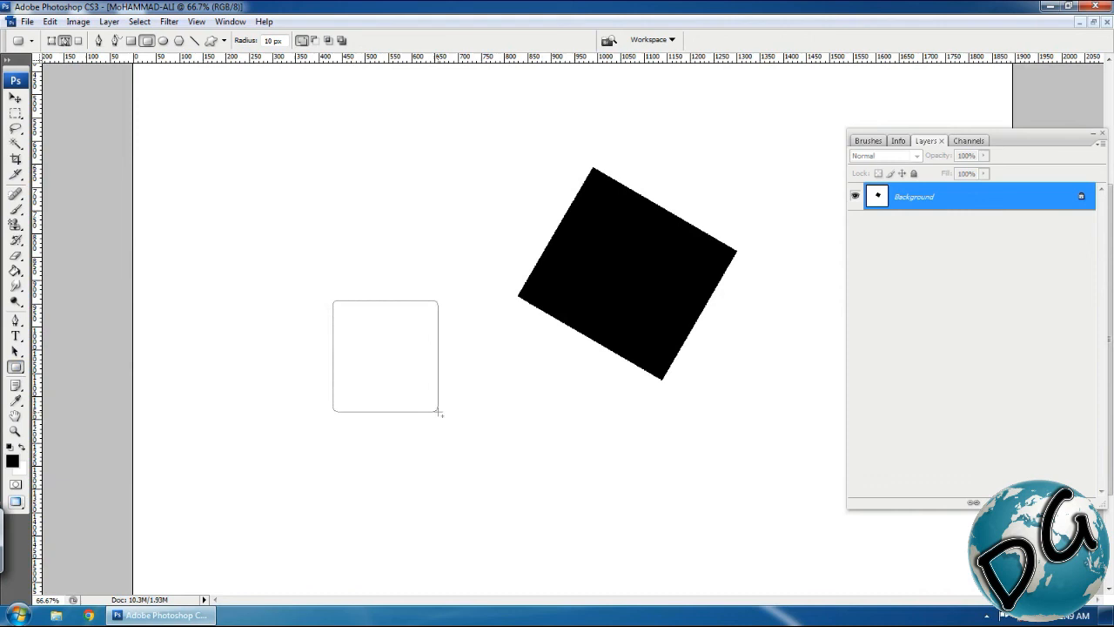
Set the corner radius to 50 px and draw a larger rounded rectangle path below the black rectangle.
click(273, 41)
text(50)
key(Return)
drag(487, 421, 700, 570)
Rotate both rounded rectangle paths together to about 151.6° with Free Transform.
drag(743, 433, 743, 348)
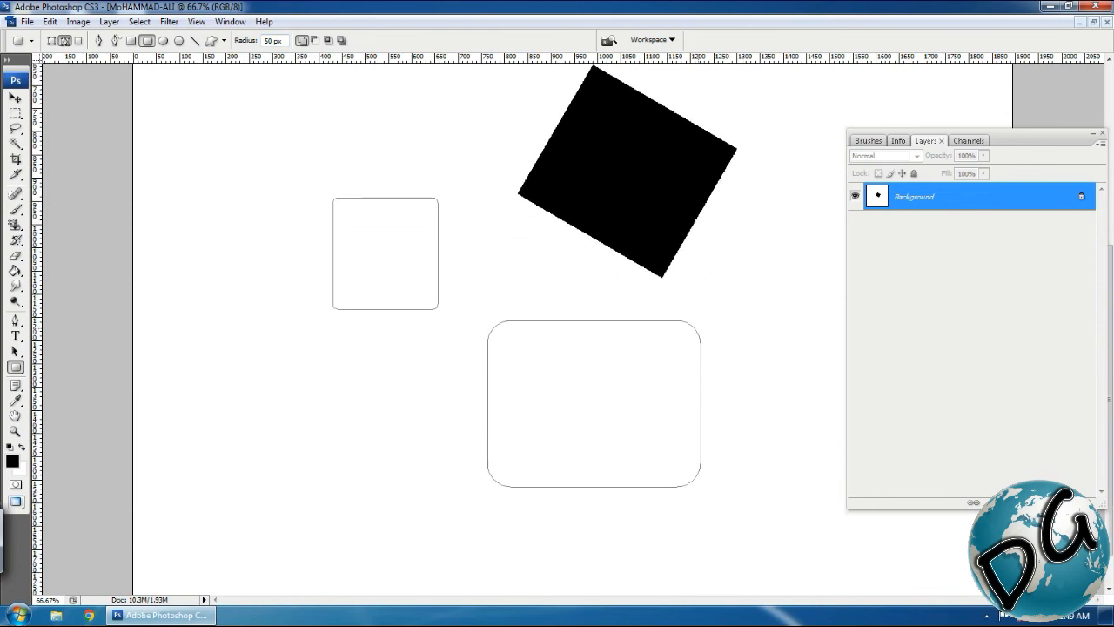
key(ctrl+t)
drag(758, 423, 371, 443)
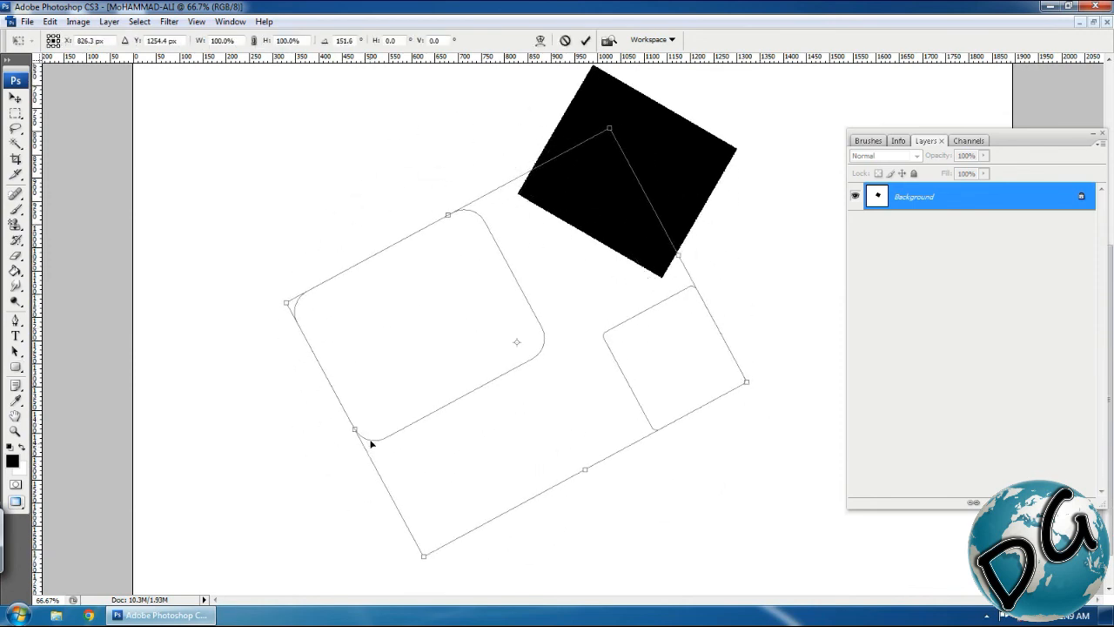
key(Return)
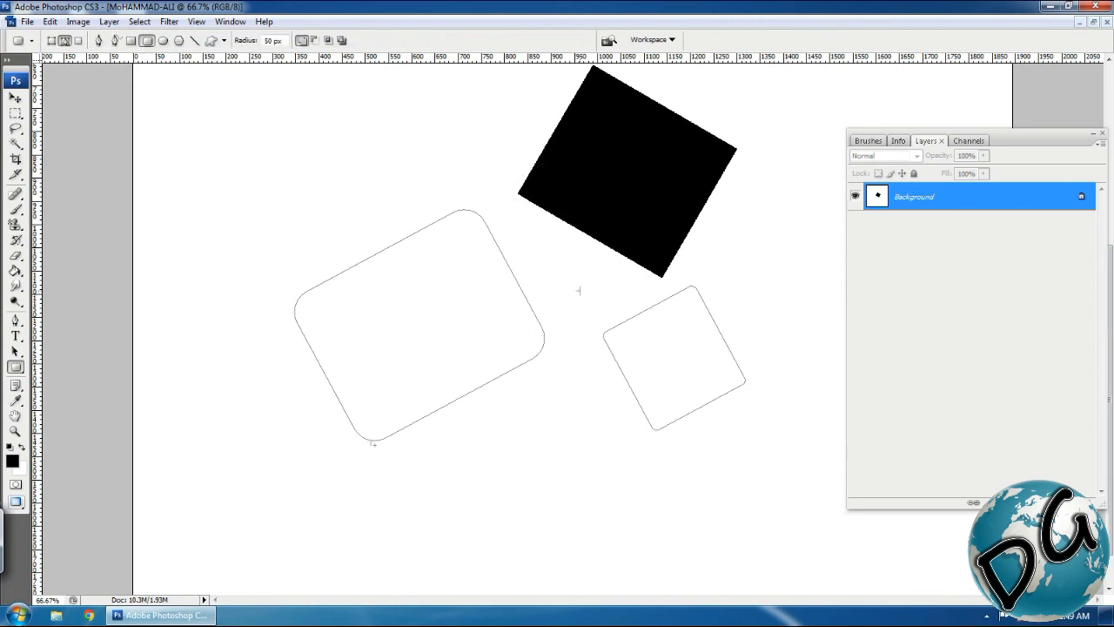
Fill the two rotated rounded rectangle paths with the foreground color in Normal mode at 100% opacity.
right_click(488, 338)
click(557, 403)
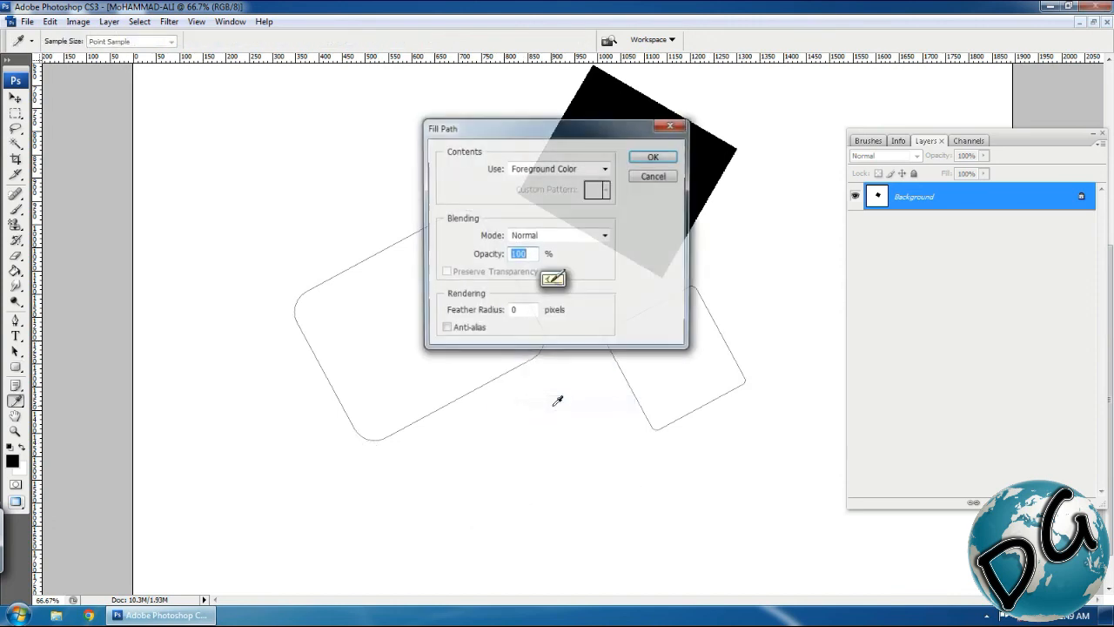
click(655, 157)
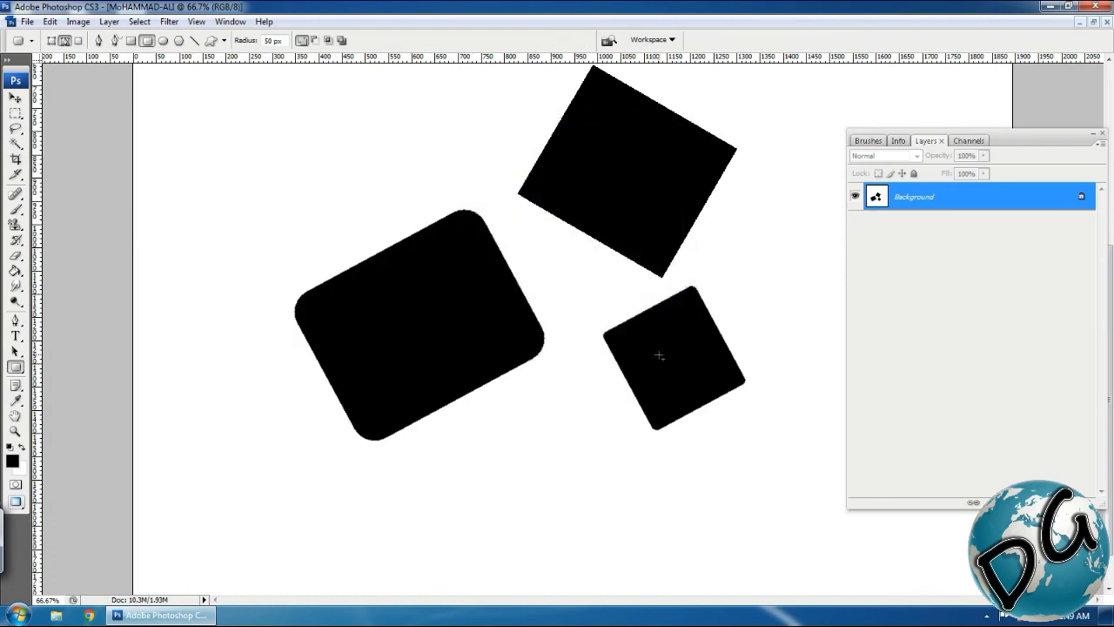
Draw a tall ellipse path around the large black rounded rectangle with the Ellipse tool, and undo it.
click(17, 367)
click(72, 392)
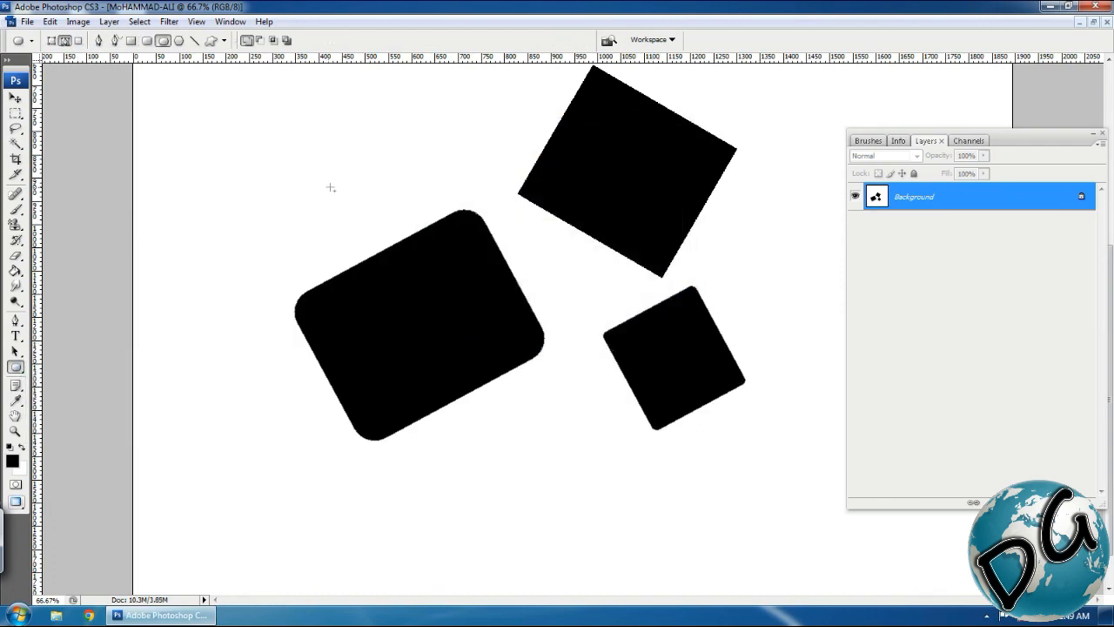
drag(292, 143, 539, 519)
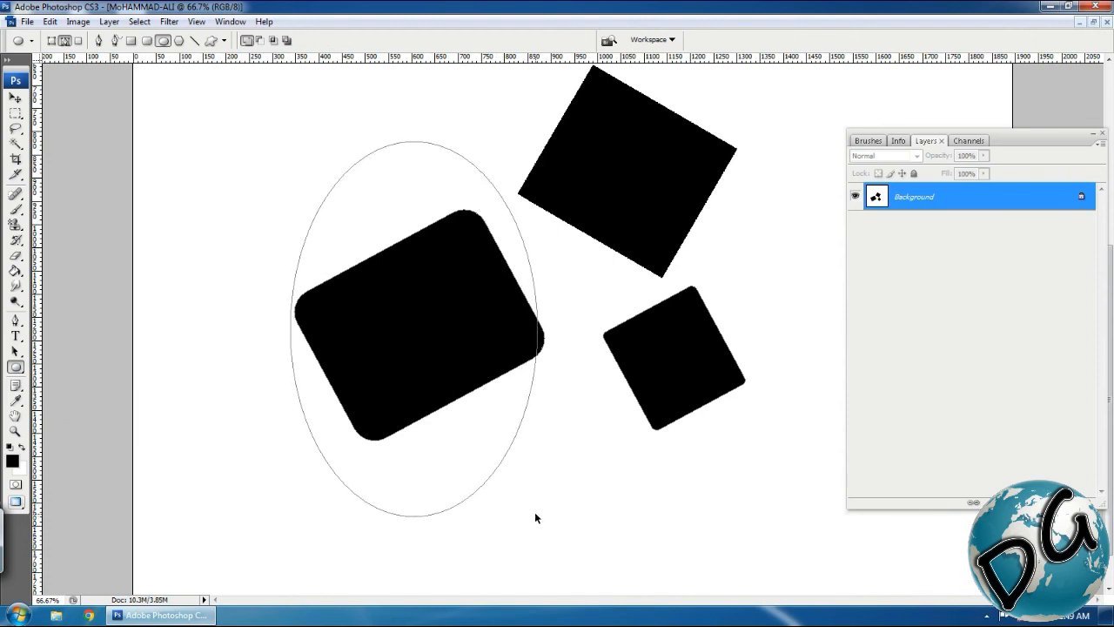
key(ctrl+z)
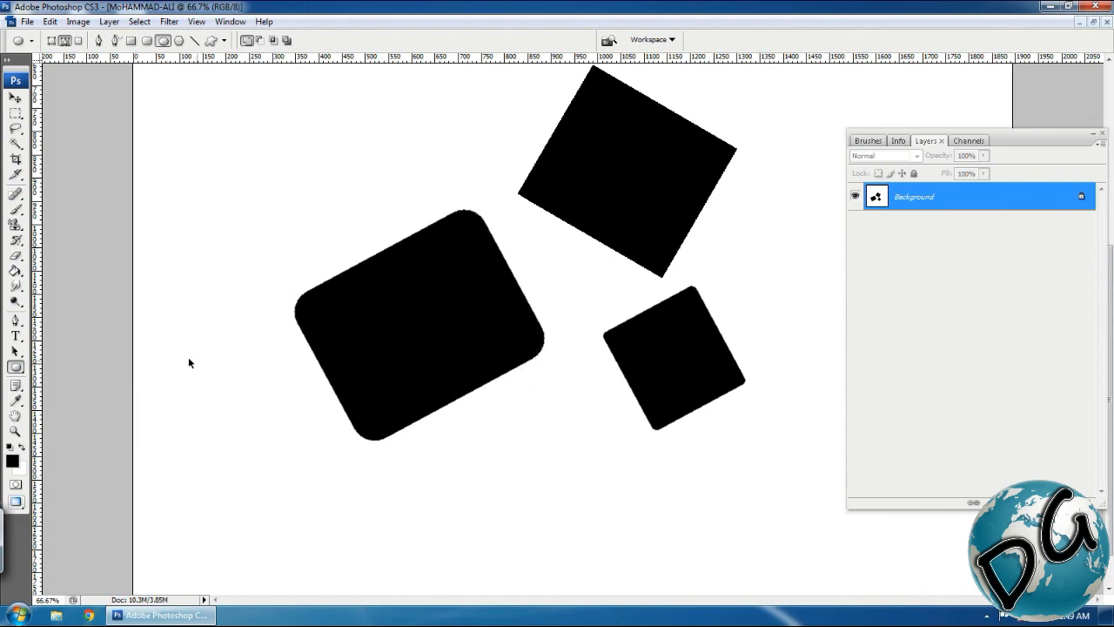
Draw a small five-sided polygon path above the large black rounded rectangle.
click(16, 367)
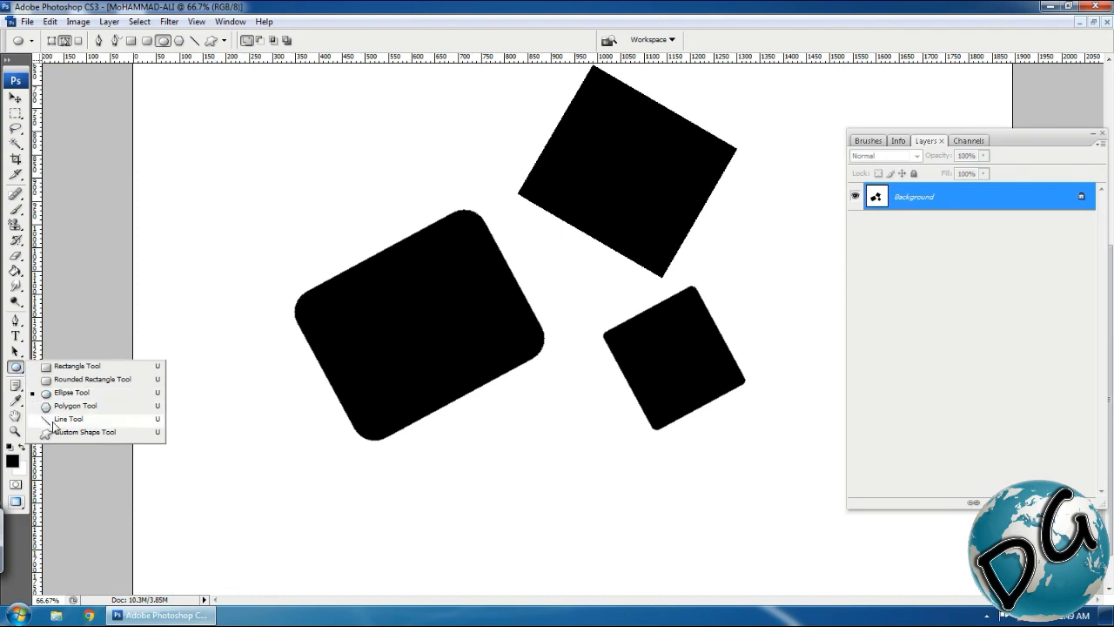
click(75, 406)
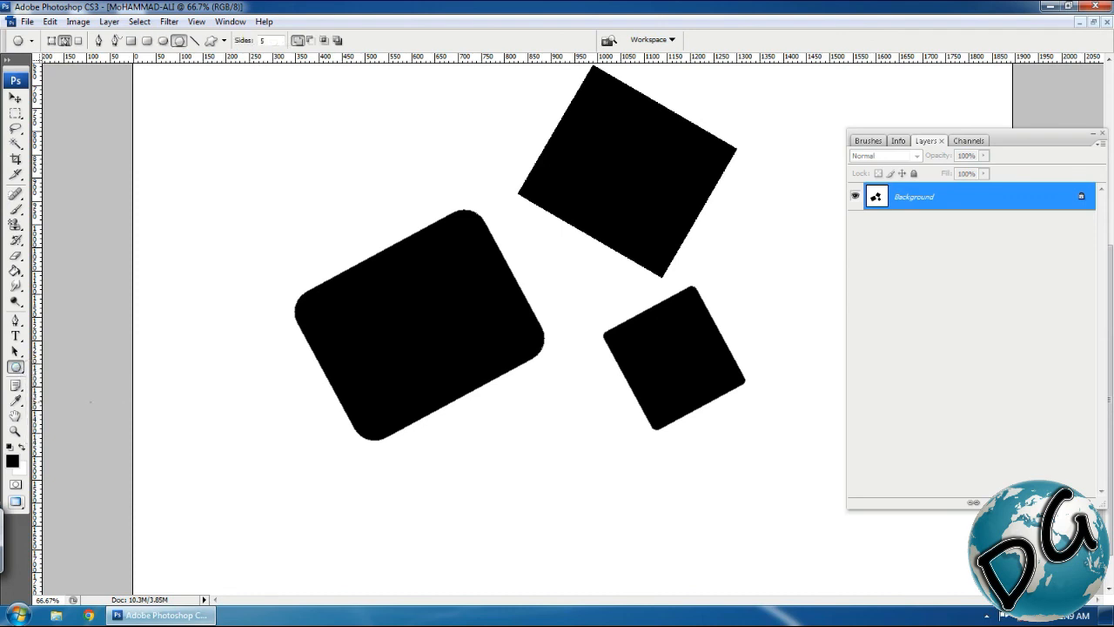
drag(342, 173, 385, 221)
Set the Line tool weight to 50 px and draw two vertical, one horizontal and one diagonal line path over the canvas.
click(16, 367)
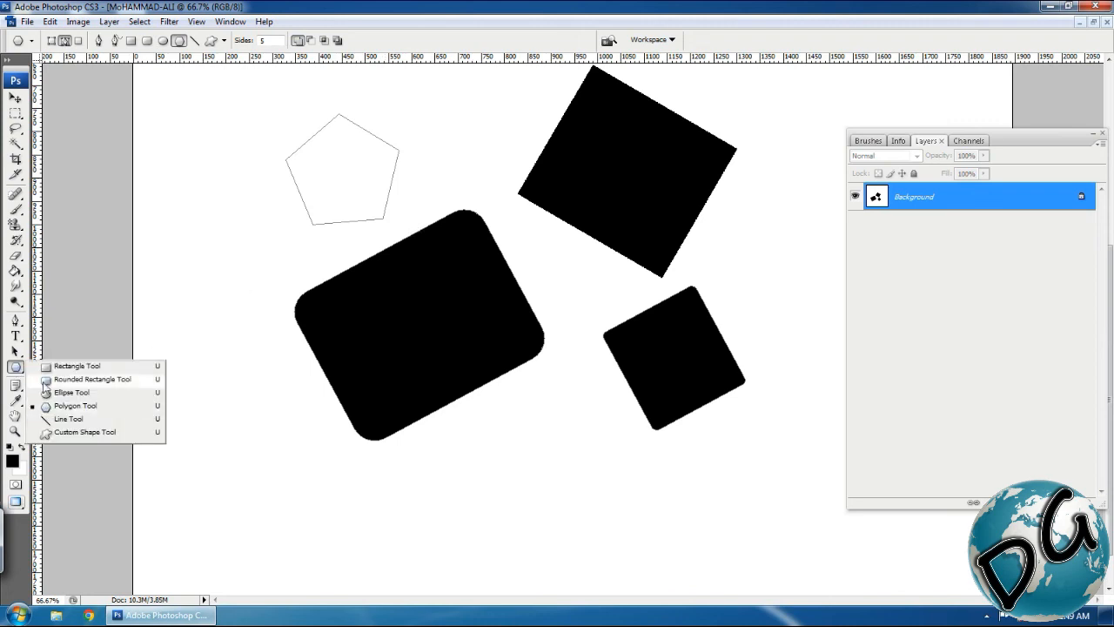
click(70, 418)
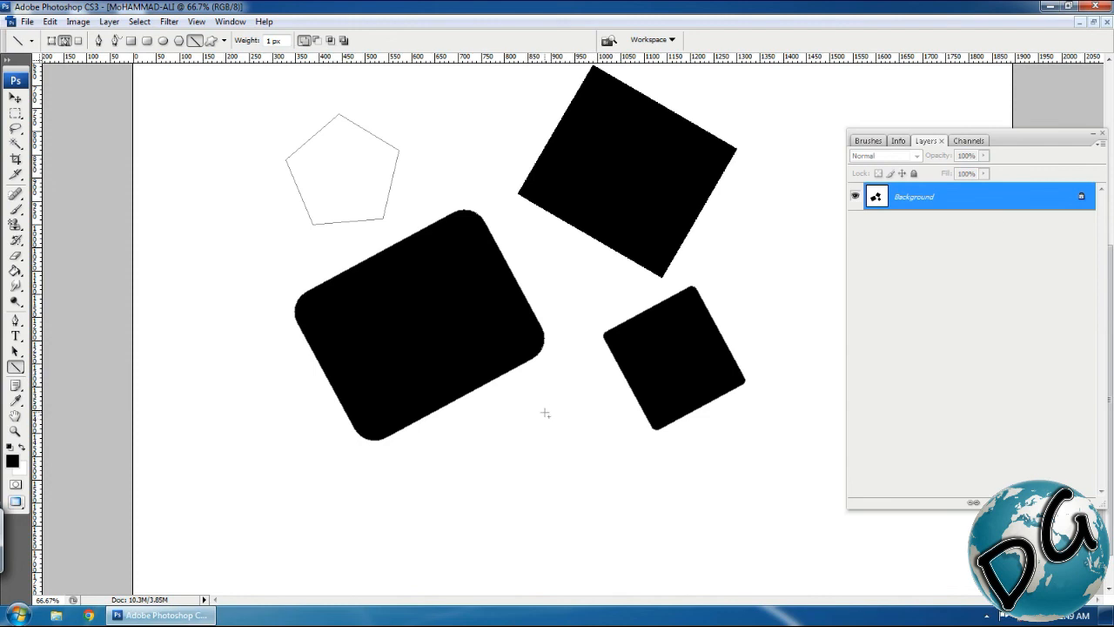
click(275, 40)
text(50)
key(ctrl+minus)
key(ctrl+minus)
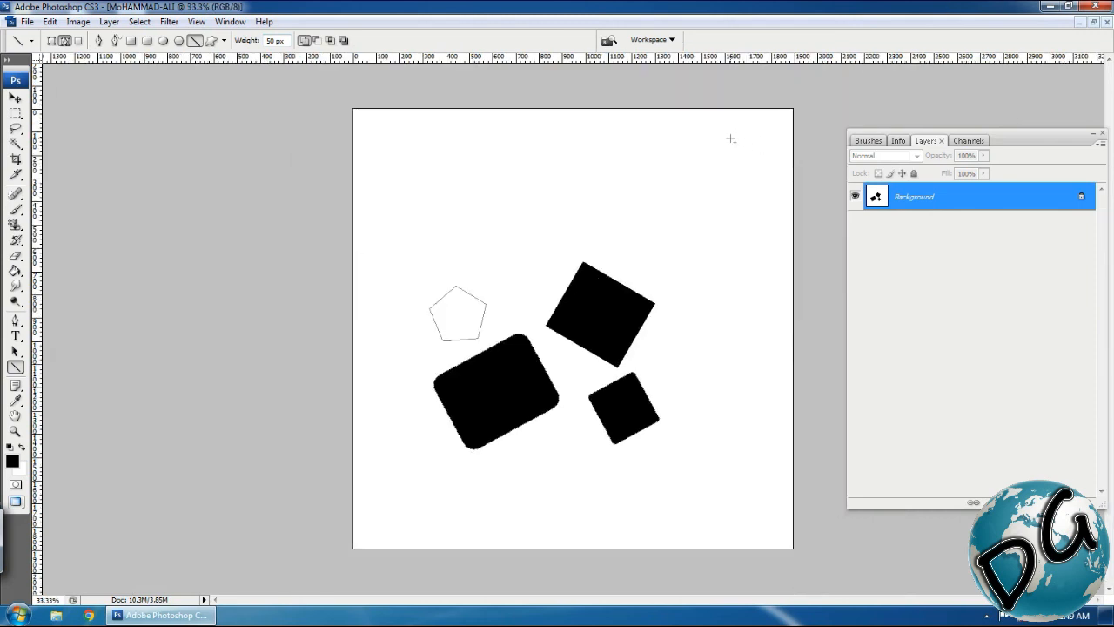
drag(733, 99, 760, 554)
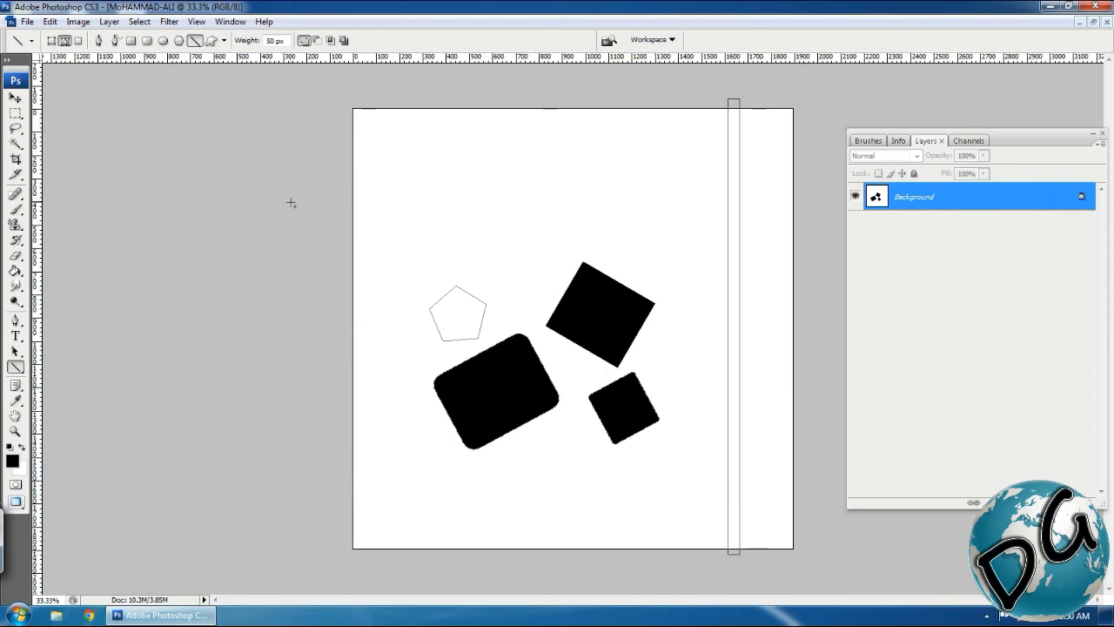
drag(291, 202, 842, 202)
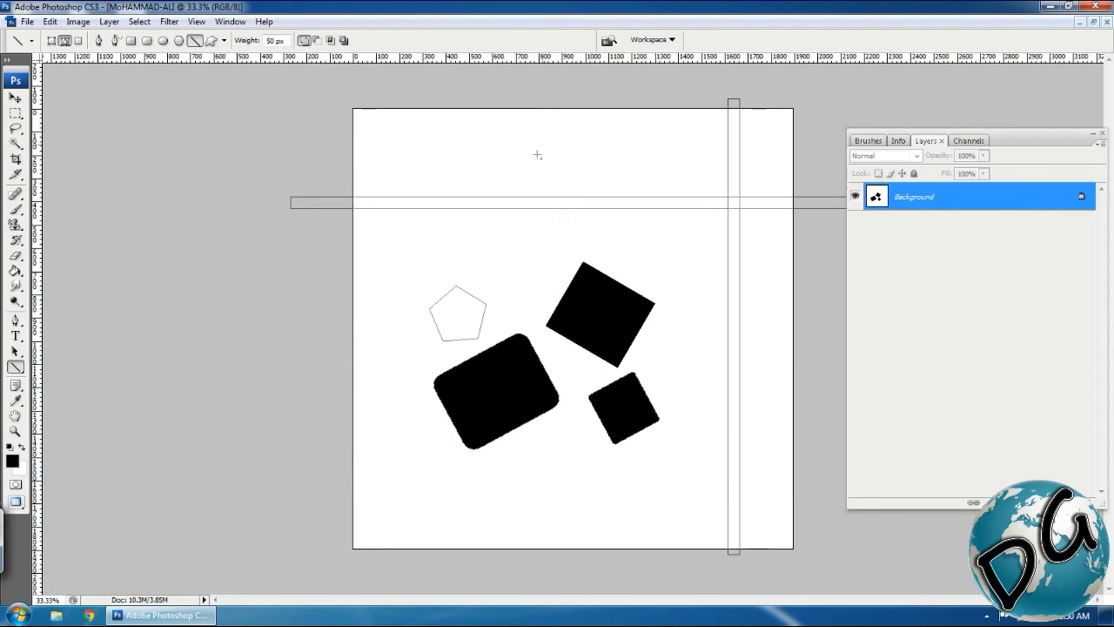
drag(533, 87, 550, 279)
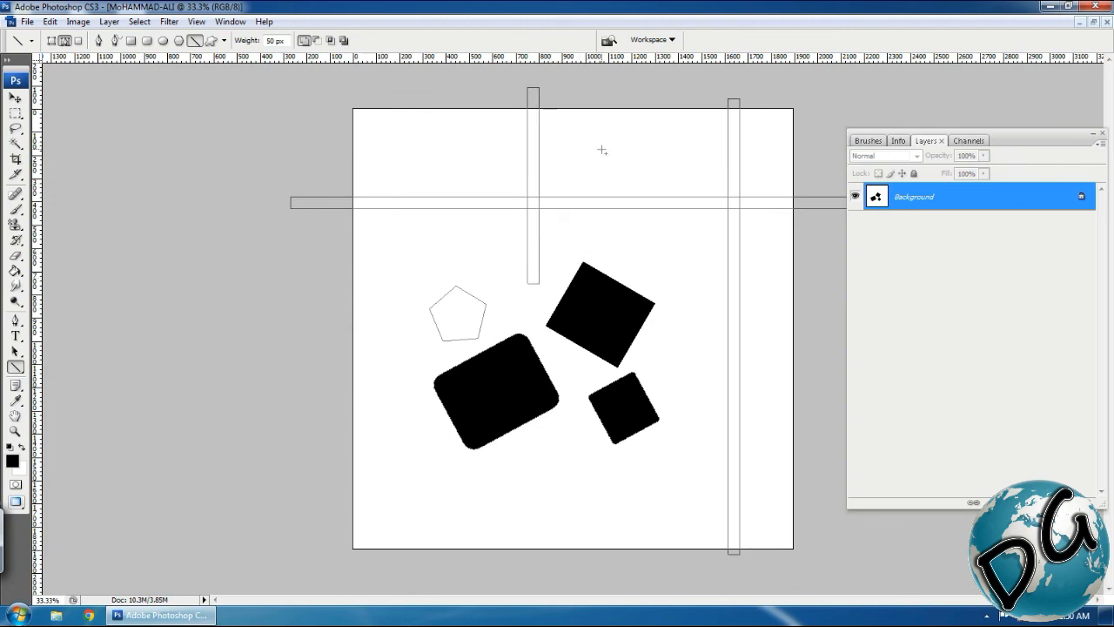
drag(568, 139, 833, 361)
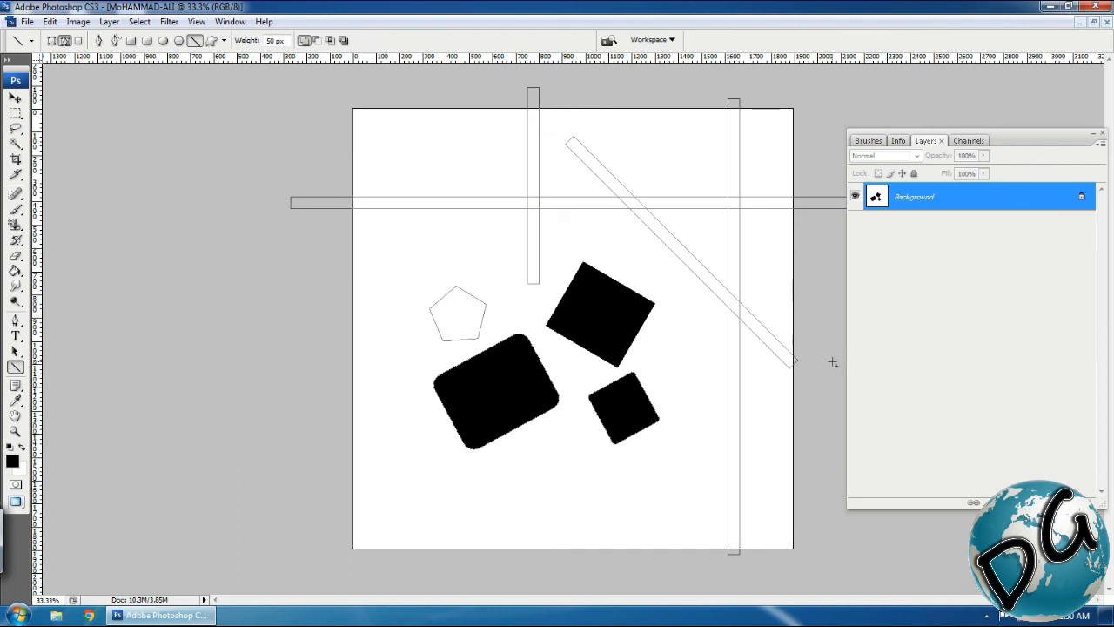
Fill the pentagon and line paths with the foreground color at 100% opacity, and undo the fill.
right_click(531, 207)
click(570, 272)
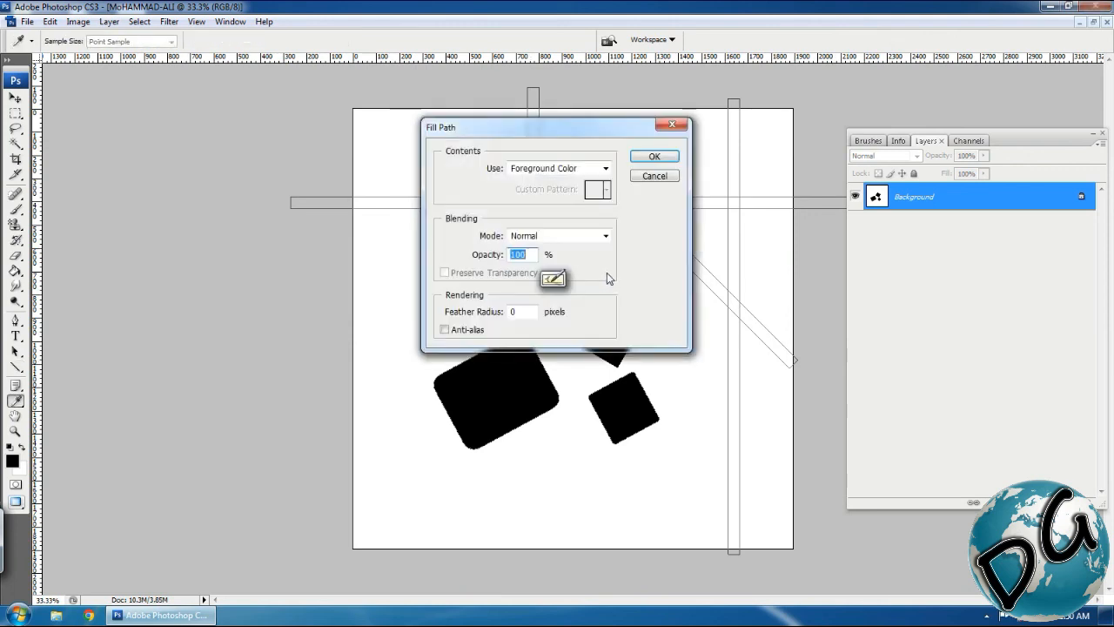
click(663, 159)
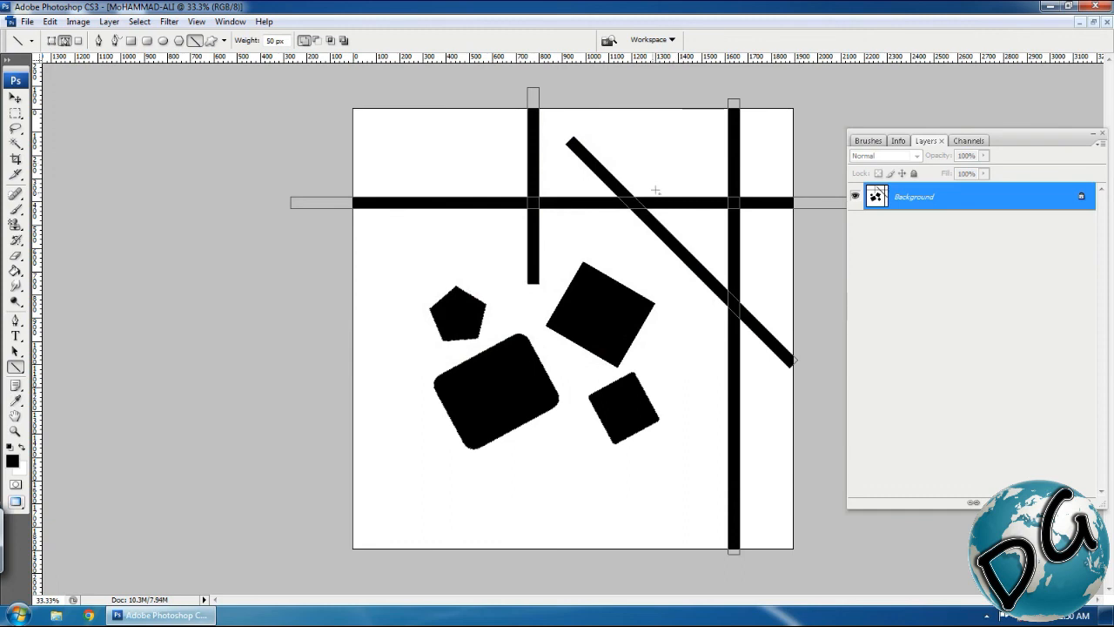
key(ctrl+z)
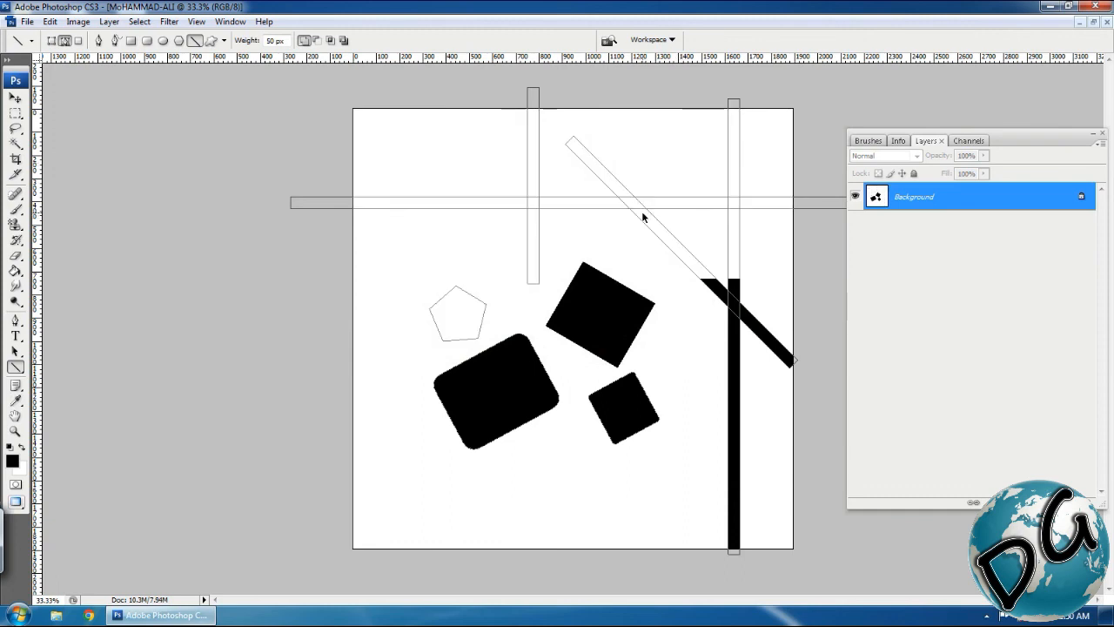
Stroke the pentagon, line and rounded rectangle paths with the Pencil, without simulated pressure.
key(b)
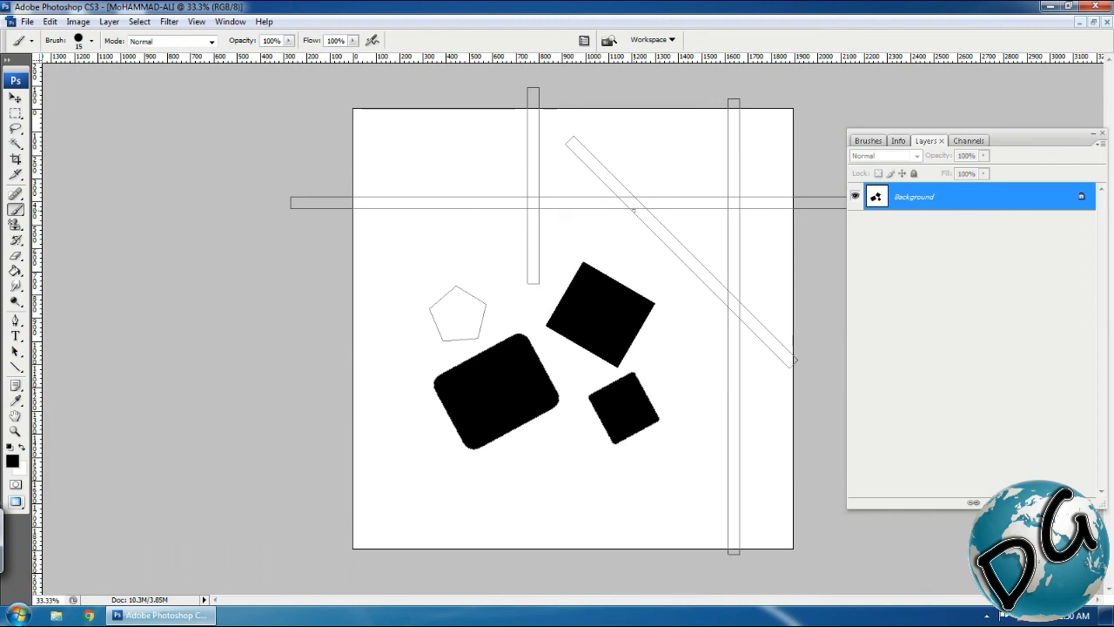
key(u)
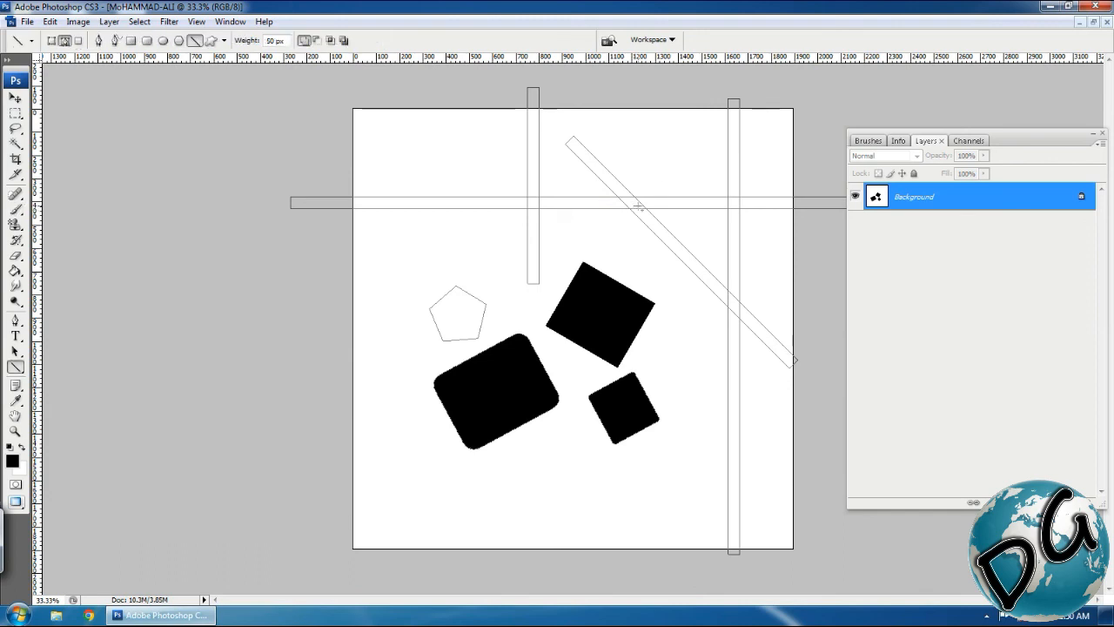
right_click(632, 210)
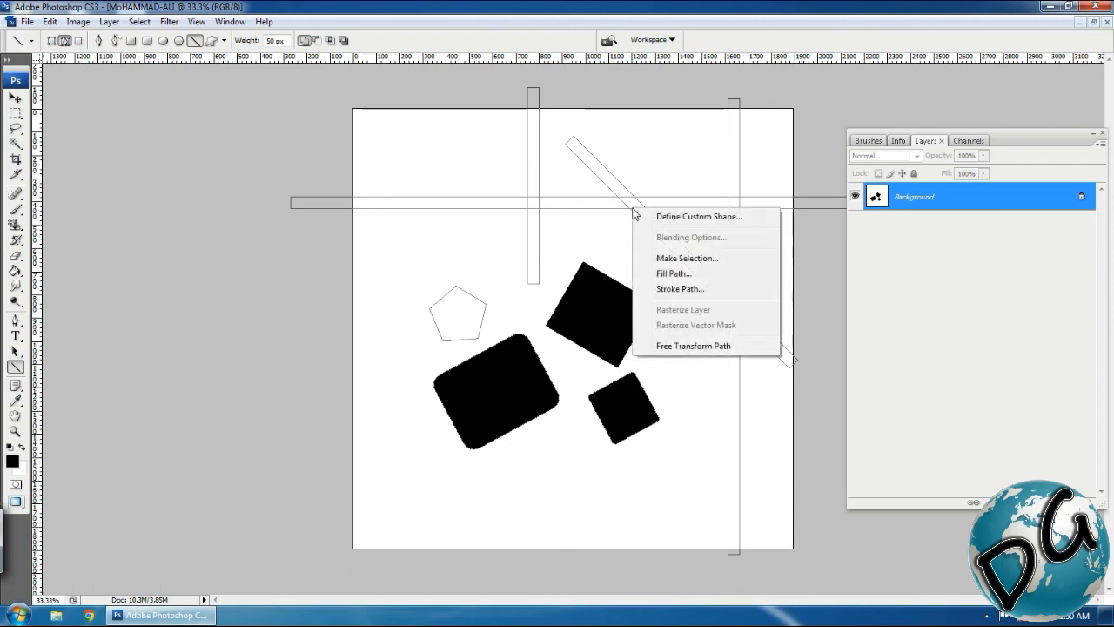
click(680, 289)
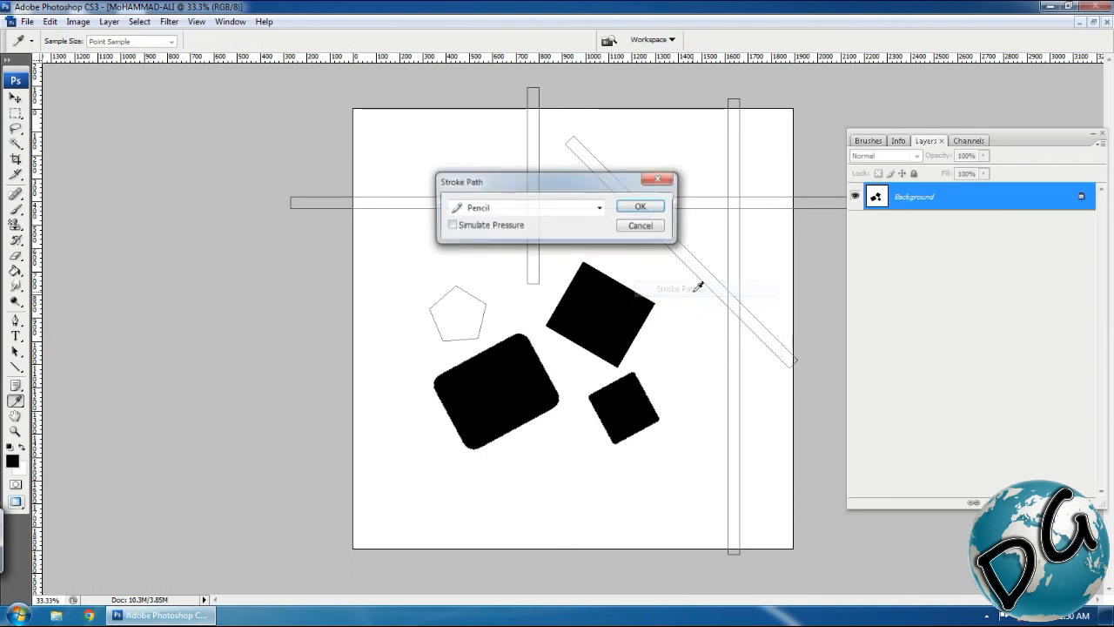
click(641, 207)
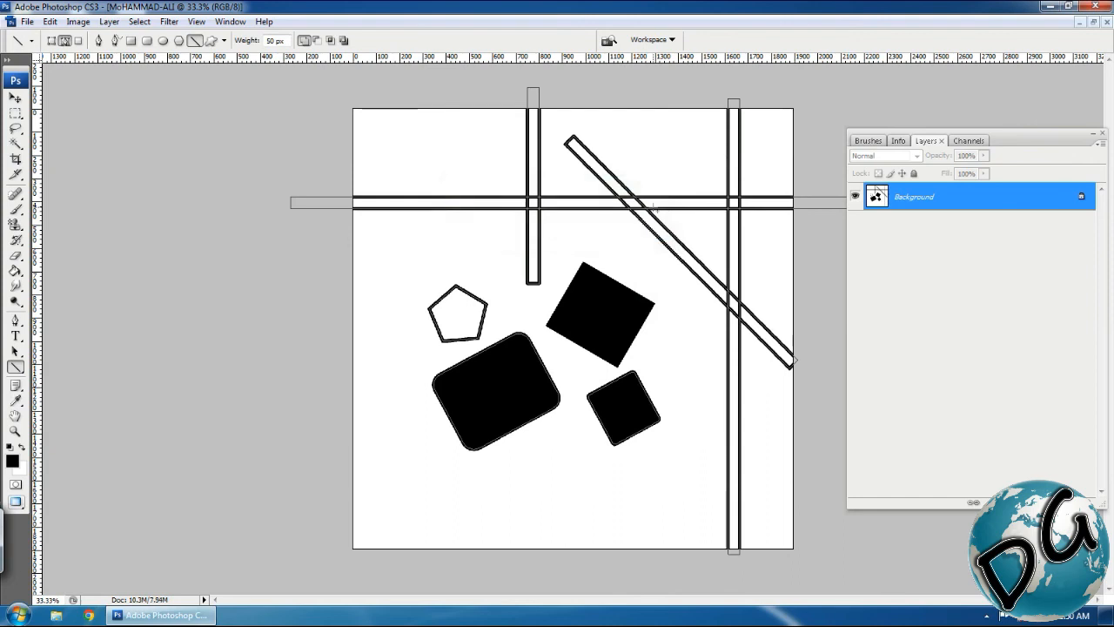
Delete the work path with the Pen tool active, keeping only the stroked and filled pixels.
right_click(681, 300)
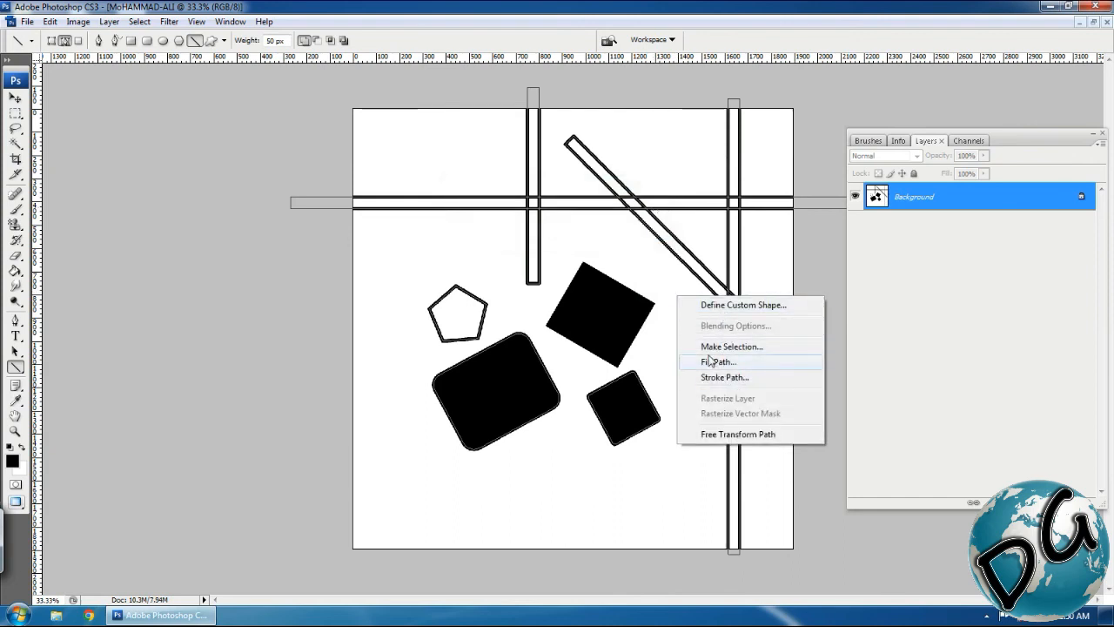
click(640, 334)
key(p)
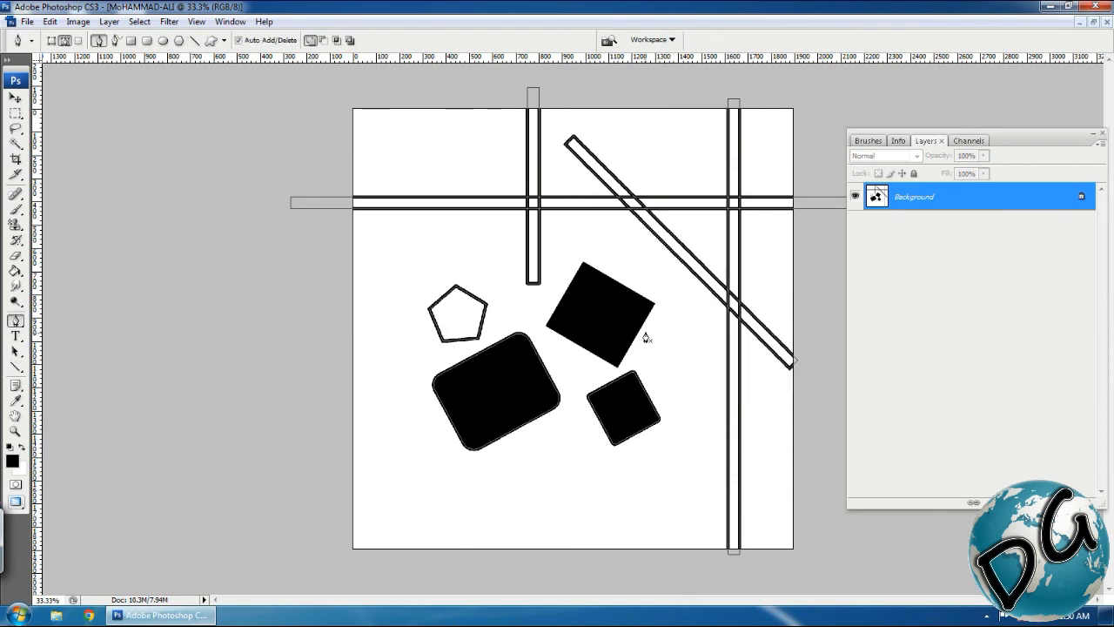
right_click(645, 333)
click(683, 357)
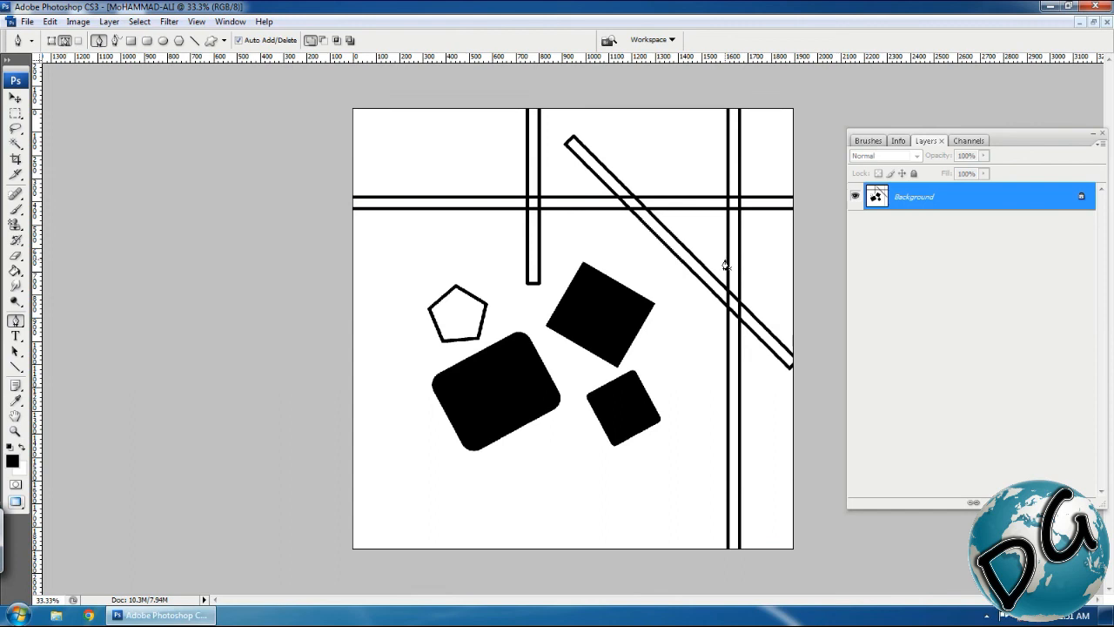
click(986, 615)
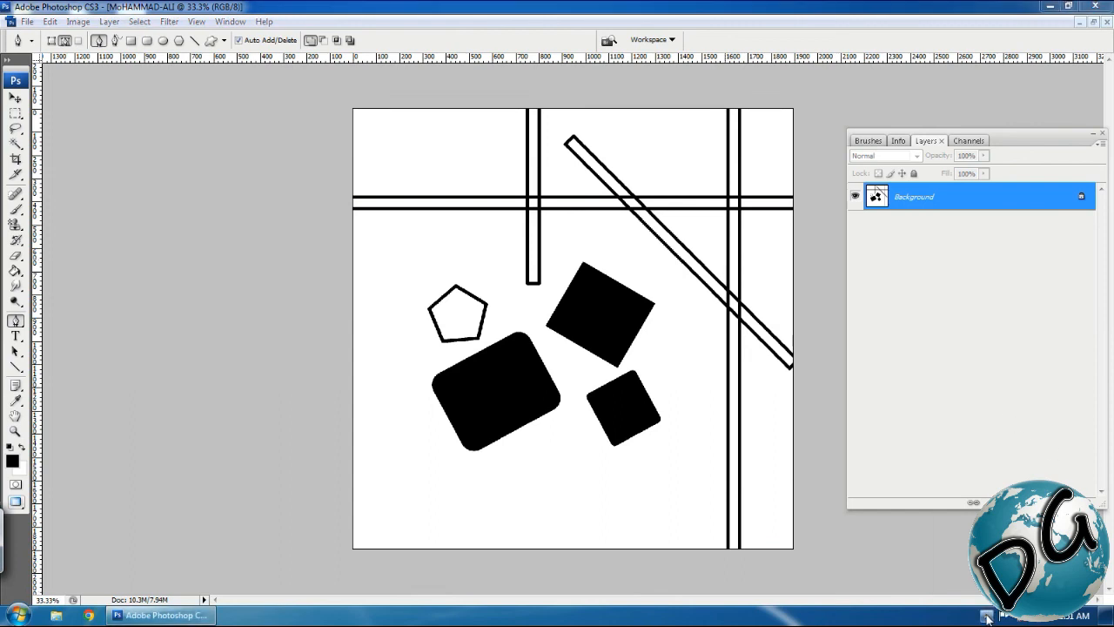
right_click(963, 547)
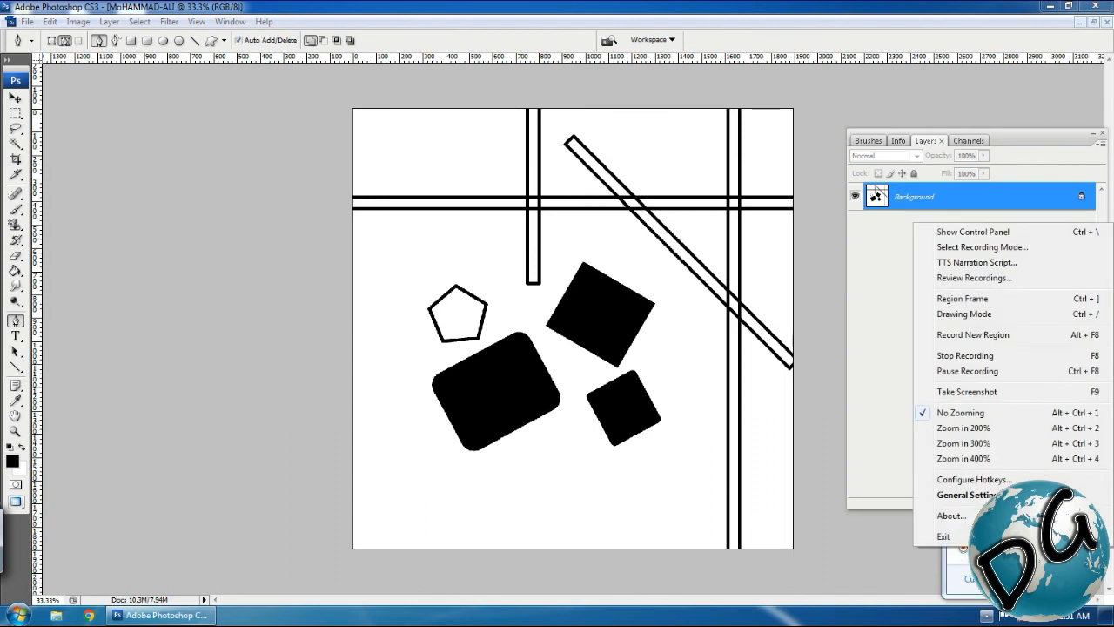
click(1016, 233)
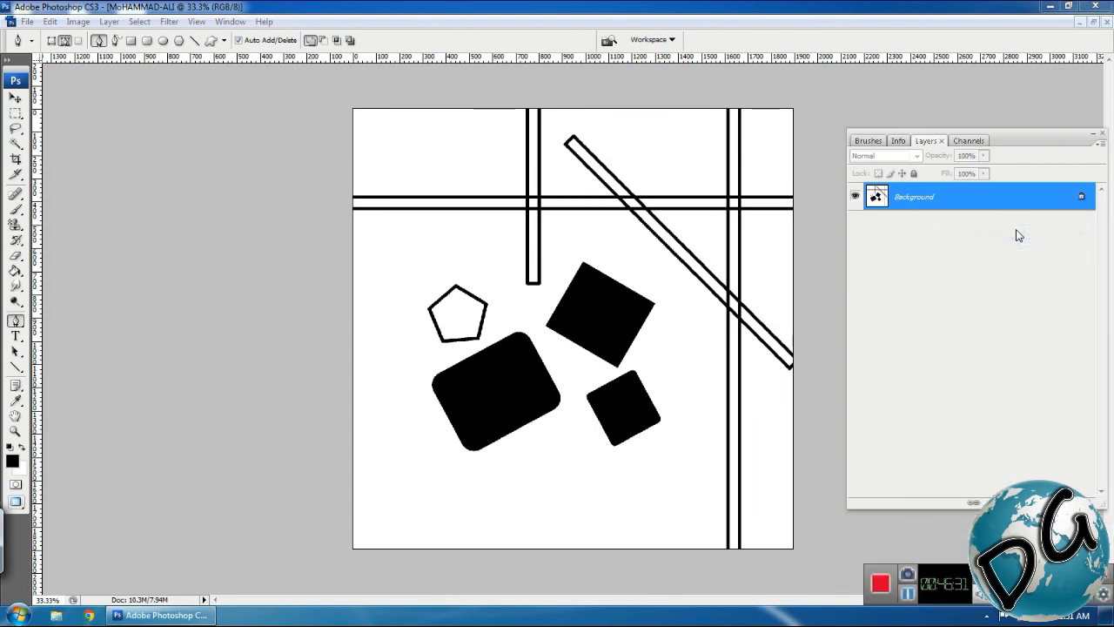